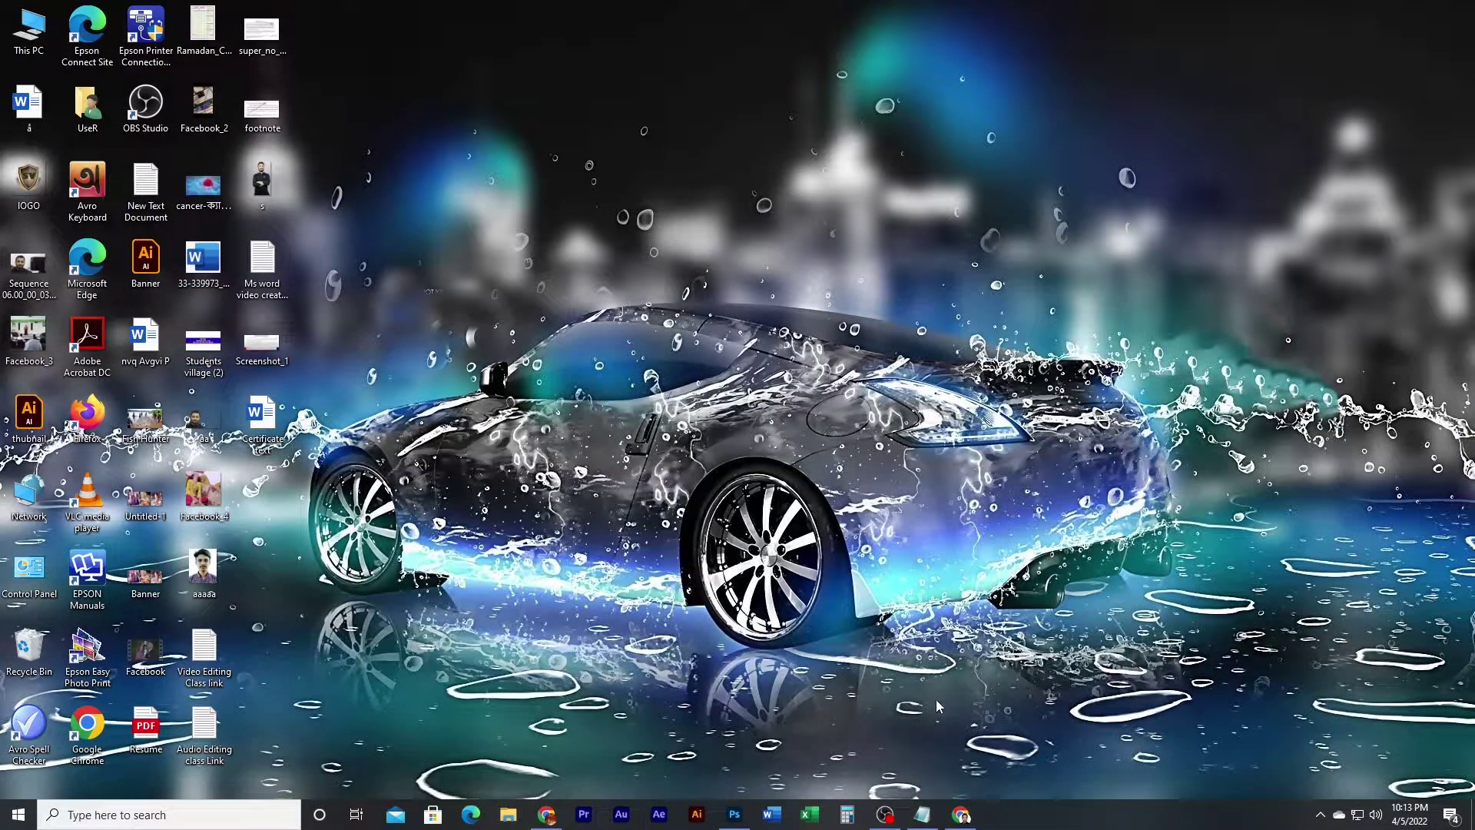
# Step: Start a blank Word document with A4 paper size and Narrow margins
pyautogui.click(773, 811)
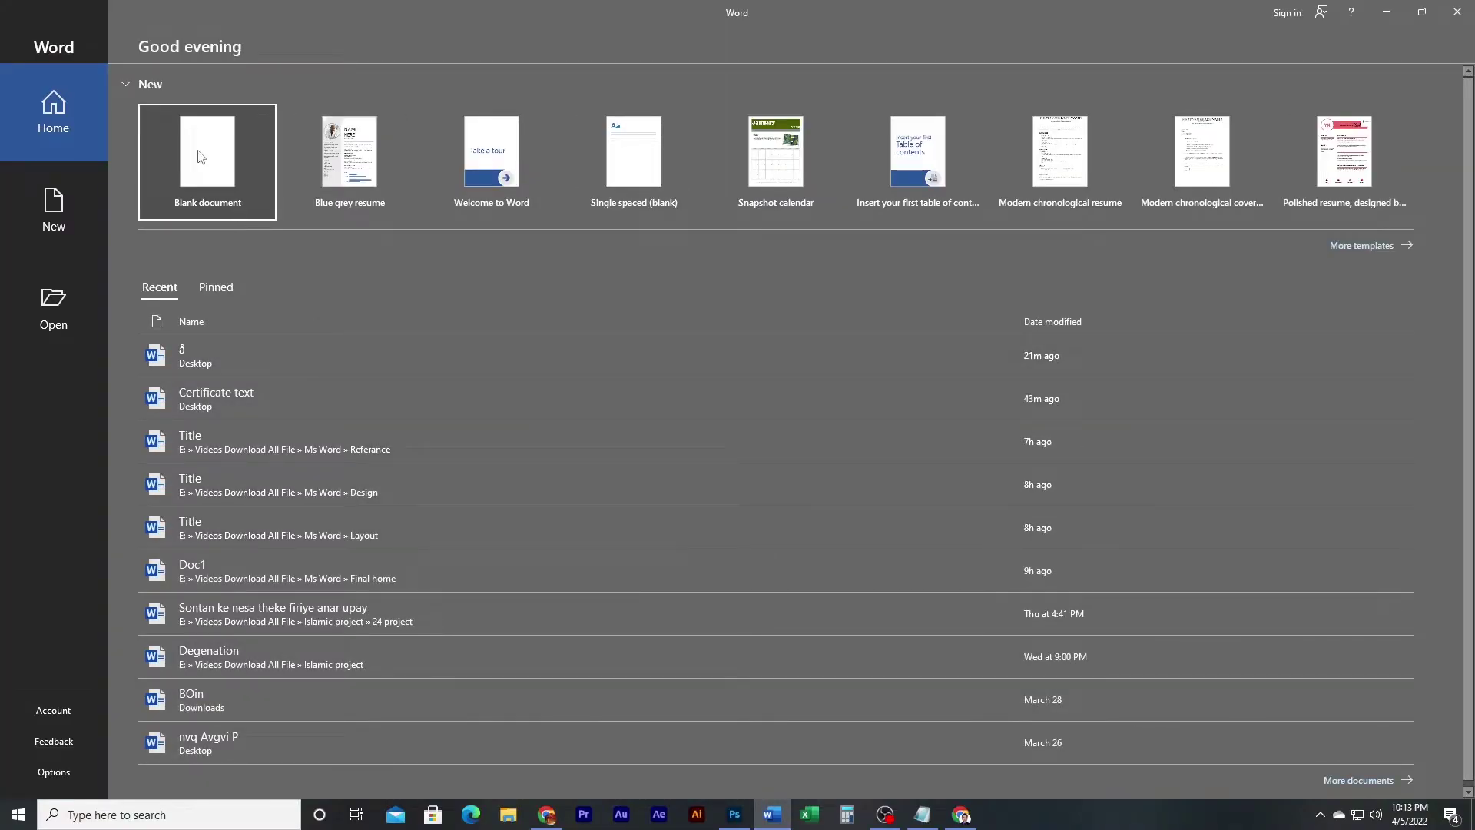
pyautogui.click(200, 157)
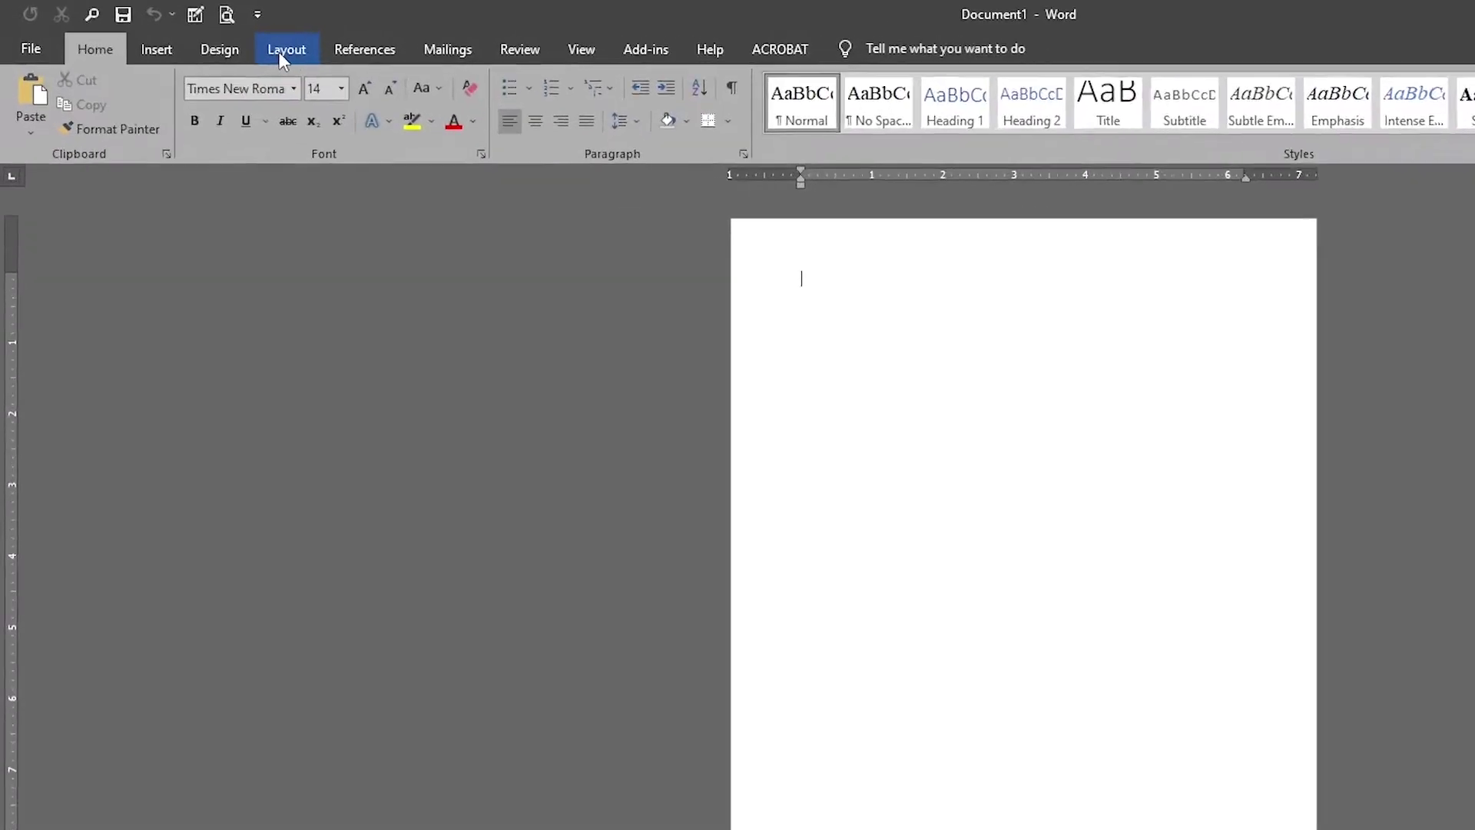
pyautogui.click(204, 40)
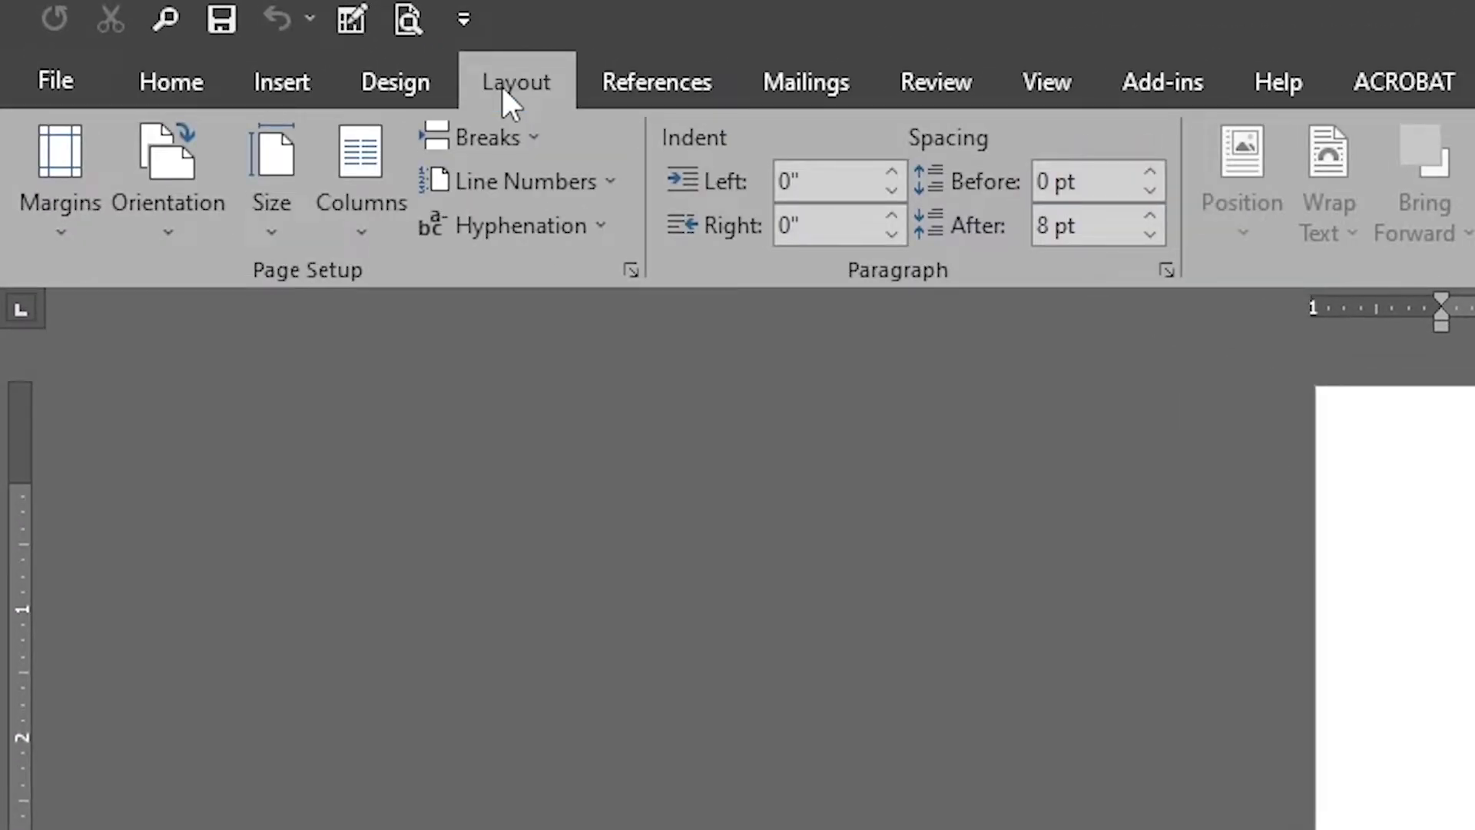
pyautogui.click(283, 235)
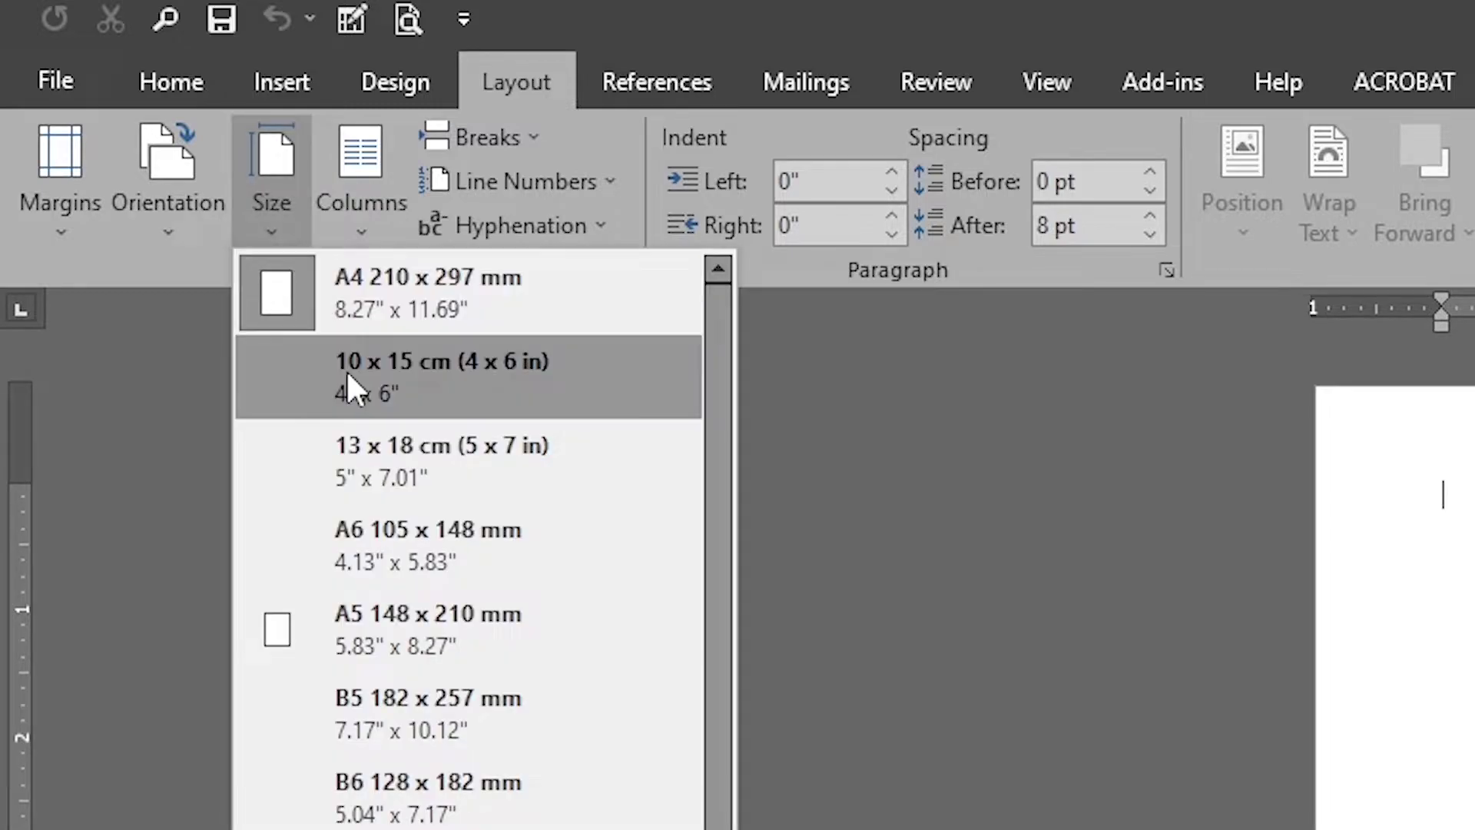
pyautogui.click(361, 304)
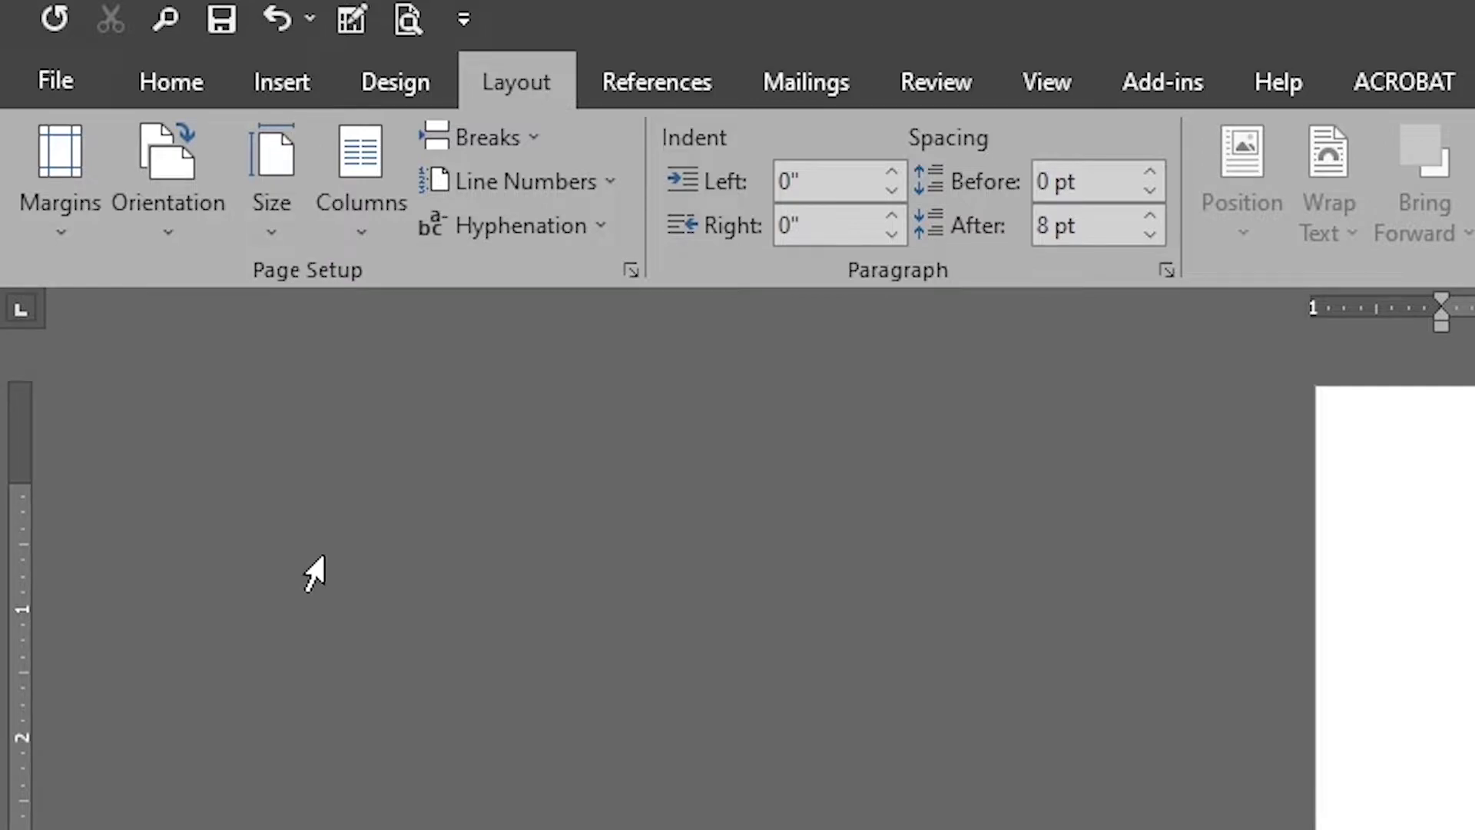
pyautogui.click(76, 232)
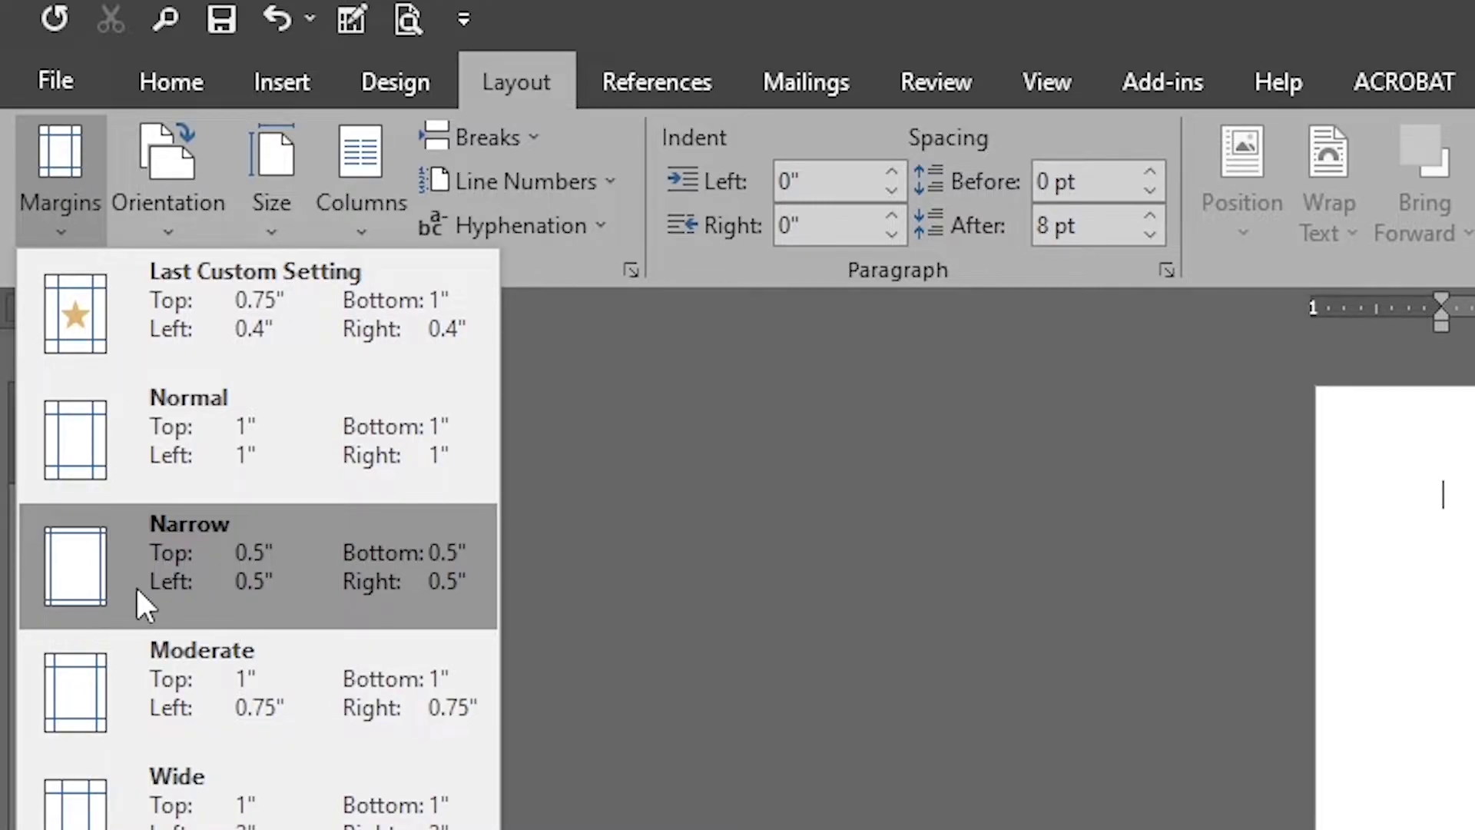
pyautogui.click(153, 572)
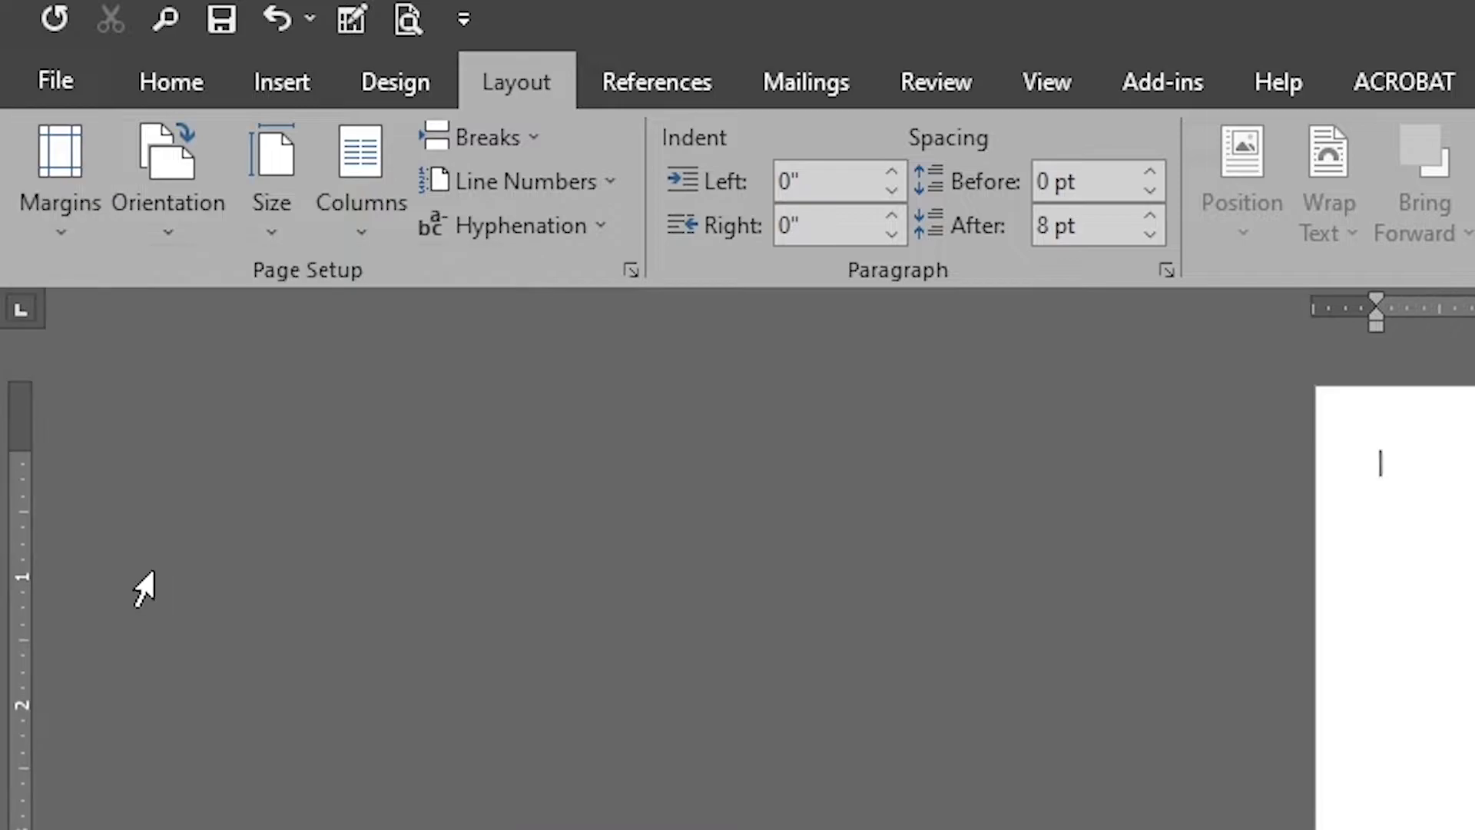
# Step: Set the page orientation to Landscape
pyautogui.click(166, 234)
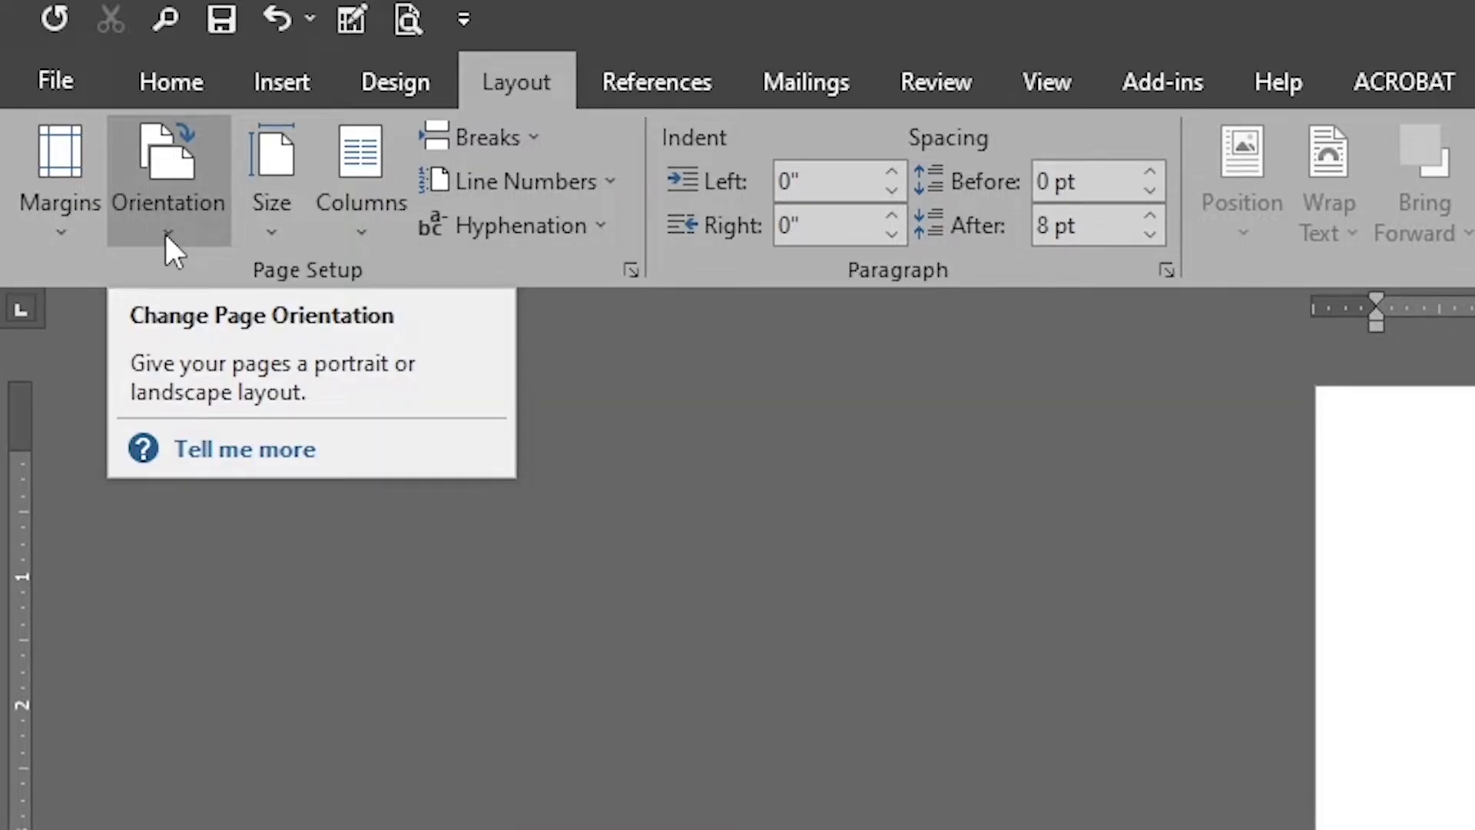
pyautogui.click(165, 232)
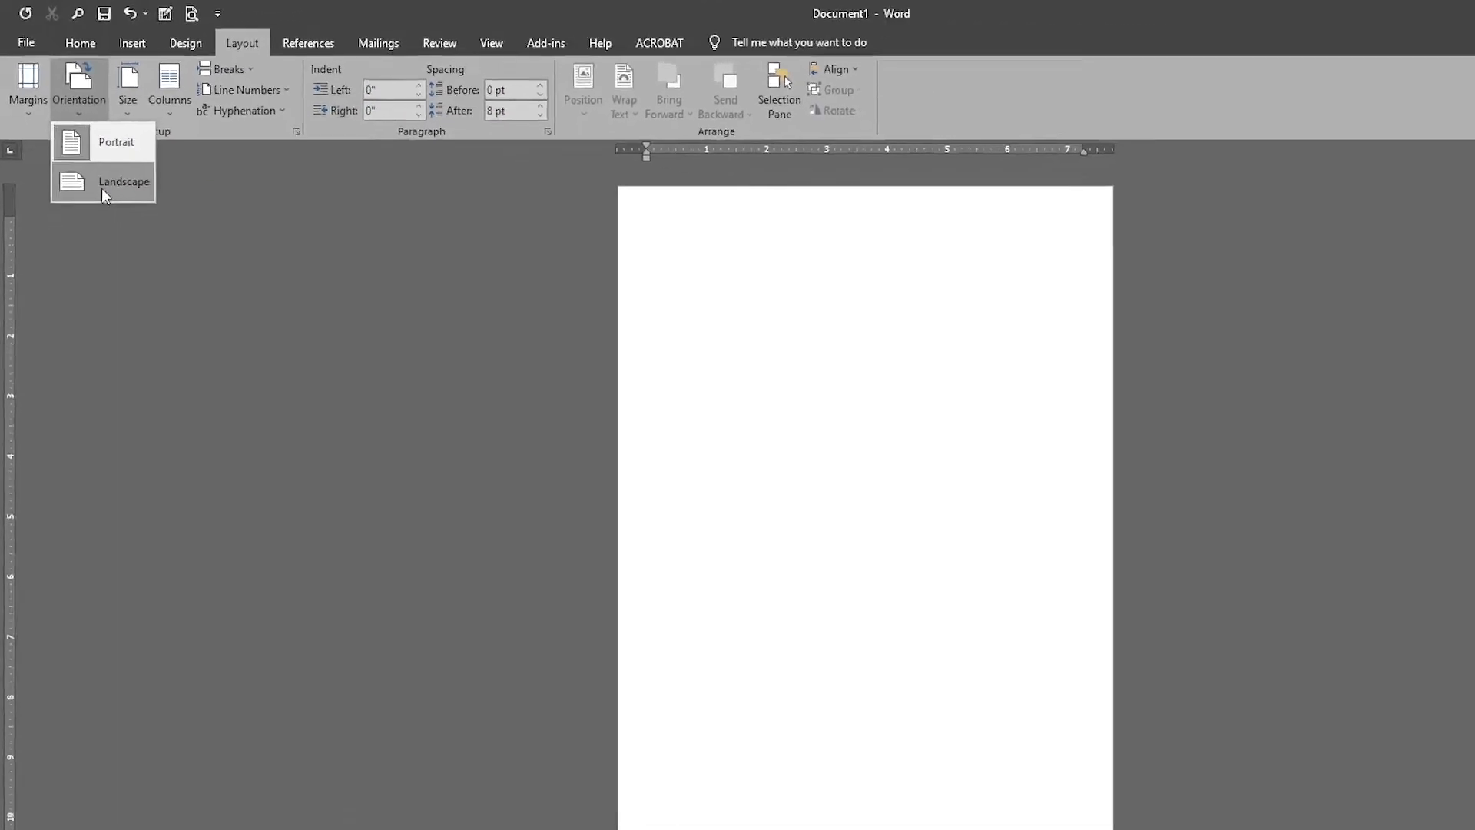
pyautogui.click(192, 344)
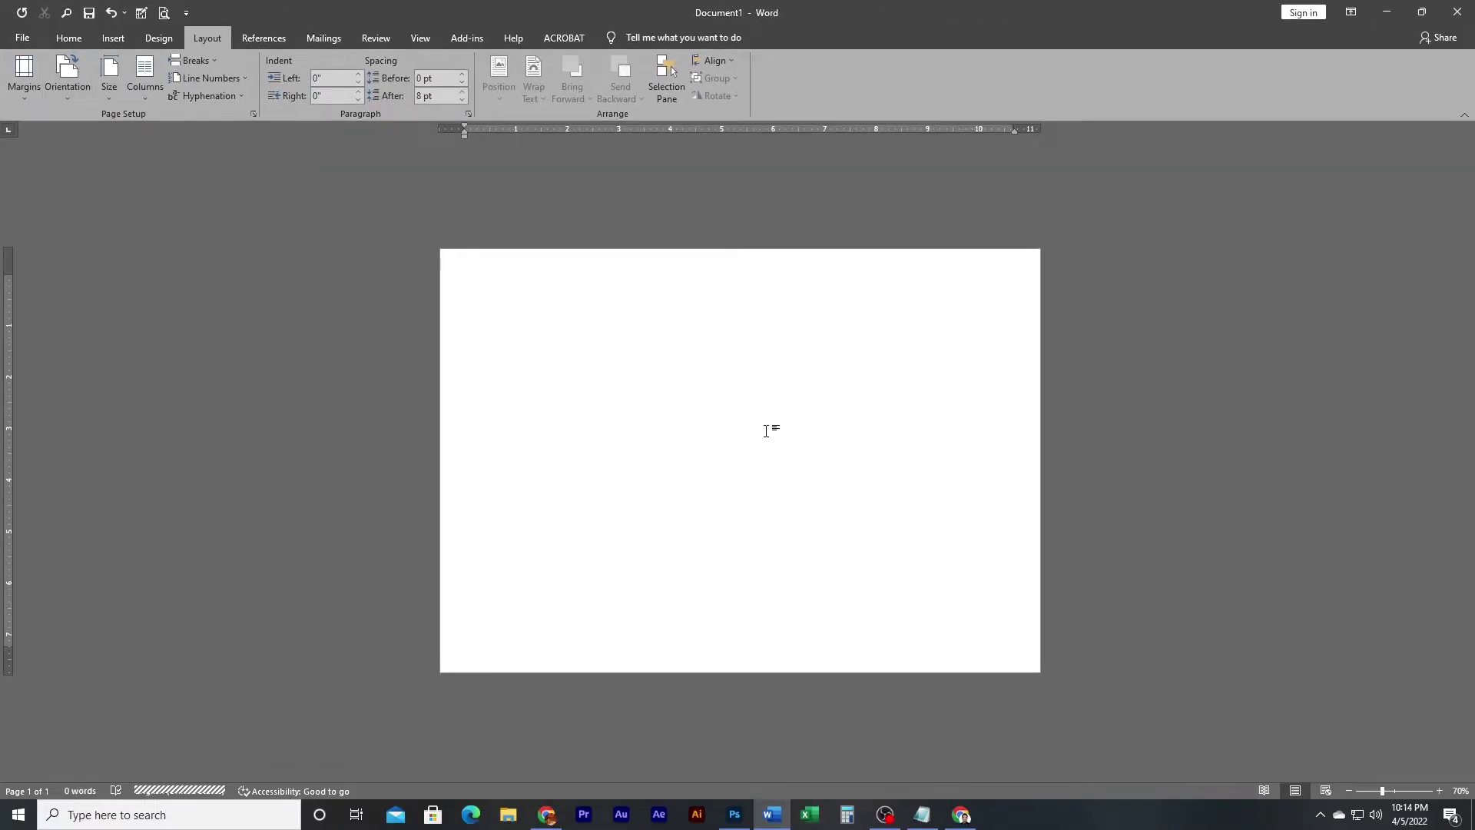
pyautogui.scroll(2, 774, 446)
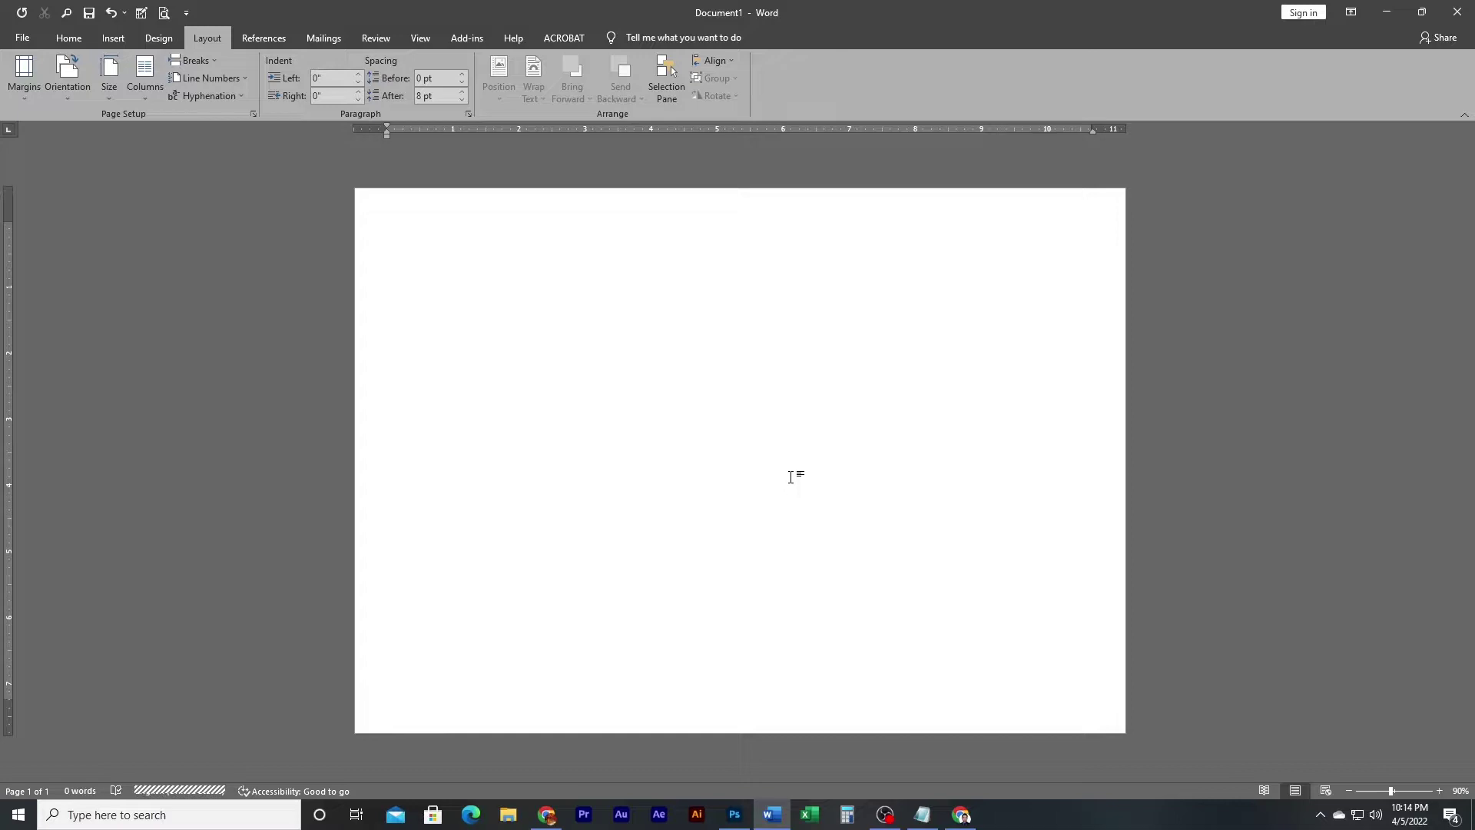
pyautogui.scroll(1, 790, 476)
pyautogui.scroll(-1, 790, 475)
pyautogui.click(128, 40)
# Step: Draw a thin rectangle, 0.42" by 11.15", across the full width of the page top
pyautogui.click(212, 81)
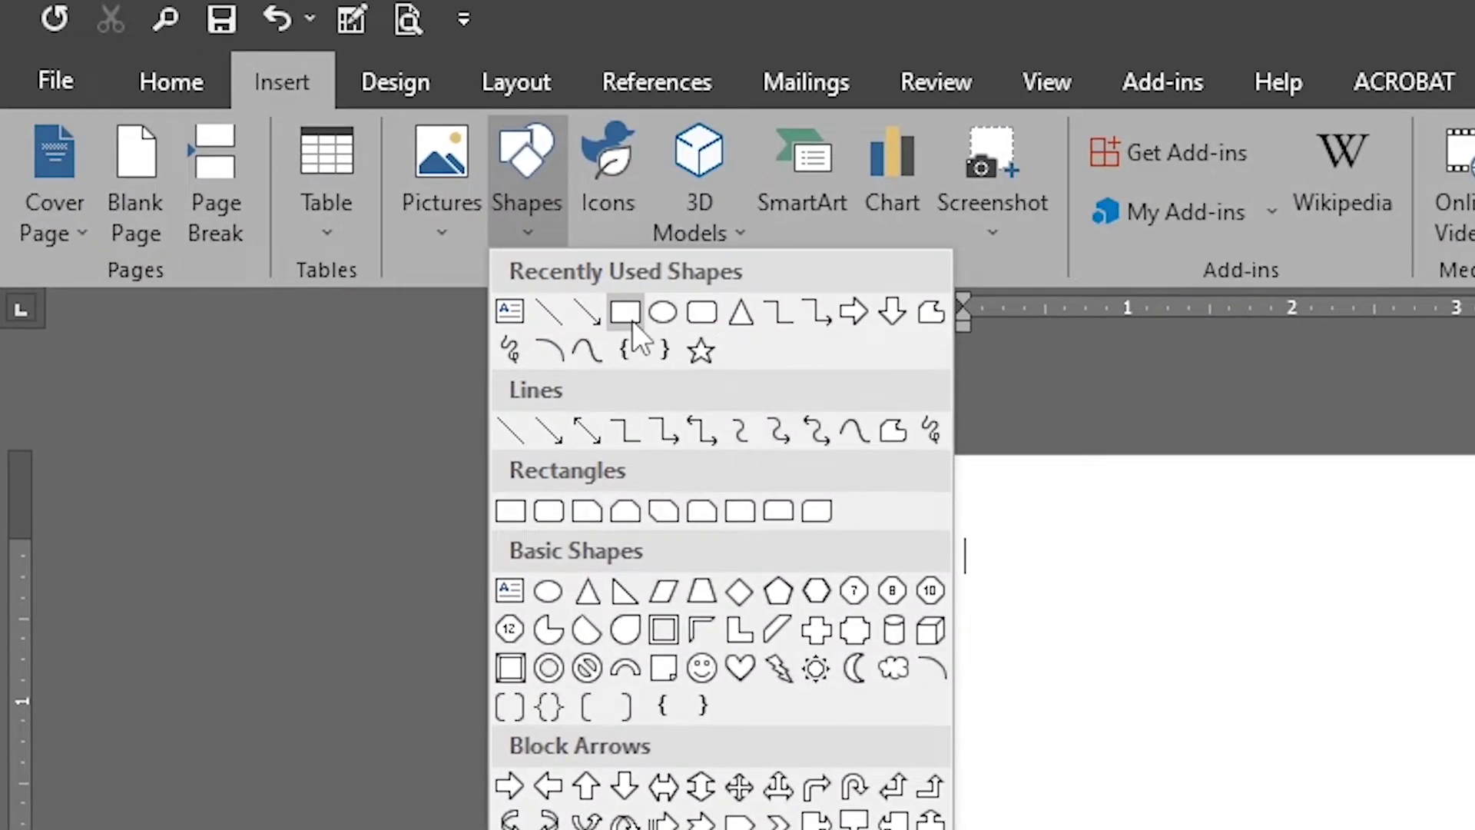
pyautogui.click(625, 312)
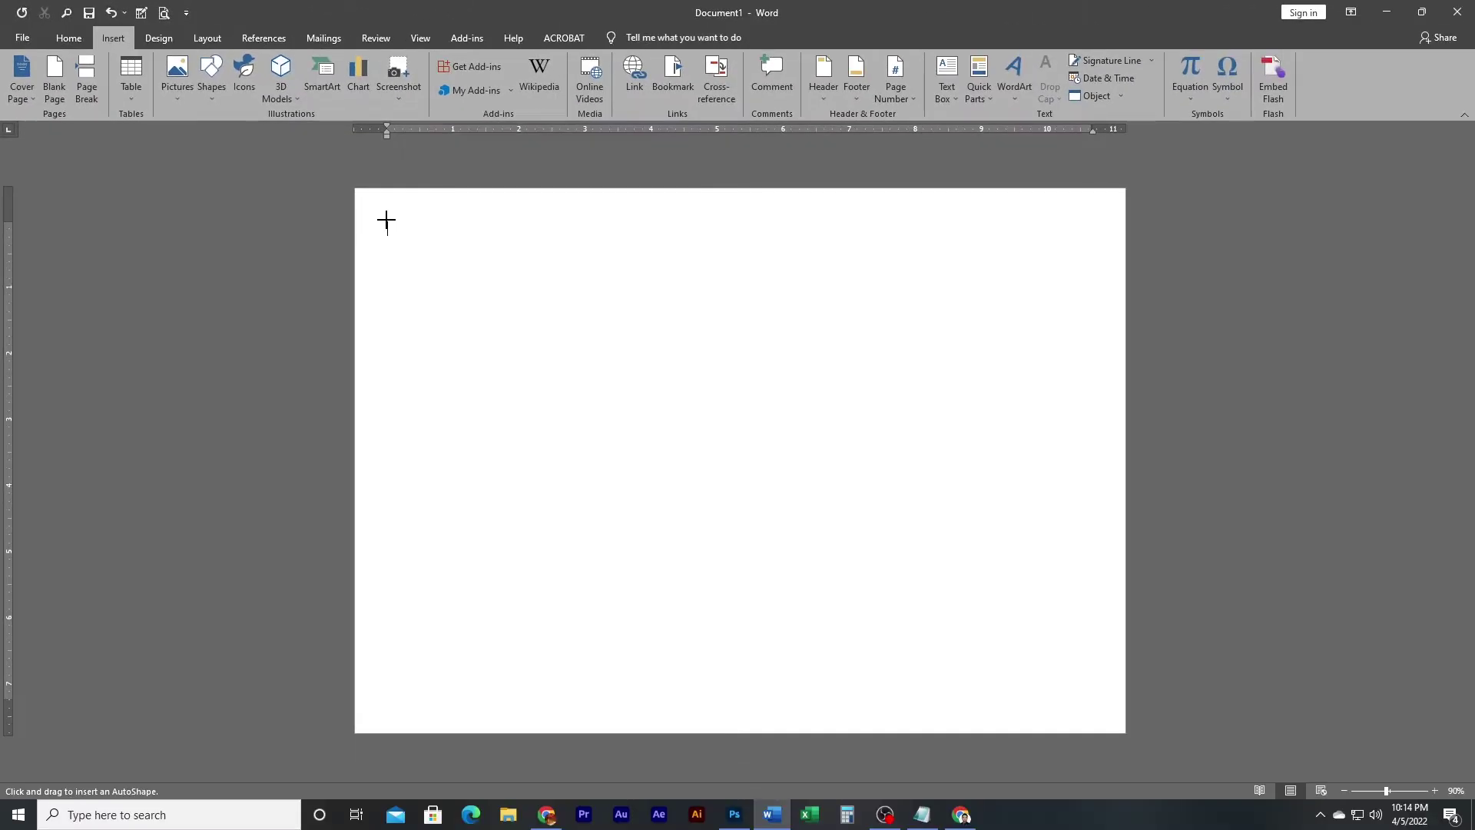
pyautogui.moveTo(385, 217); pyautogui.dragTo(1053, 237)
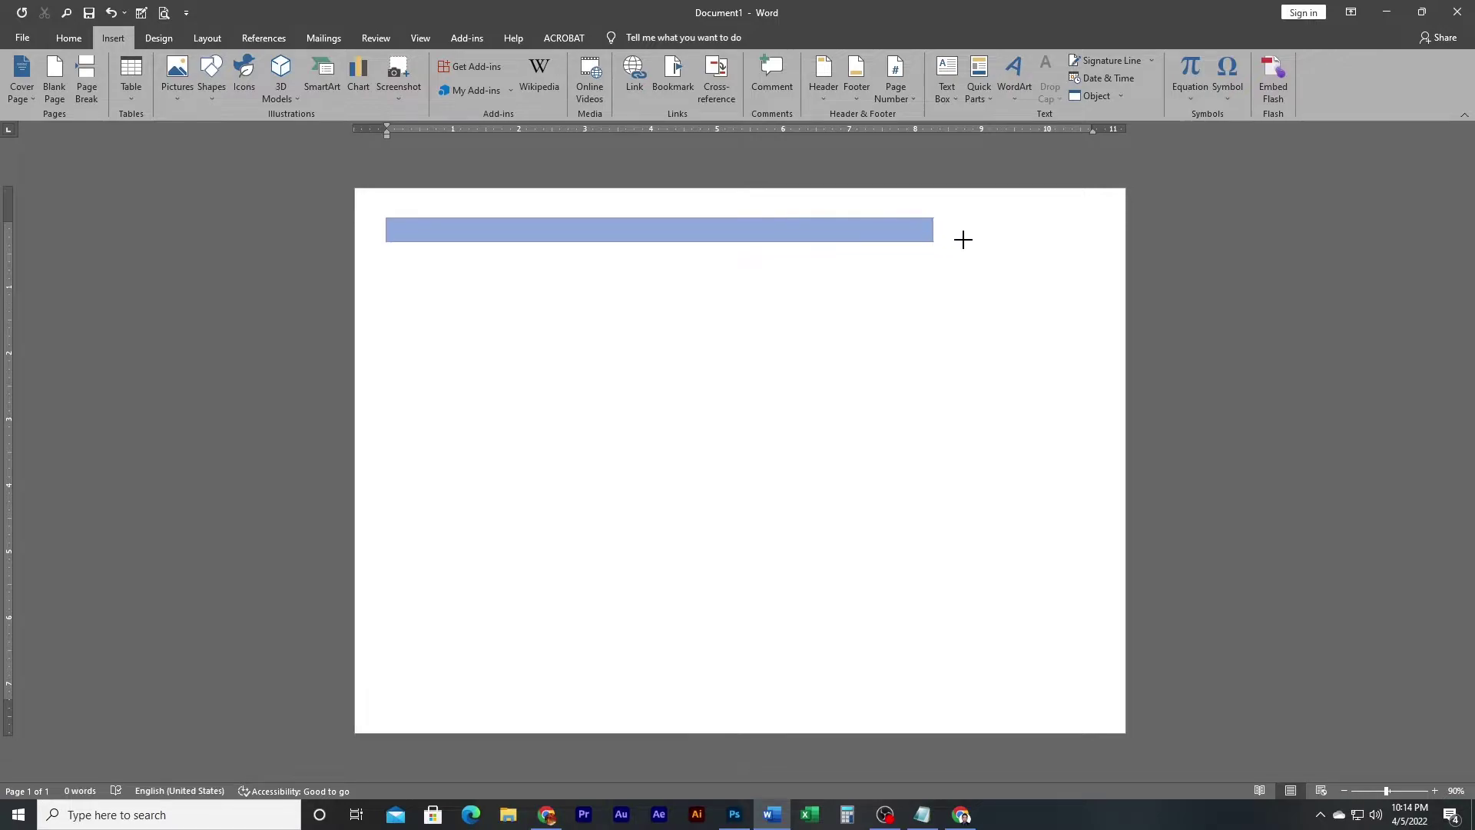
pyautogui.moveTo(1052, 237); pyautogui.dragTo(1125, 246)
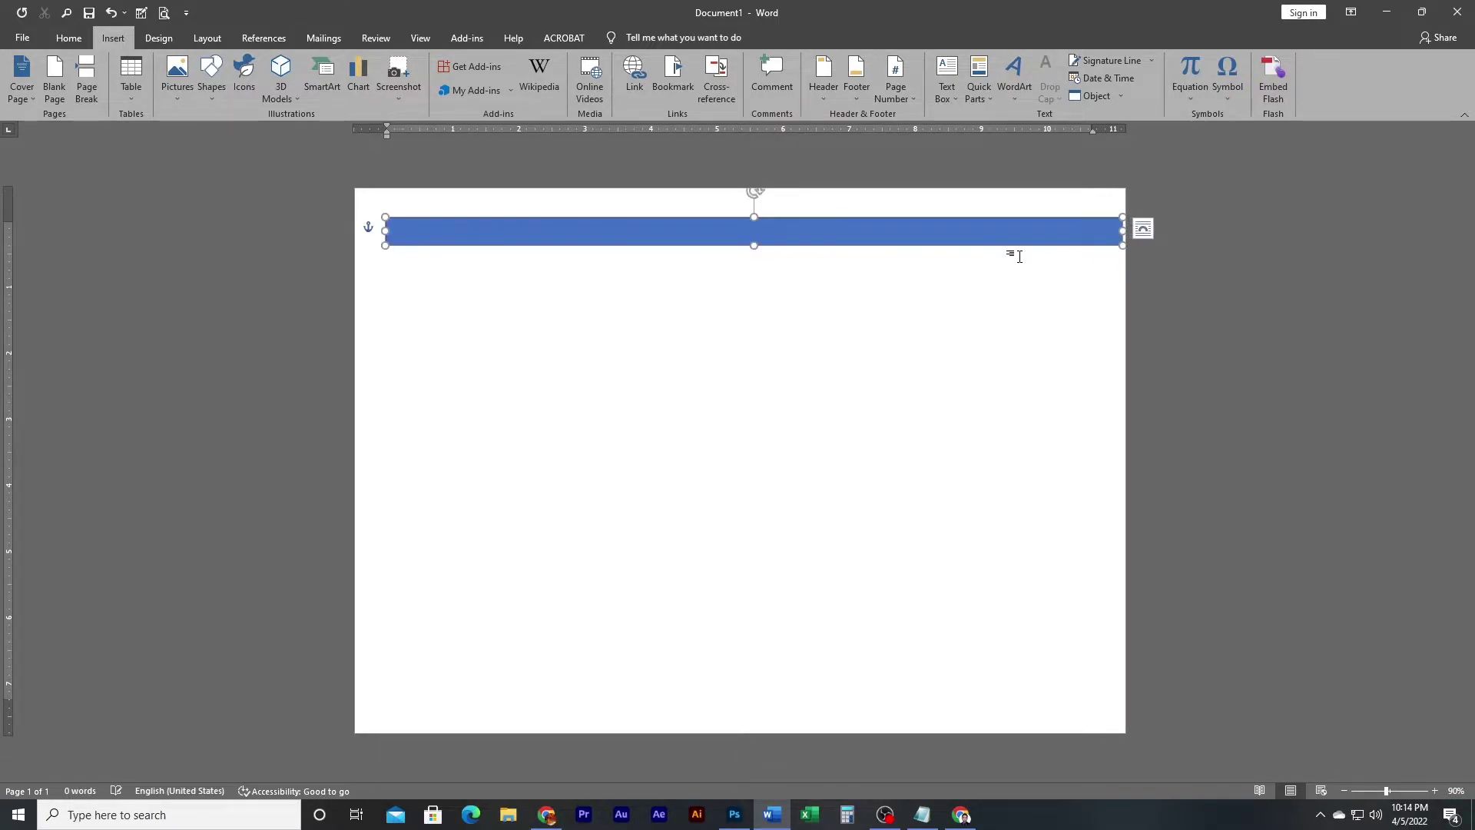
pyautogui.moveTo(1004, 237); pyautogui.dragTo(988, 222)
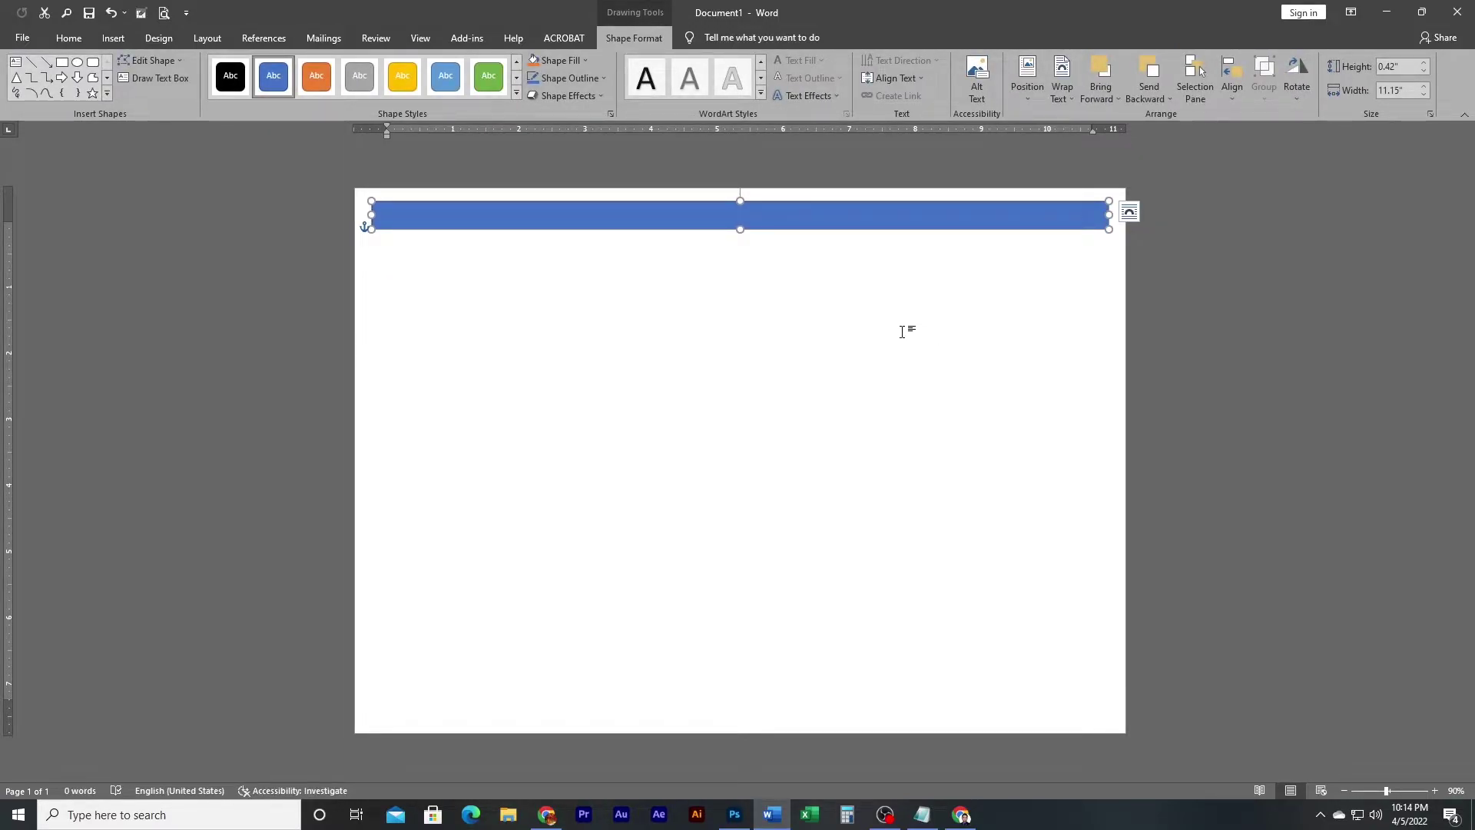
# Step: Fill the top bar with solid red and set its outline to No Outline
pyautogui.click(588, 62)
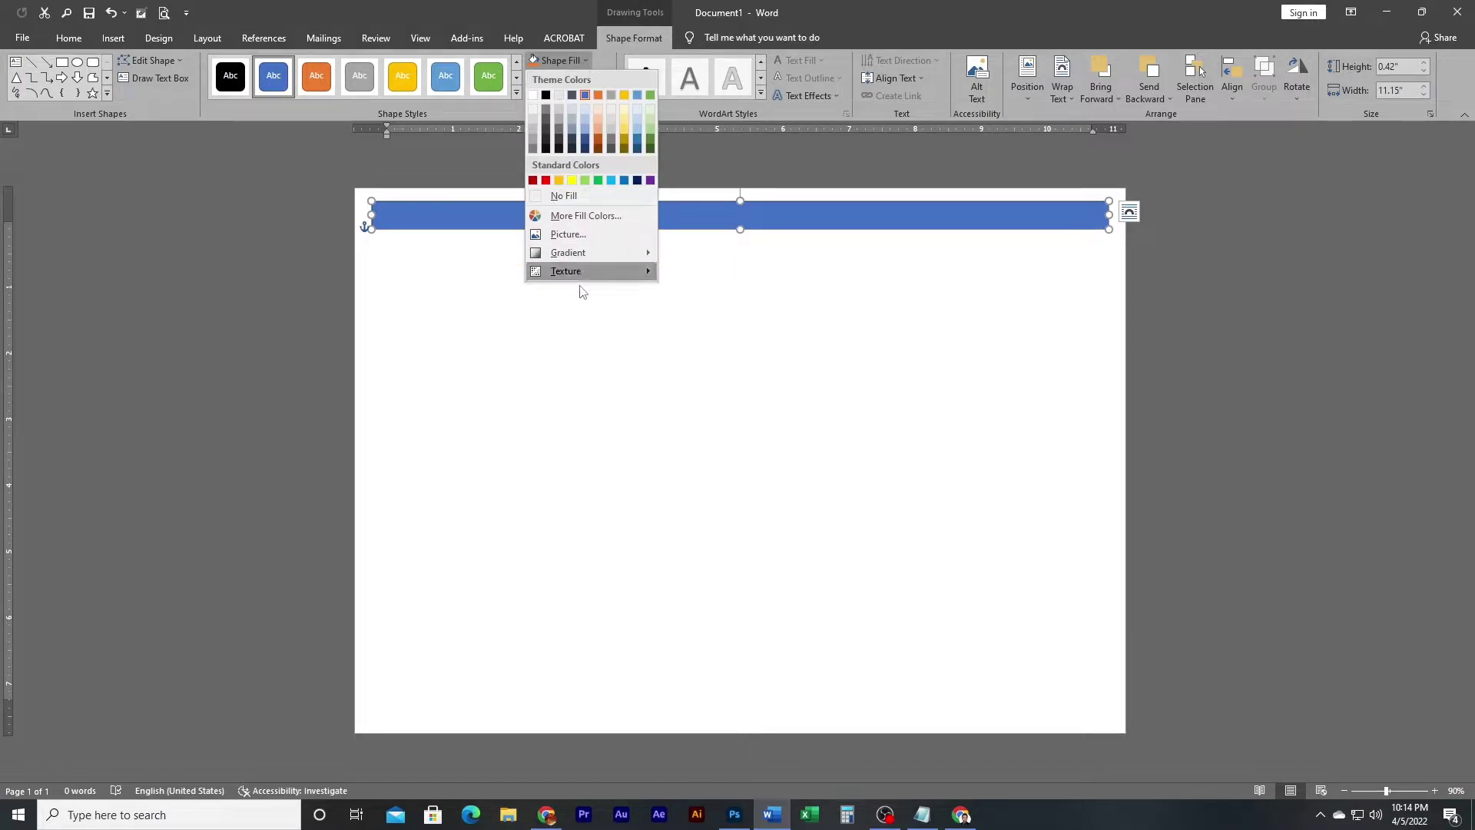
pyautogui.click(547, 181)
pyautogui.click(596, 76)
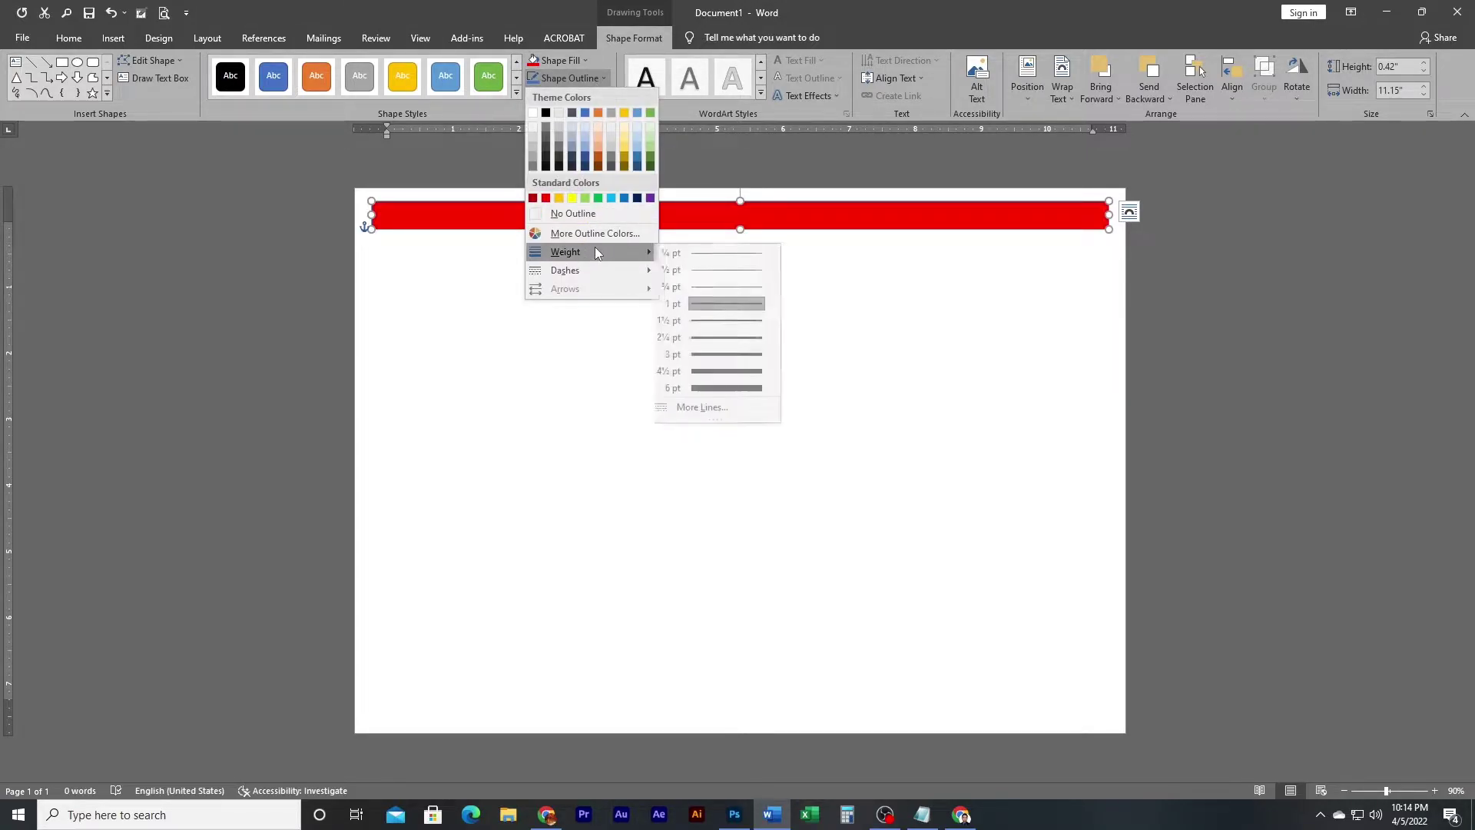
pyautogui.click(620, 216)
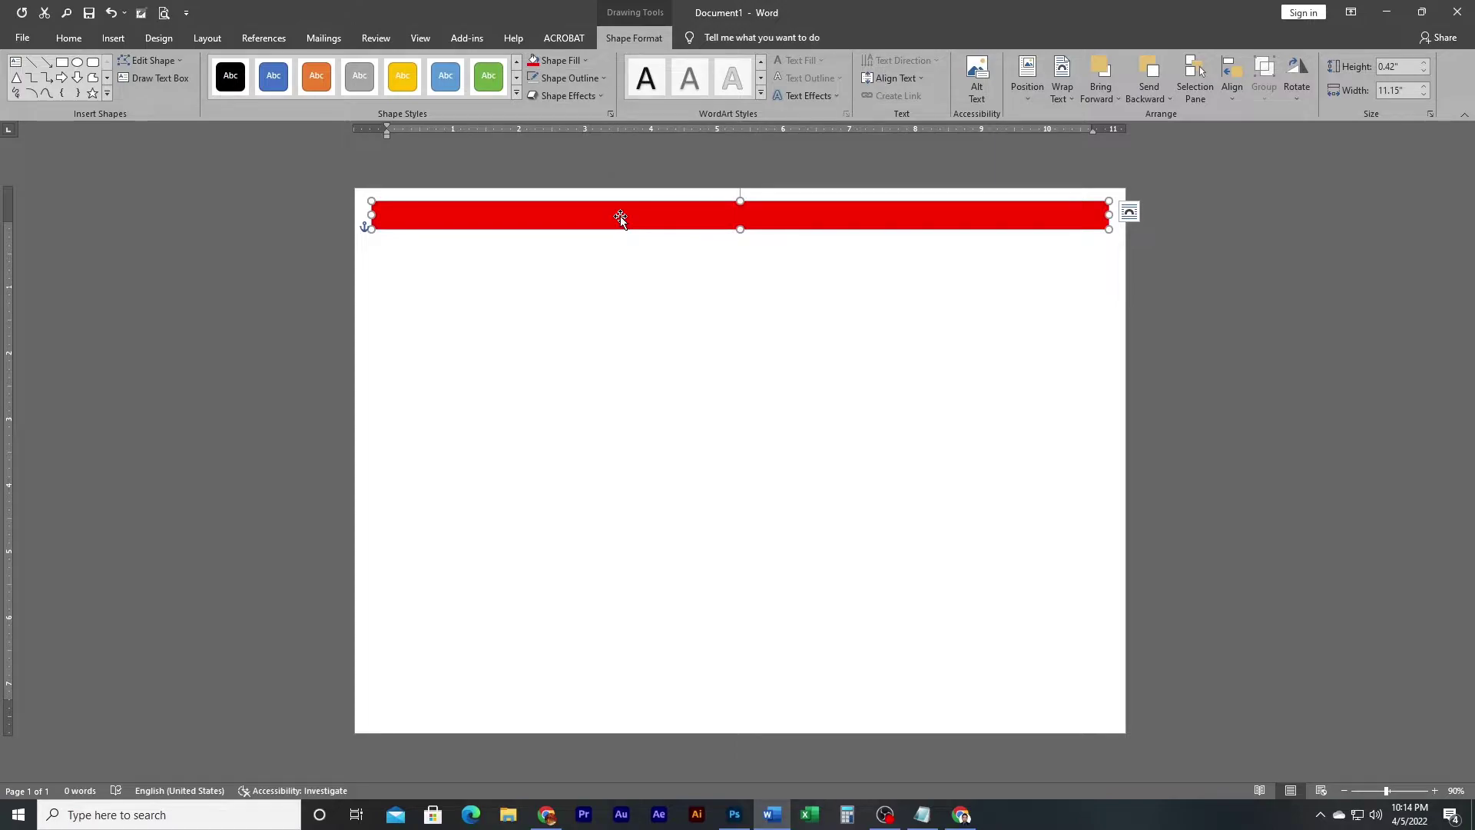
pyautogui.click(586, 61)
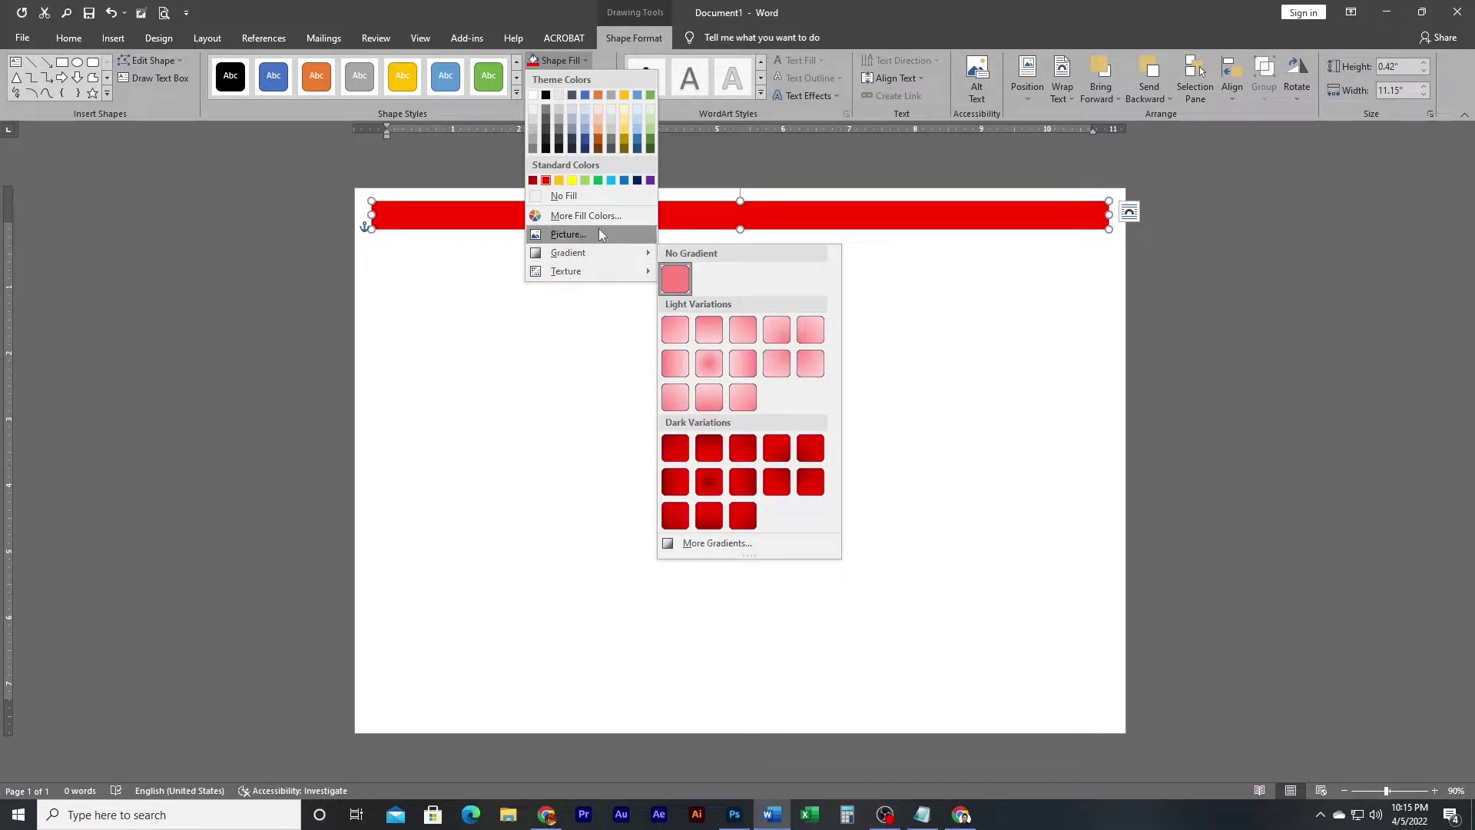
pyautogui.moveTo(567, 252)
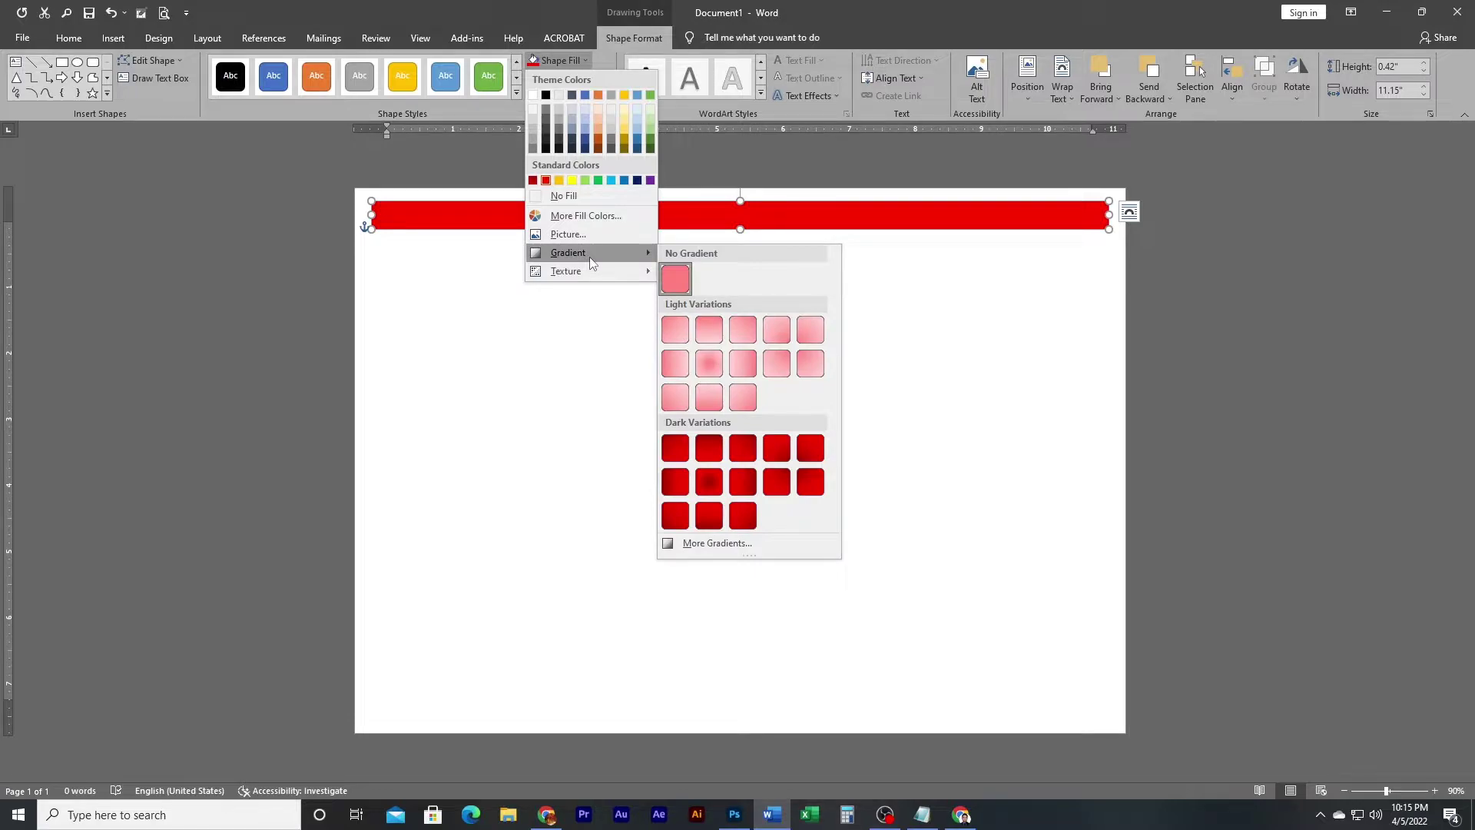
# Step: Switch the bar to a gradient fill in Format Shape and remove the extra gradient stop
pyautogui.click(711, 550)
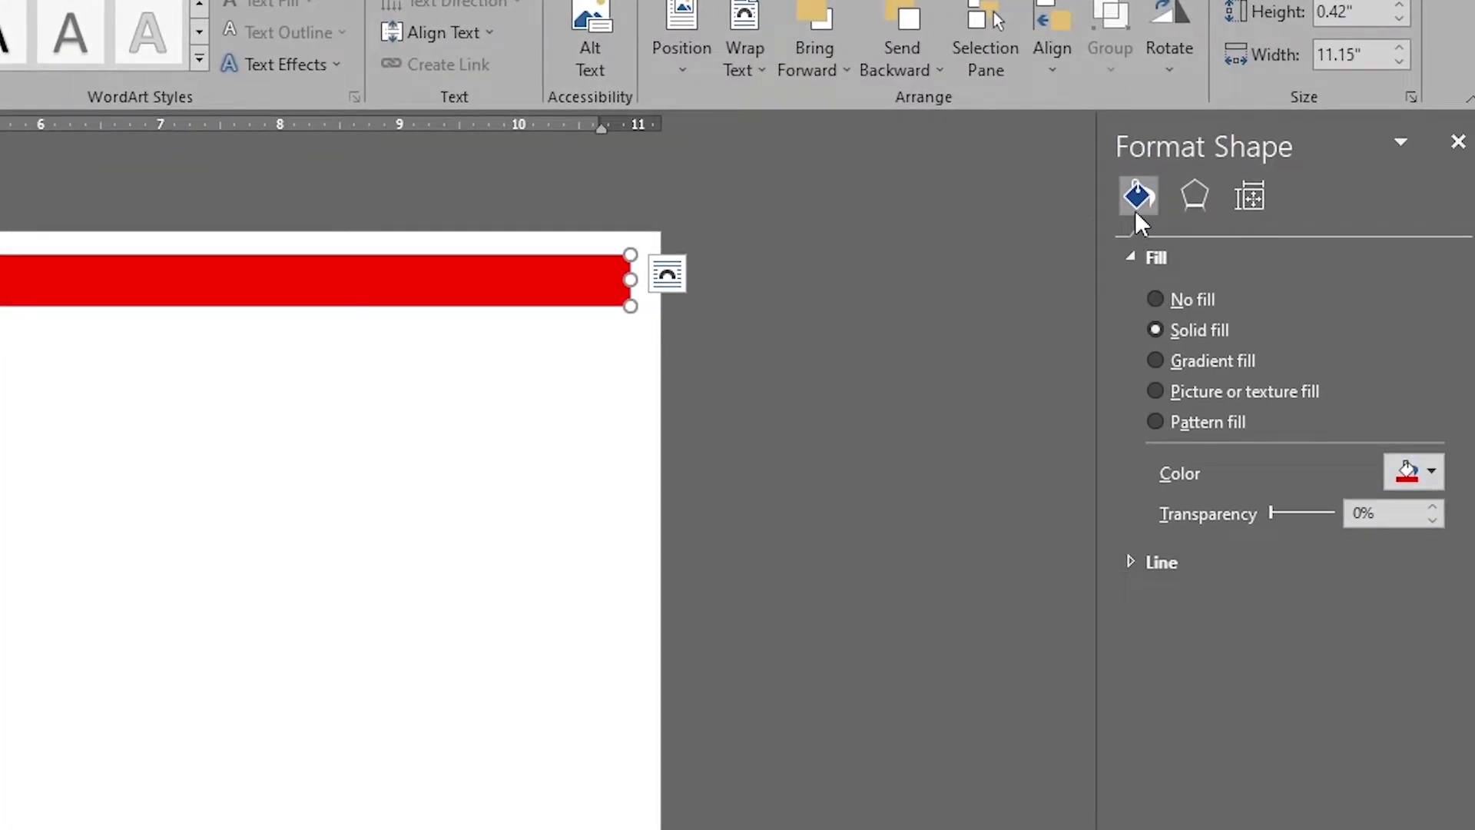
pyautogui.click(1164, 362)
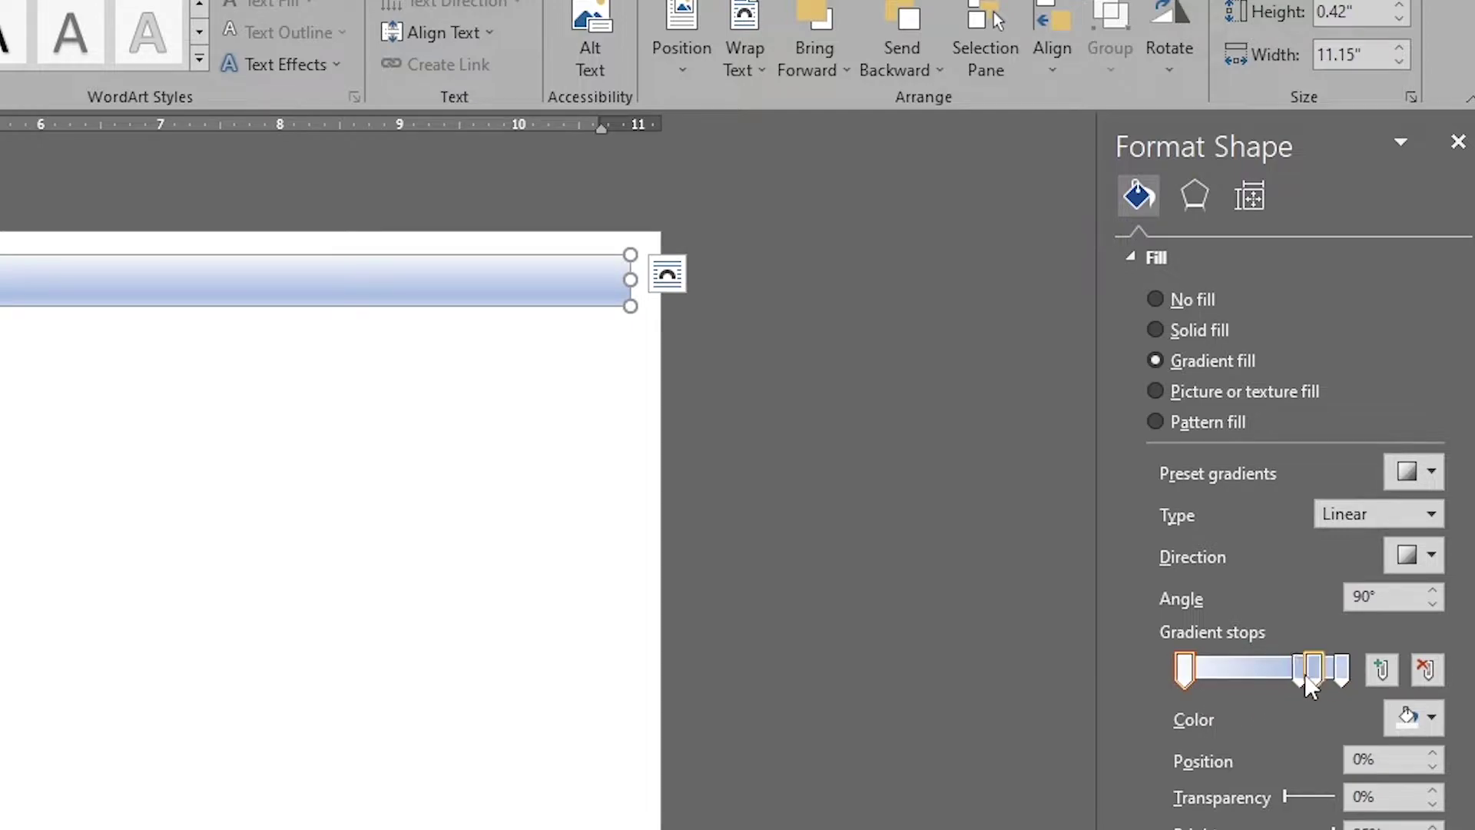
pyautogui.moveTo(1305, 674)
pyautogui.mouseDown()
pyautogui.moveTo(1233, 676)
pyautogui.moveTo(1244, 725)
pyautogui.mouseUp()
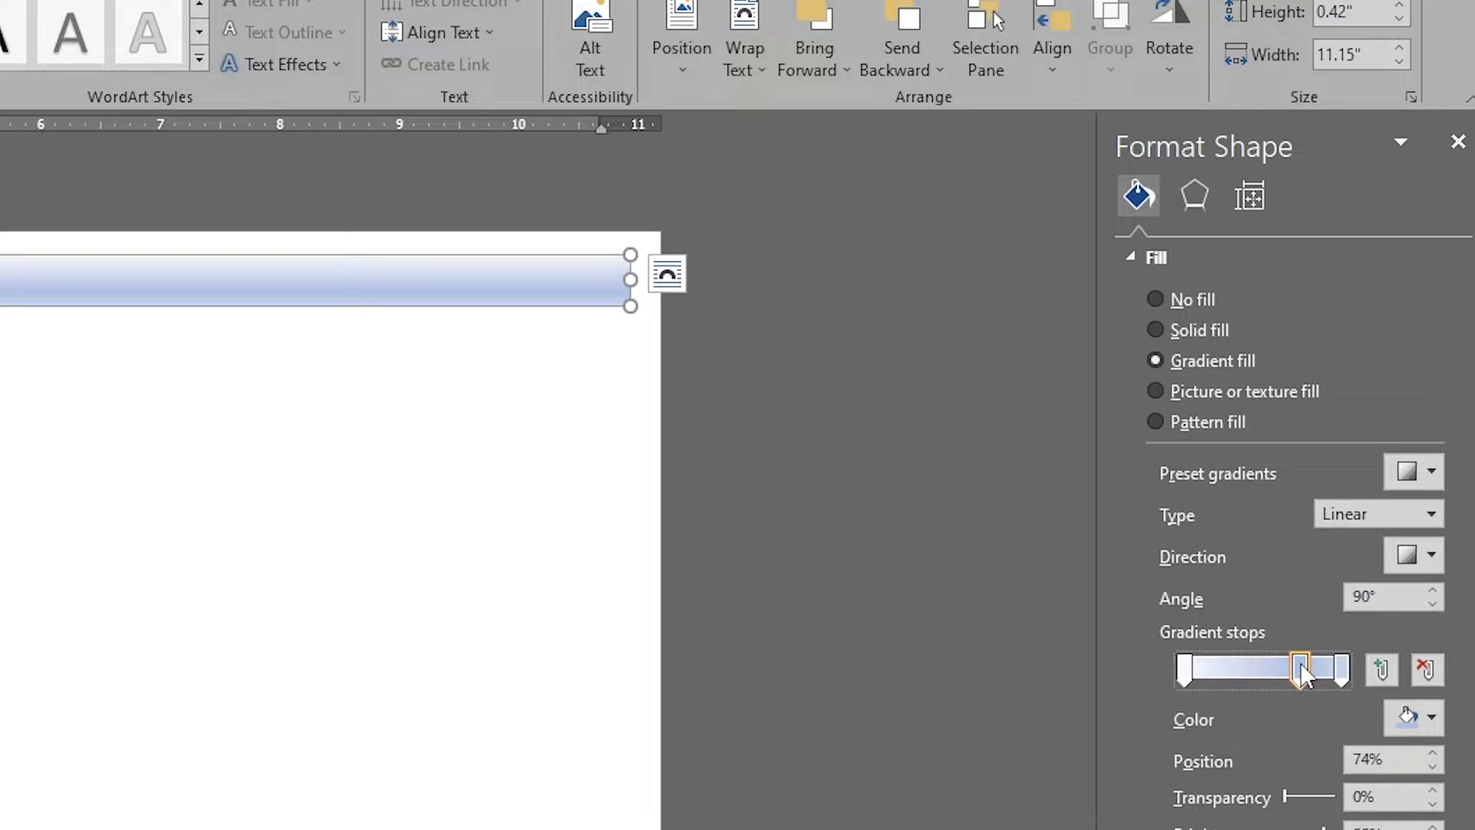
pyautogui.moveTo(1301, 669); pyautogui.dragTo(1296, 597)
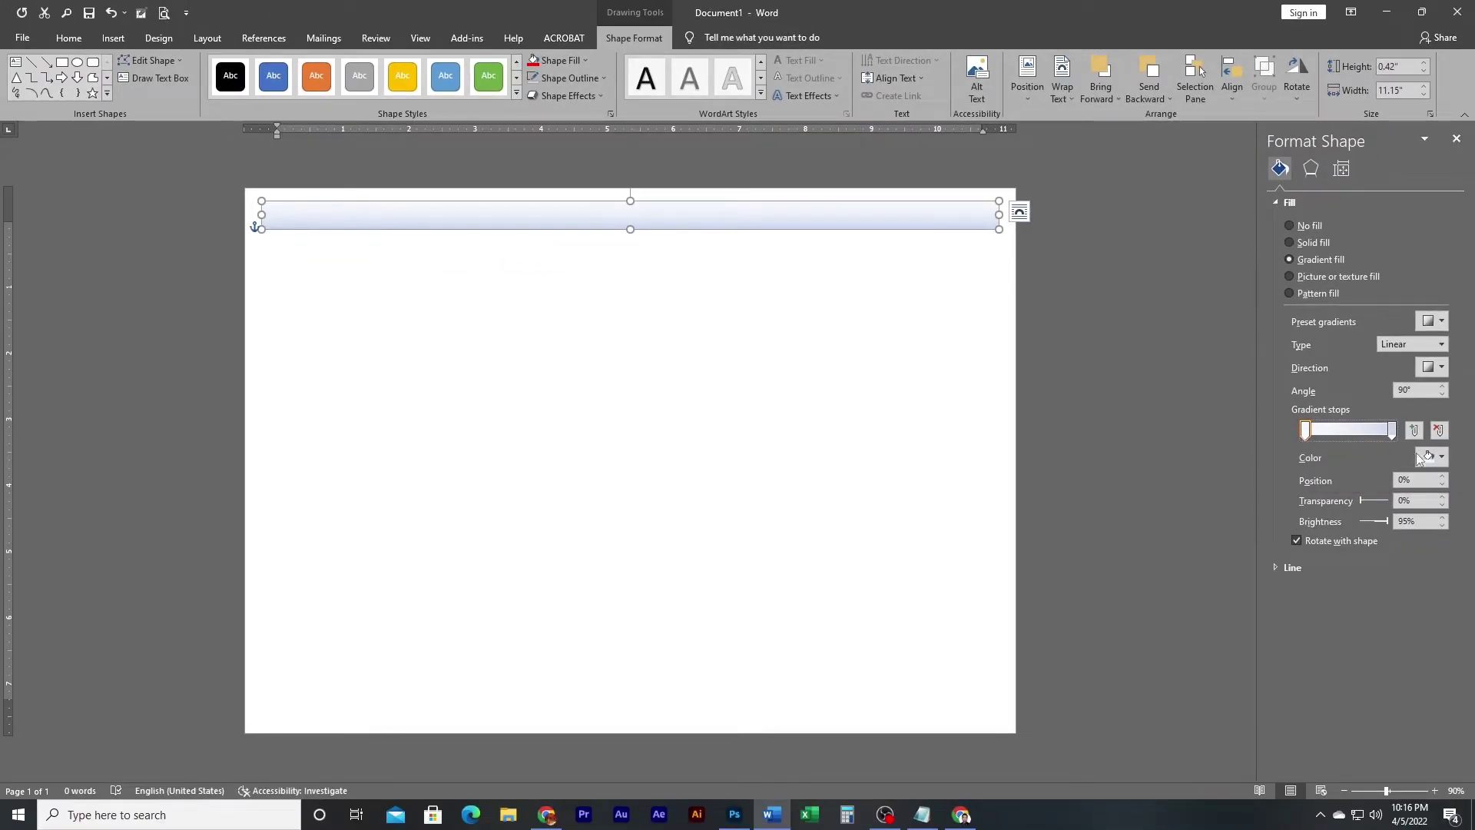
# Step: Make the gradient stops red and dark navy, adjust the angle, and move the navy stop inward
pyautogui.click(1442, 457)
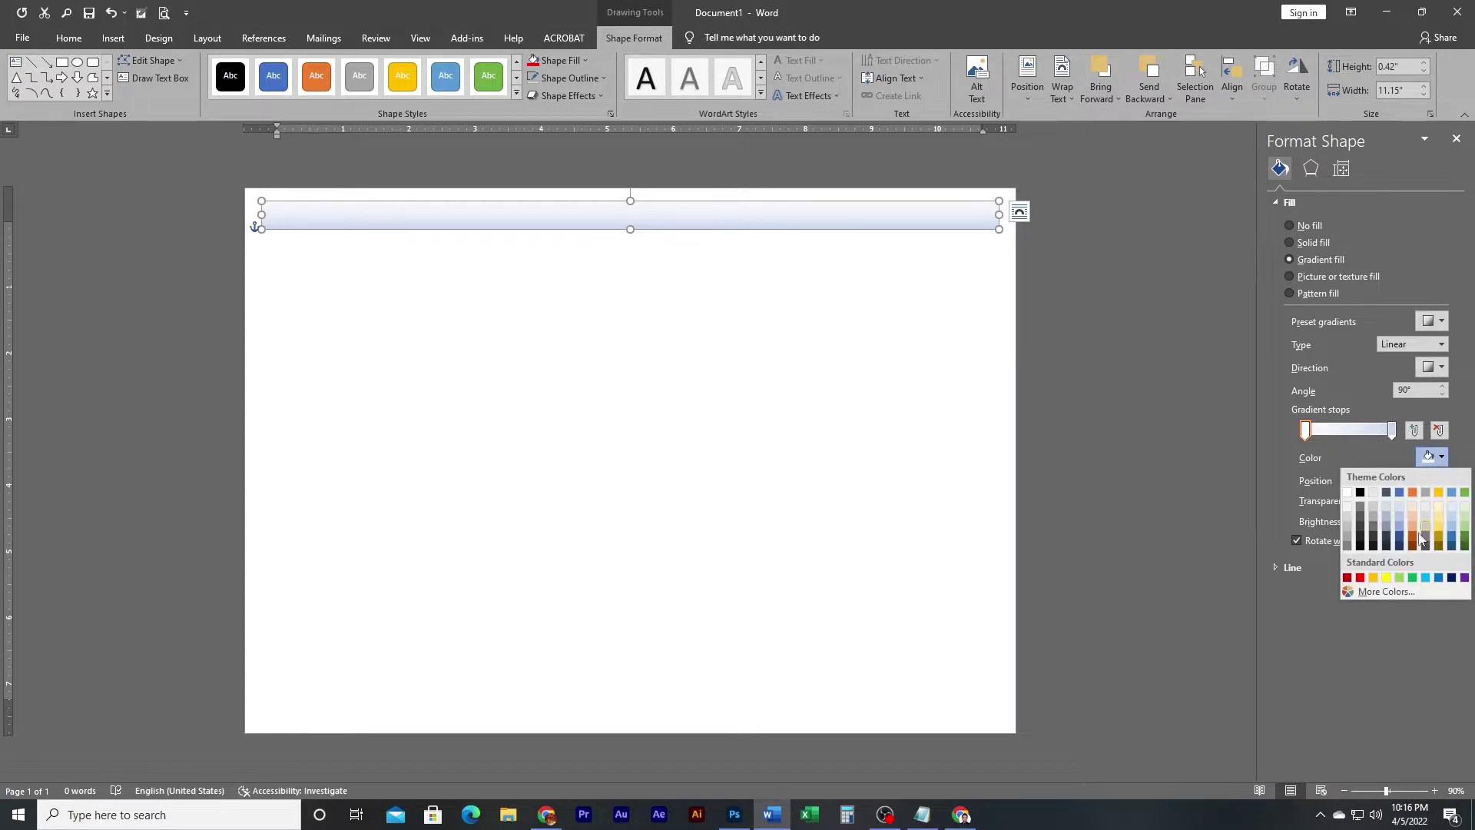
pyautogui.click(1360, 577)
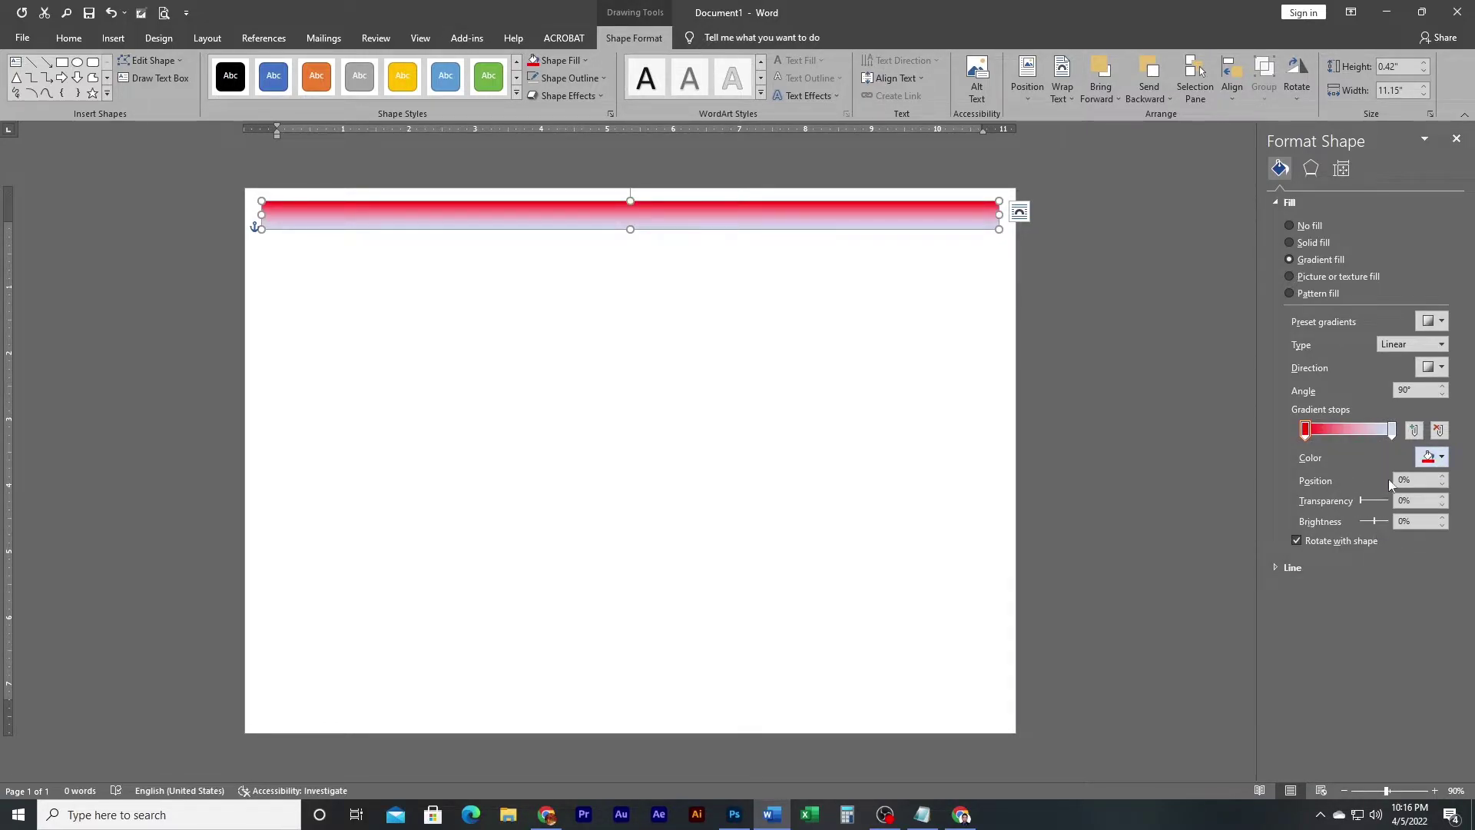
pyautogui.click(1393, 432)
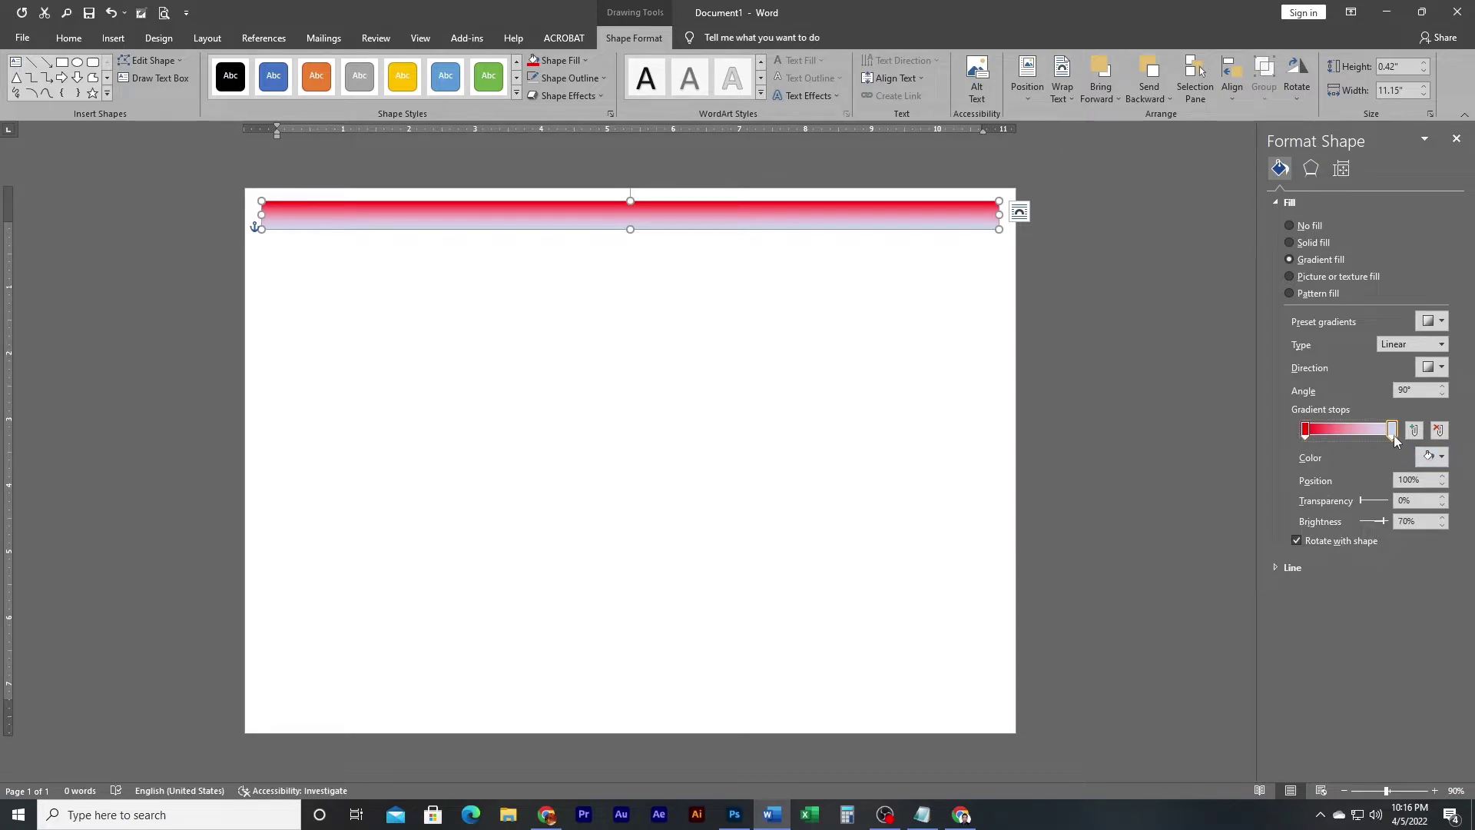
pyautogui.click(1442, 457)
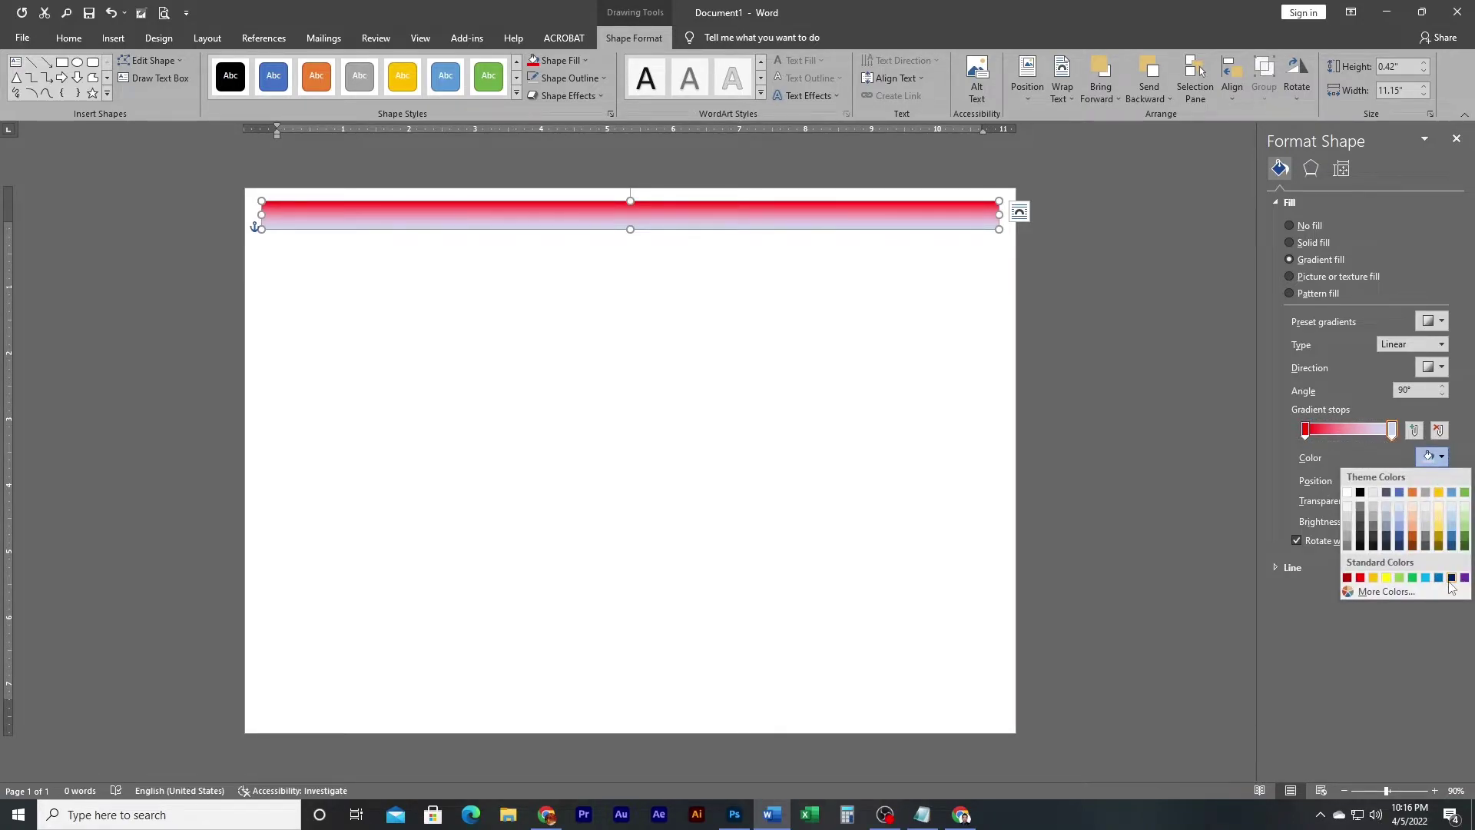
pyautogui.click(1451, 579)
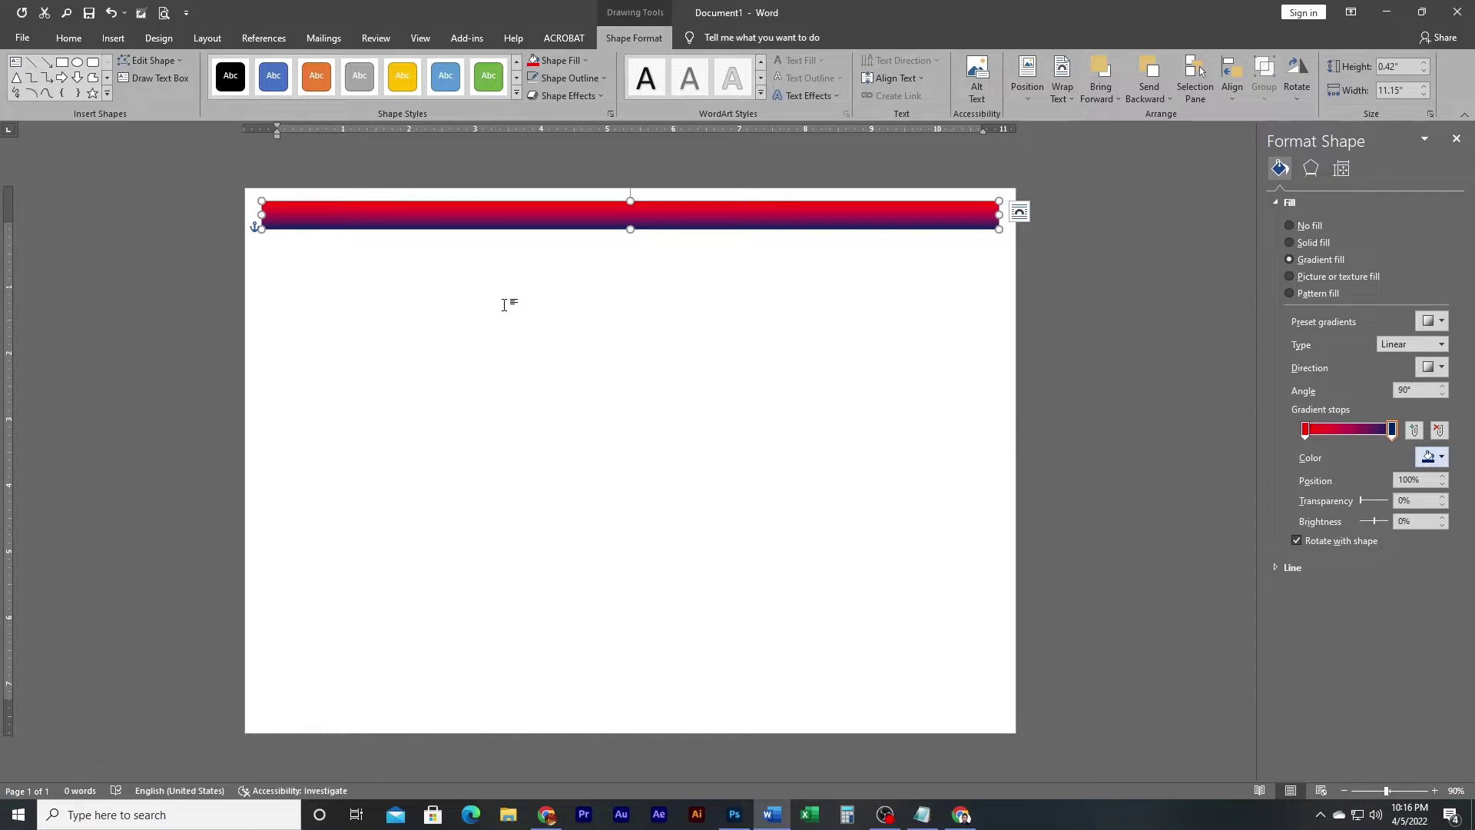
pyautogui.click(1442, 395)
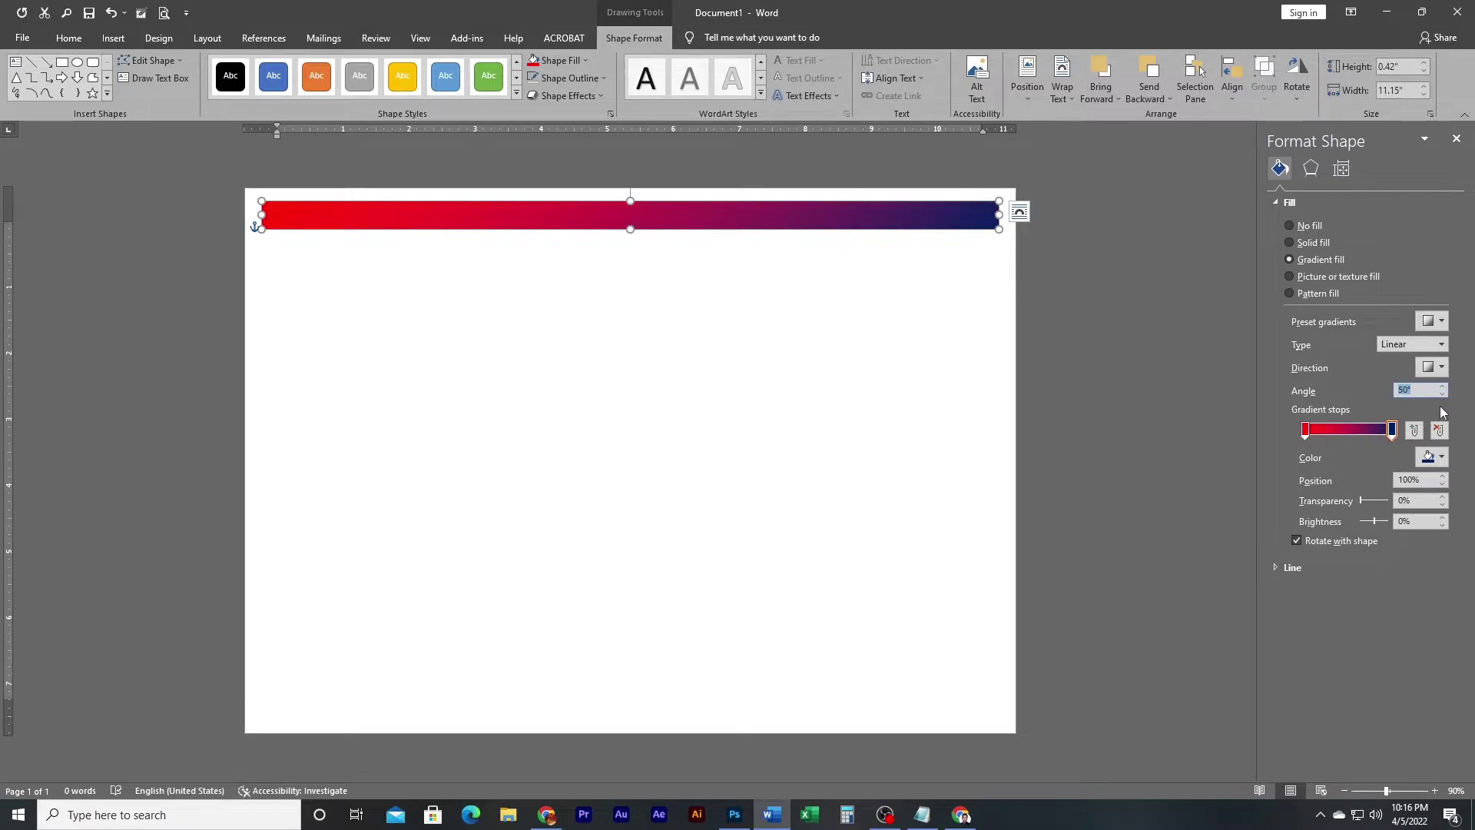
pyautogui.moveTo(1391, 430); pyautogui.dragTo(1338, 437)
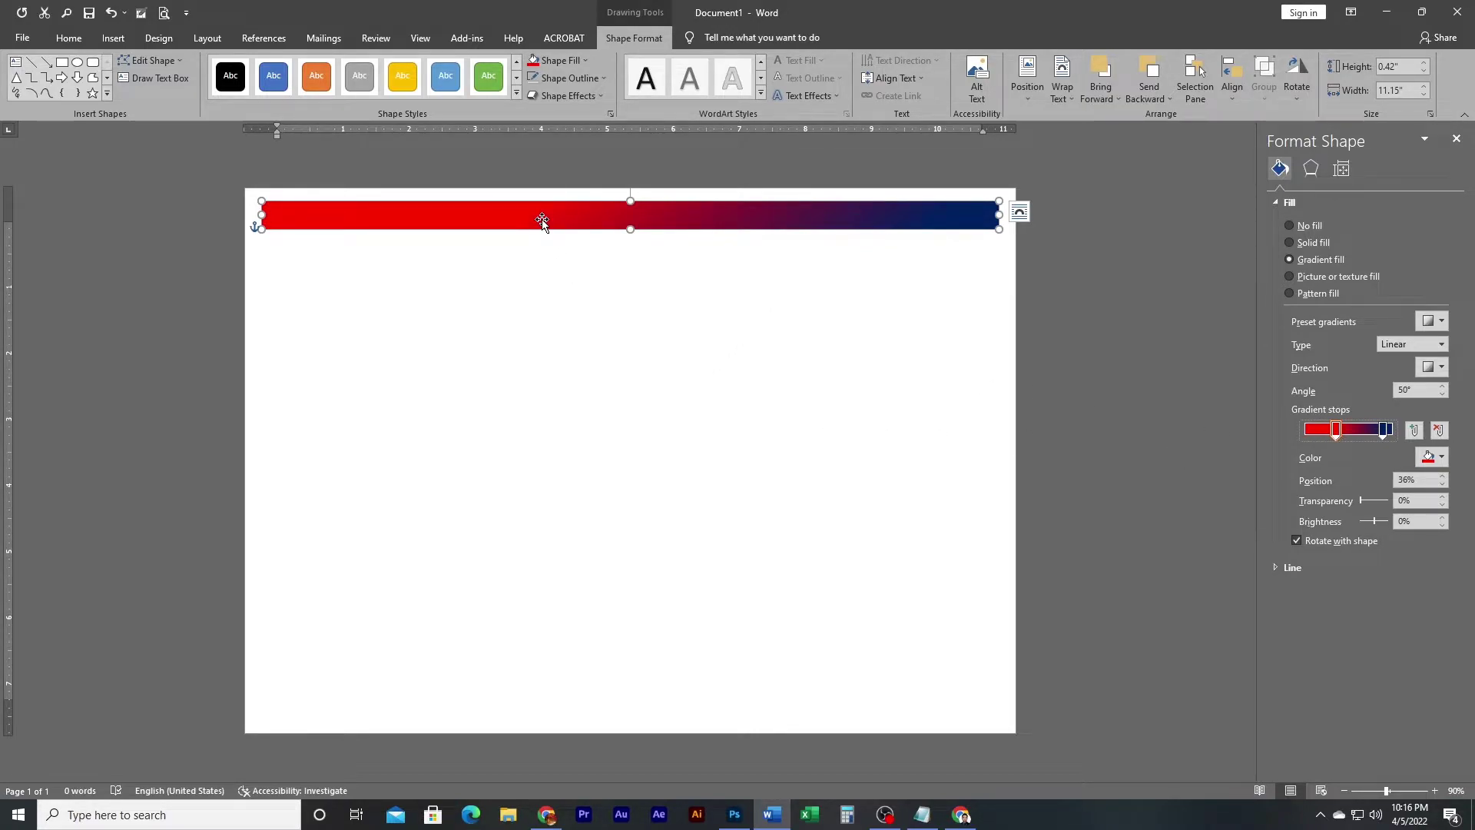
pyautogui.click(76, 40)
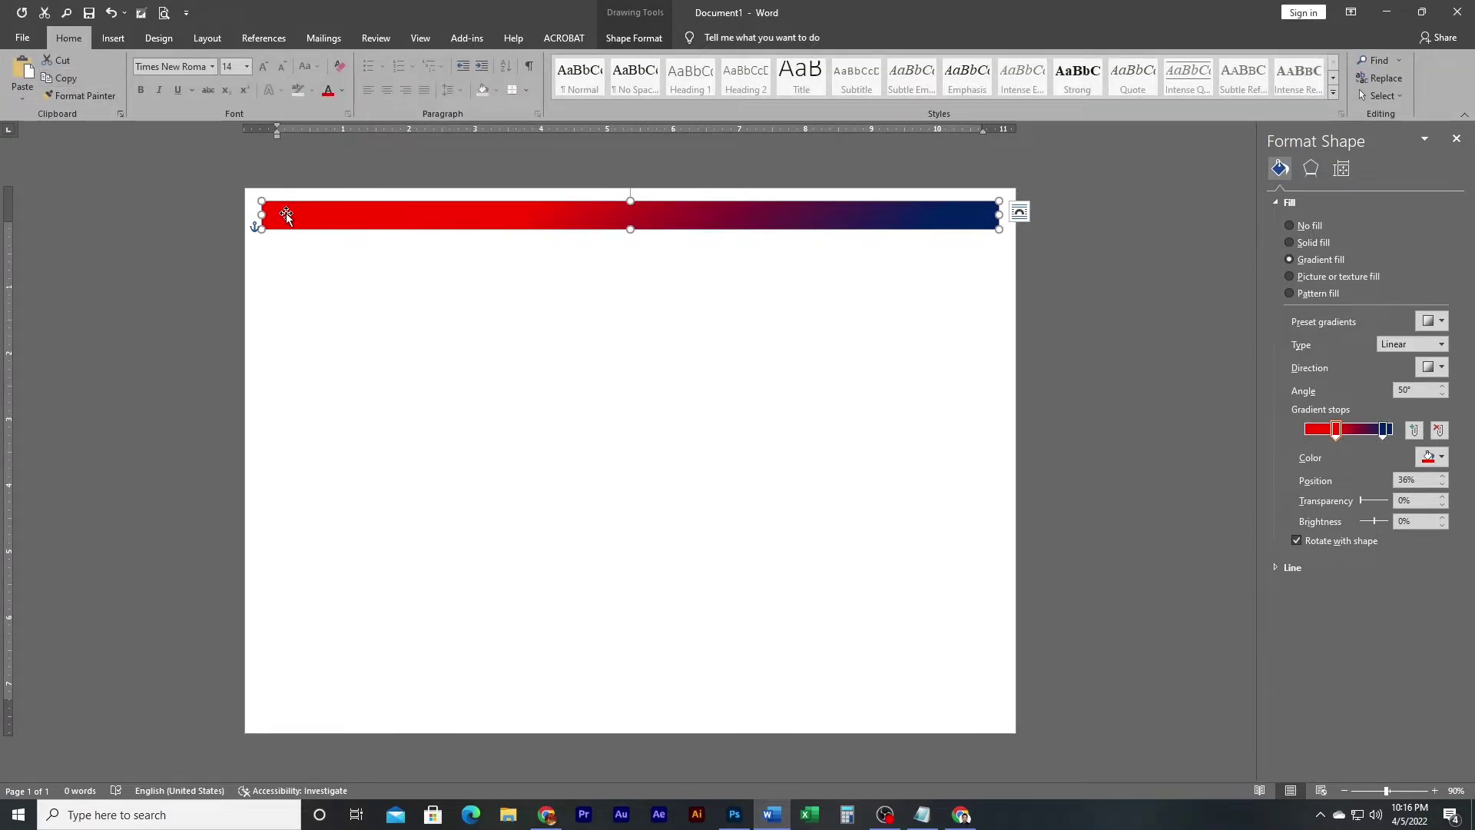
# Step: Duplicate the top gradient bar and place the copy along the bottom of the page
pyautogui.click(46, 78)
pyautogui.click(22, 71)
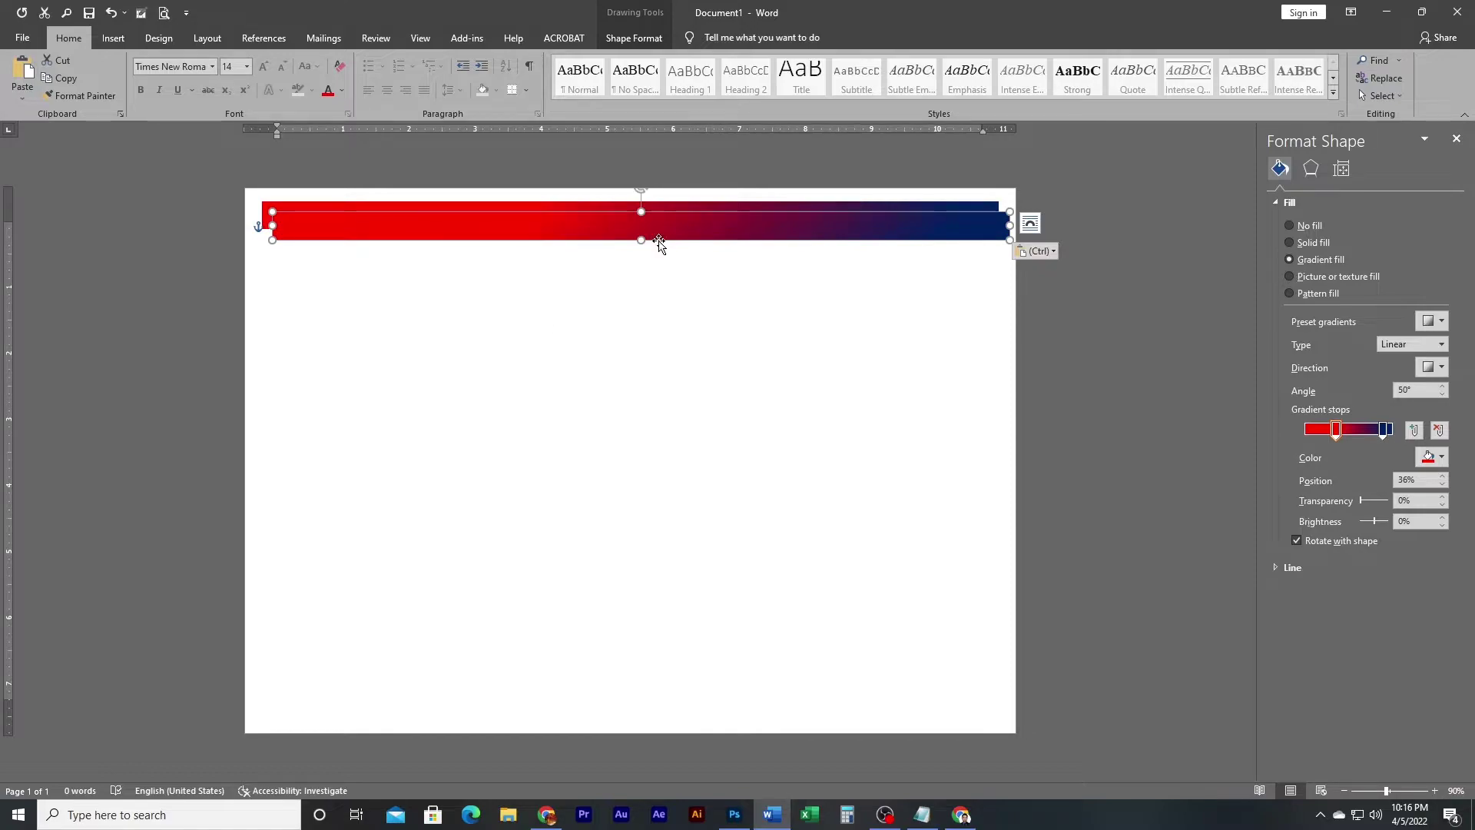
pyautogui.moveTo(658, 231); pyautogui.dragTo(642, 297)
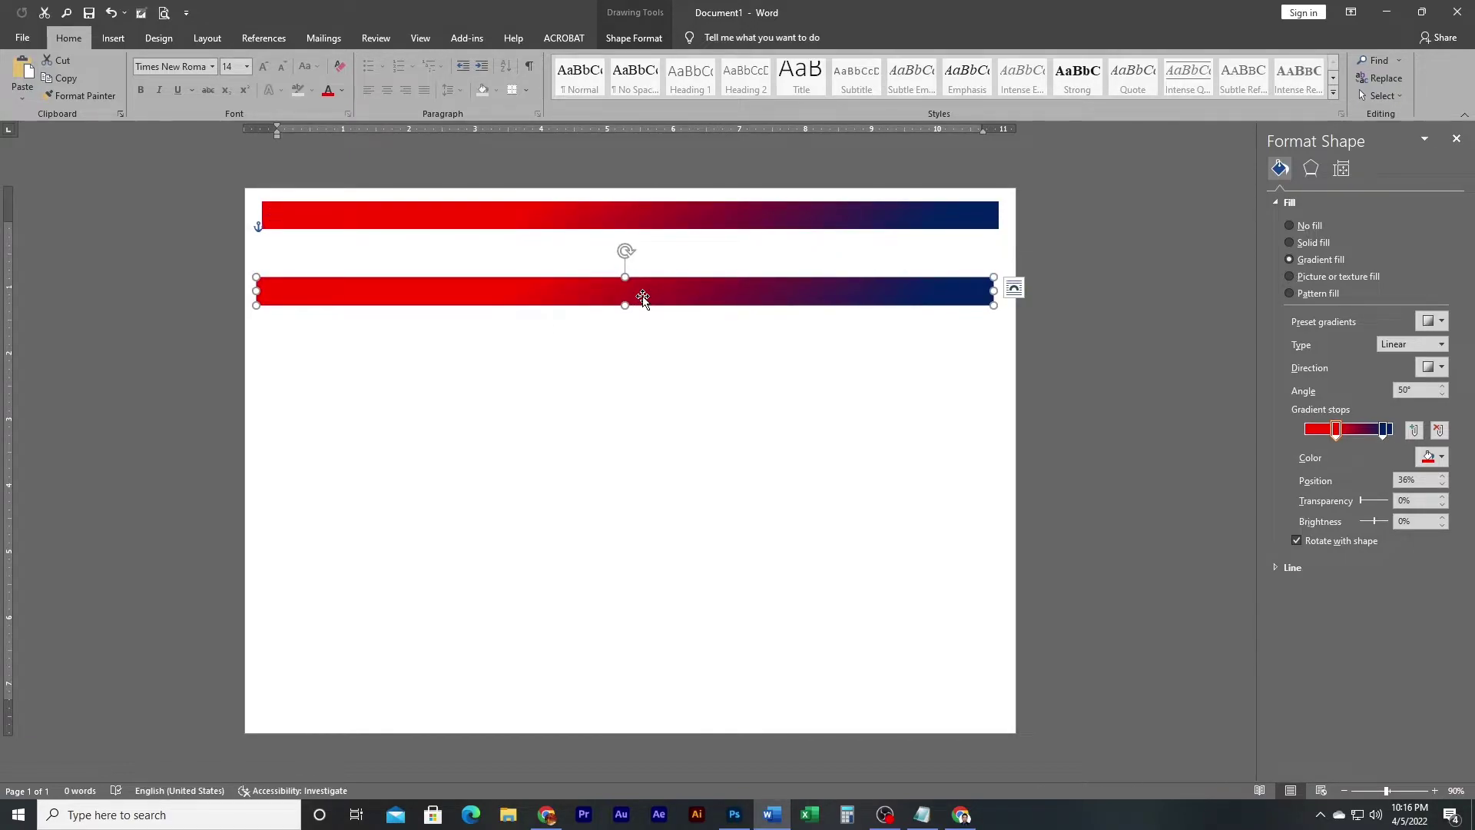
pyautogui.press('Delete')
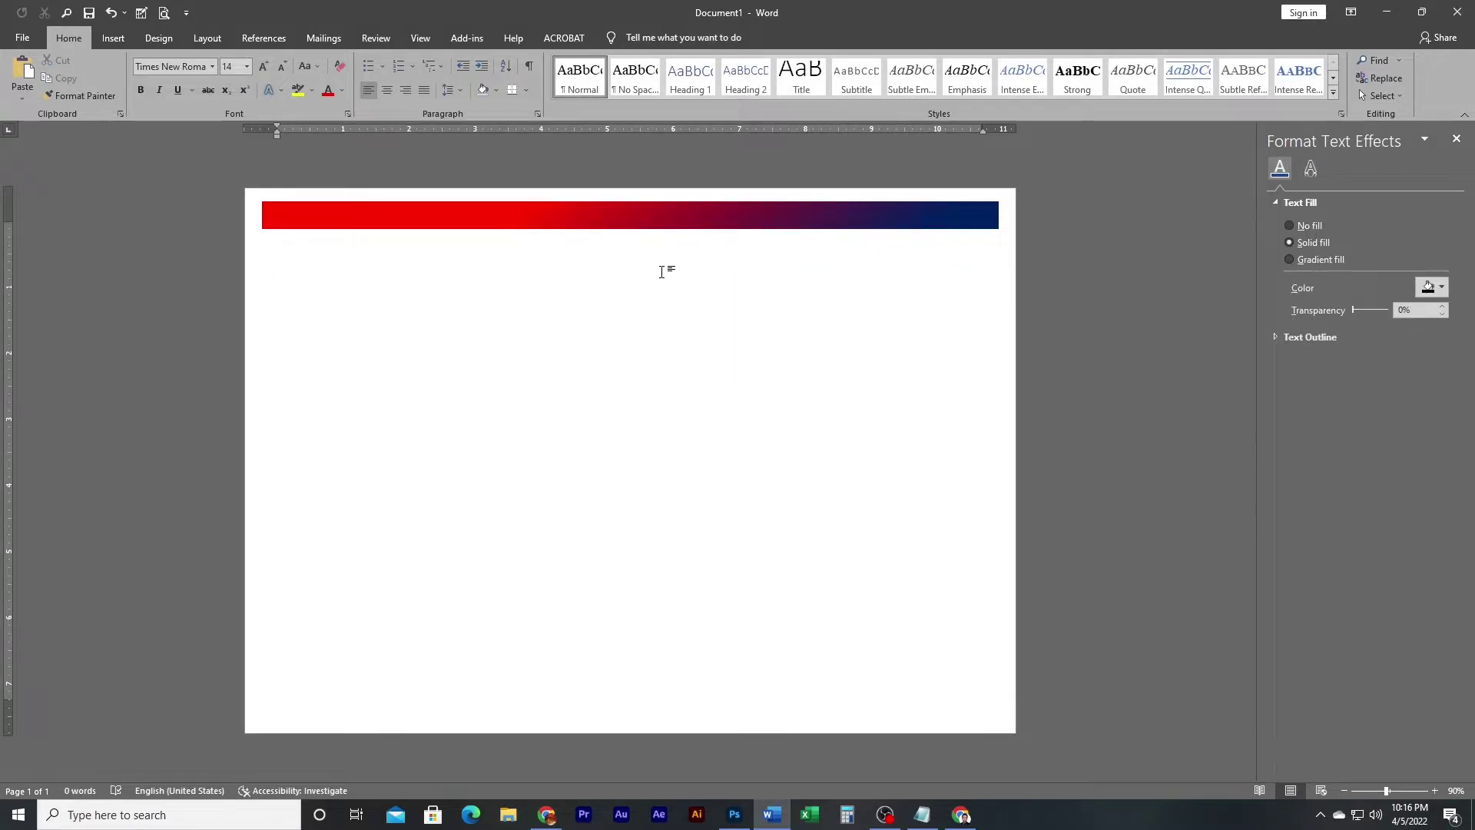
pyautogui.click(698, 225)
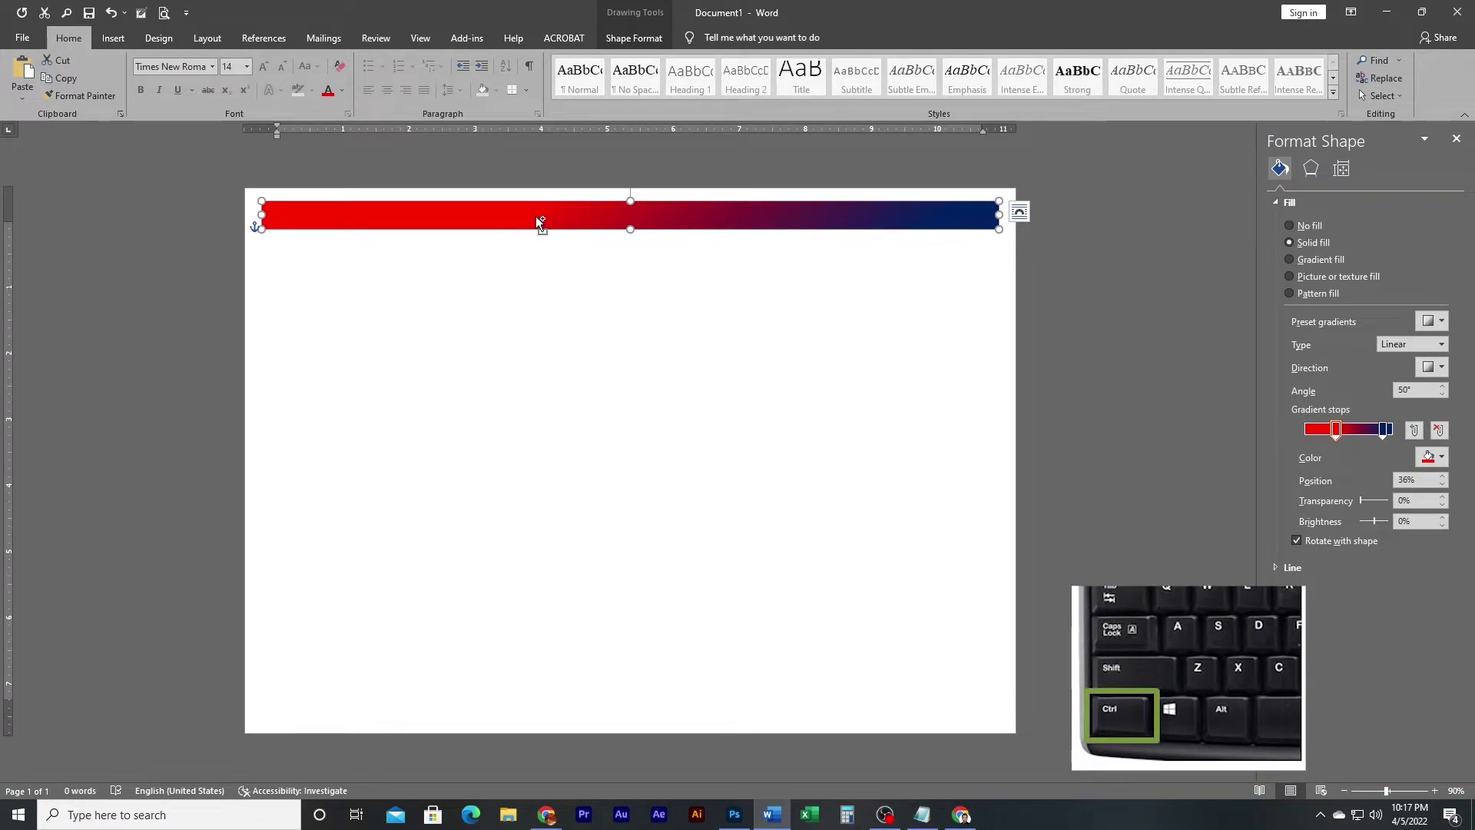
pyautogui.moveTo(536, 218); pyautogui.dragTo(562, 672)
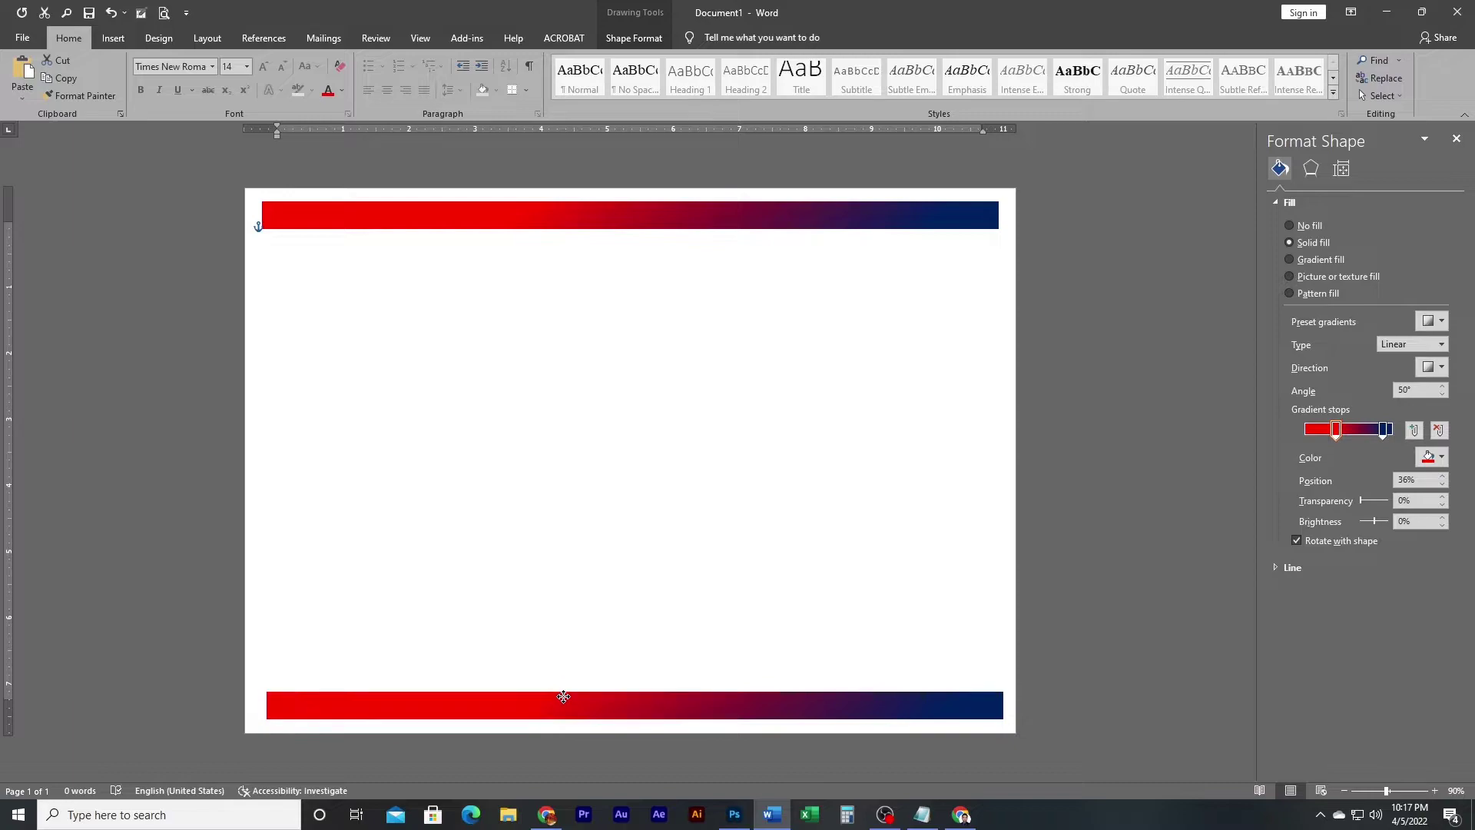
pyautogui.moveTo(562, 672); pyautogui.dragTo(560, 698)
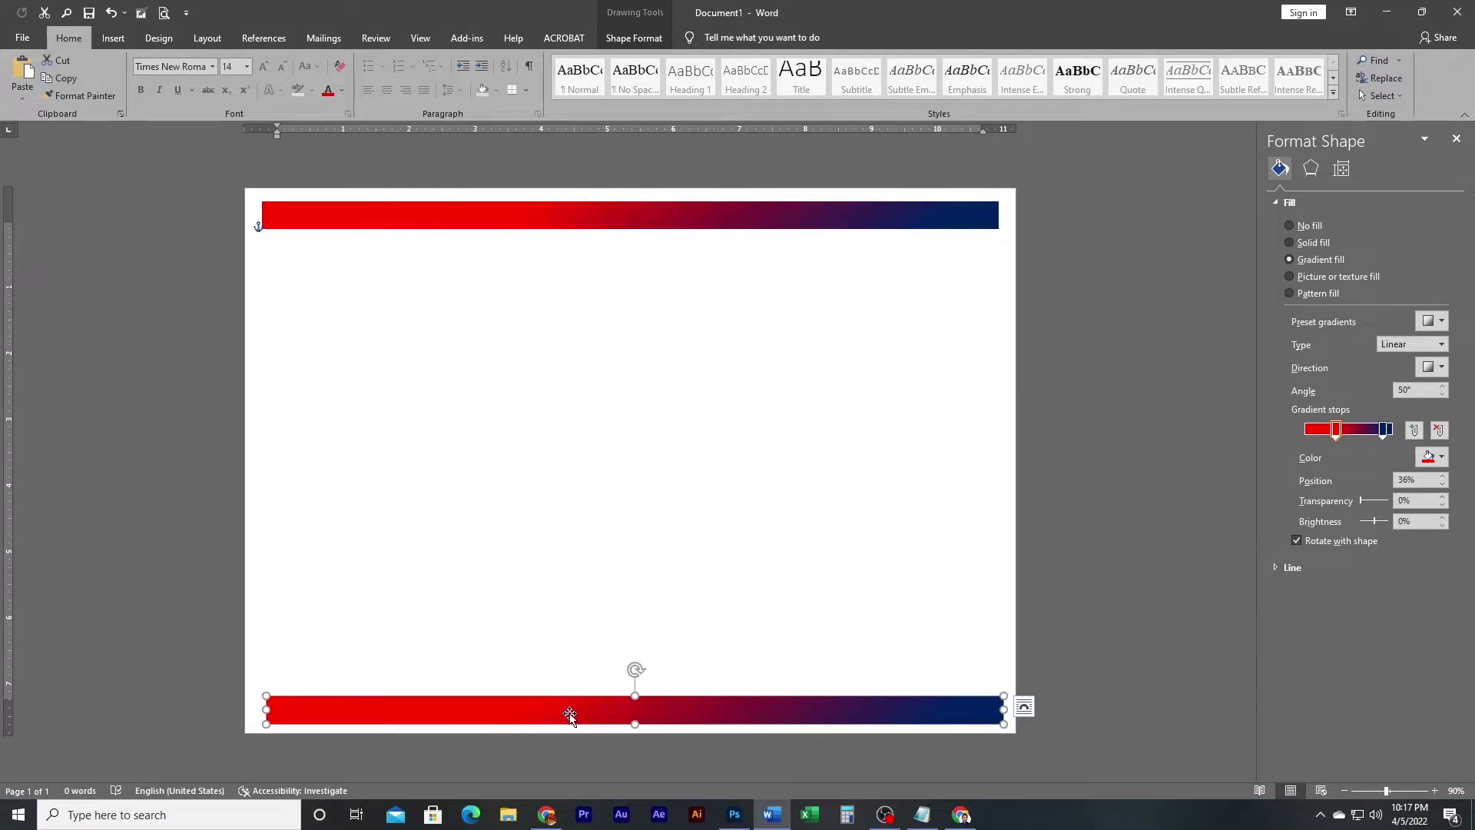
# Step: Copy the bottom bar up to the middle and shorten it from its left end
pyautogui.moveTo(569, 714); pyautogui.dragTo(566, 582)
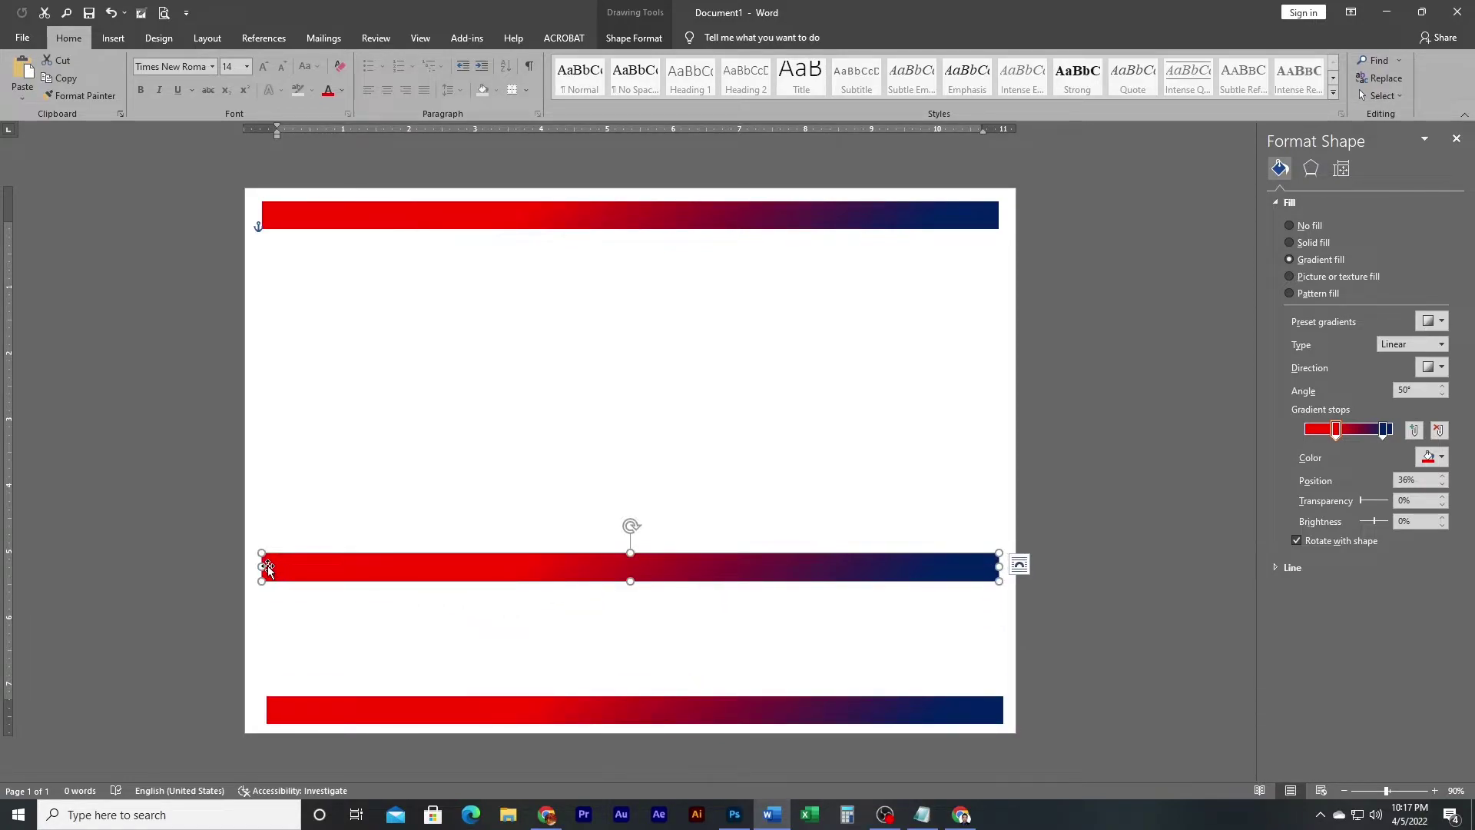
pyautogui.moveTo(263, 576); pyautogui.dragTo(463, 580)
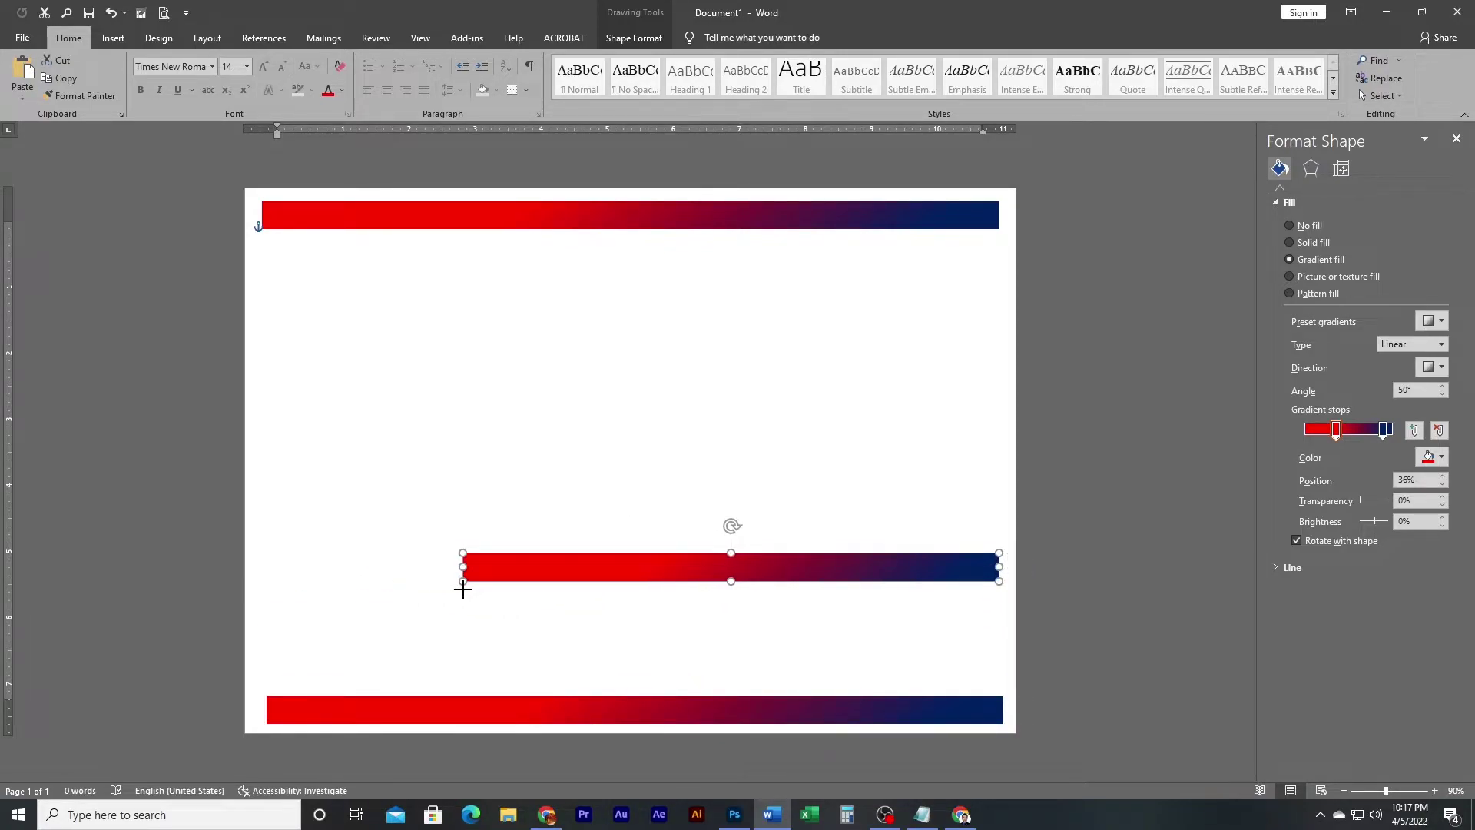
pyautogui.click(622, 39)
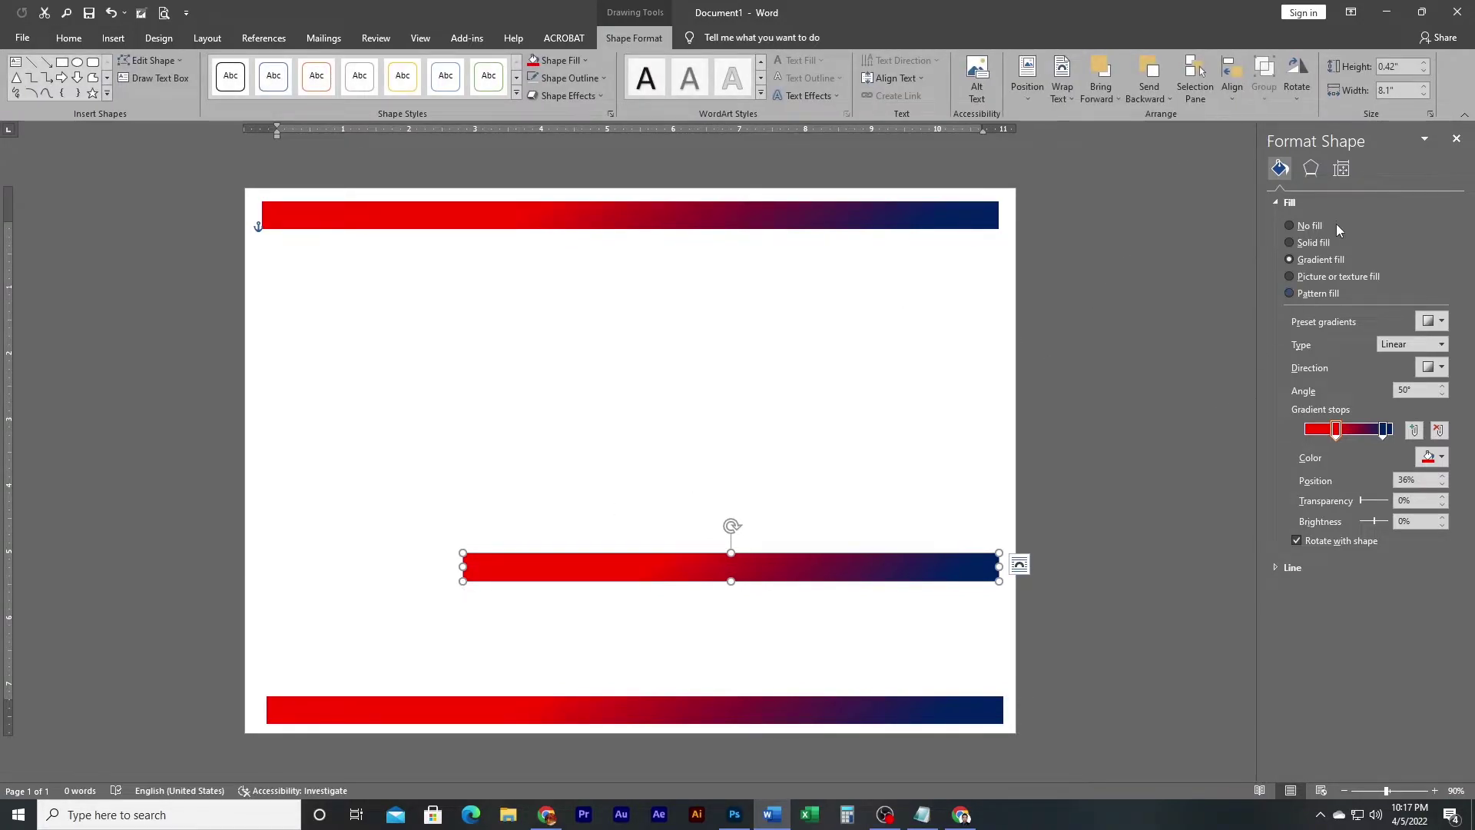
pyautogui.click(1289, 97)
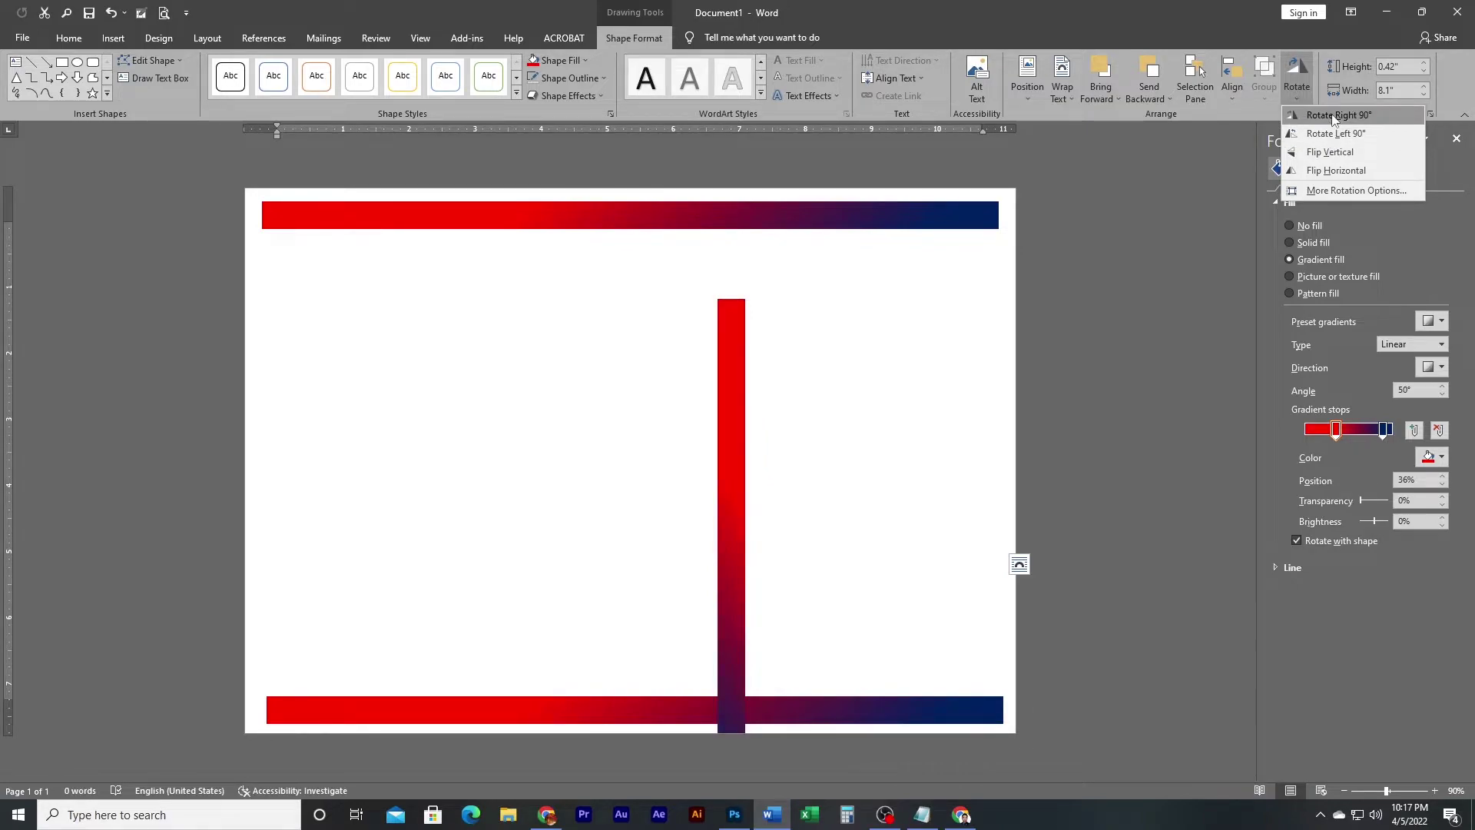
# Step: Rotate the middle bar right 90° and fit it along the left edge between the top and bottom bars
pyautogui.click(1334, 115)
pyautogui.moveTo(734, 510)
pyautogui.mouseDown()
pyautogui.moveTo(365, 452)
pyautogui.moveTo(277, 411)
pyautogui.mouseUp()
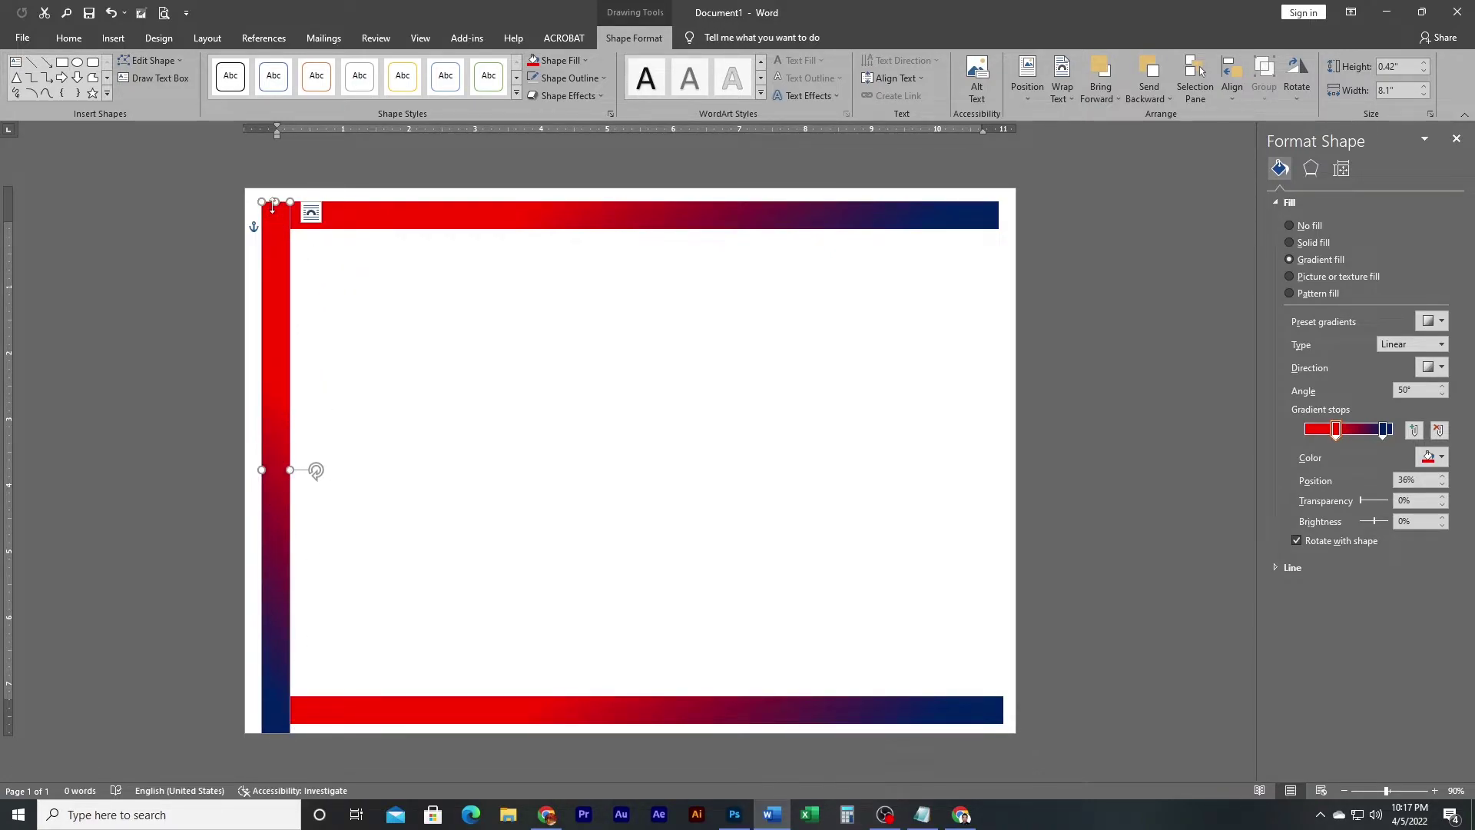
pyautogui.moveTo(273, 204); pyautogui.dragTo(264, 276)
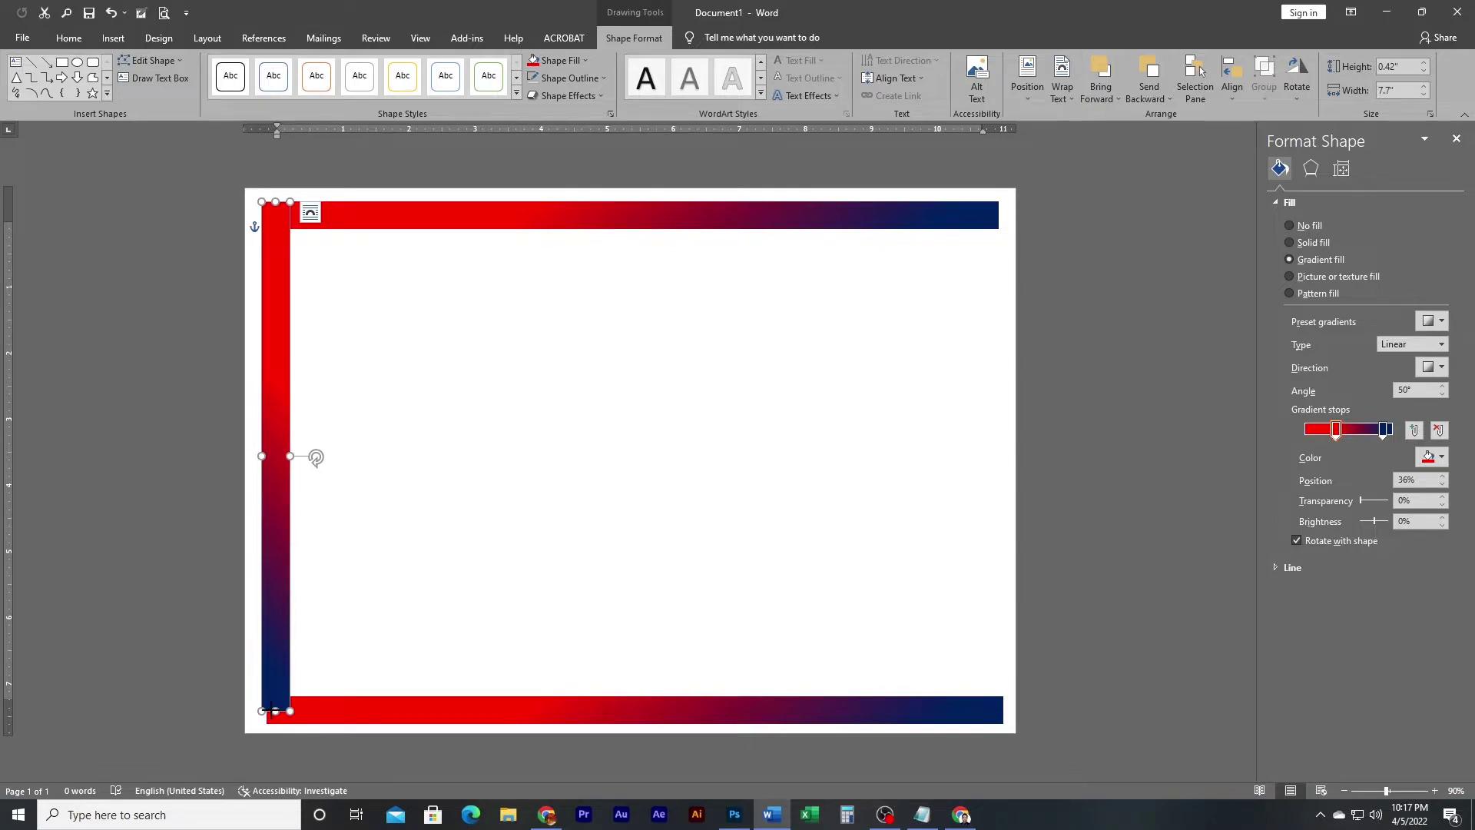
pyautogui.moveTo(274, 710); pyautogui.dragTo(269, 725)
pyautogui.hotkey('ctrl', 'Right')
pyautogui.hotkey('ctrl', 'Right')
pyautogui.hotkey('ctrl', 'Right')
pyautogui.hotkey('ctrl', 'Left')
pyautogui.hotkey('ctrl', 'Left')
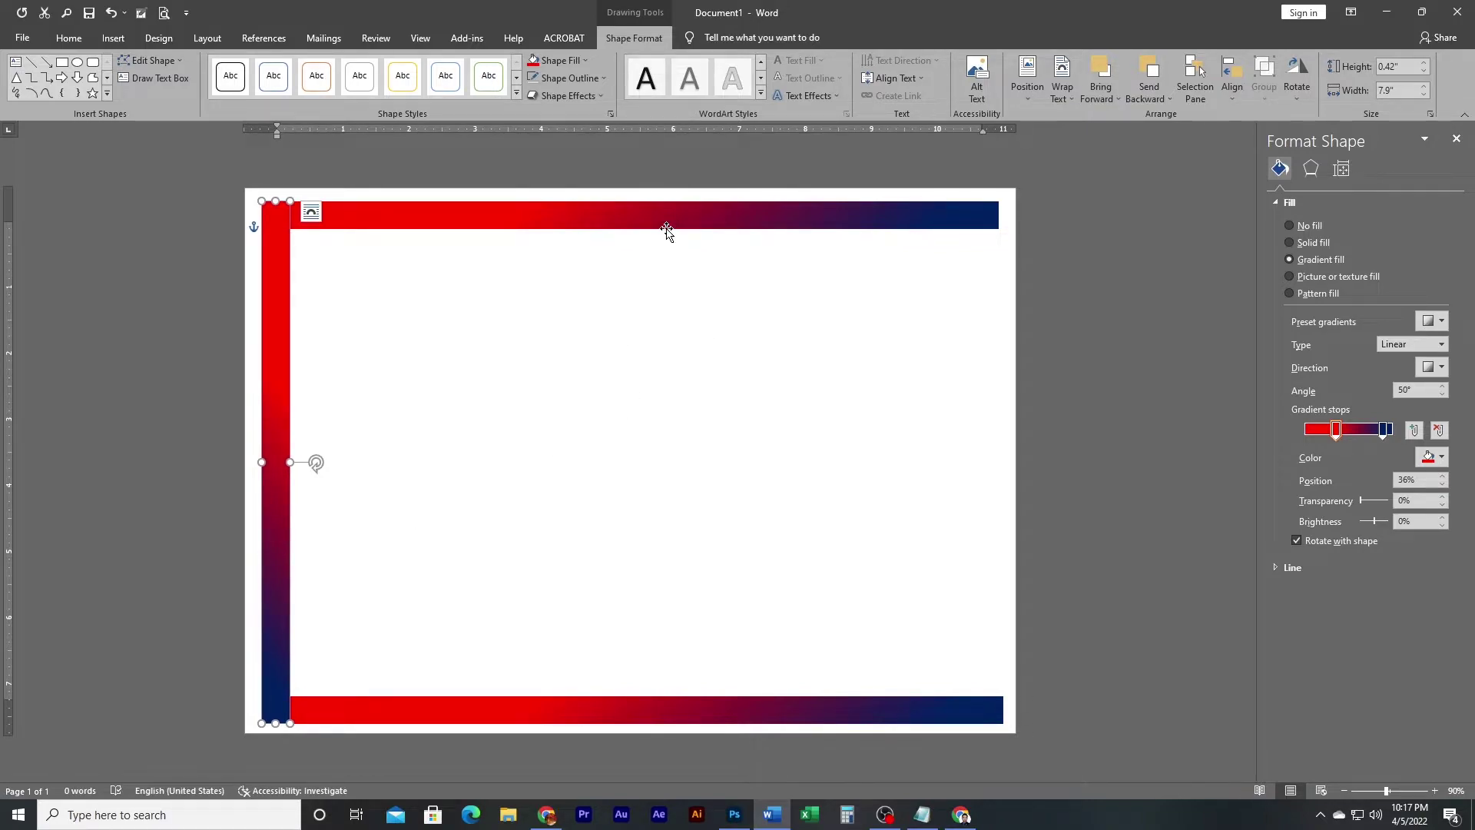
pyautogui.click(661, 223)
pyautogui.click(461, 584)
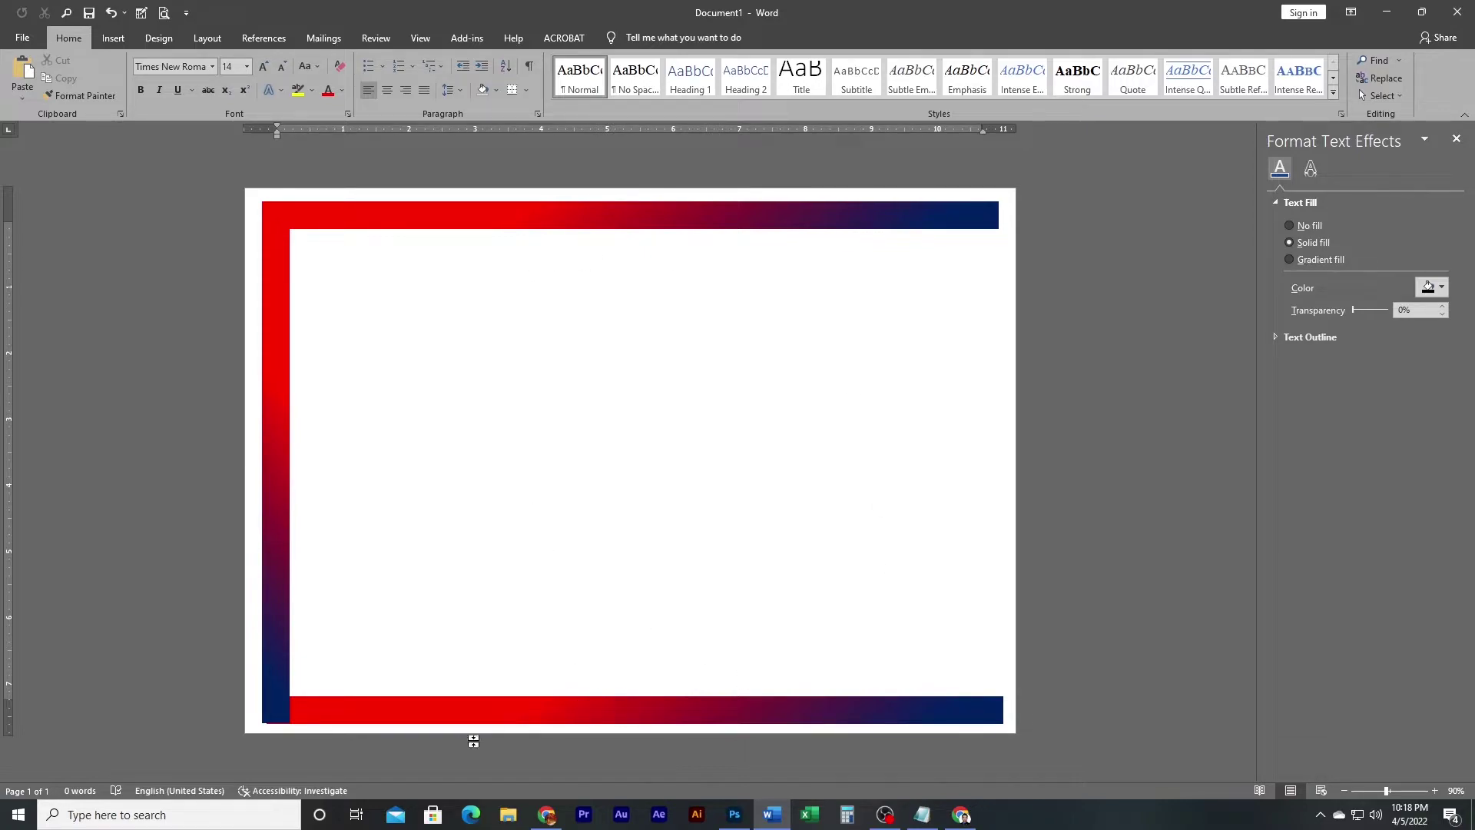
# Step: Copy the left bar to the right edge of the page and line it up with the frame
pyautogui.click(283, 532)
pyautogui.moveTo(276, 507); pyautogui.dragTo(988, 556)
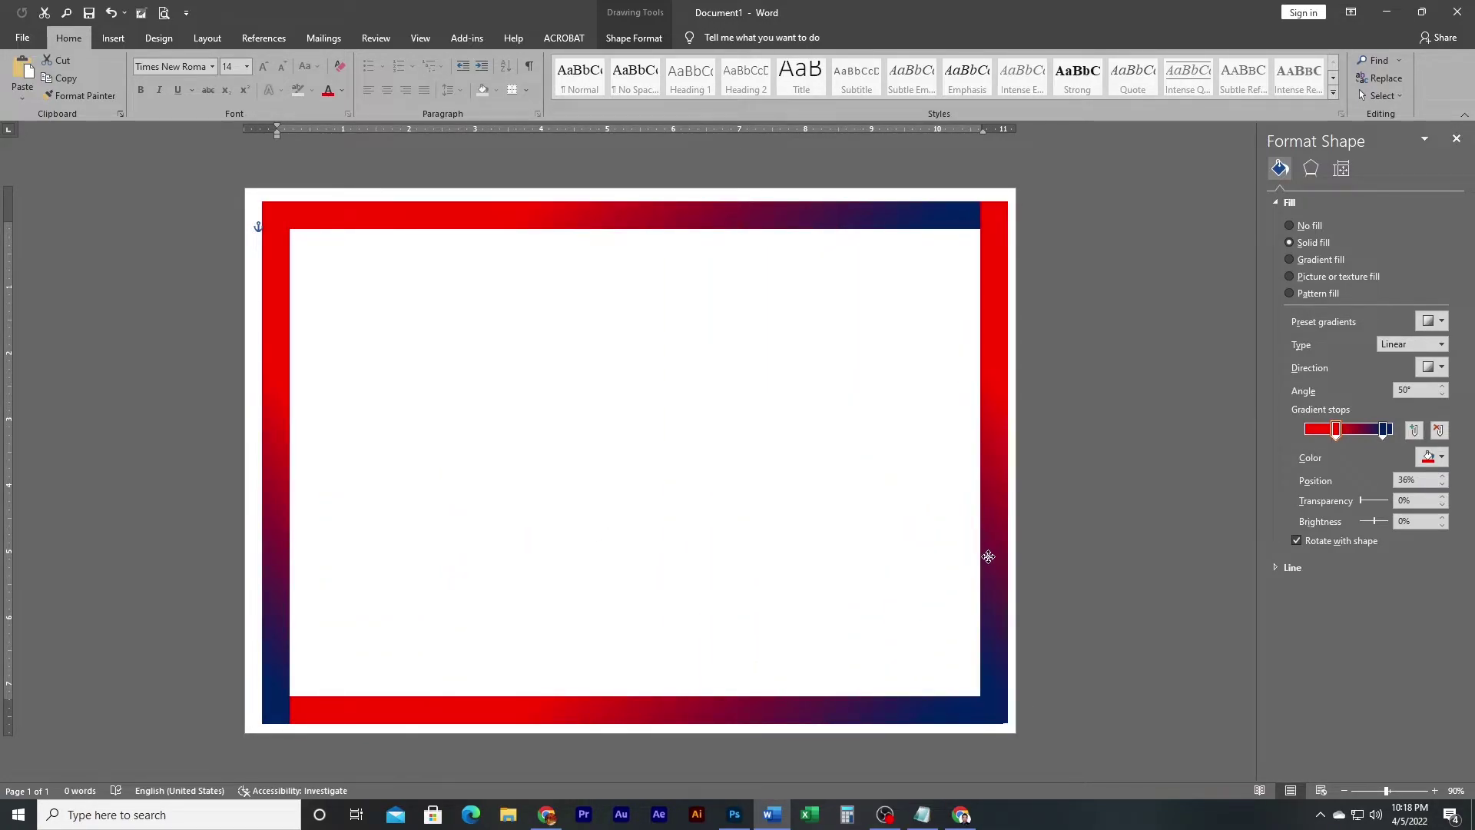
pyautogui.moveTo(988, 556); pyautogui.dragTo(983, 556)
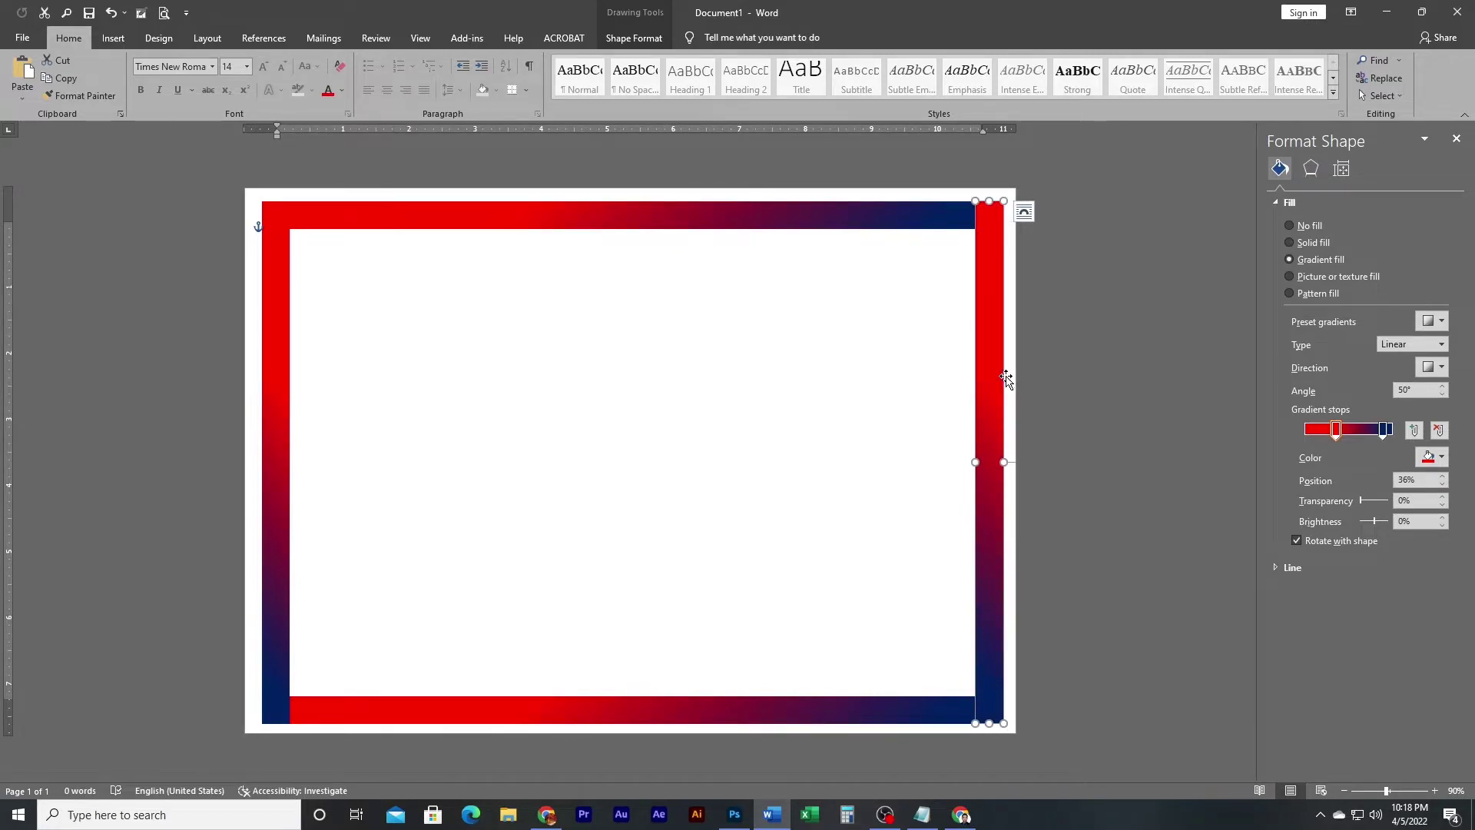
pyautogui.press('Left')
pyautogui.press('Left')
pyautogui.press('Left')
pyautogui.press('Right')
pyautogui.press('Right')
pyautogui.press('Right')
pyautogui.press('Right')
pyautogui.press('Right')
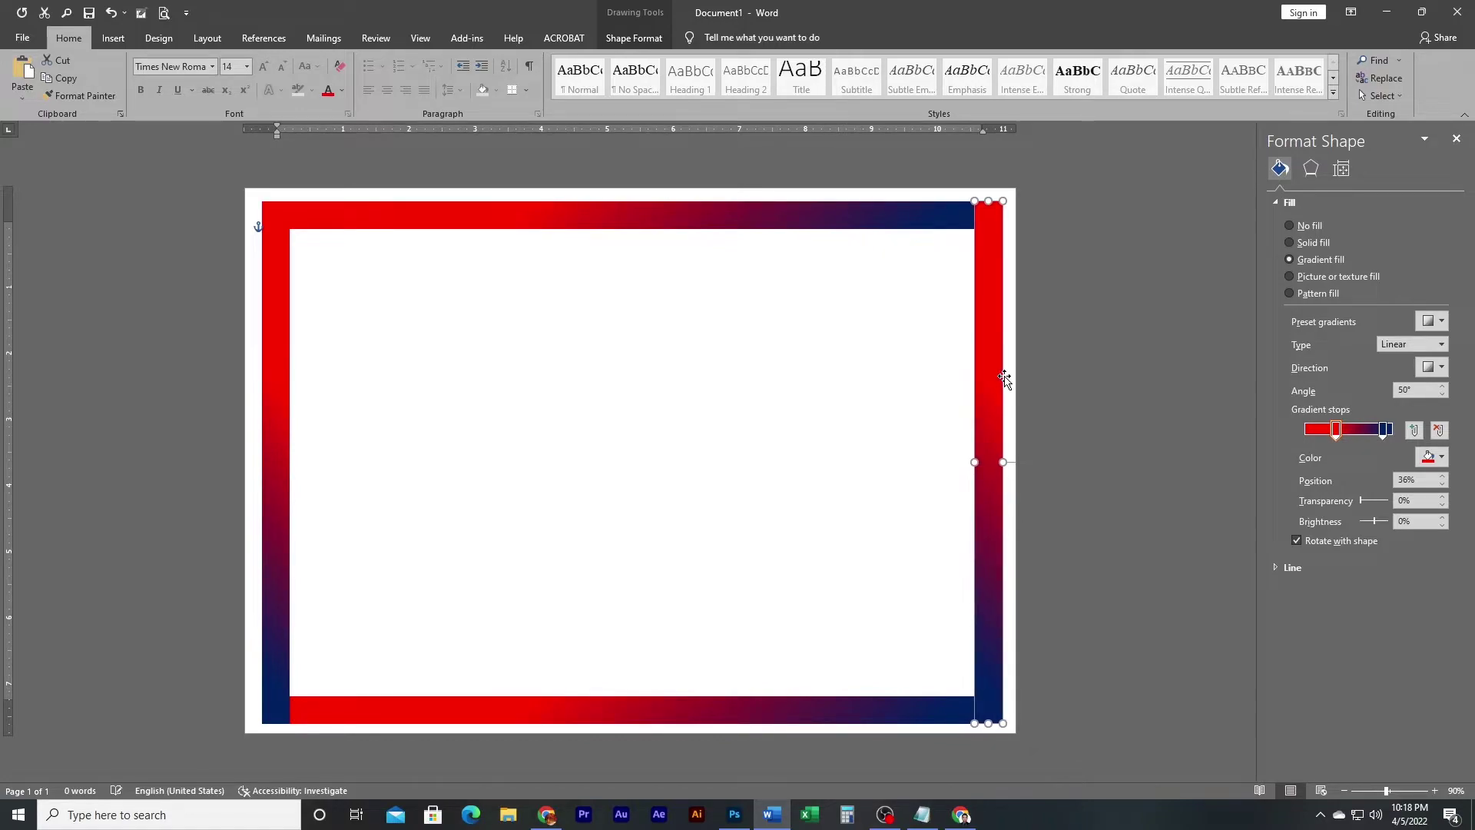
pyautogui.click(636, 38)
pyautogui.click(1310, 95)
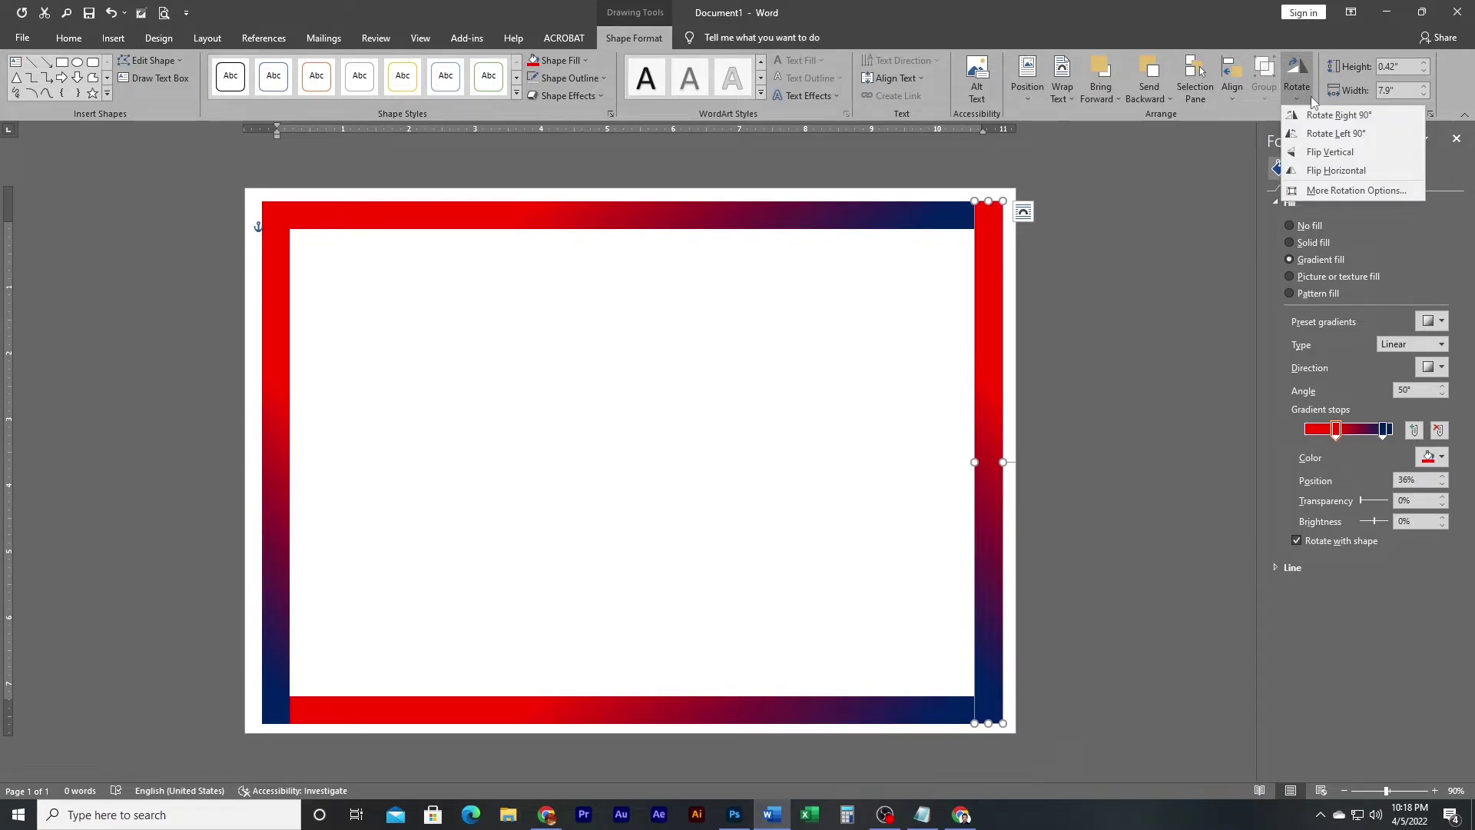
# Step: Flip the right bar vertically and the bottom bar horizontally
pyautogui.click(1335, 153)
pyautogui.click(971, 264)
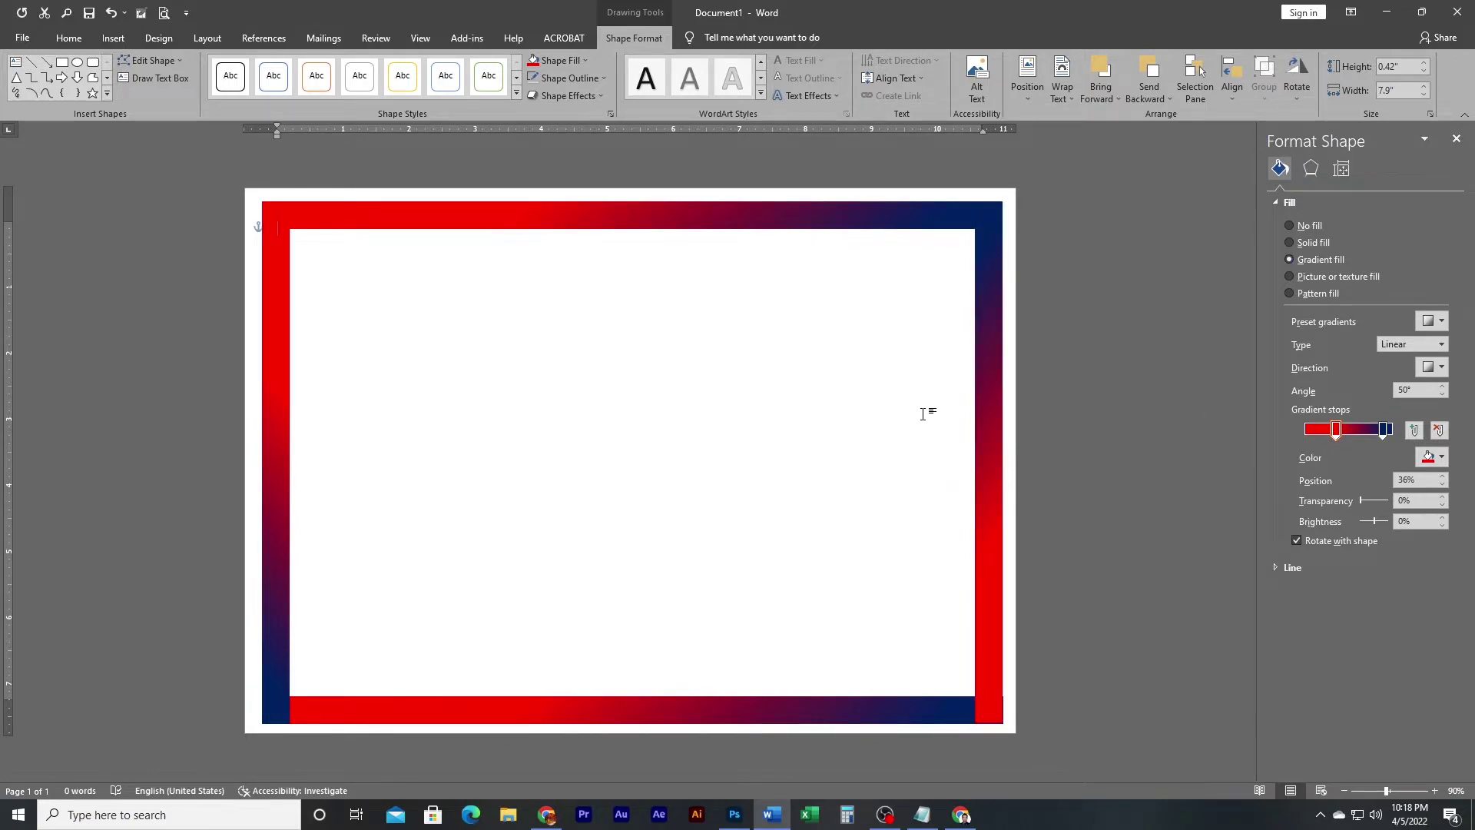
pyautogui.click(889, 714)
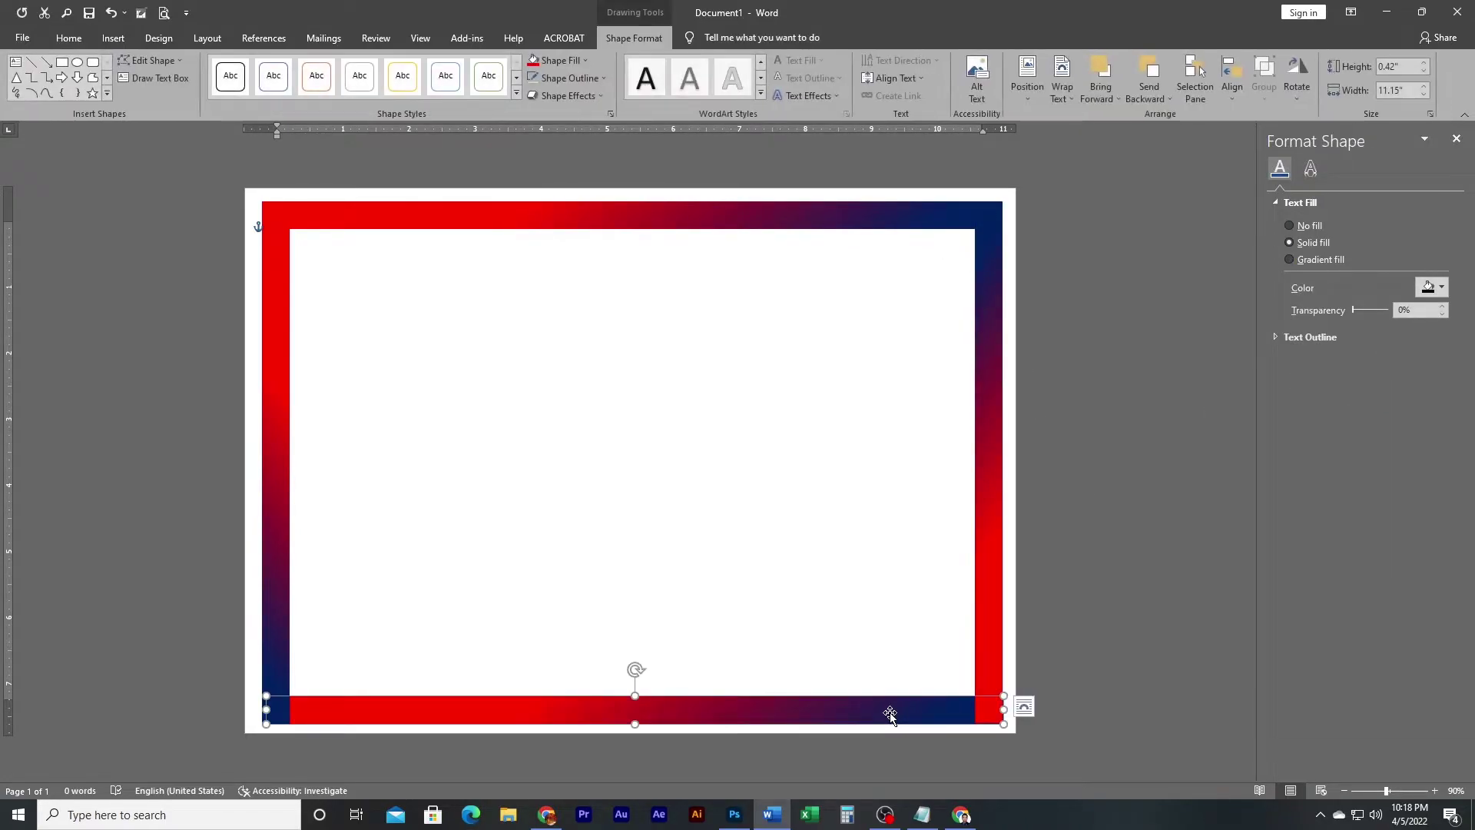
pyautogui.click(1295, 91)
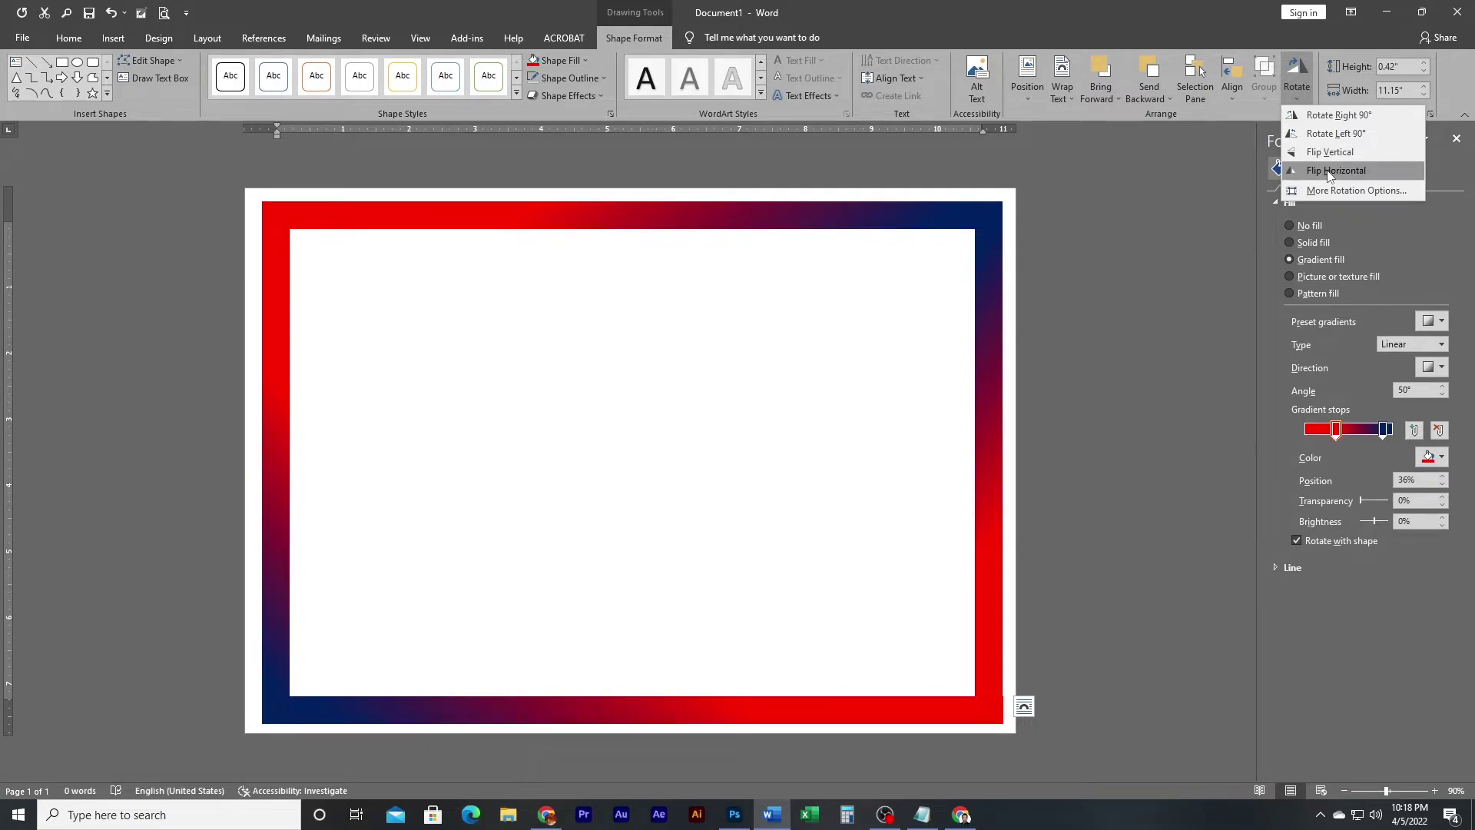
pyautogui.click(1328, 172)
# Step: Trim the bottom bar to 11.08" wide and align it with the rest of the frame
pyautogui.moveTo(999, 708); pyautogui.dragTo(994, 709)
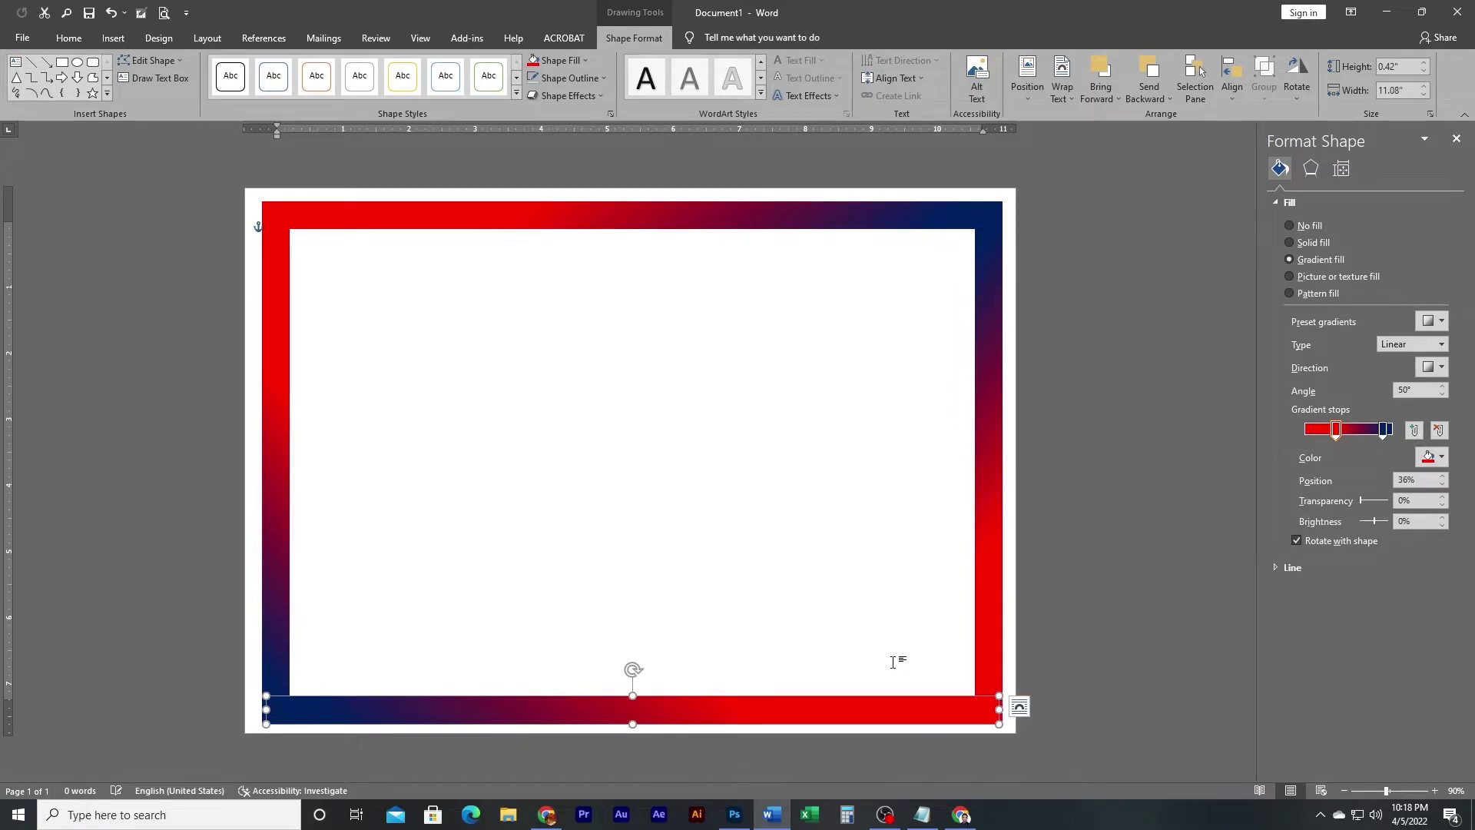
pyautogui.click(553, 515)
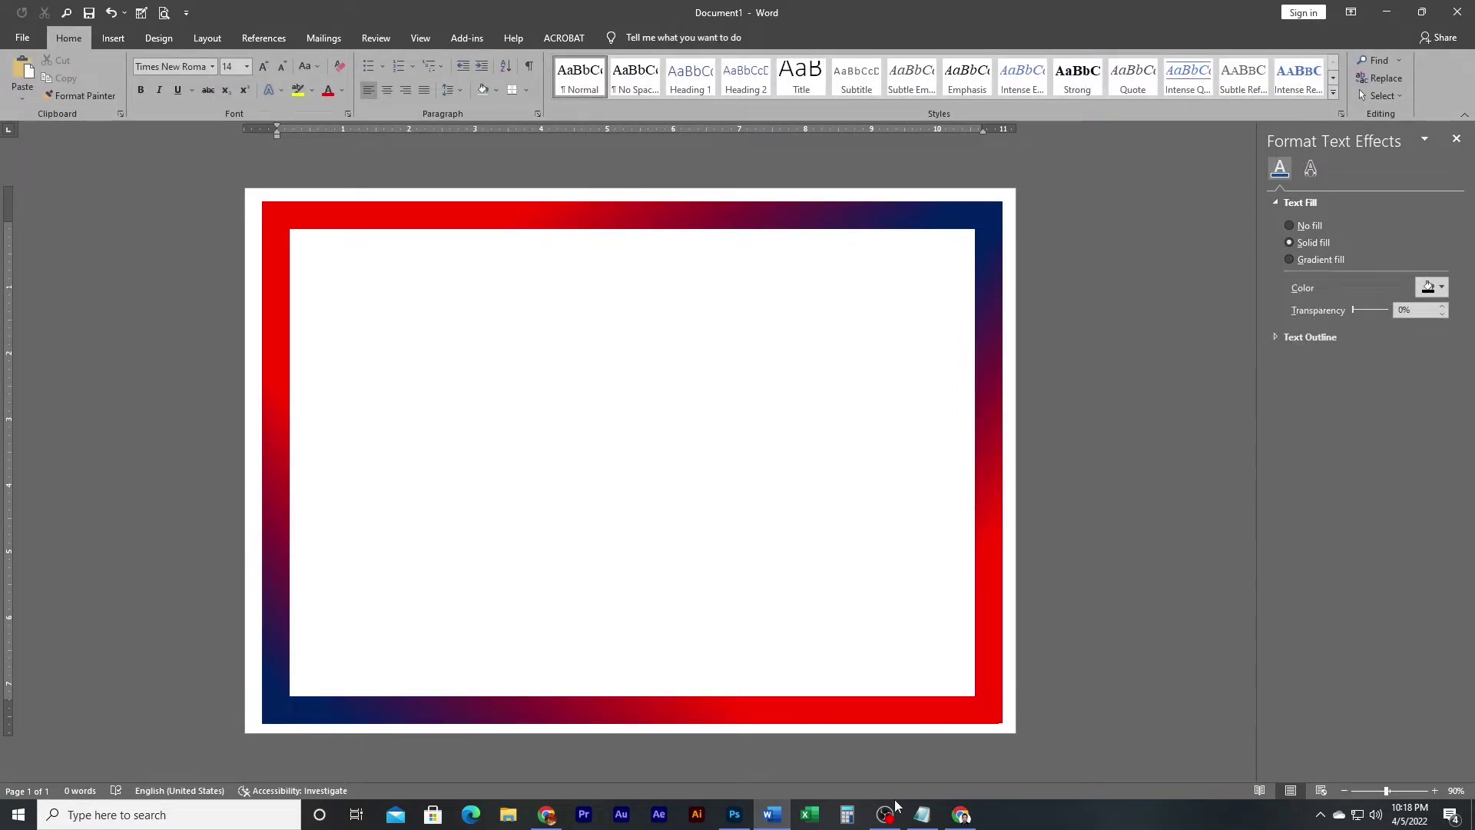
pyautogui.click(968, 719)
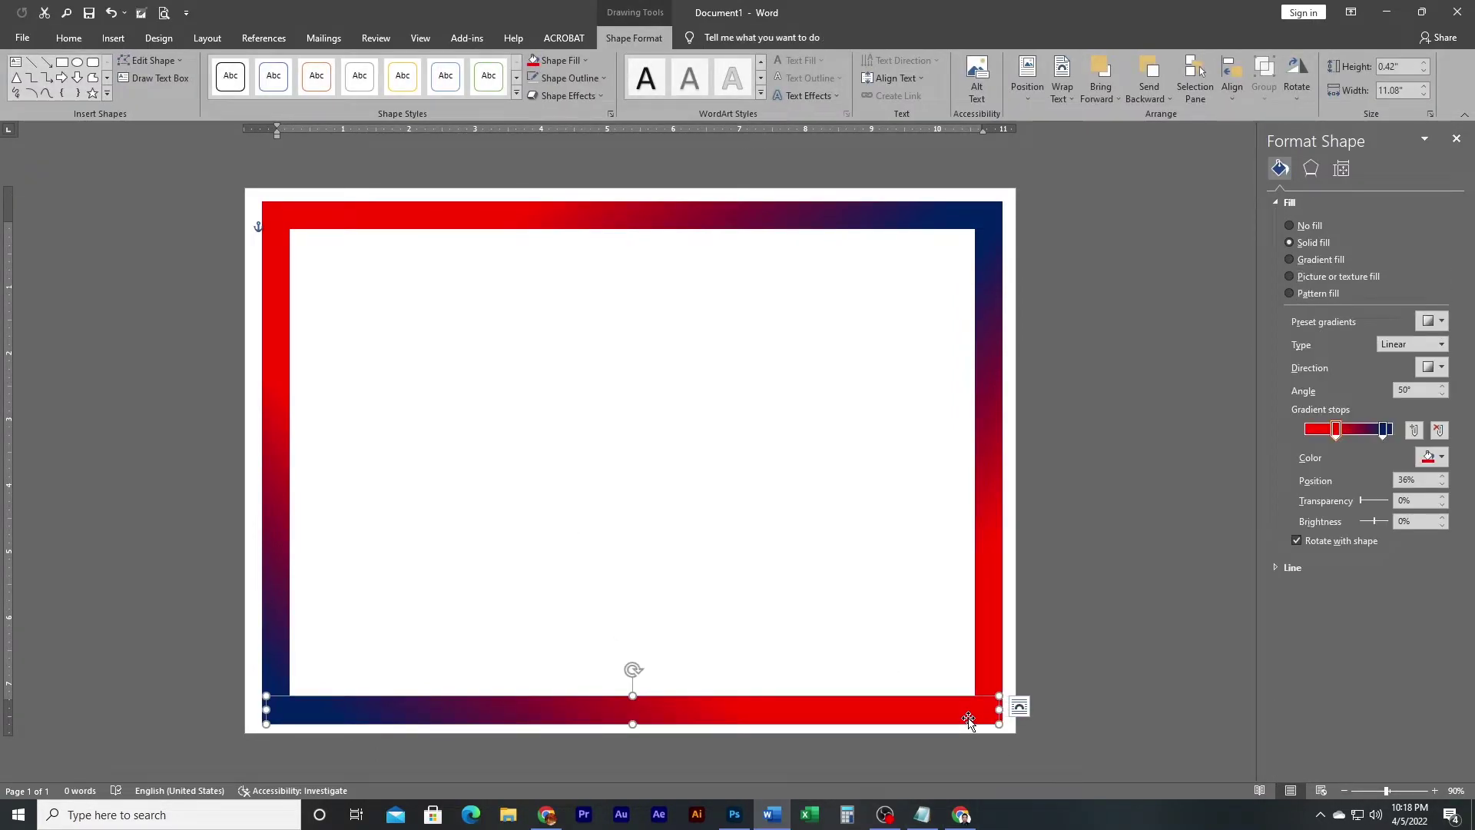
pyautogui.moveTo(969, 719); pyautogui.dragTo(970, 718)
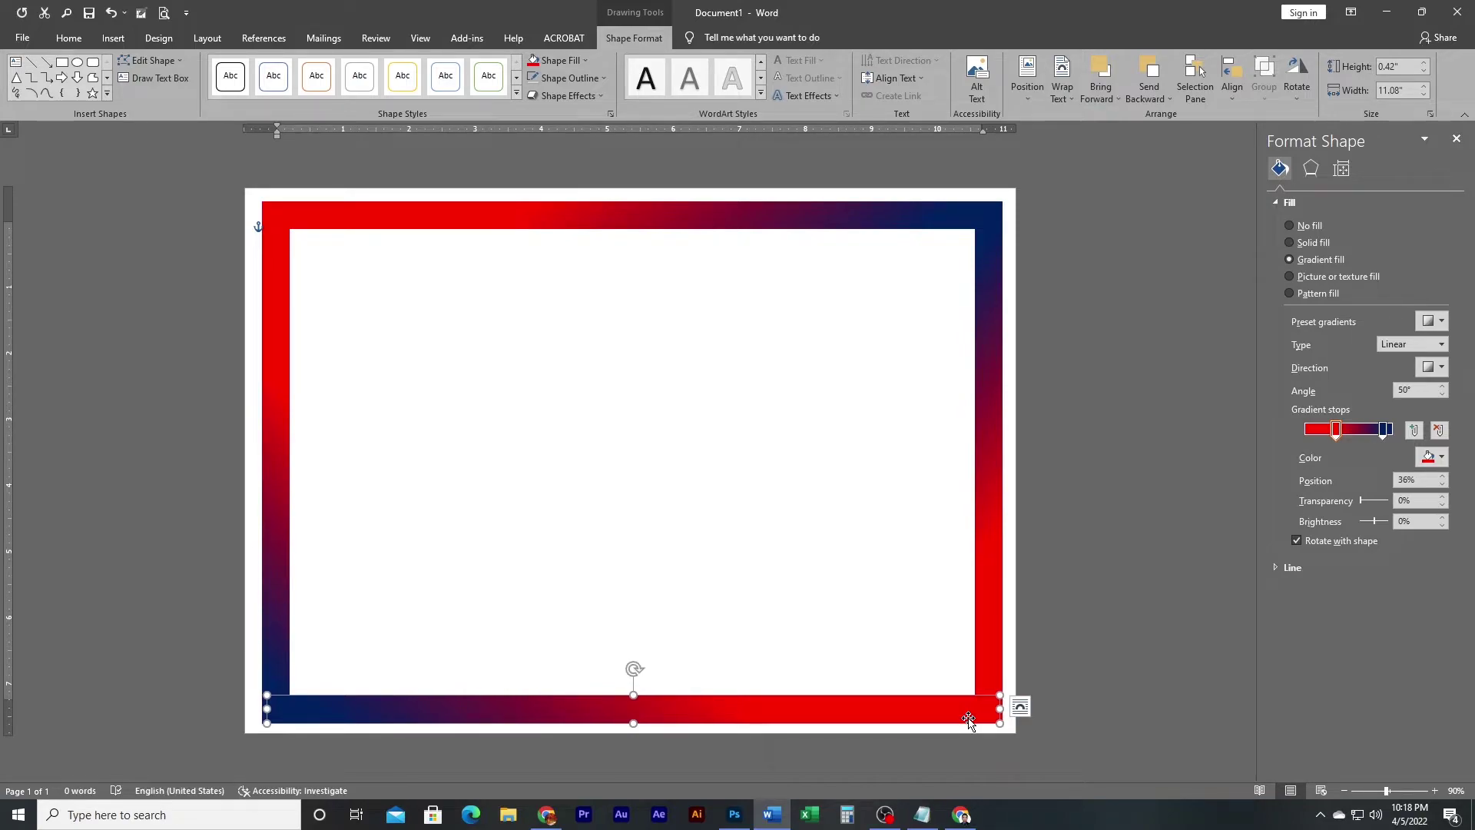
pyautogui.click(907, 589)
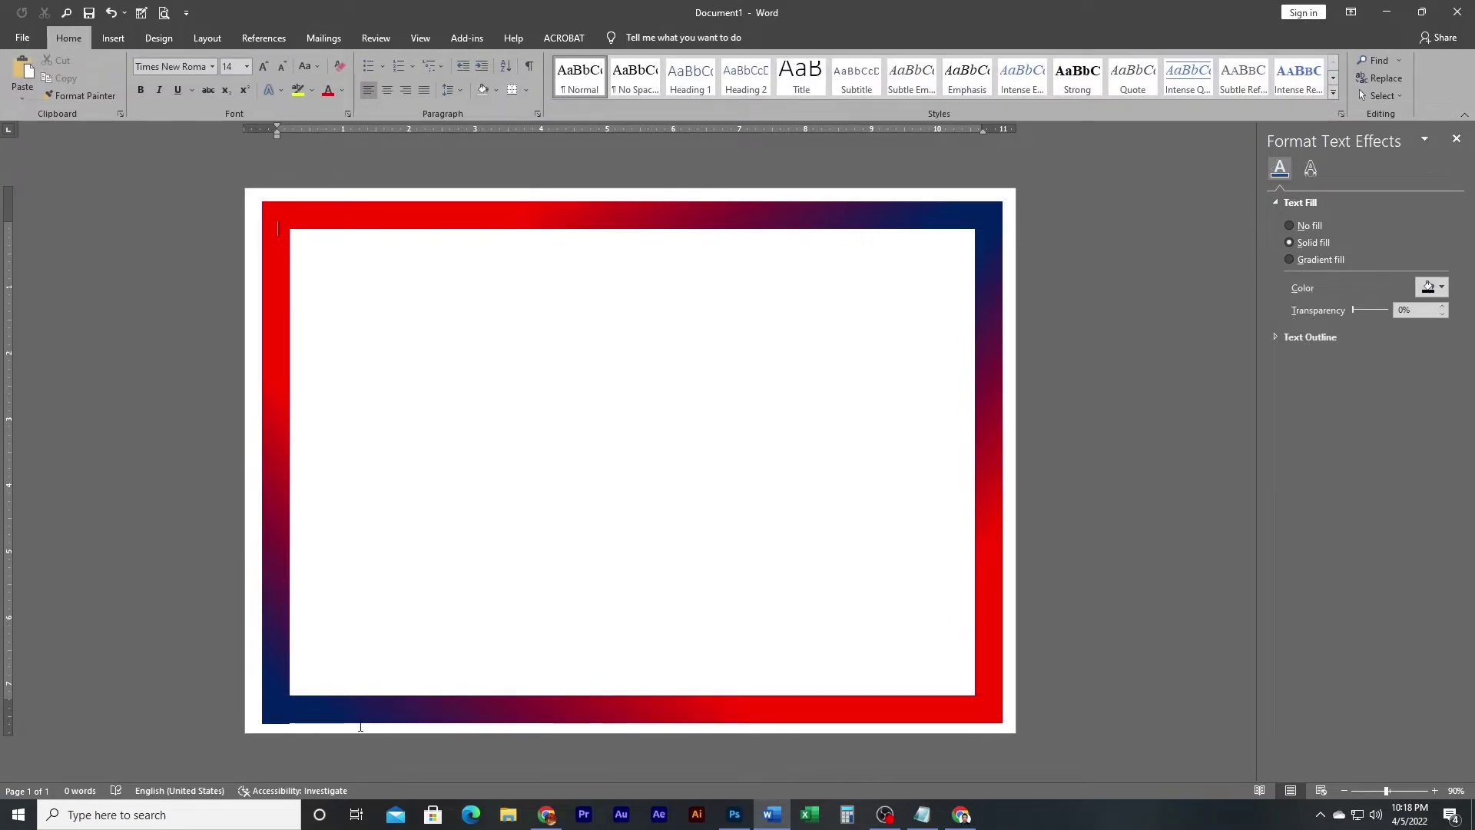
pyautogui.click(280, 406)
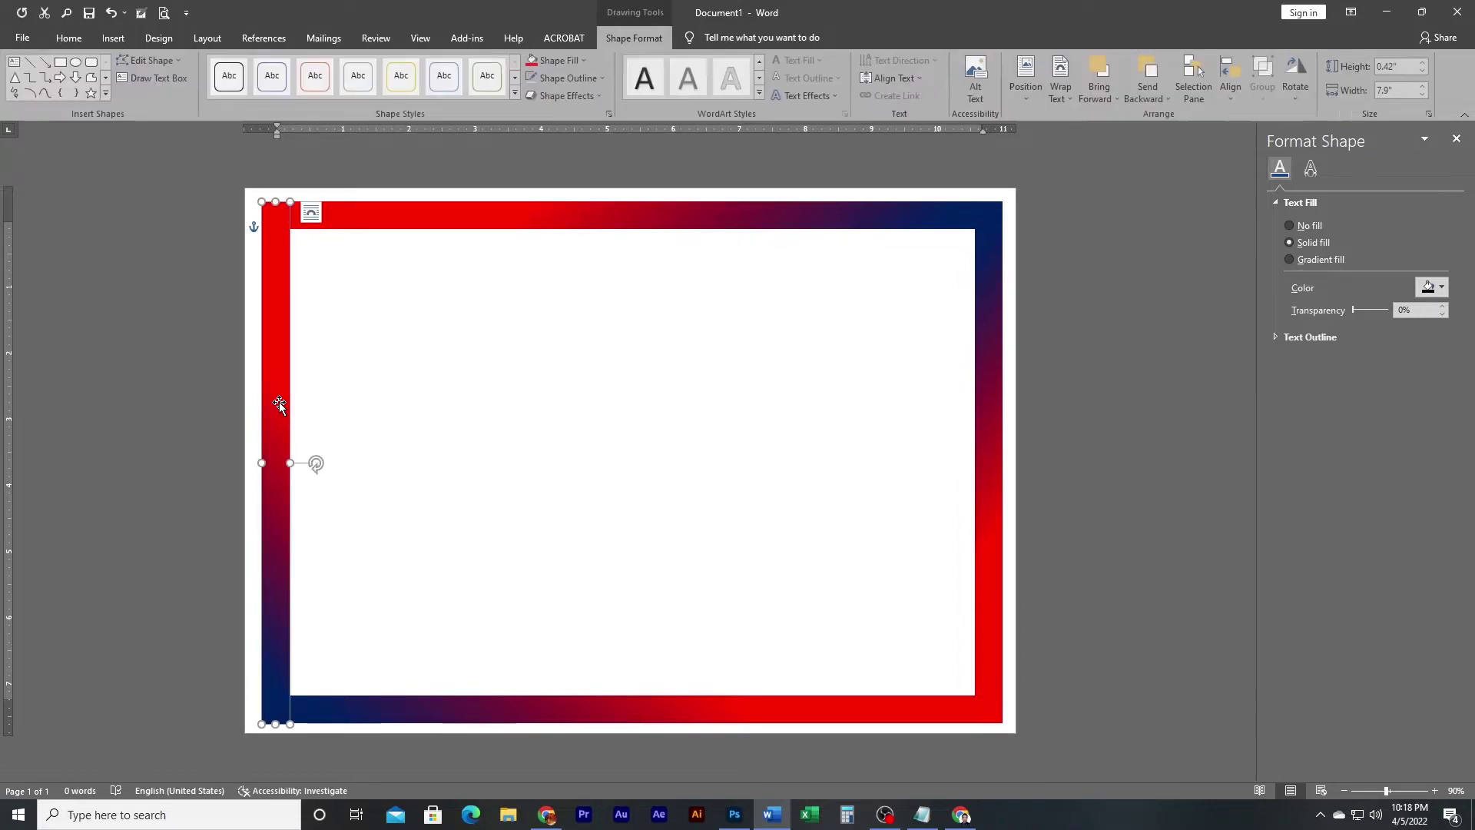
# Step: Select all four border bars, group them into one frame, and undo an accidental move
pyautogui.keyDown('shift'); pyautogui.click(419, 213); pyautogui.keyUp('shift')
pyautogui.keyDown('shift'); pyautogui.click(987, 348); pyautogui.keyUp('shift')
pyautogui.keyDown('shift'); pyautogui.click(609, 708); pyautogui.keyUp('shift')
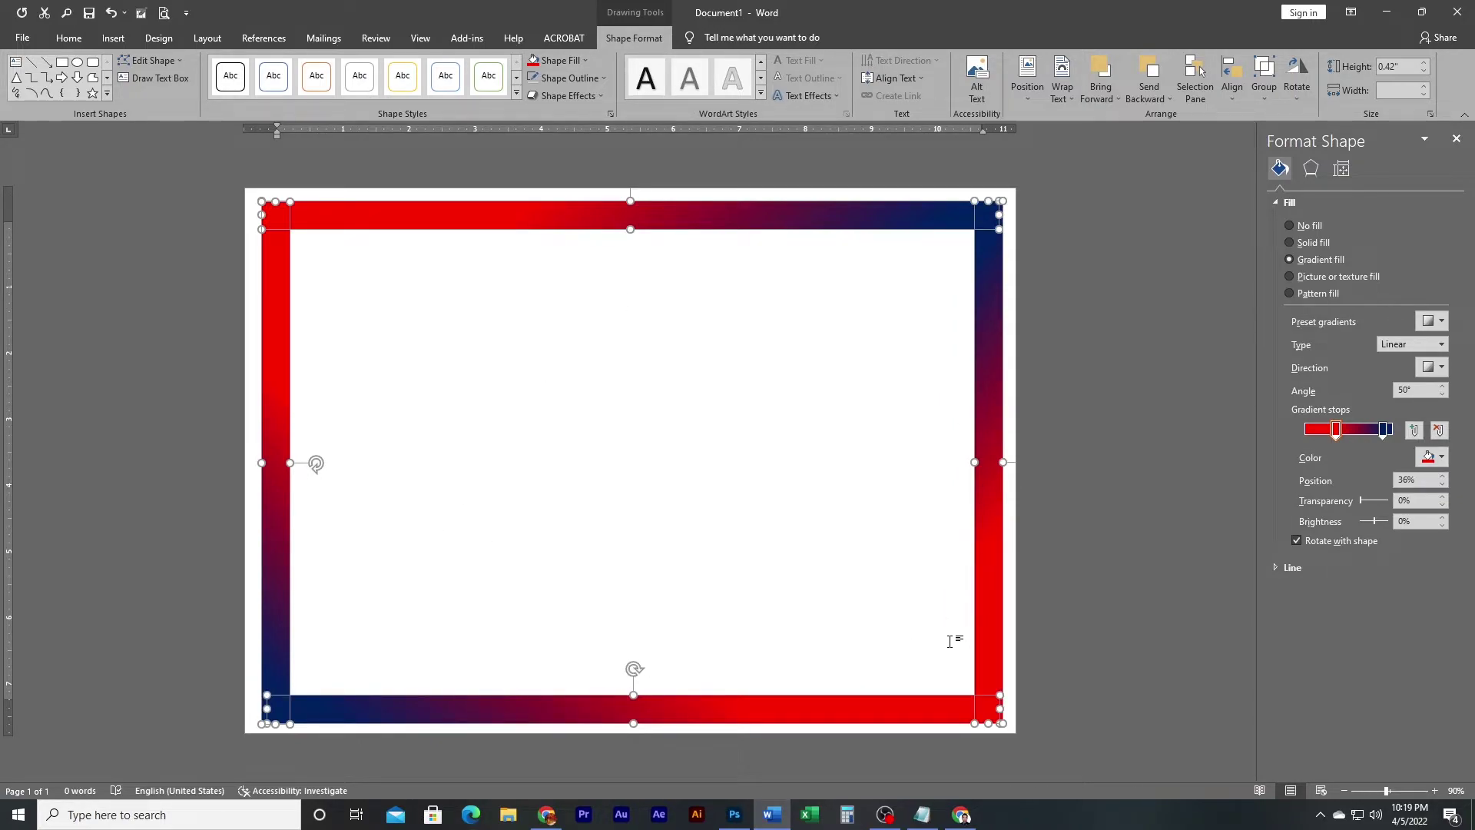
pyautogui.rightClick(995, 345)
pyautogui.moveTo(1035, 430)
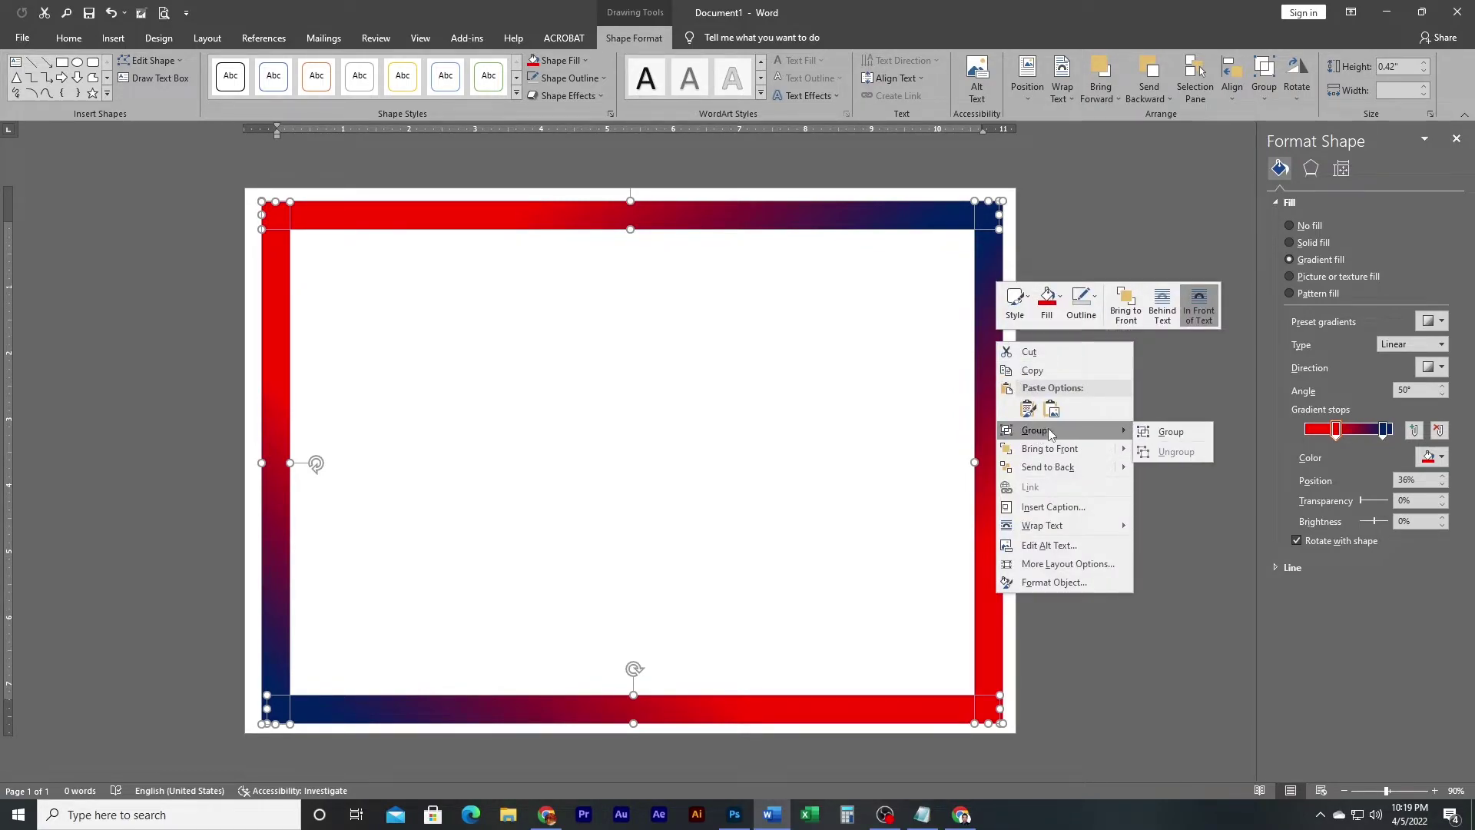
pyautogui.click(1148, 431)
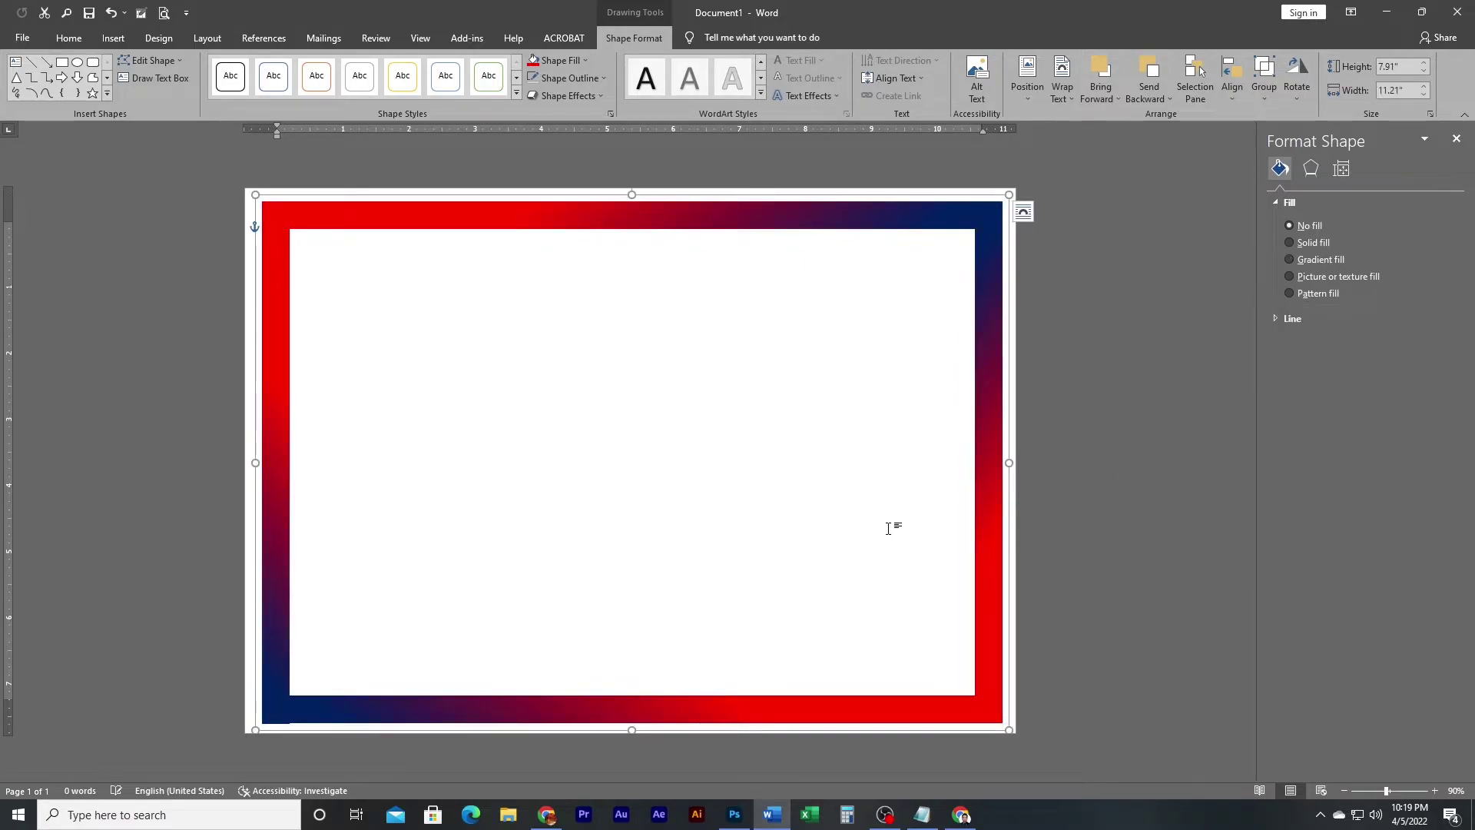
pyautogui.click(849, 476)
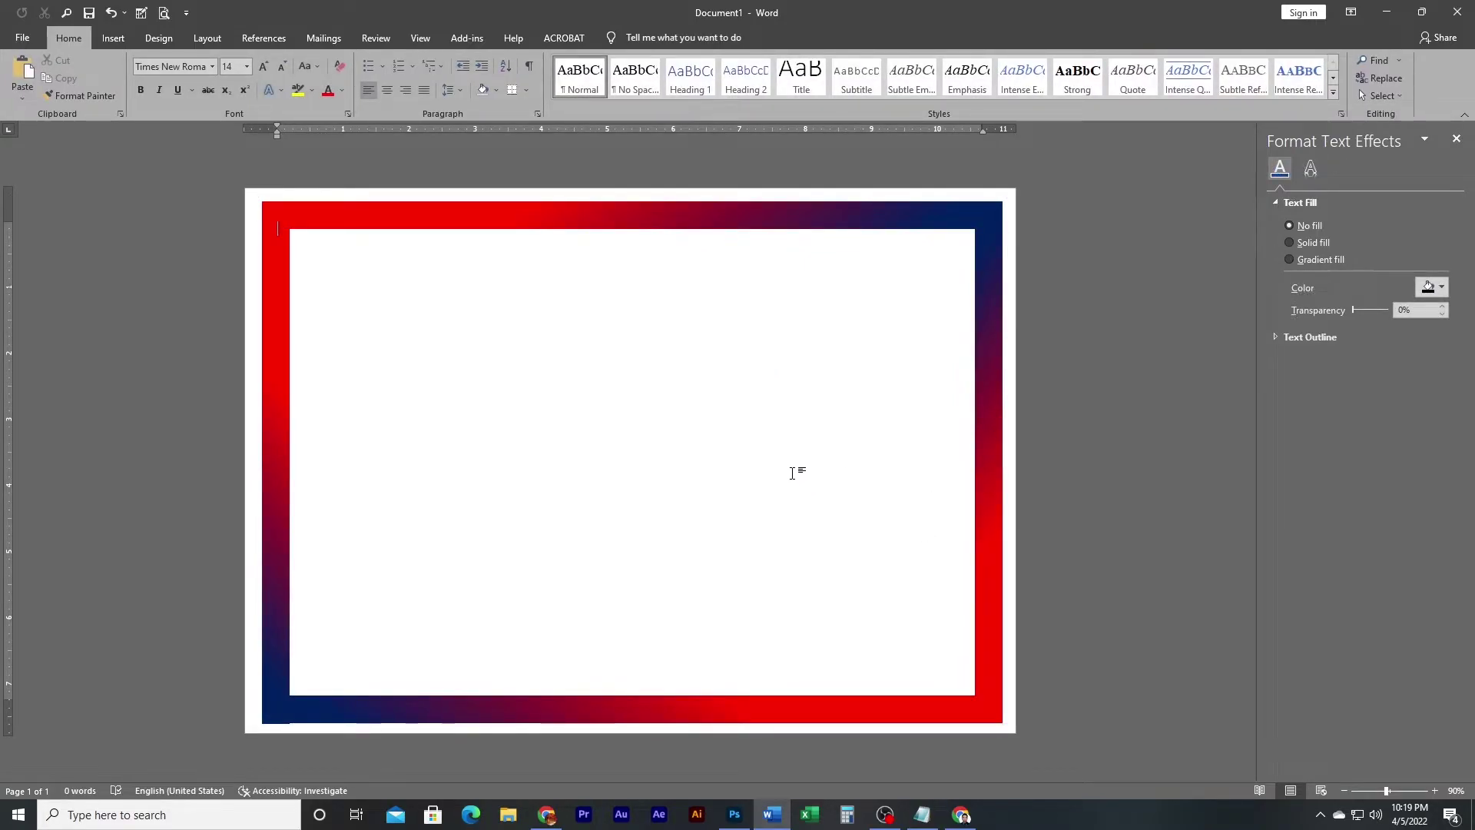
pyautogui.moveTo(983, 422)
pyautogui.mouseDown()
pyautogui.moveTo(632, 351)
pyautogui.moveTo(861, 414)
pyautogui.moveTo(966, 418)
pyautogui.mouseUp()
pyautogui.click(633, 351)
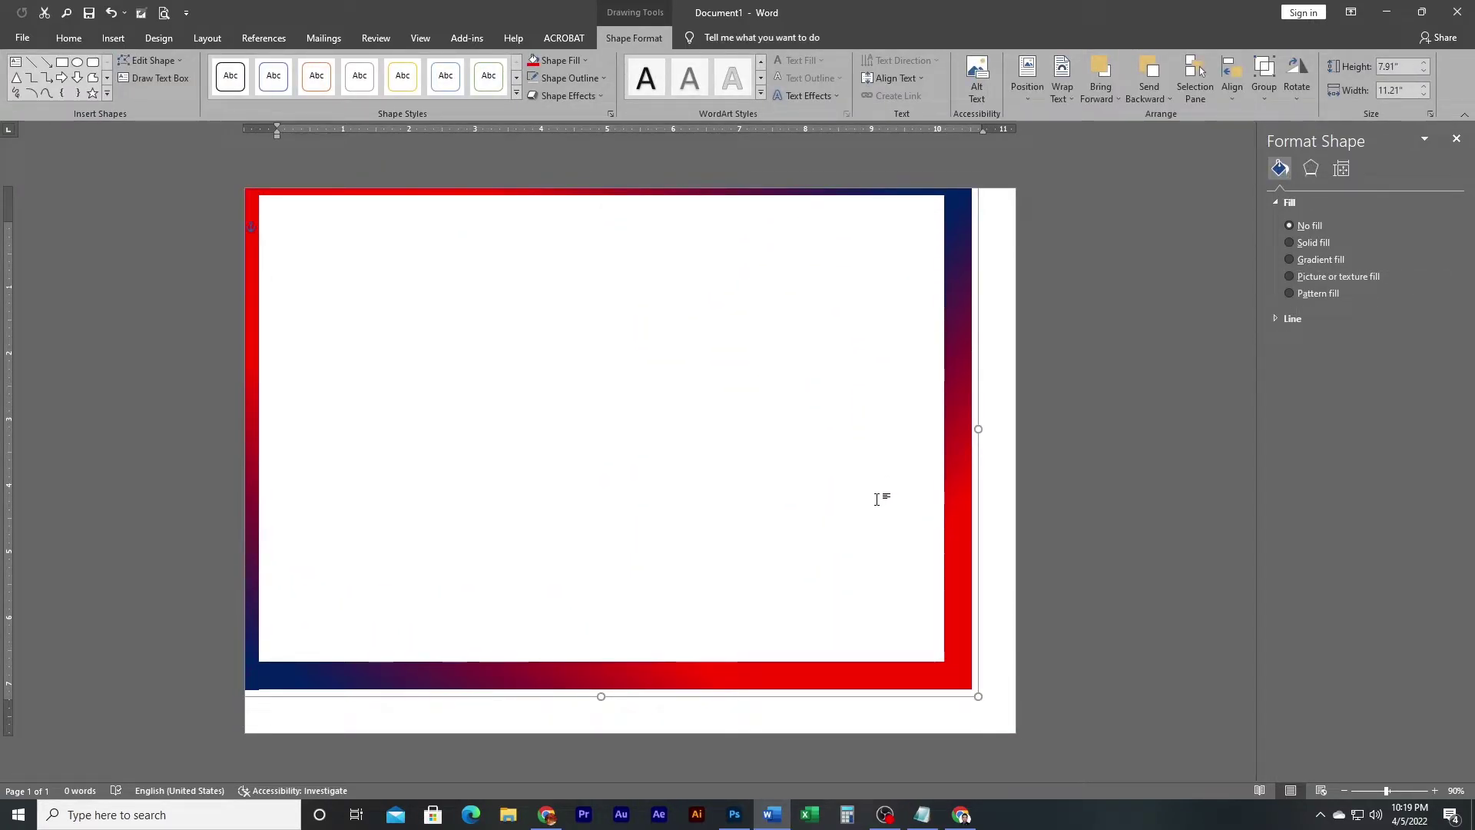
pyautogui.hotkey('ctrl', 'z')
pyautogui.hotkey('ctrl', 'z')
pyautogui.hotkey('ctrl', 'z')
pyautogui.hotkey('ctrl', 'z')
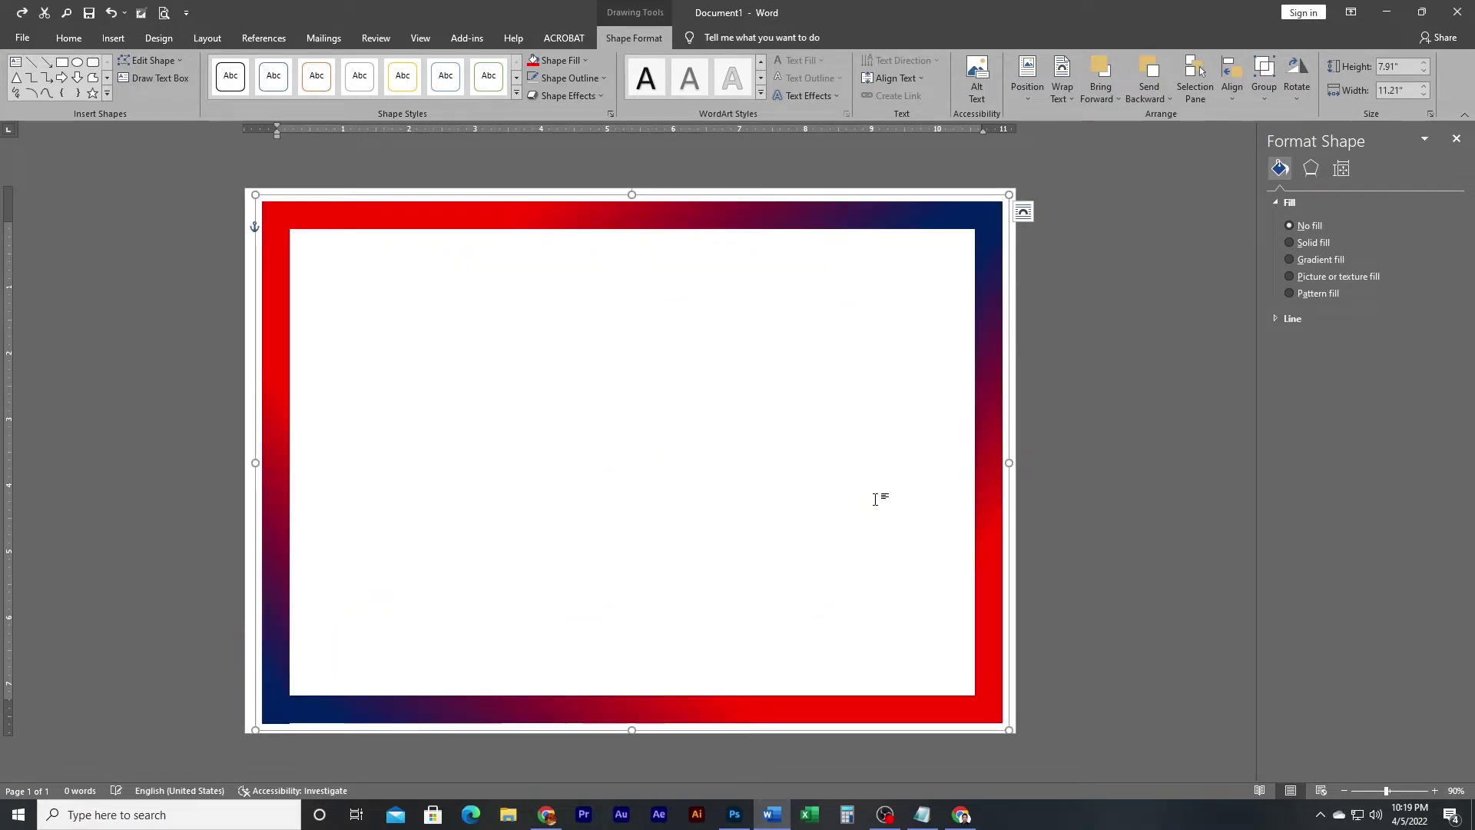
pyautogui.click(658, 447)
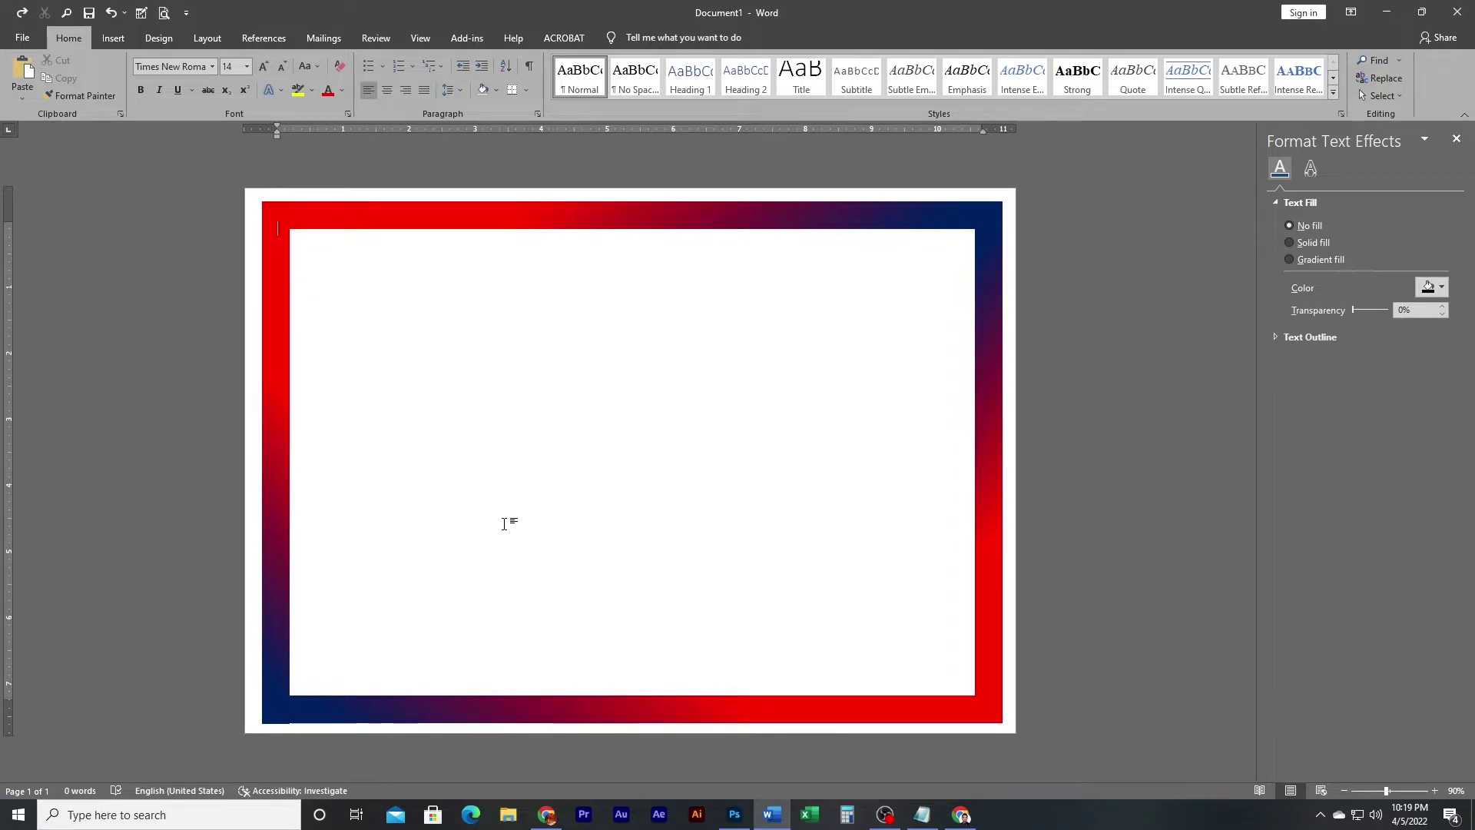
# Step: Draw a small square in the frame's top-left inner corner, filled red with no outline
pyautogui.click(127, 38)
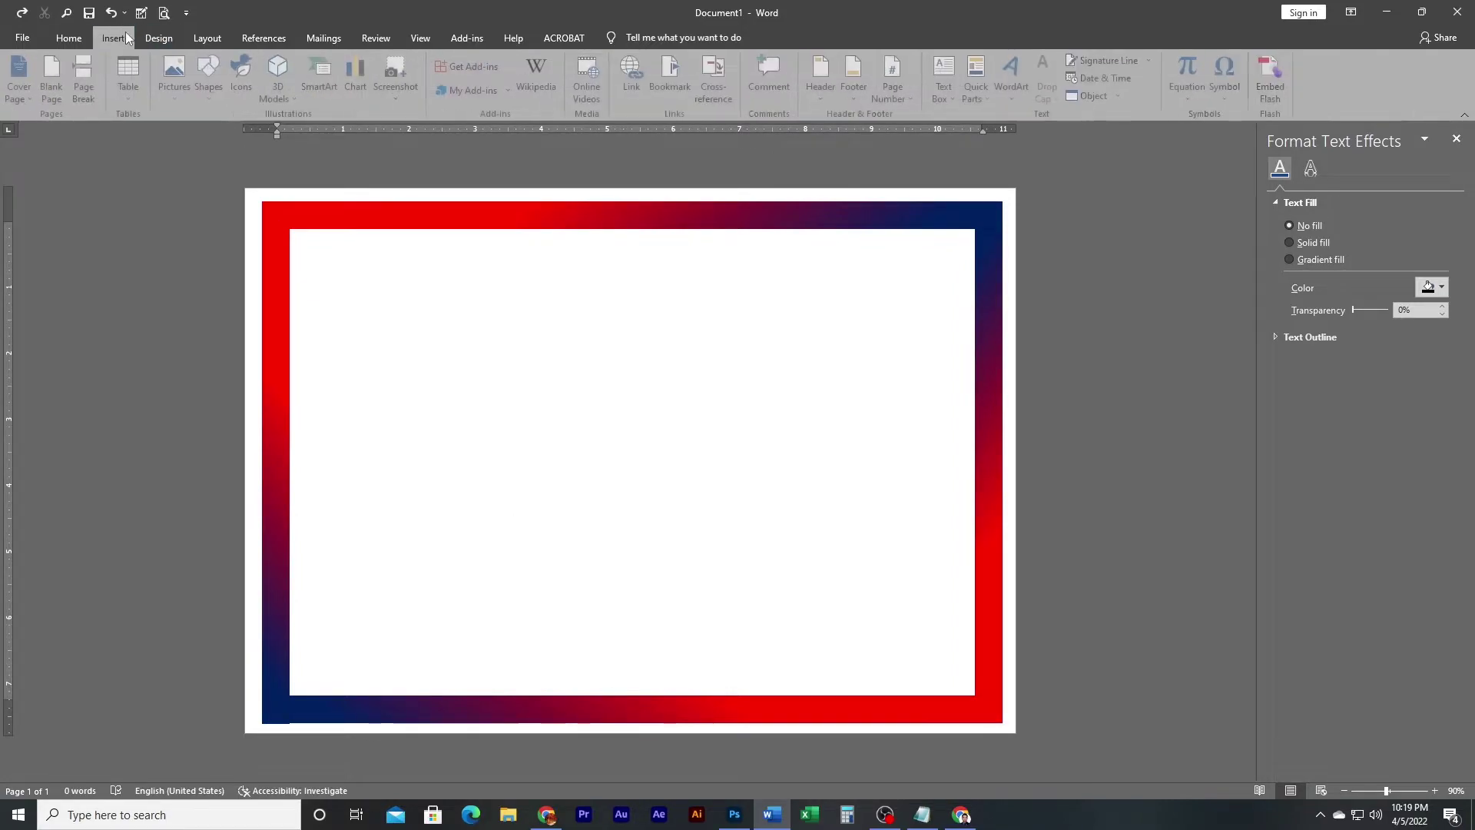
pyautogui.click(218, 89)
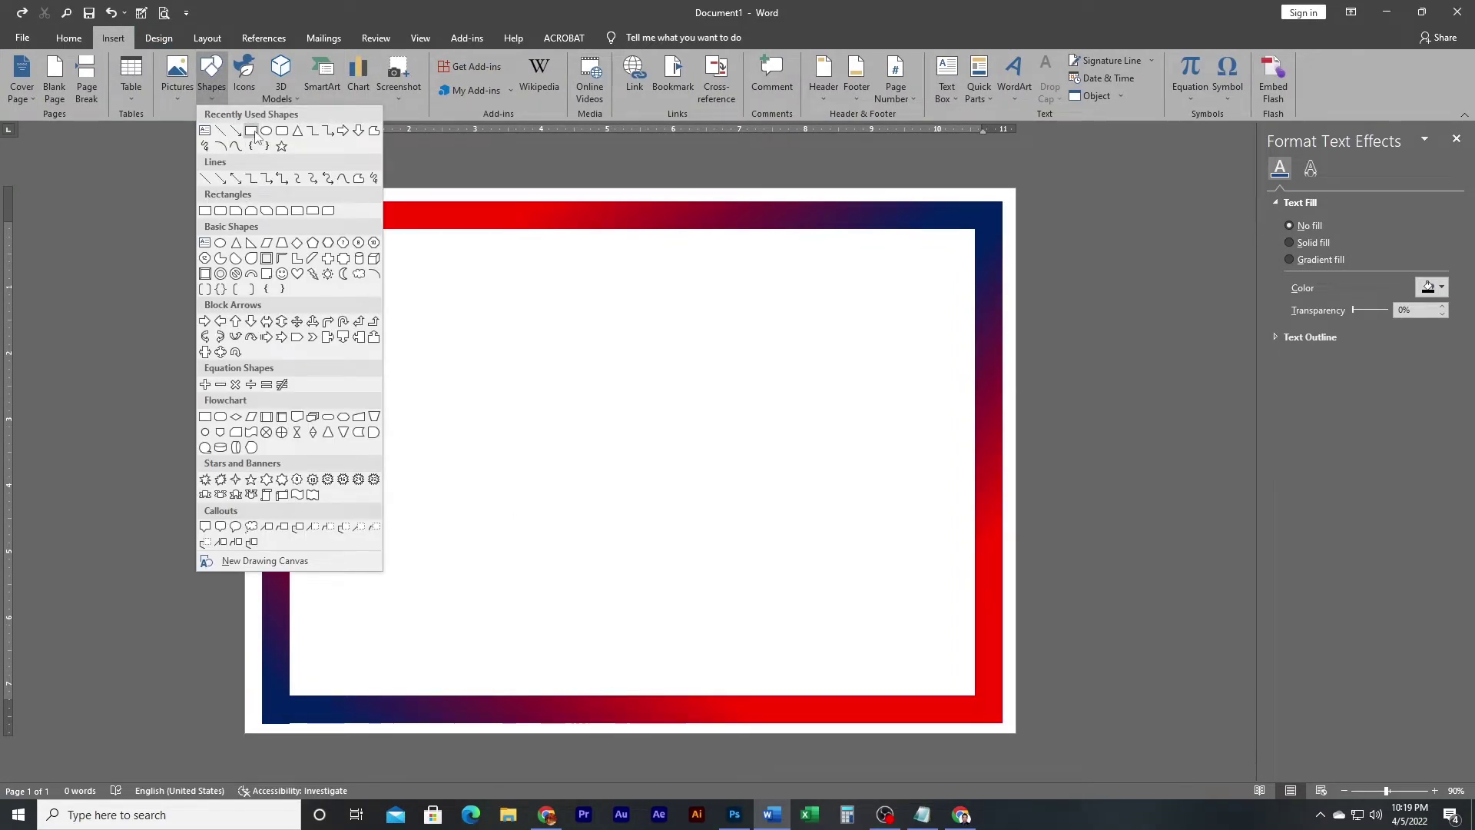
pyautogui.click(251, 132)
pyautogui.moveTo(278, 223)
pyautogui.mouseDown()
pyautogui.moveTo(333, 281)
pyautogui.moveTo(310, 240)
pyautogui.mouseUp()
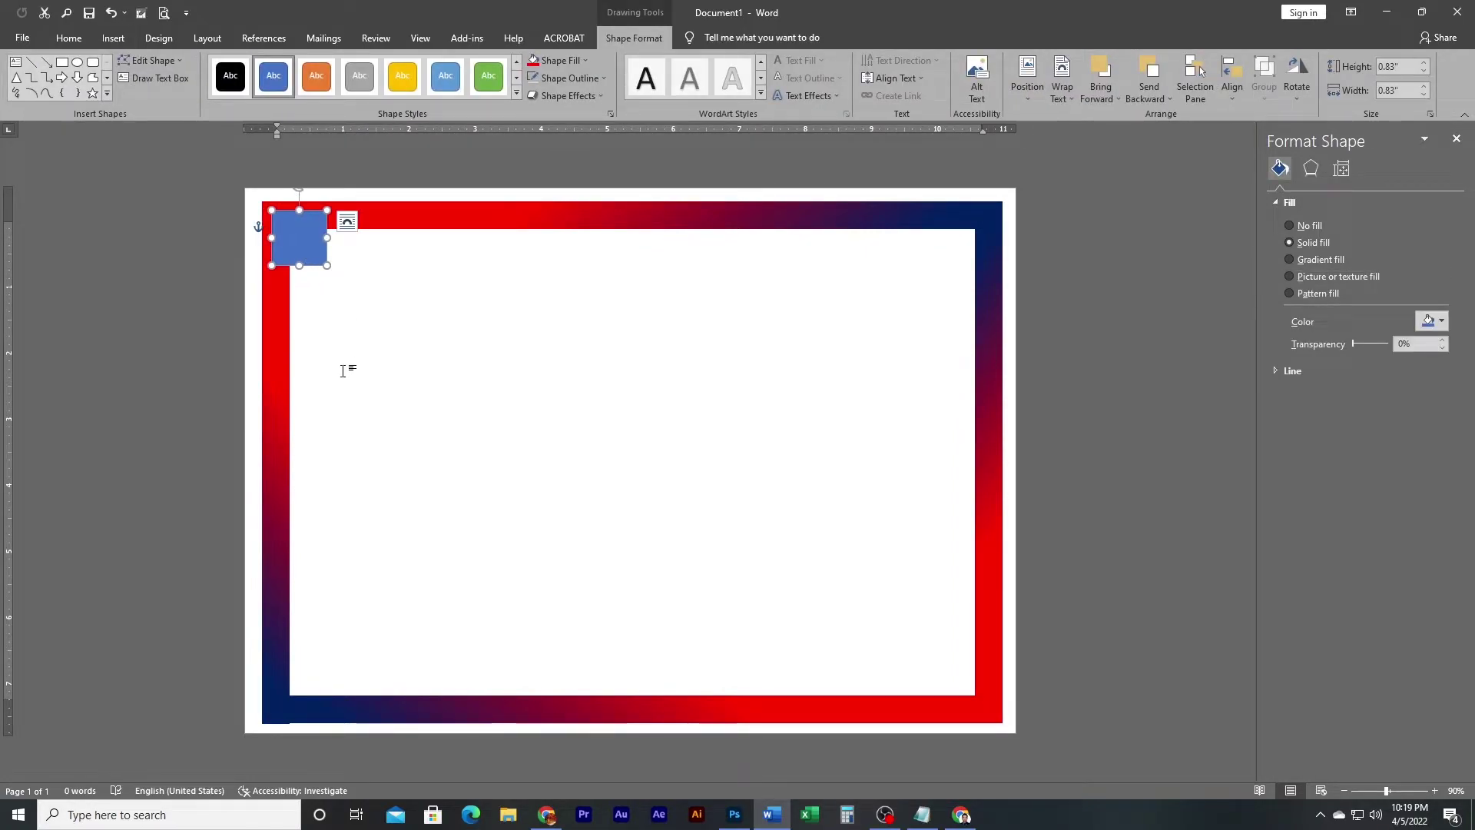
pyautogui.click(587, 60)
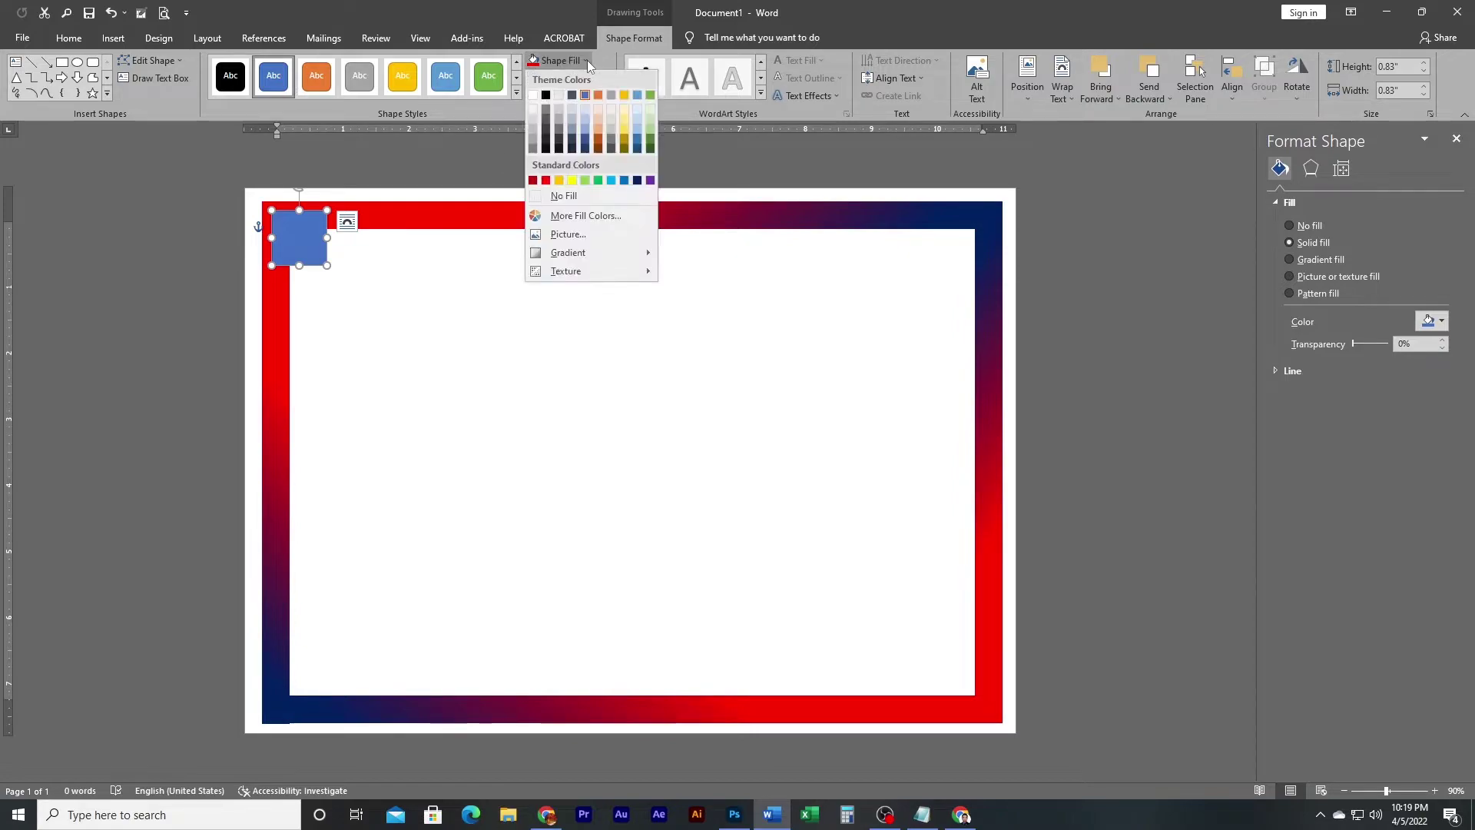
pyautogui.click(546, 180)
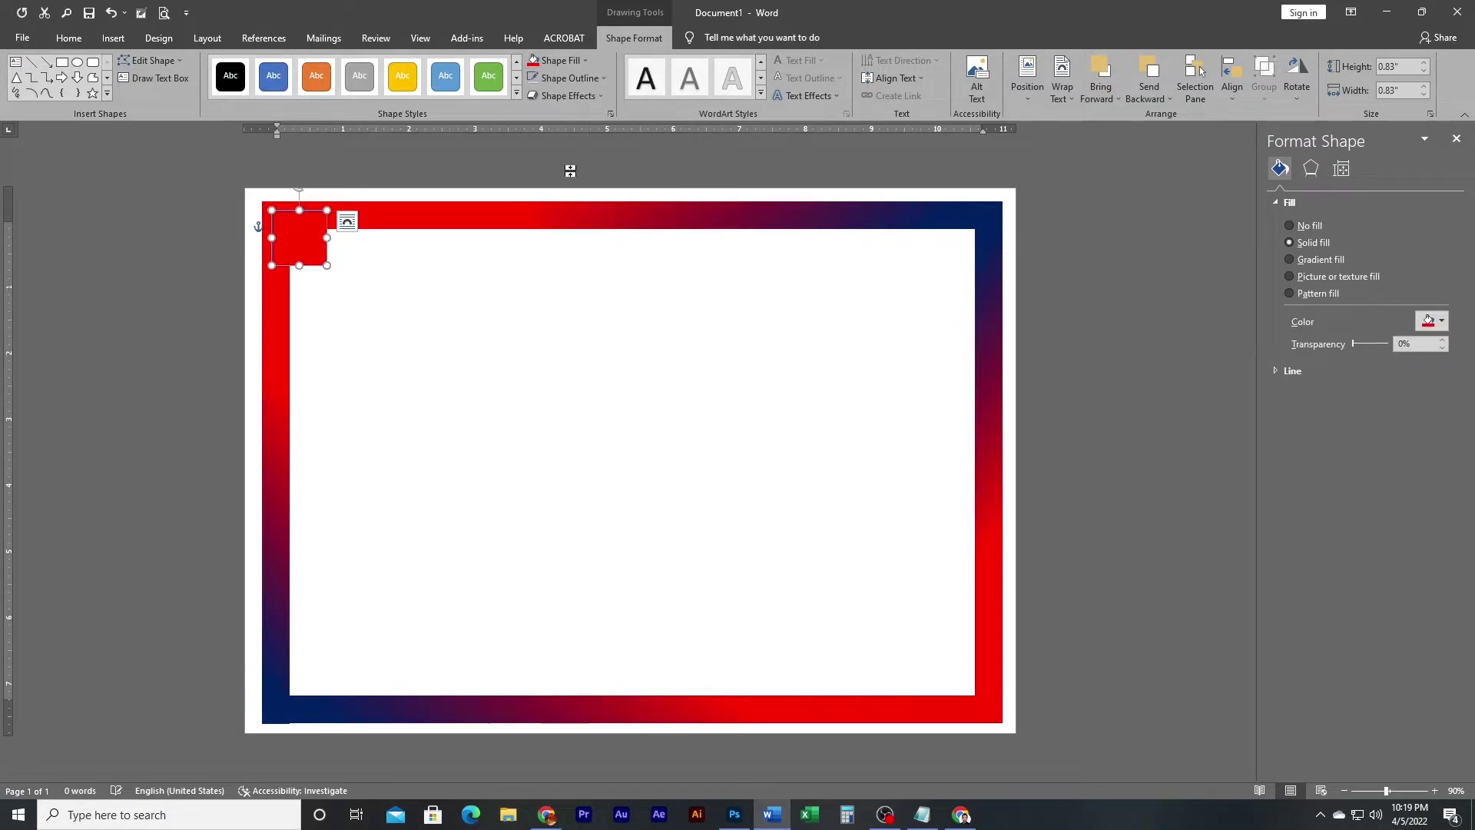
pyautogui.click(593, 80)
pyautogui.click(591, 213)
# Step: Copy the red square into the bottom-right and top-right inner corners
pyautogui.moveTo(305, 243); pyautogui.dragTo(945, 676)
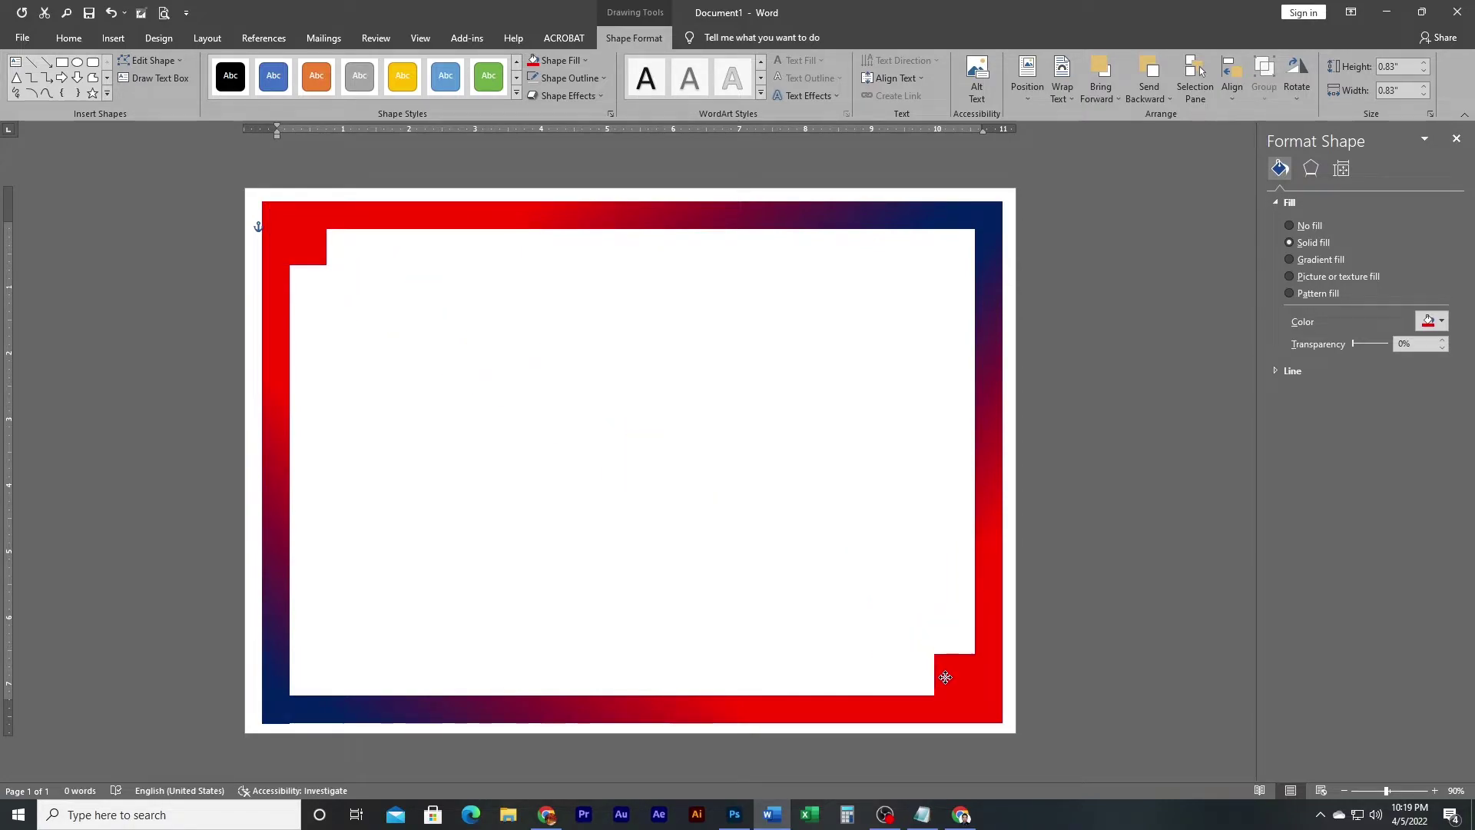
pyautogui.moveTo(945, 676); pyautogui.dragTo(944, 666)
pyautogui.moveTo(943, 665)
pyautogui.mouseDown()
pyautogui.moveTo(950, 323)
pyautogui.moveTo(967, 240)
pyautogui.moveTo(322, 677)
pyautogui.mouseUp()
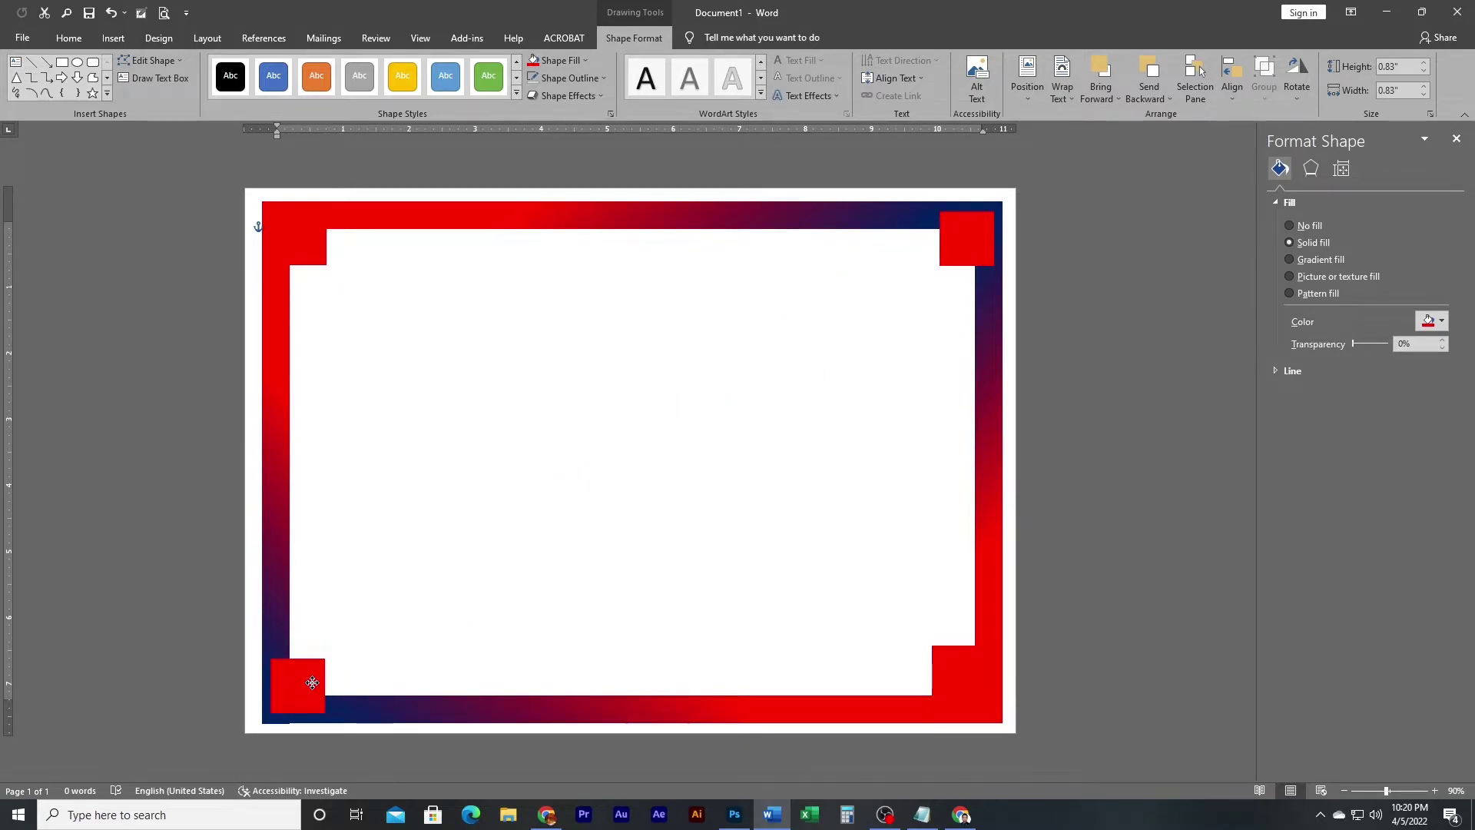
# Step: Copy a red square to the bottom-left corner, then fill it and the top-right square Dark Blue
pyautogui.moveTo(321, 678); pyautogui.dragTo(314, 684)
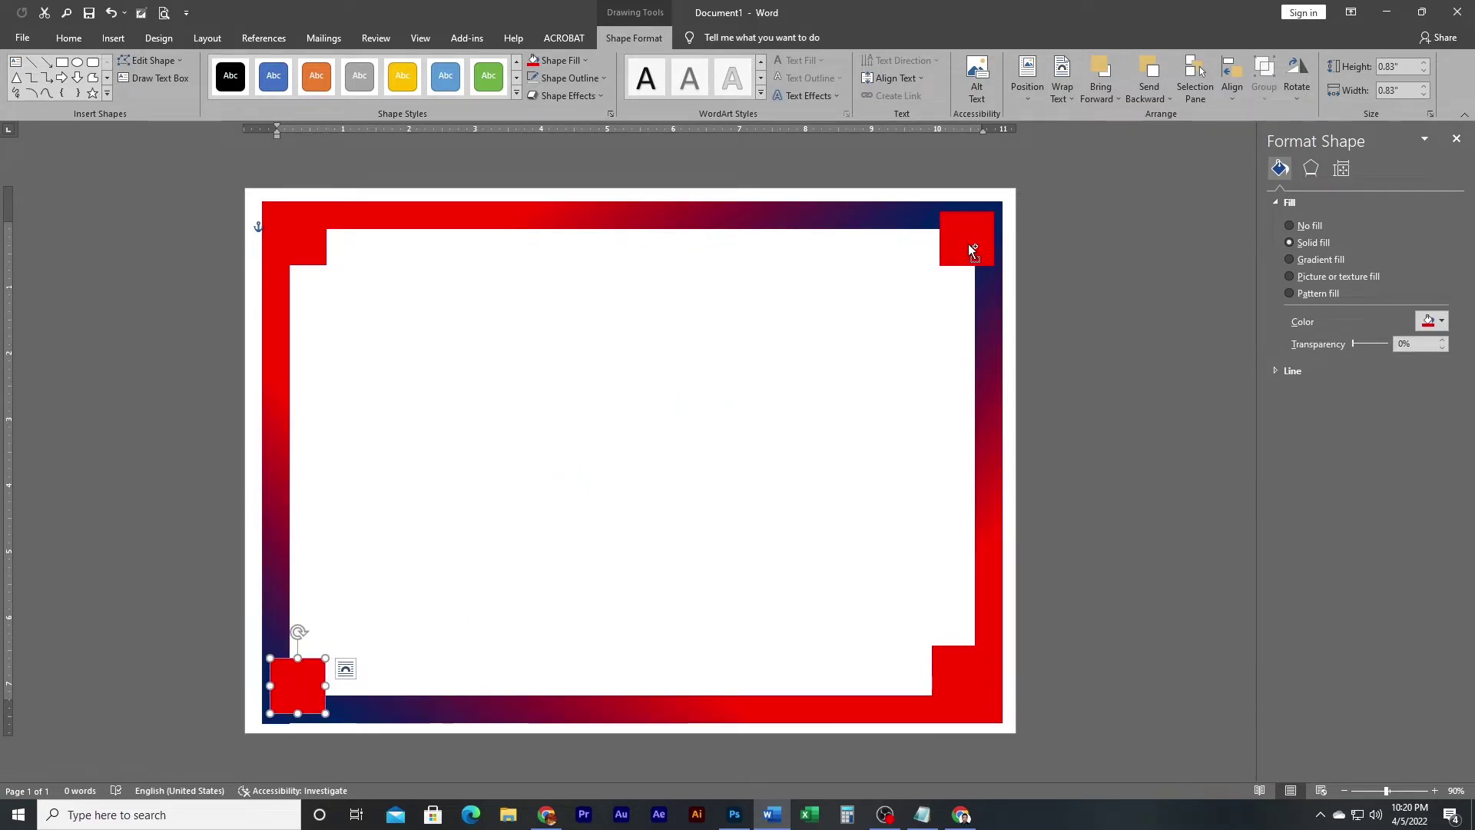
pyautogui.click(346, 668)
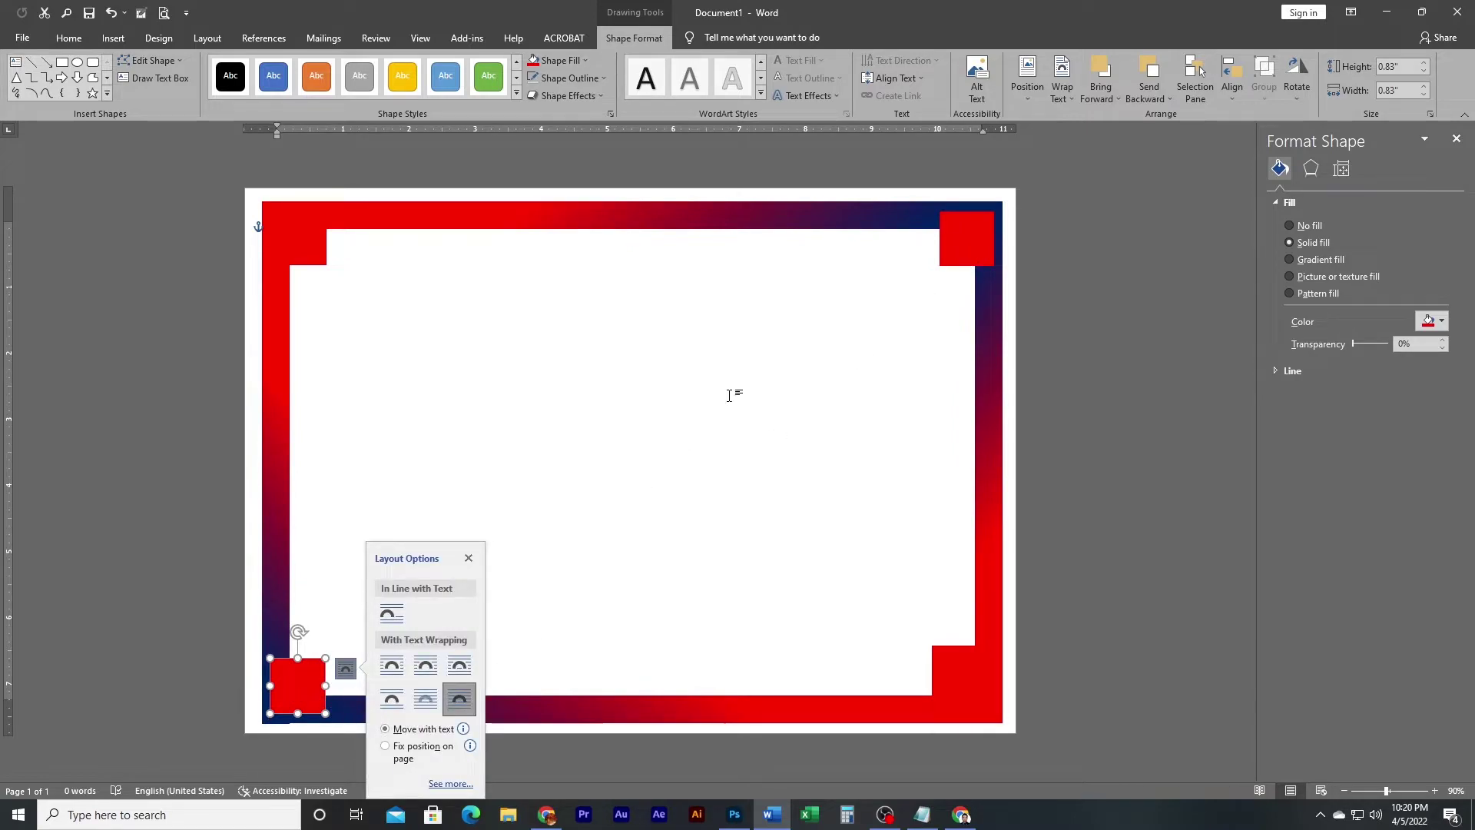
pyautogui.keyDown('shift'); pyautogui.click(970, 257); pyautogui.keyUp('shift')
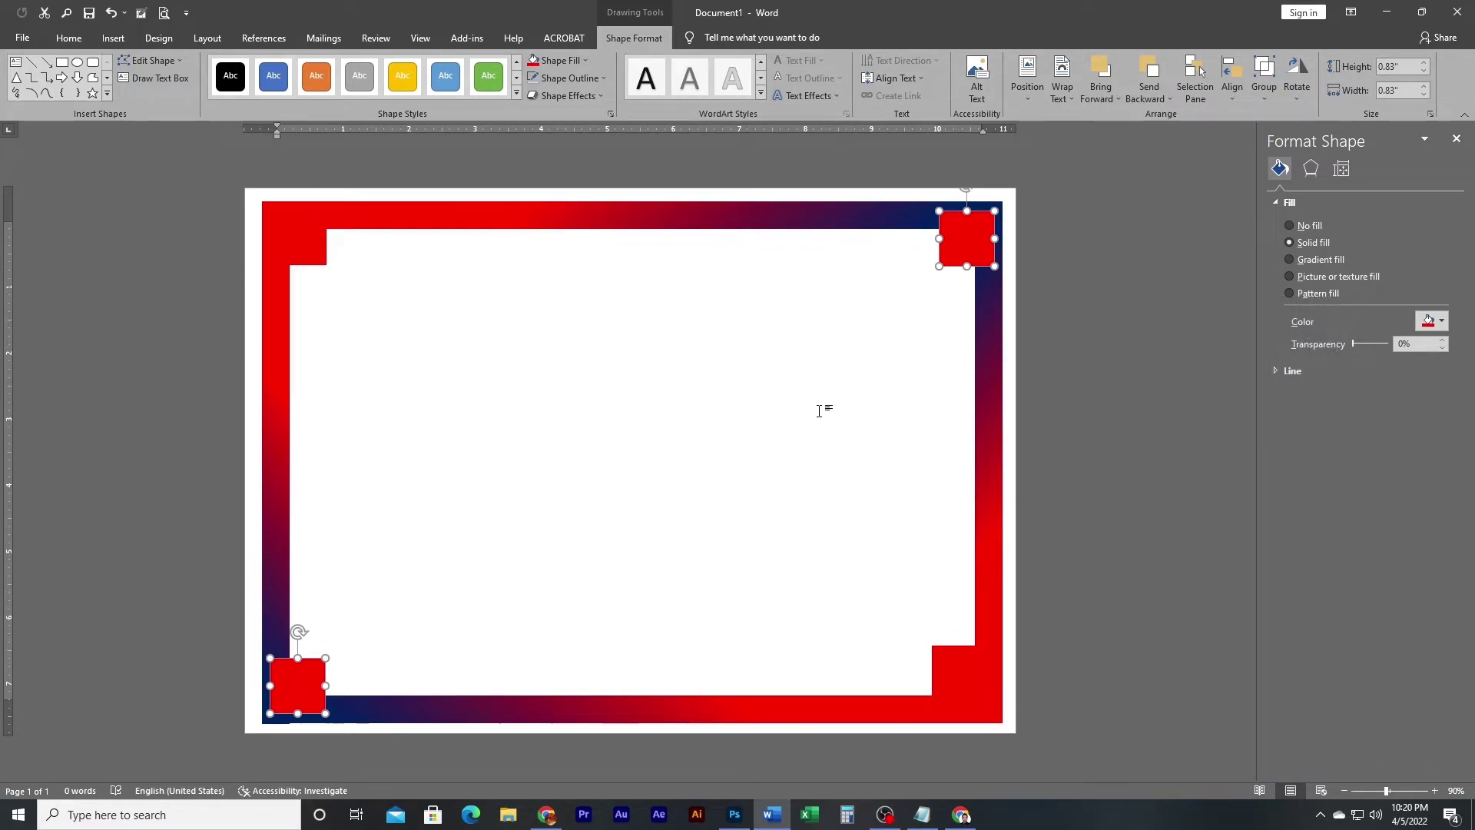
pyautogui.click(583, 59)
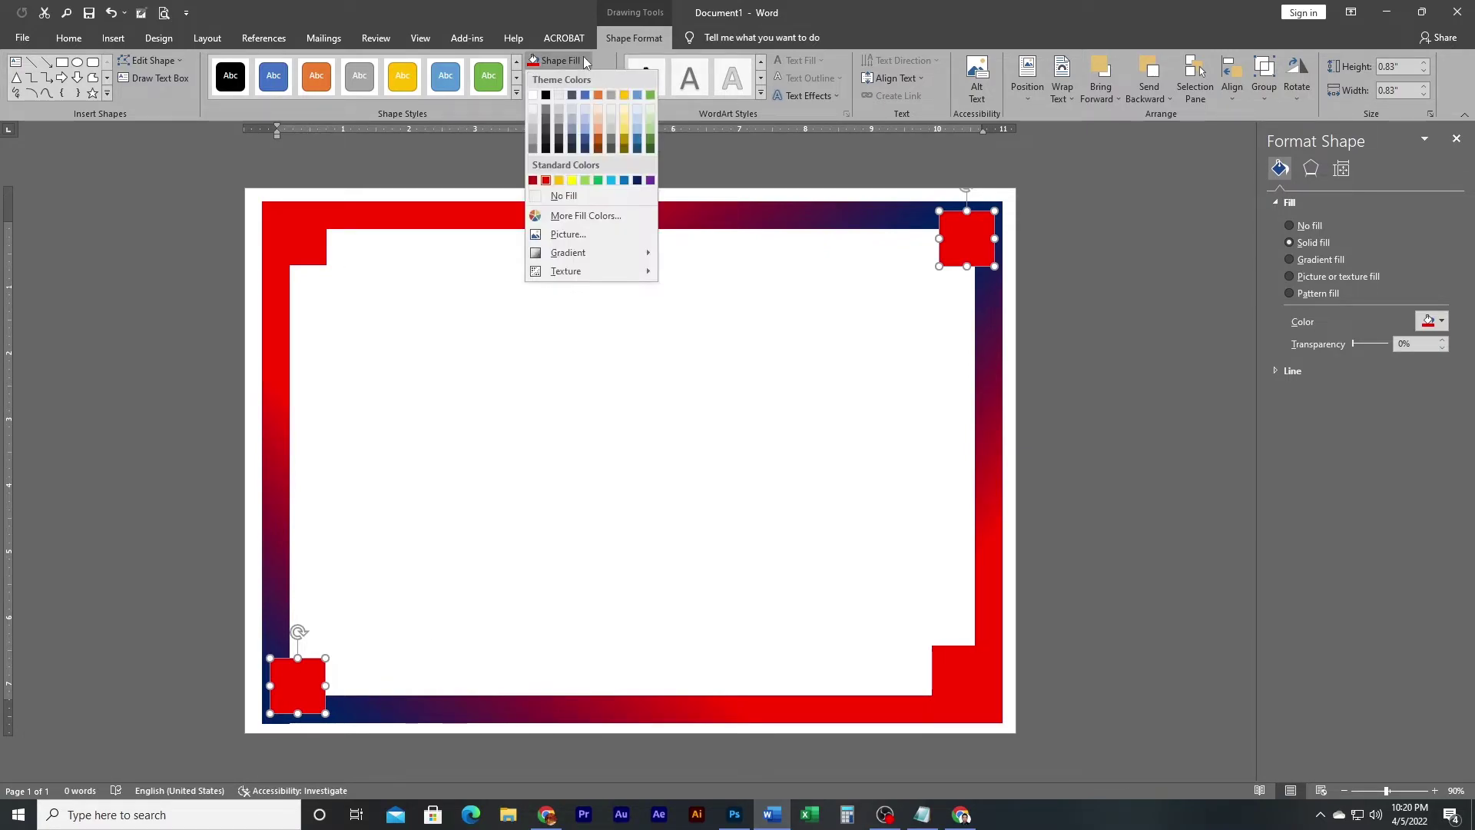
pyautogui.click(637, 181)
pyautogui.click(635, 410)
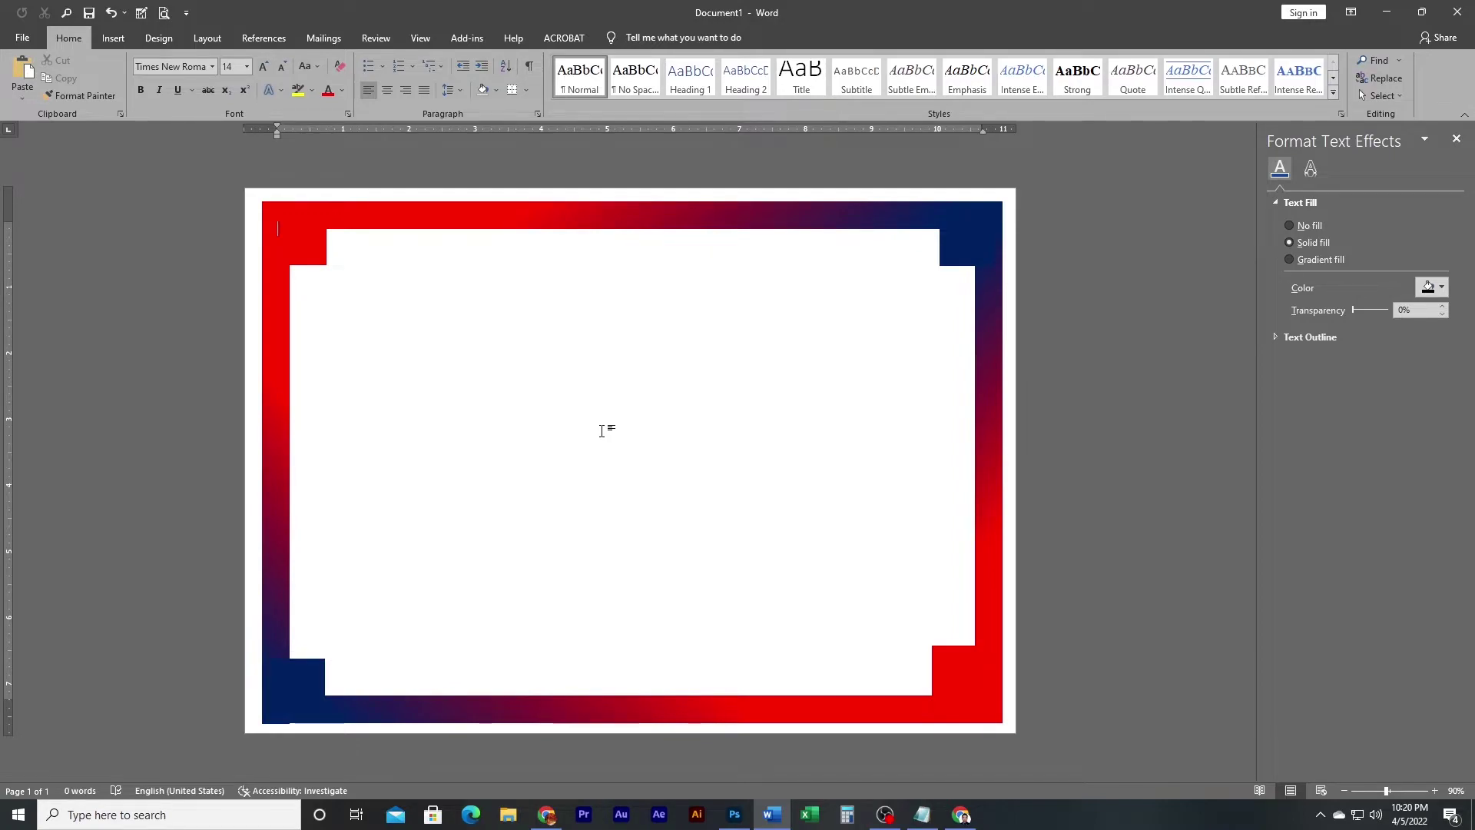
pyautogui.click(113, 39)
pyautogui.click(215, 99)
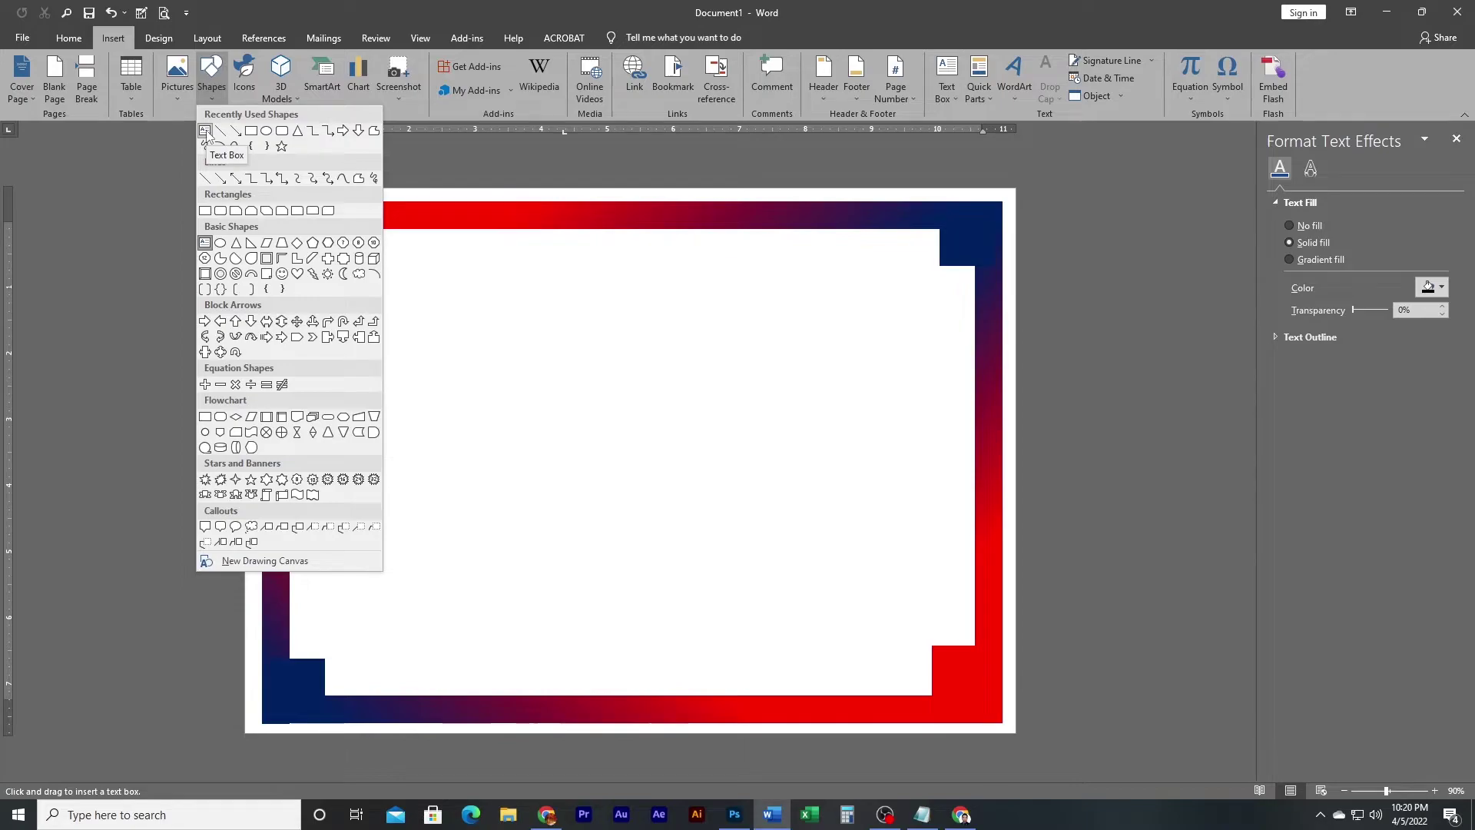
# Step: Draw a text box near the top centre and type CERTIFICATE in it, then select the word
pyautogui.click(205, 131)
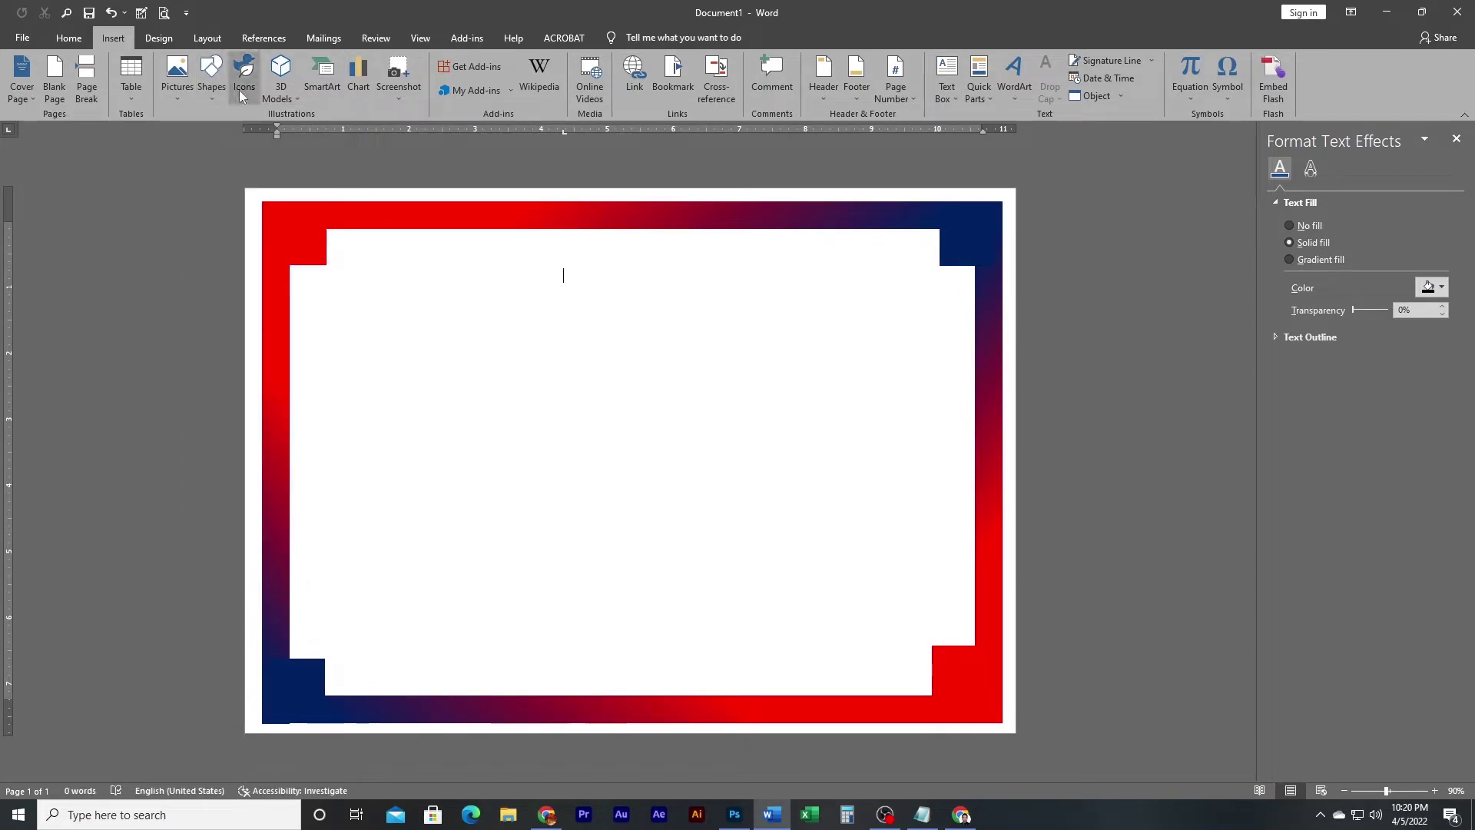
pyautogui.click(213, 84)
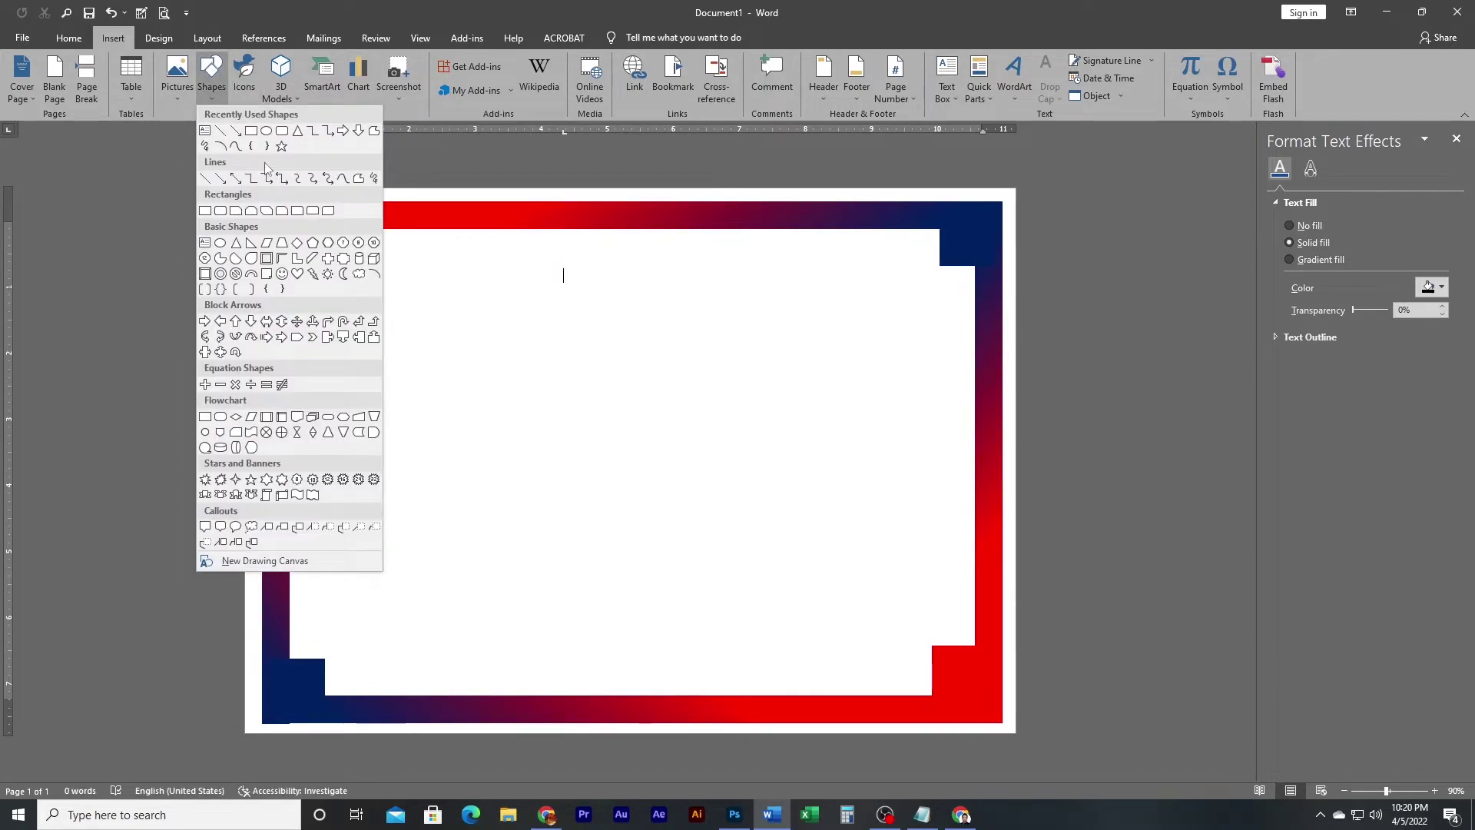
pyautogui.click(206, 131)
pyautogui.moveTo(461, 258); pyautogui.dragTo(707, 306)
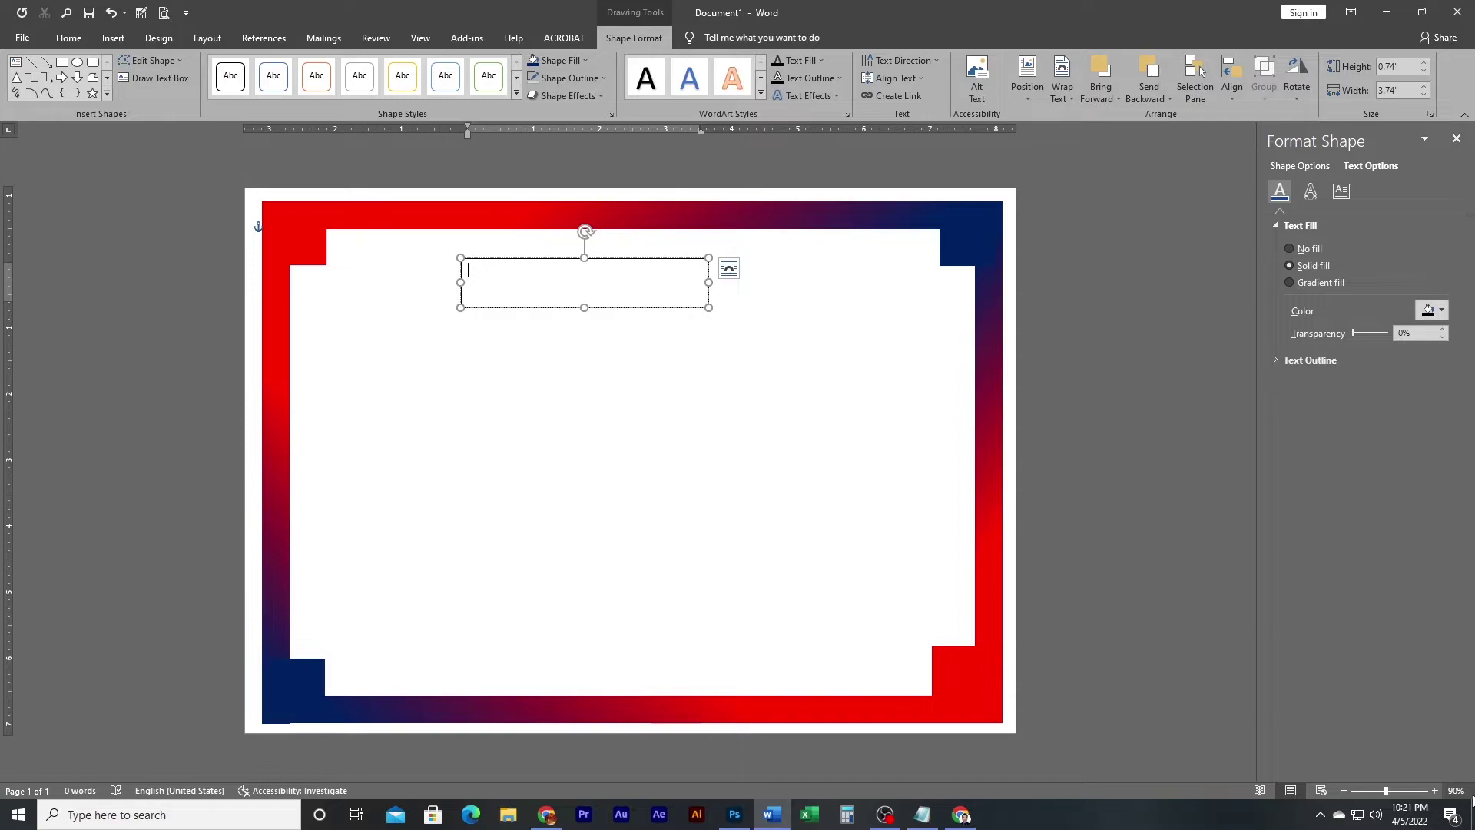
pyautogui.write('CERTIFICATE')
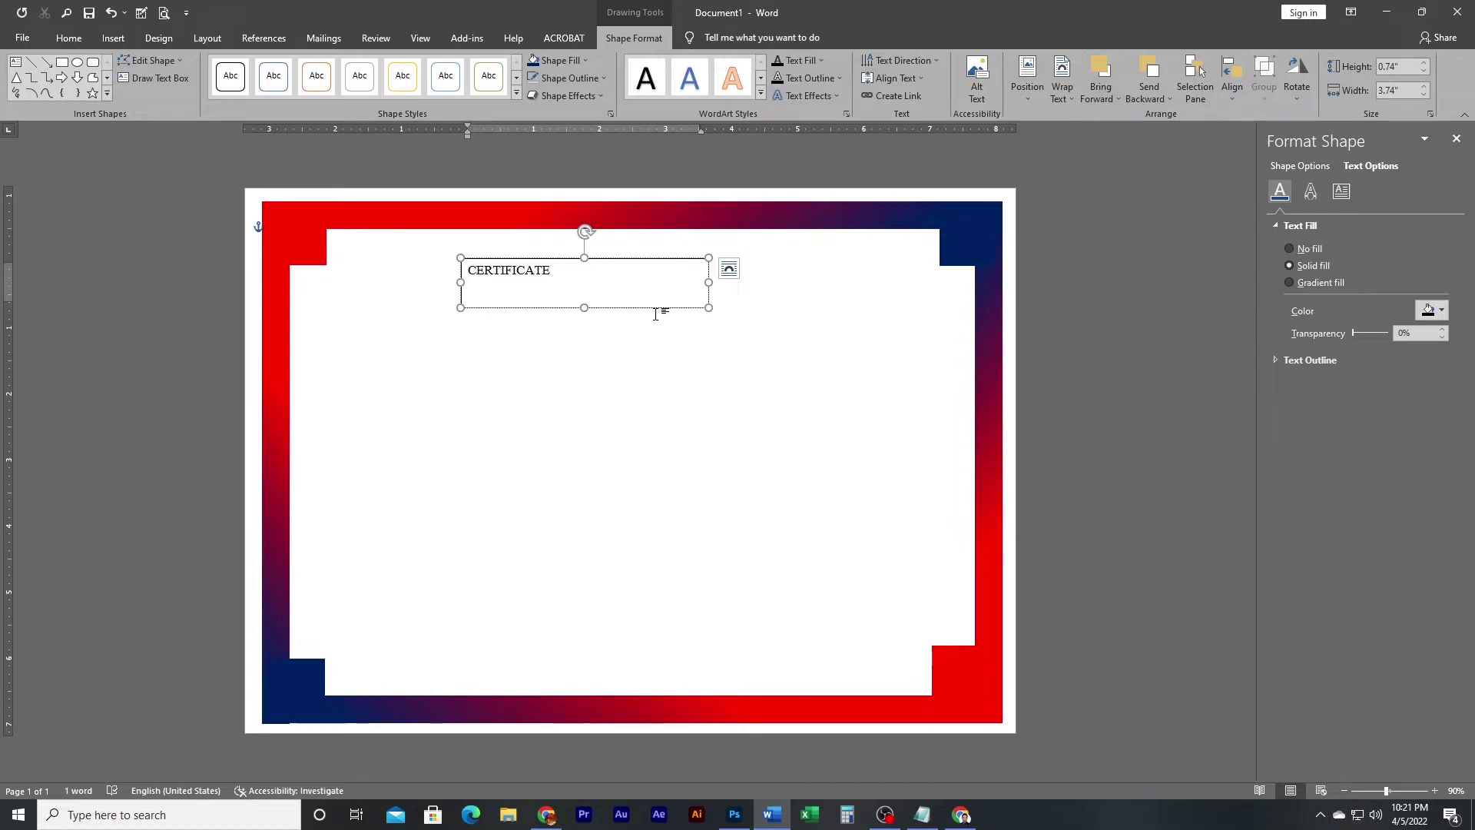
pyautogui.doubleClick(541, 272)
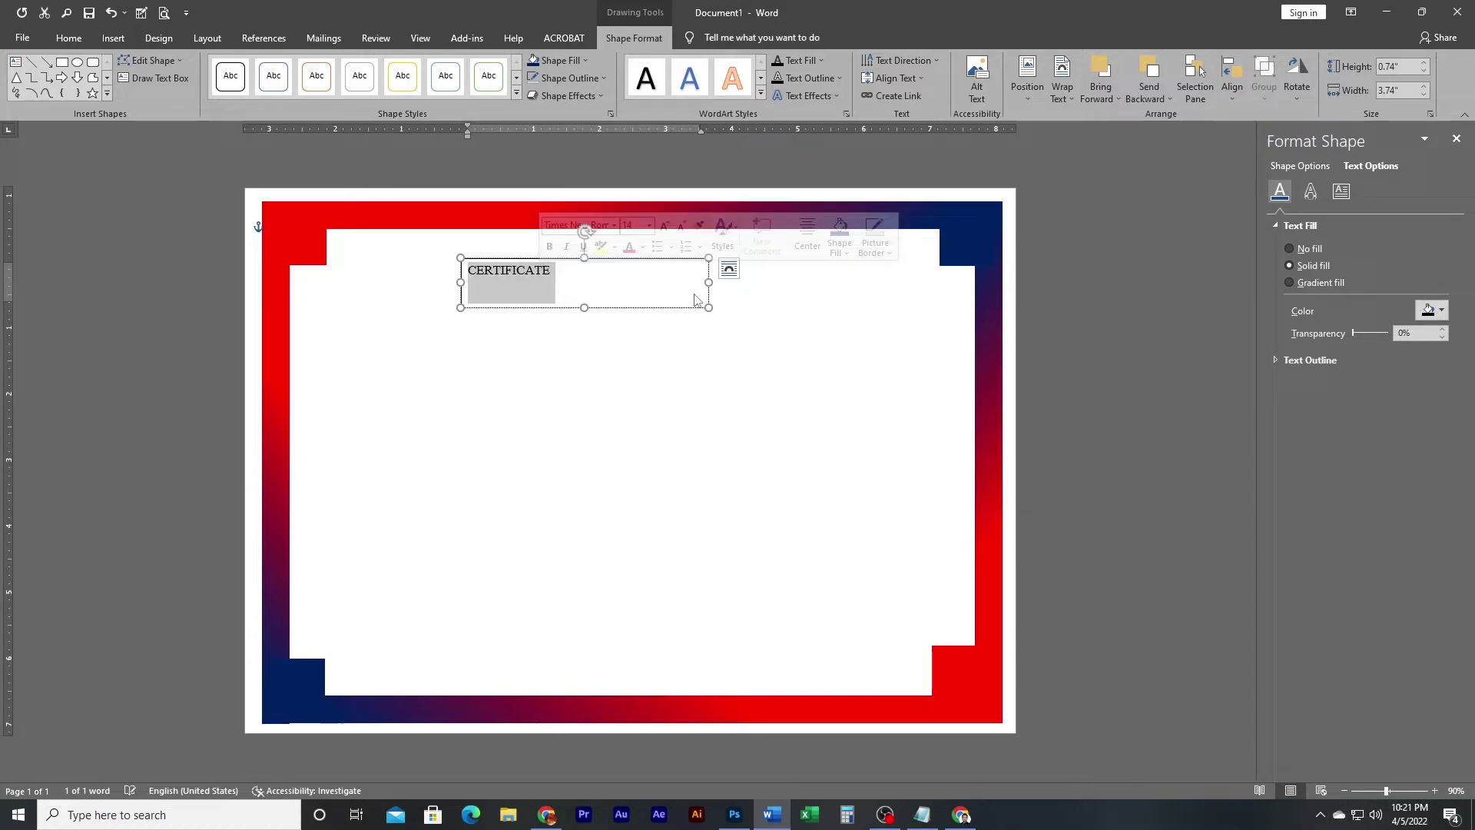
# Step: Make CERTIFICATE 36 pt bold and move its box to the top centre
pyautogui.click(68, 38)
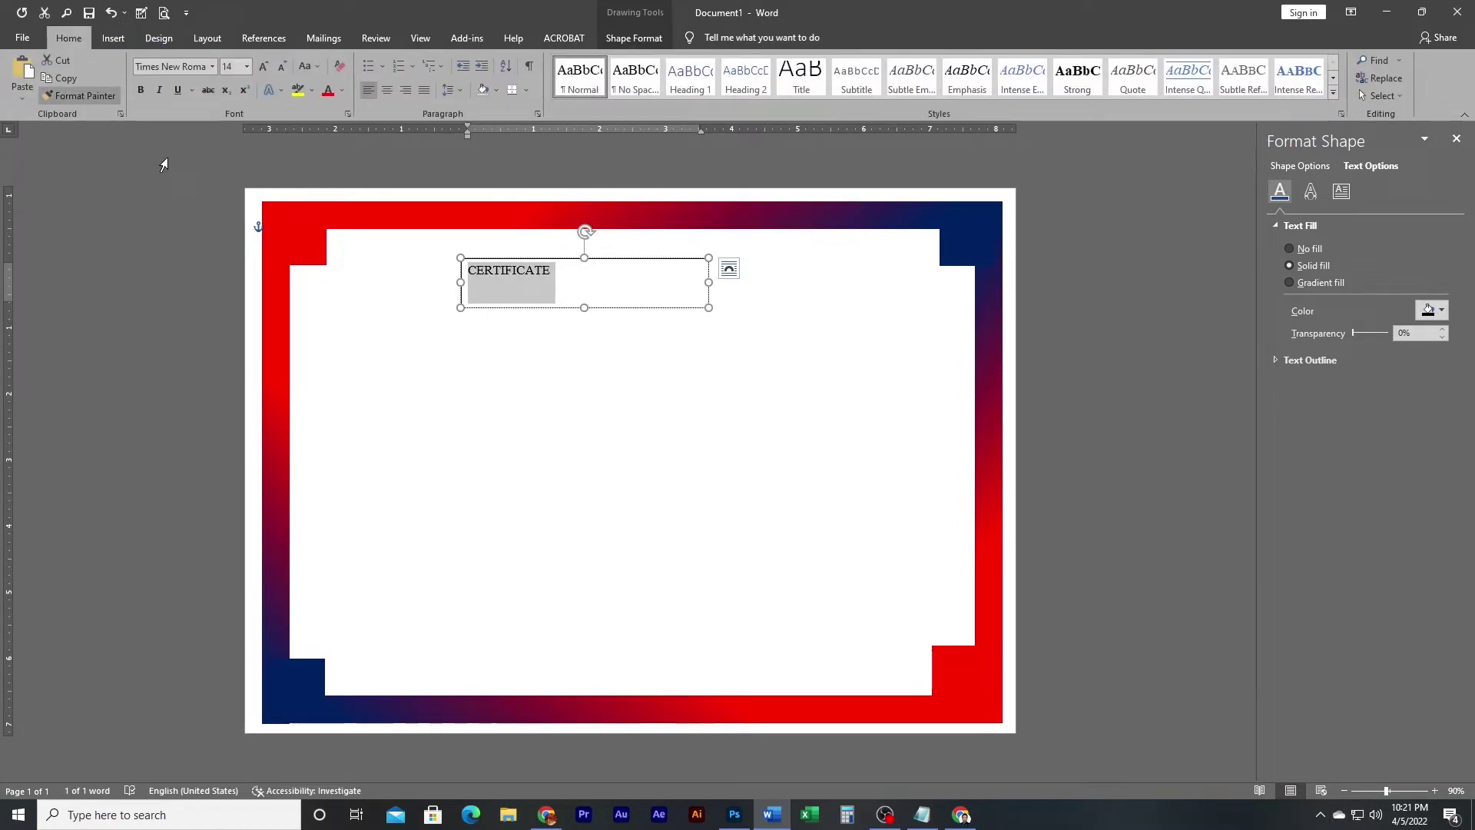
pyautogui.click(266, 66)
pyautogui.click(265, 66)
pyautogui.click(266, 66)
pyautogui.click(266, 66)
pyautogui.click(265, 66)
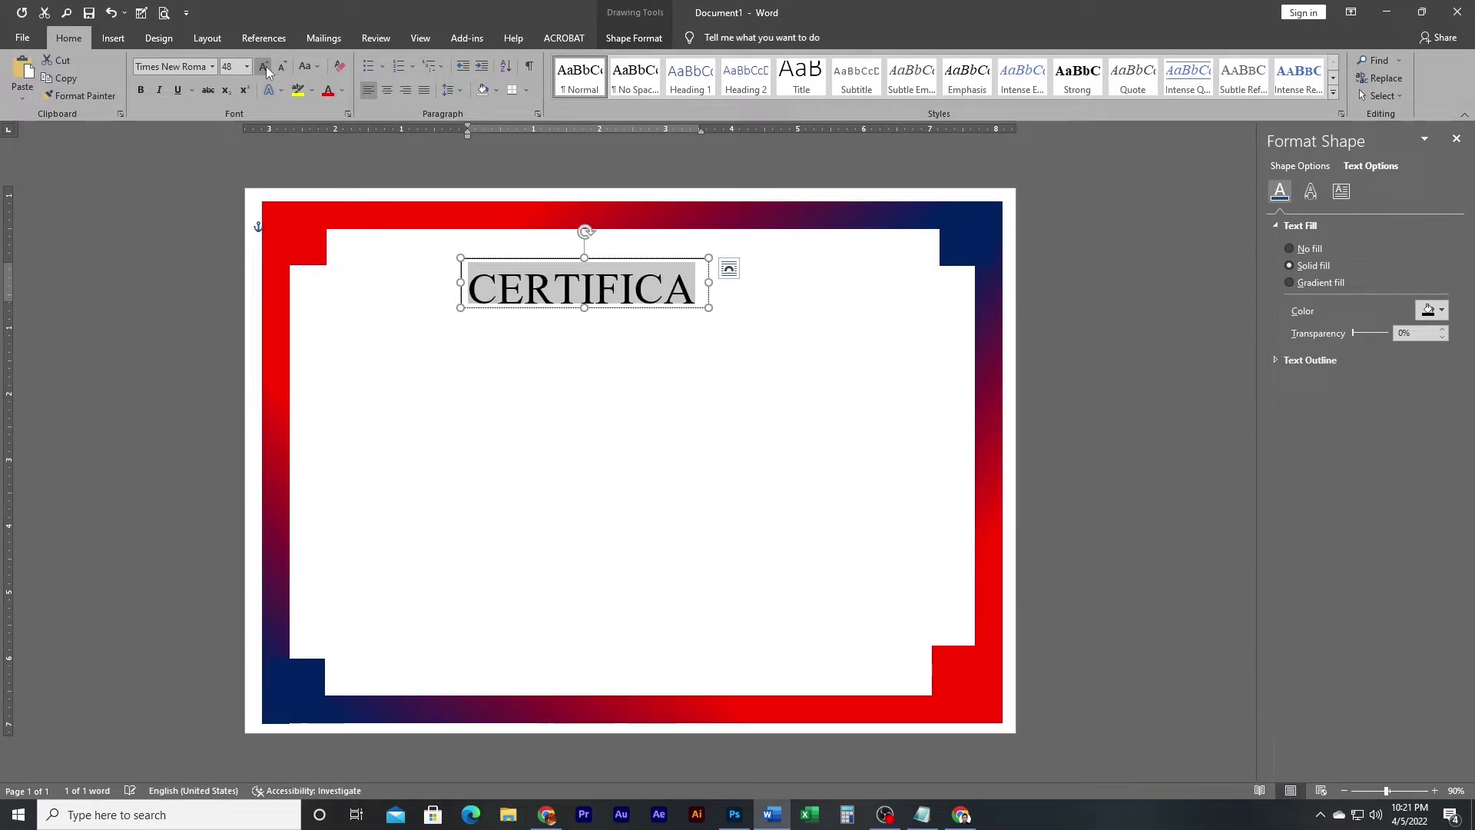
pyautogui.click(284, 67)
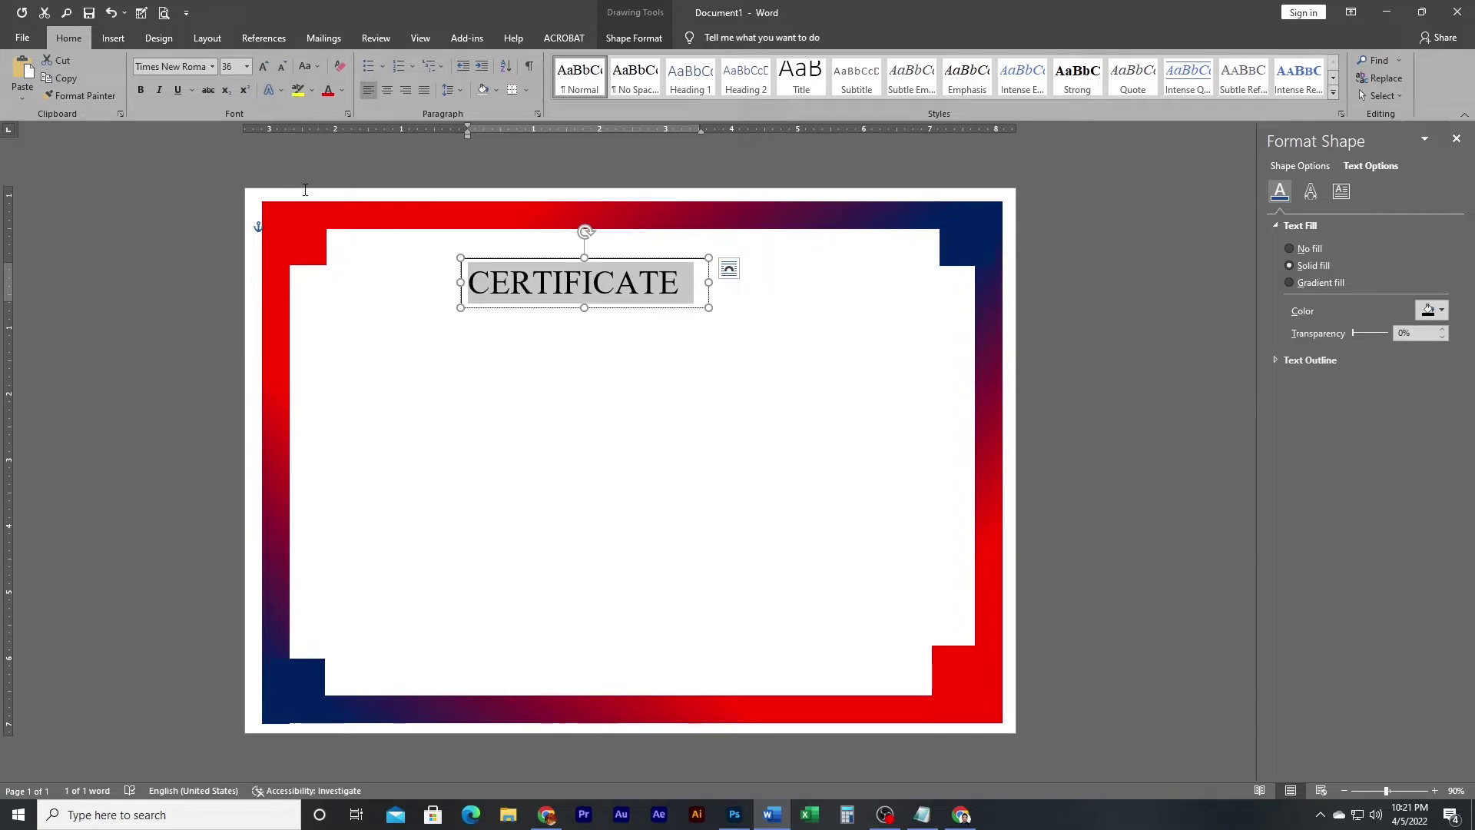
pyautogui.click(139, 90)
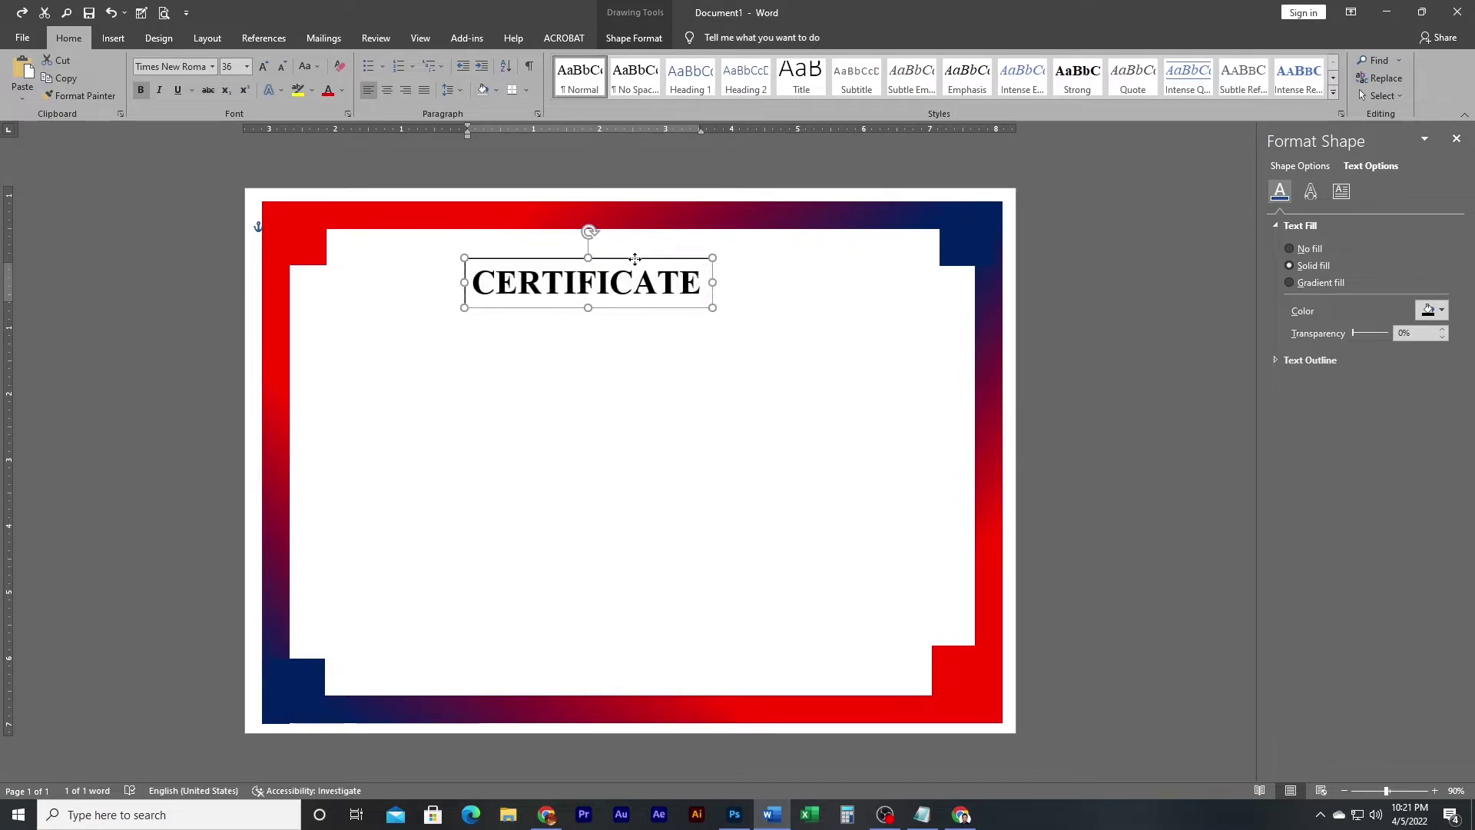
pyautogui.moveTo(626, 262); pyautogui.dragTo(659, 239)
# Step: Remove the outline from the CERTIFICATE text box
pyautogui.click(634, 38)
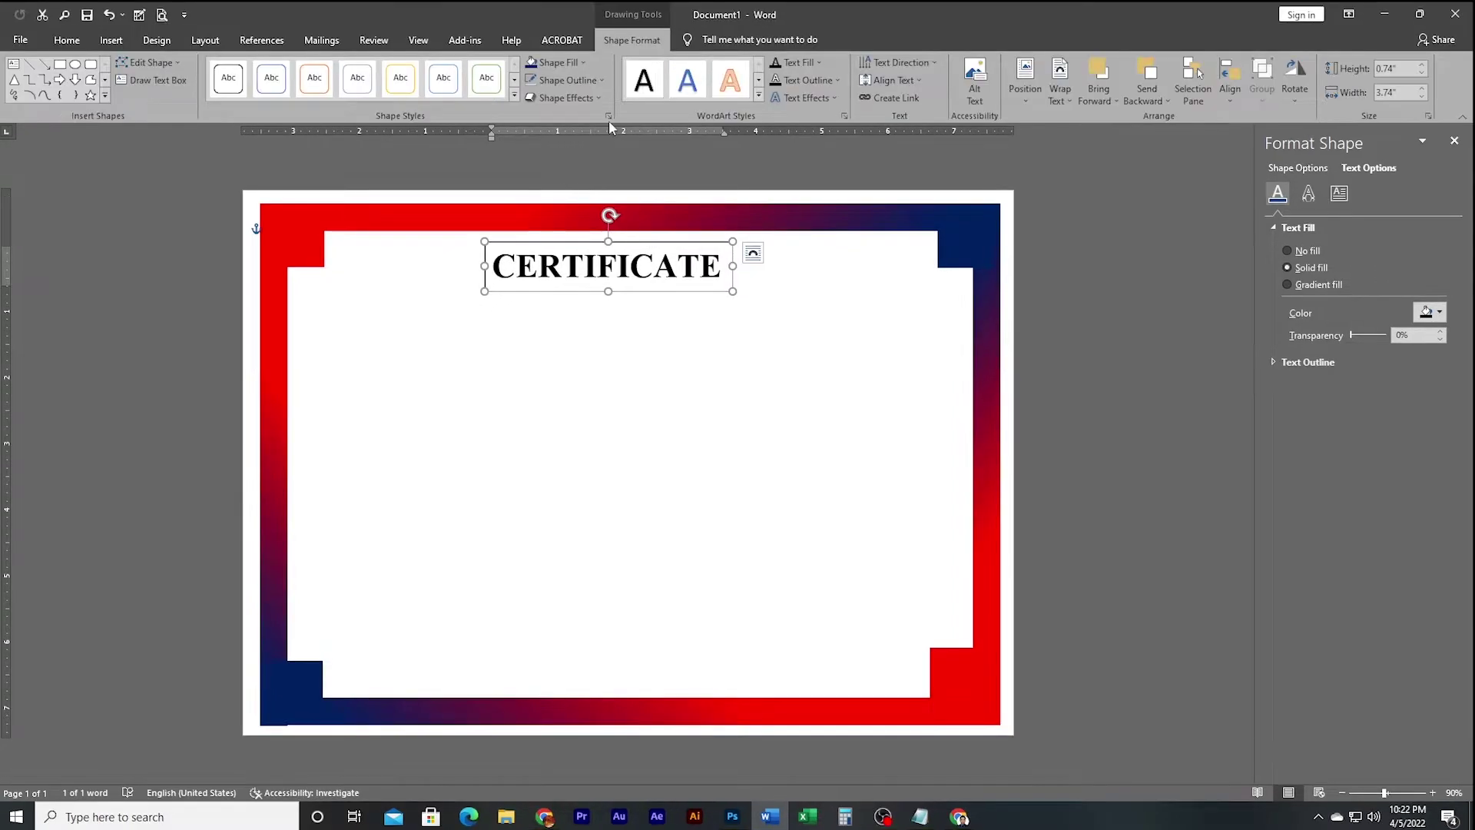
pyautogui.click(602, 79)
pyautogui.click(591, 217)
# Step: Give the CERTIFICATE text a red-to-navy gradient text fill
pyautogui.doubleClick(630, 263)
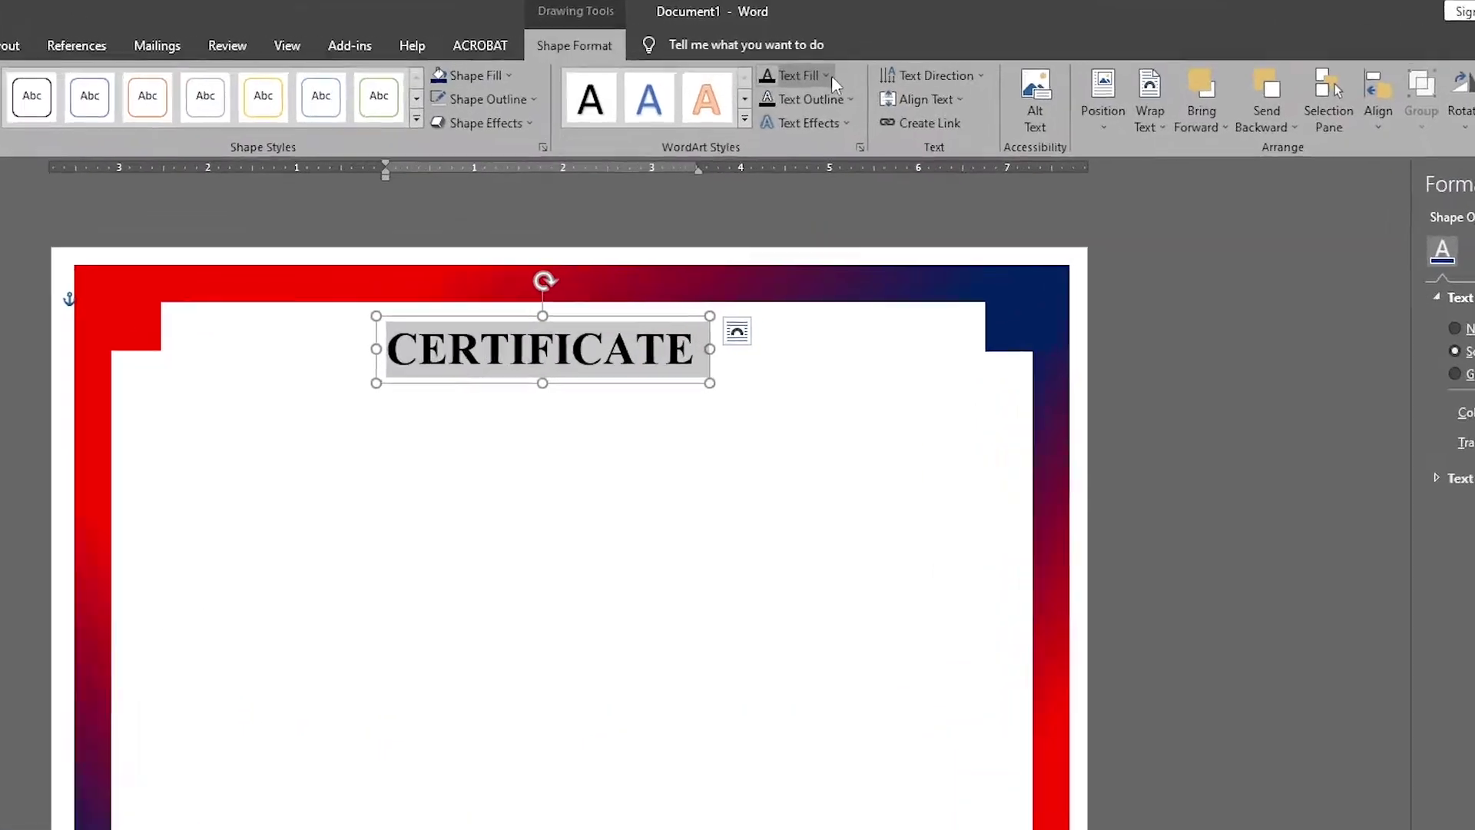
pyautogui.click(819, 63)
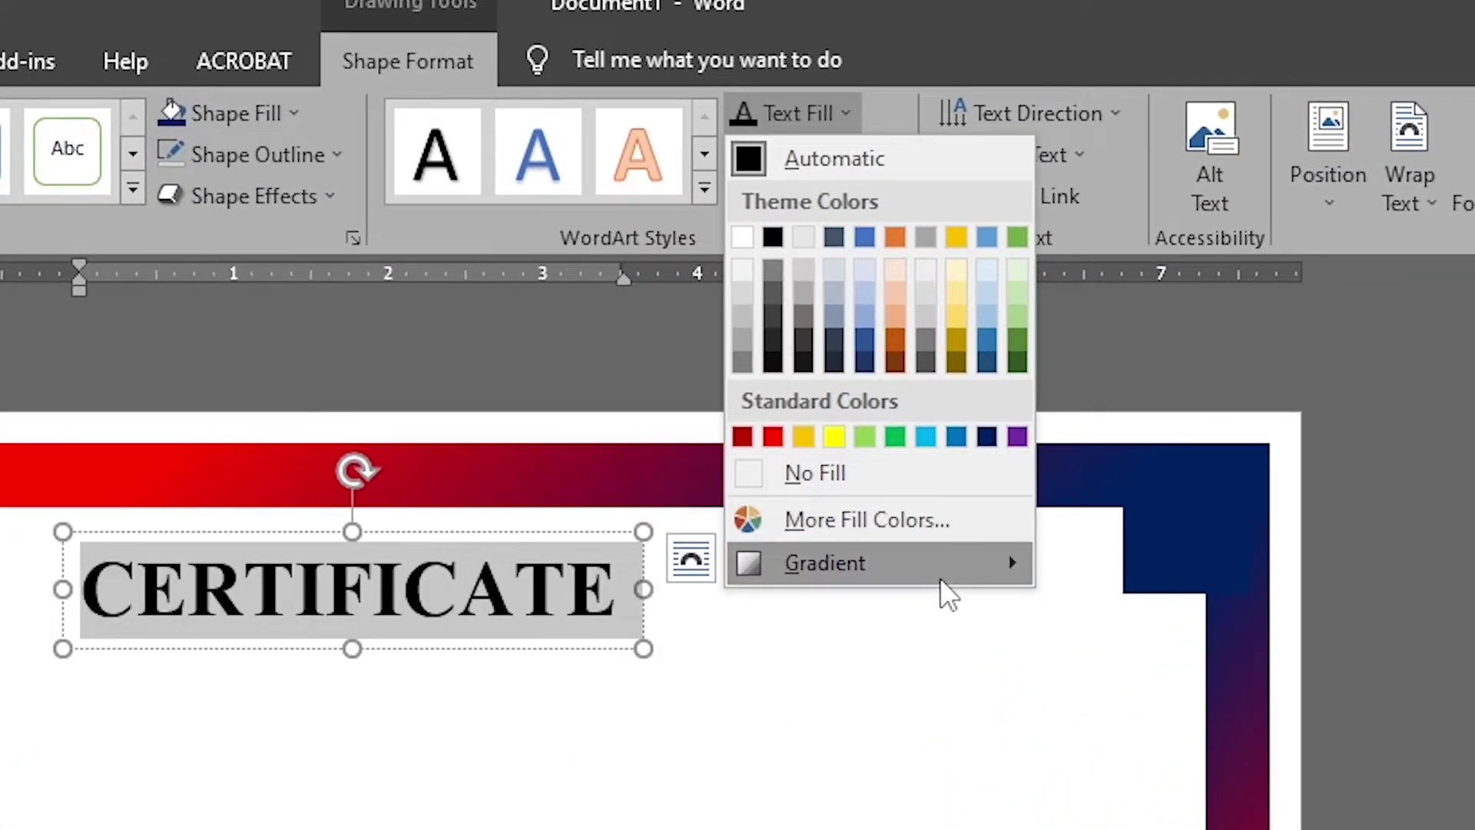
pyautogui.click(939, 565)
pyautogui.click(998, 429)
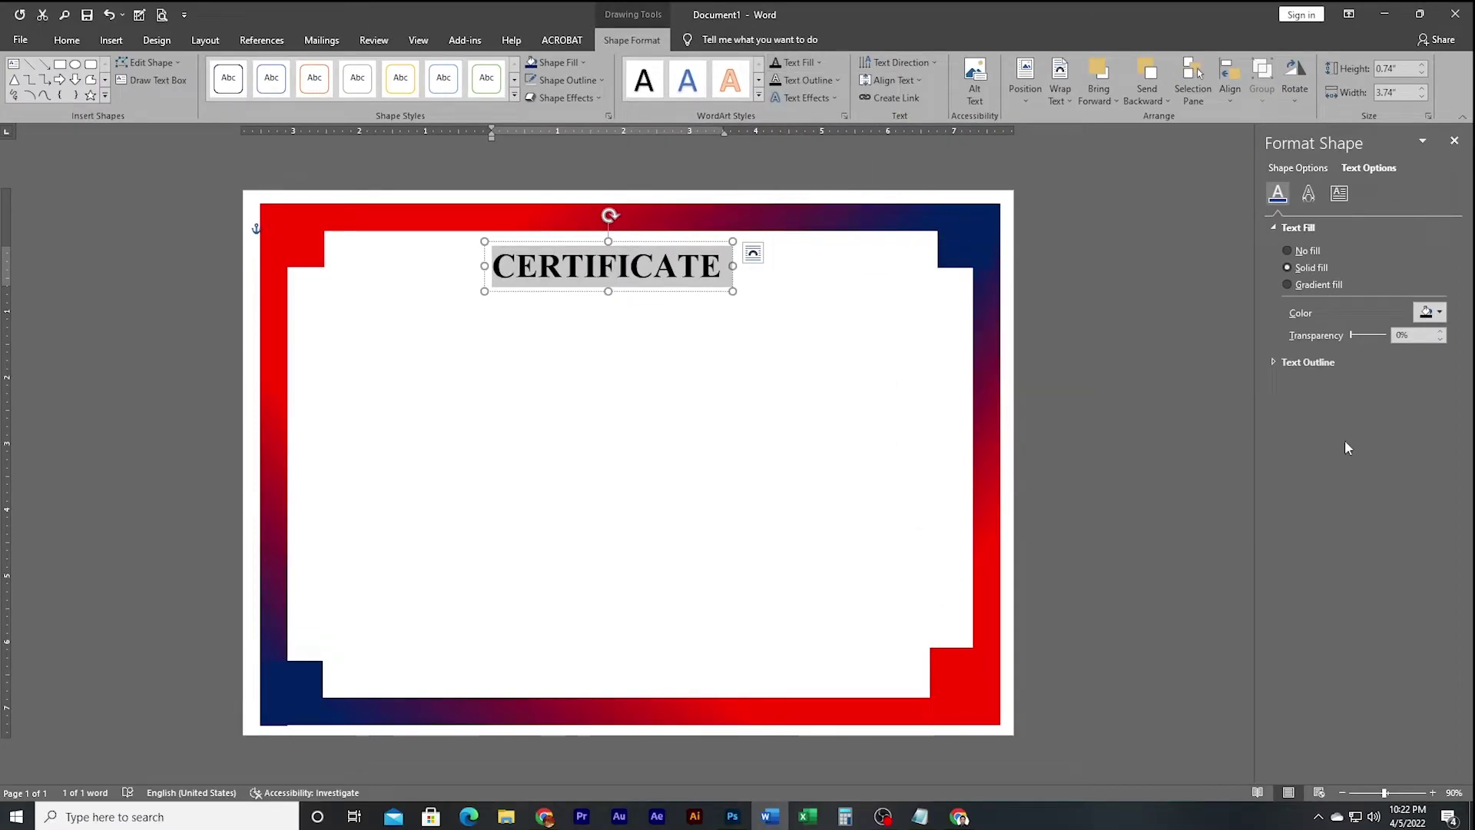
pyautogui.click(1287, 284)
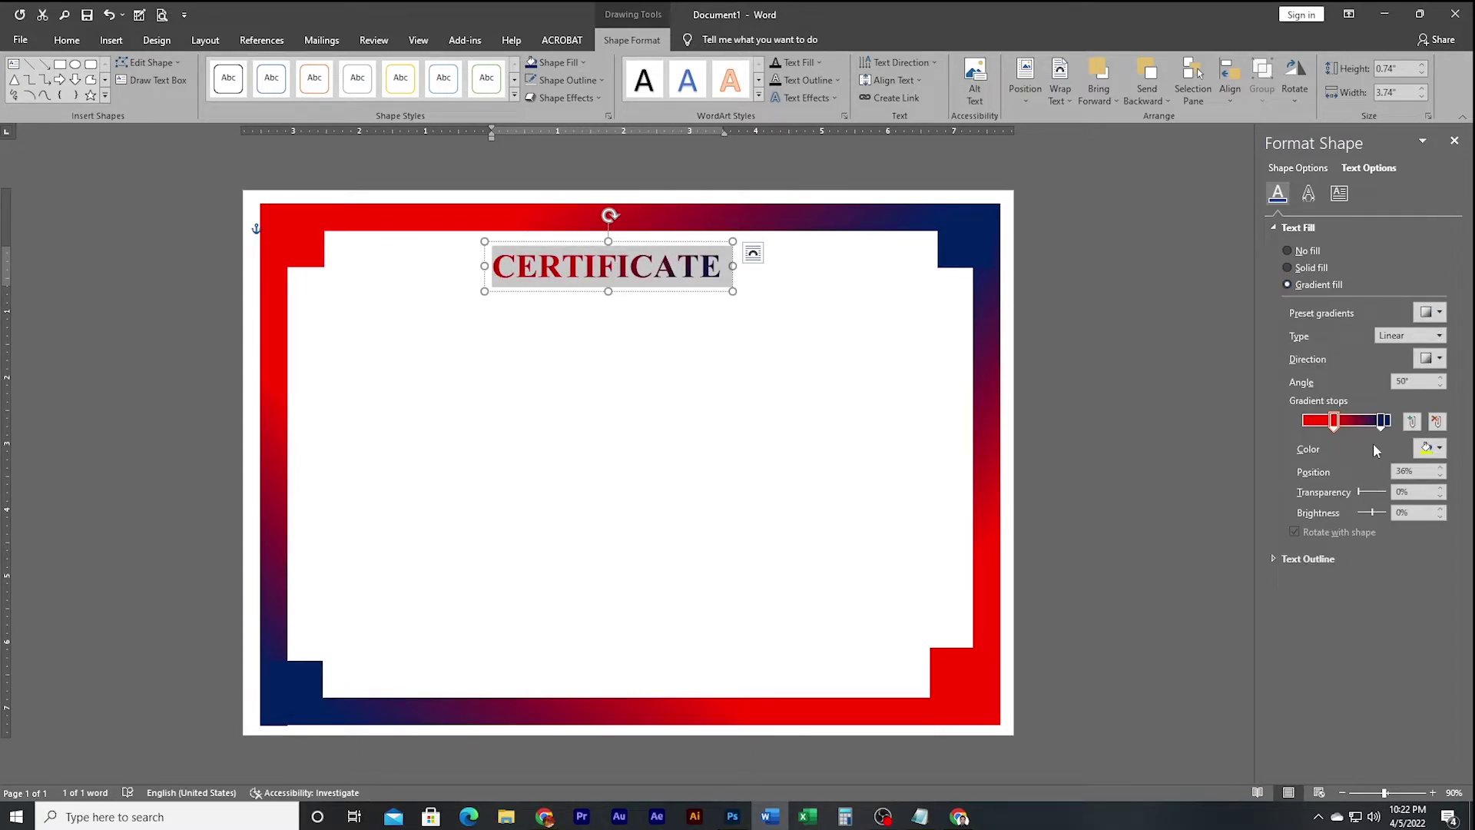
pyautogui.click(574, 332)
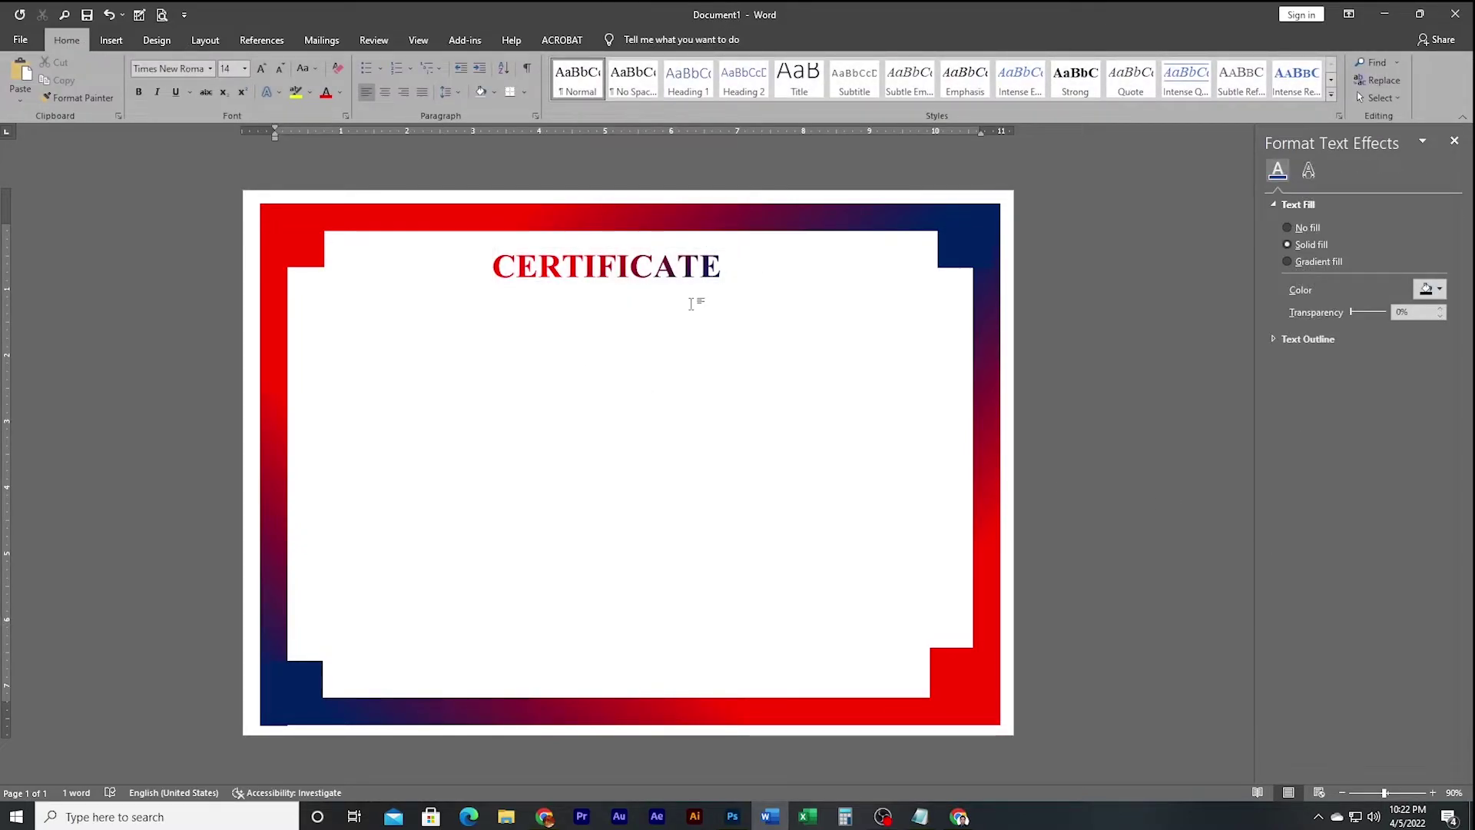
# Step: Move the CERTIFICATE title box slightly higher on the page
pyautogui.click(625, 243)
pyautogui.moveTo(625, 242); pyautogui.dragTo(638, 230)
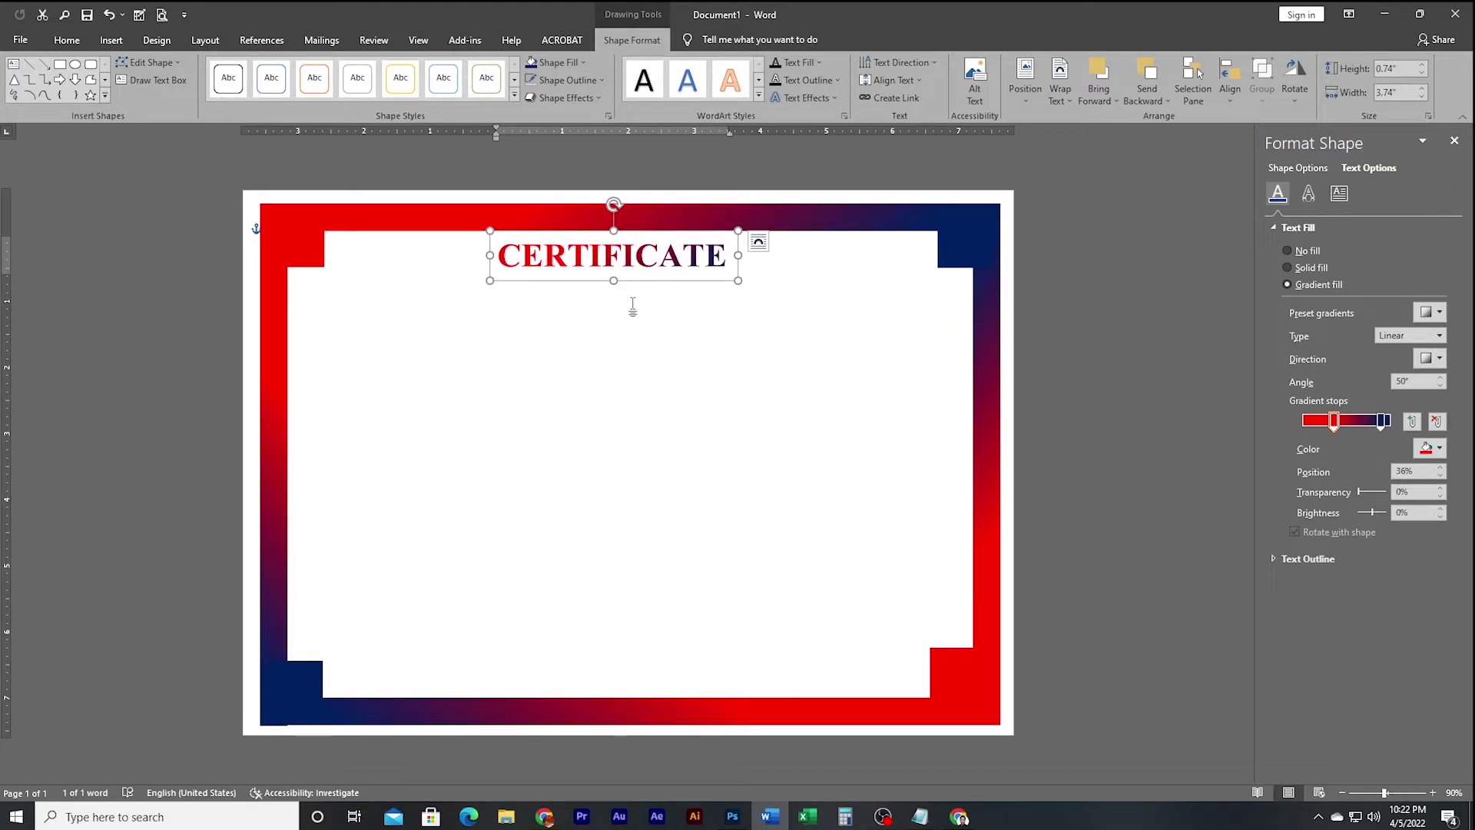
pyautogui.click(636, 368)
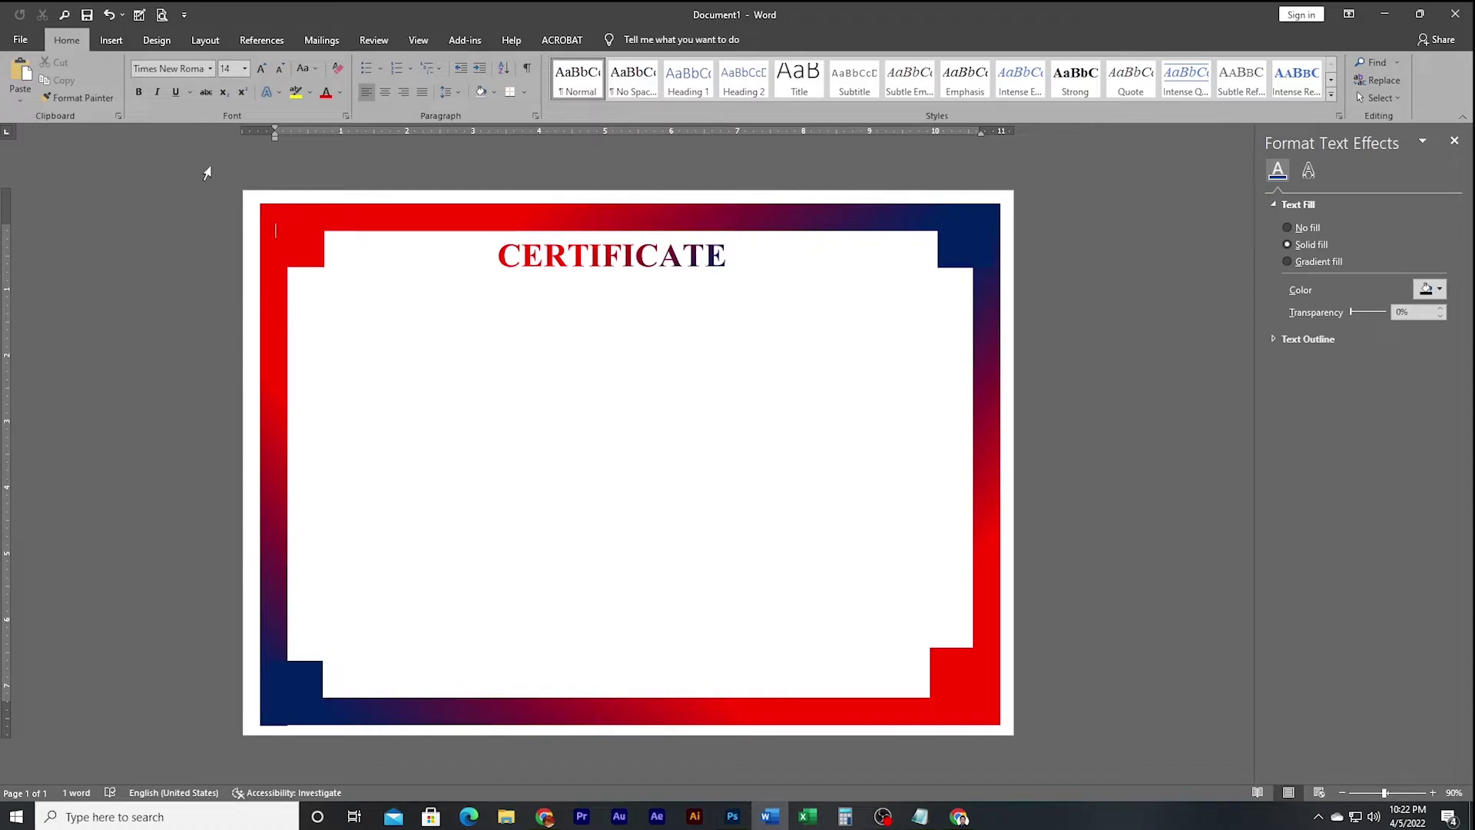
pyautogui.click(116, 40)
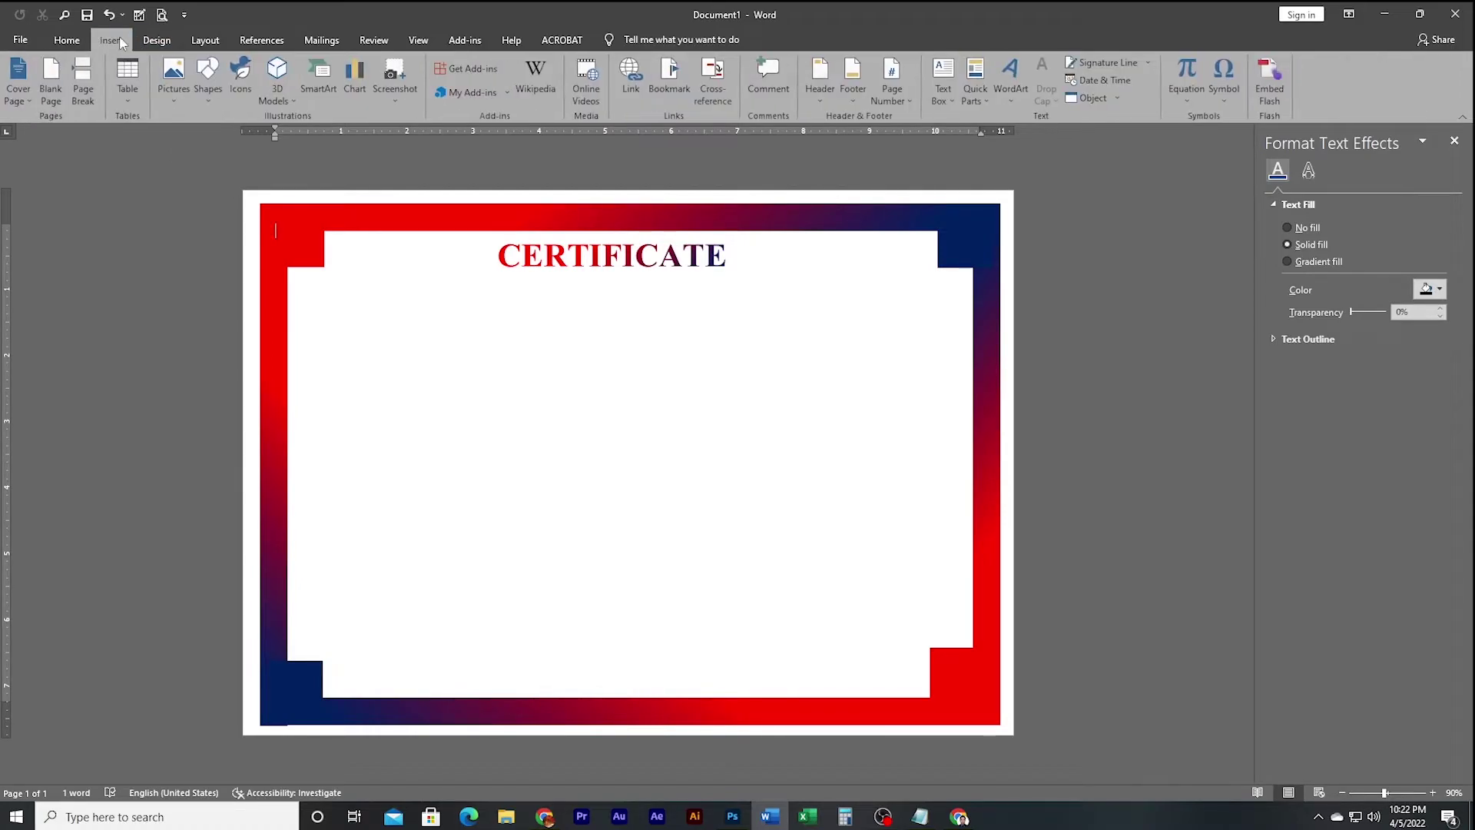
# Step: Insert the shield logo picture from the Desktop and set its wrapping to Behind Text
pyautogui.click(174, 106)
pyautogui.click(203, 143)
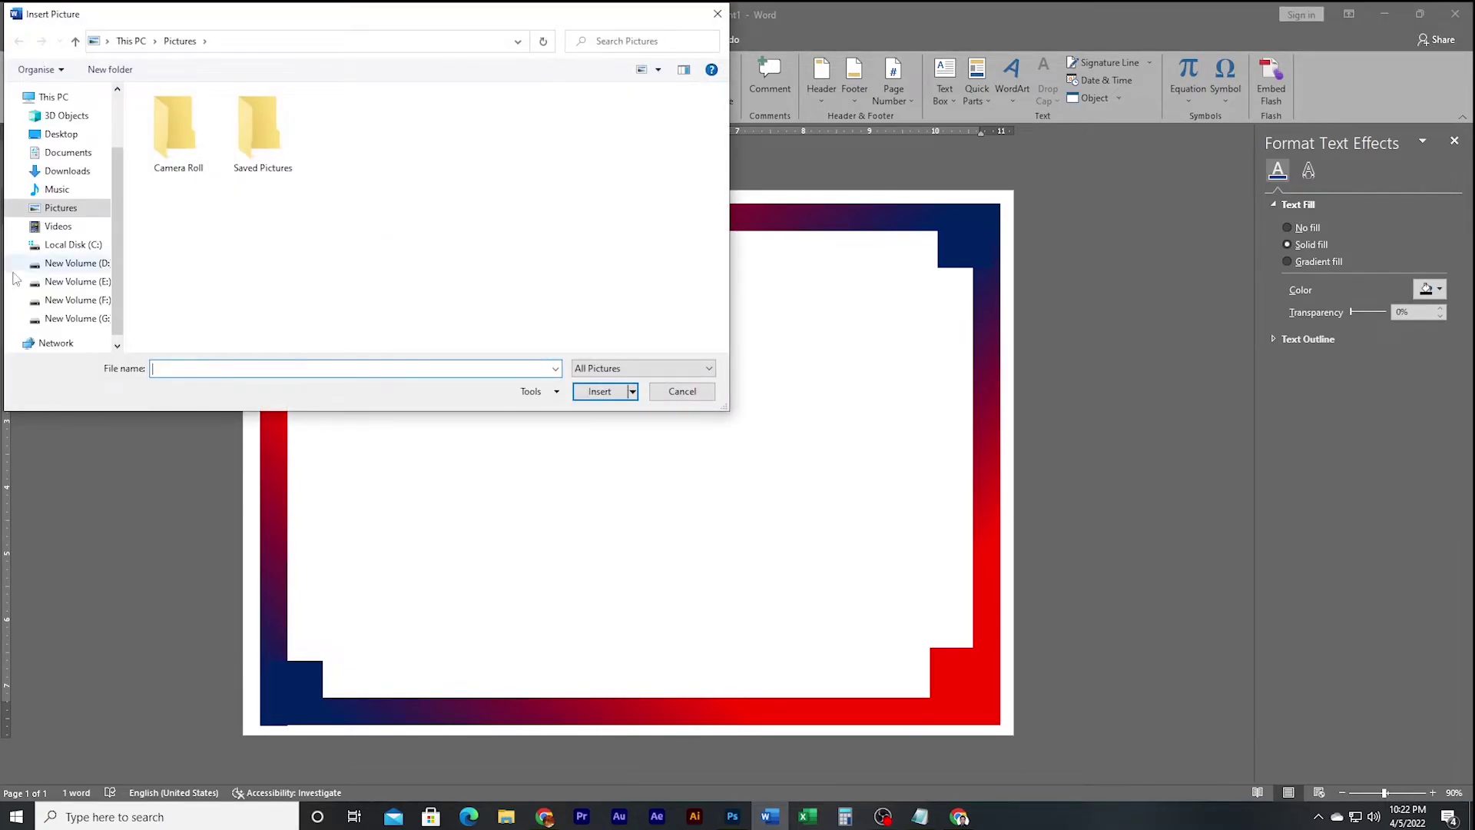
pyautogui.click(67, 136)
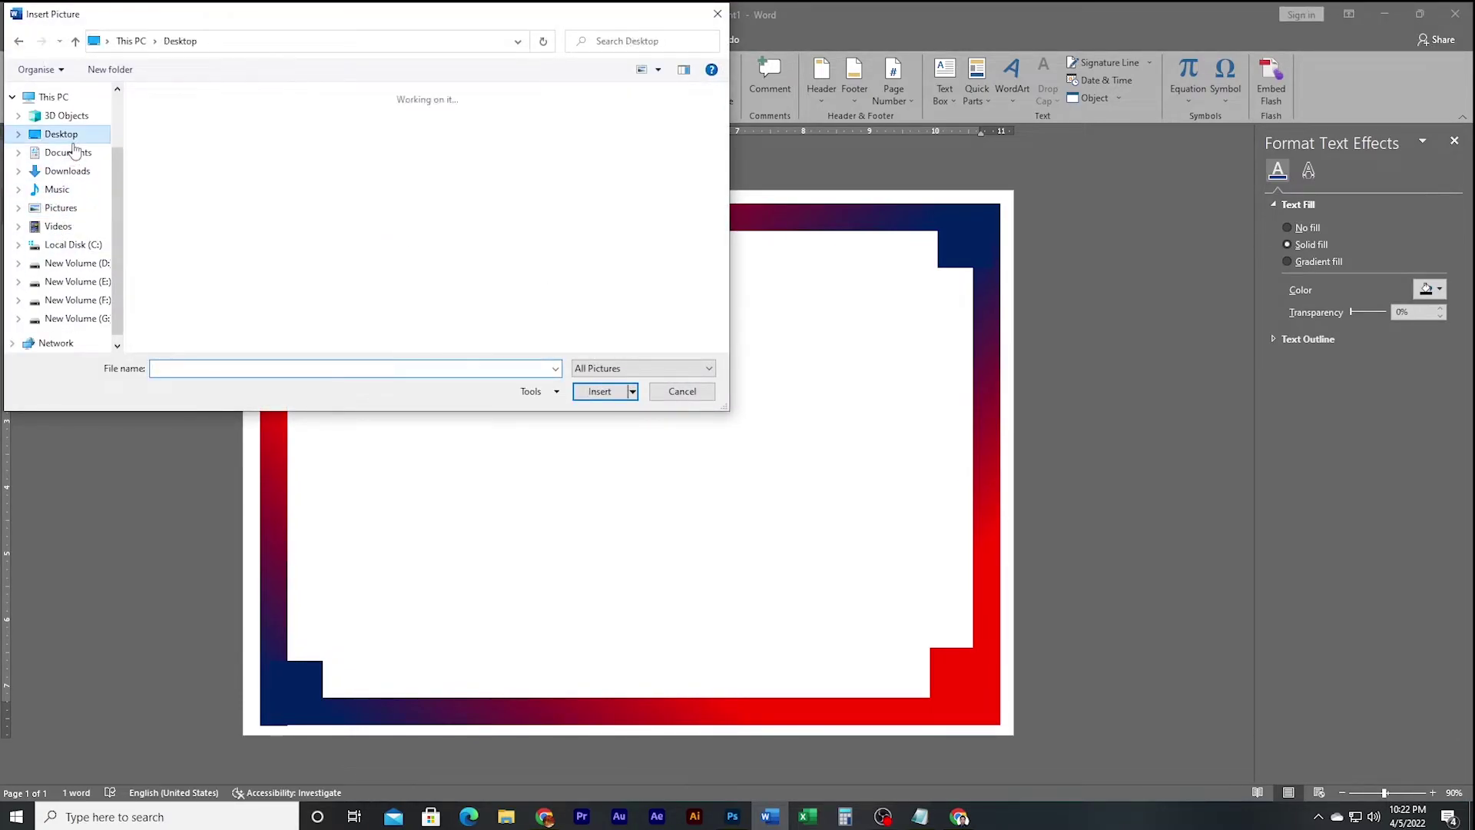
pyautogui.doubleClick(185, 249)
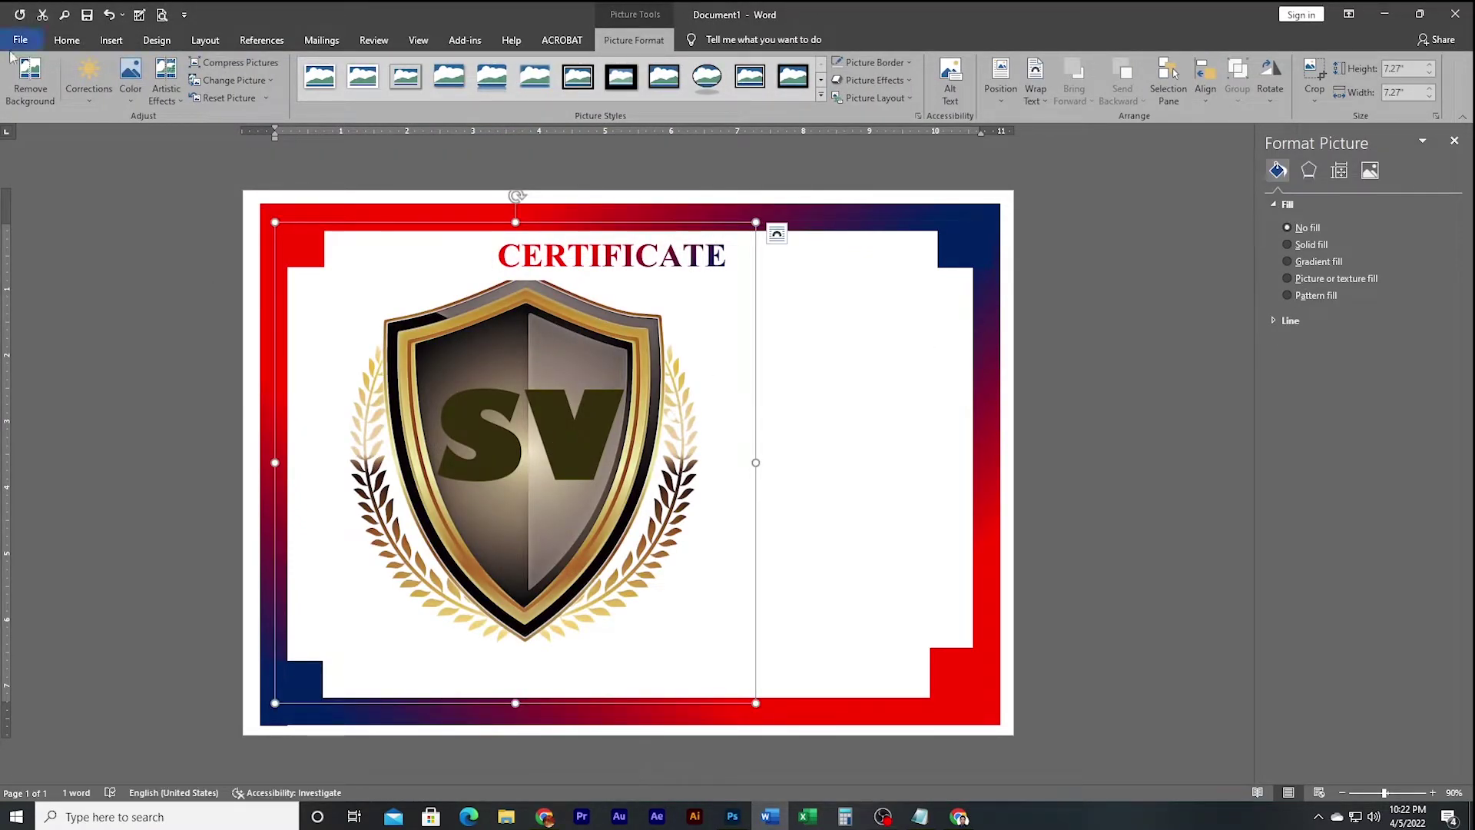
pyautogui.click(1034, 88)
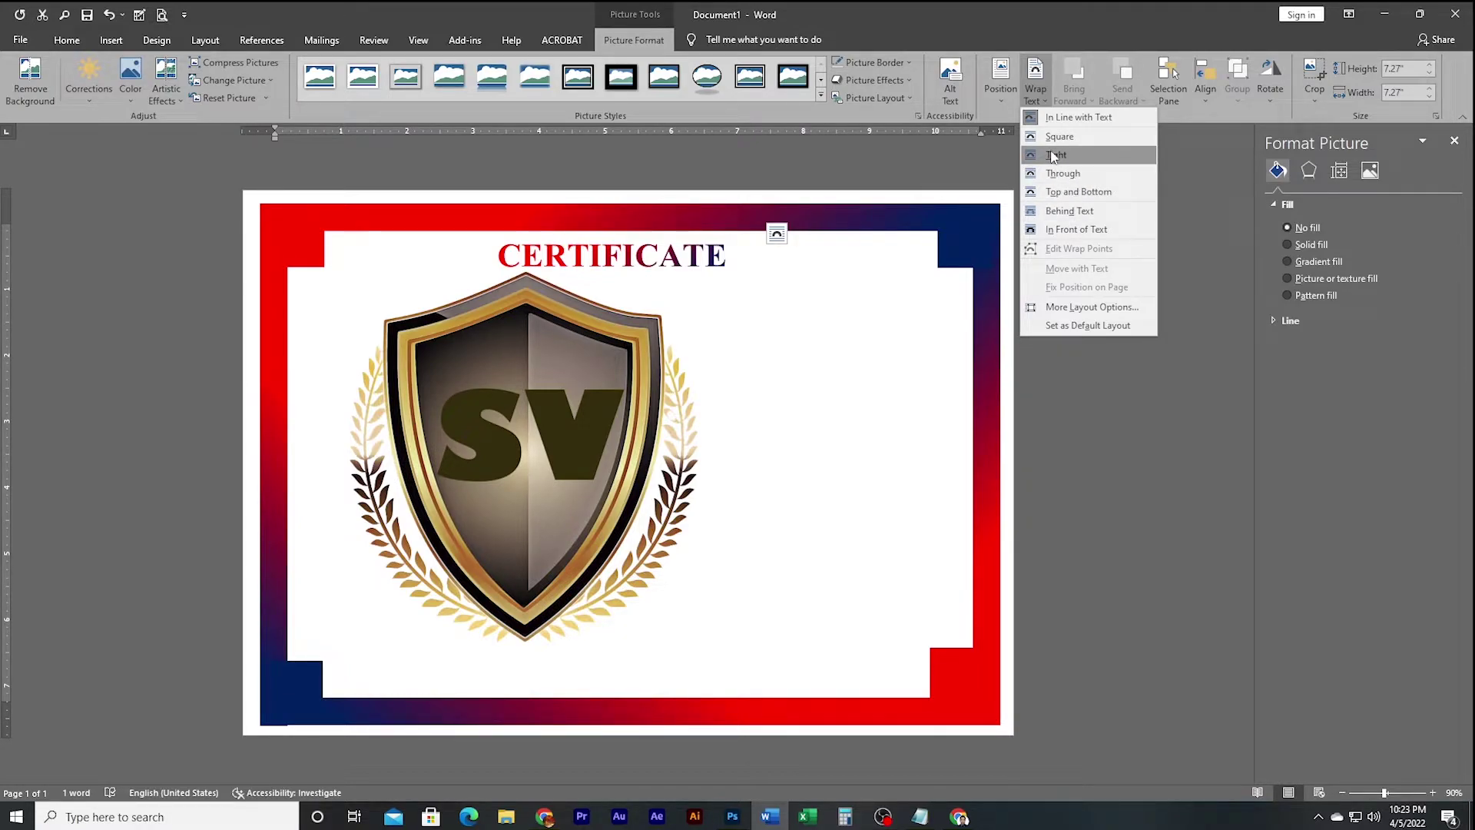
pyautogui.click(1067, 210)
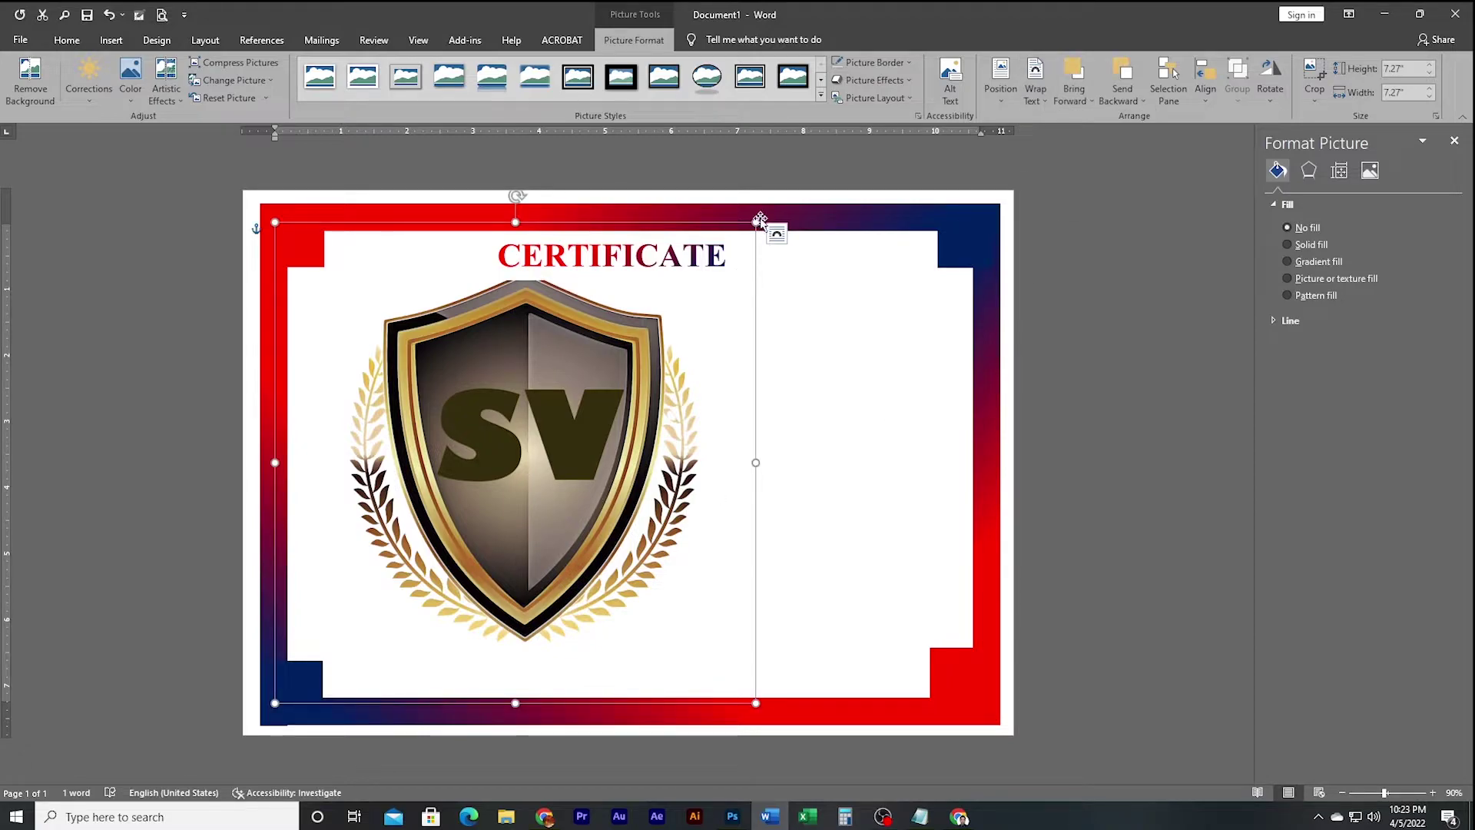
# Step: Scale the SV shield logo down to about 1.2 inches and centre it under CERTIFICATE
pyautogui.moveTo(759, 221); pyautogui.dragTo(392, 710)
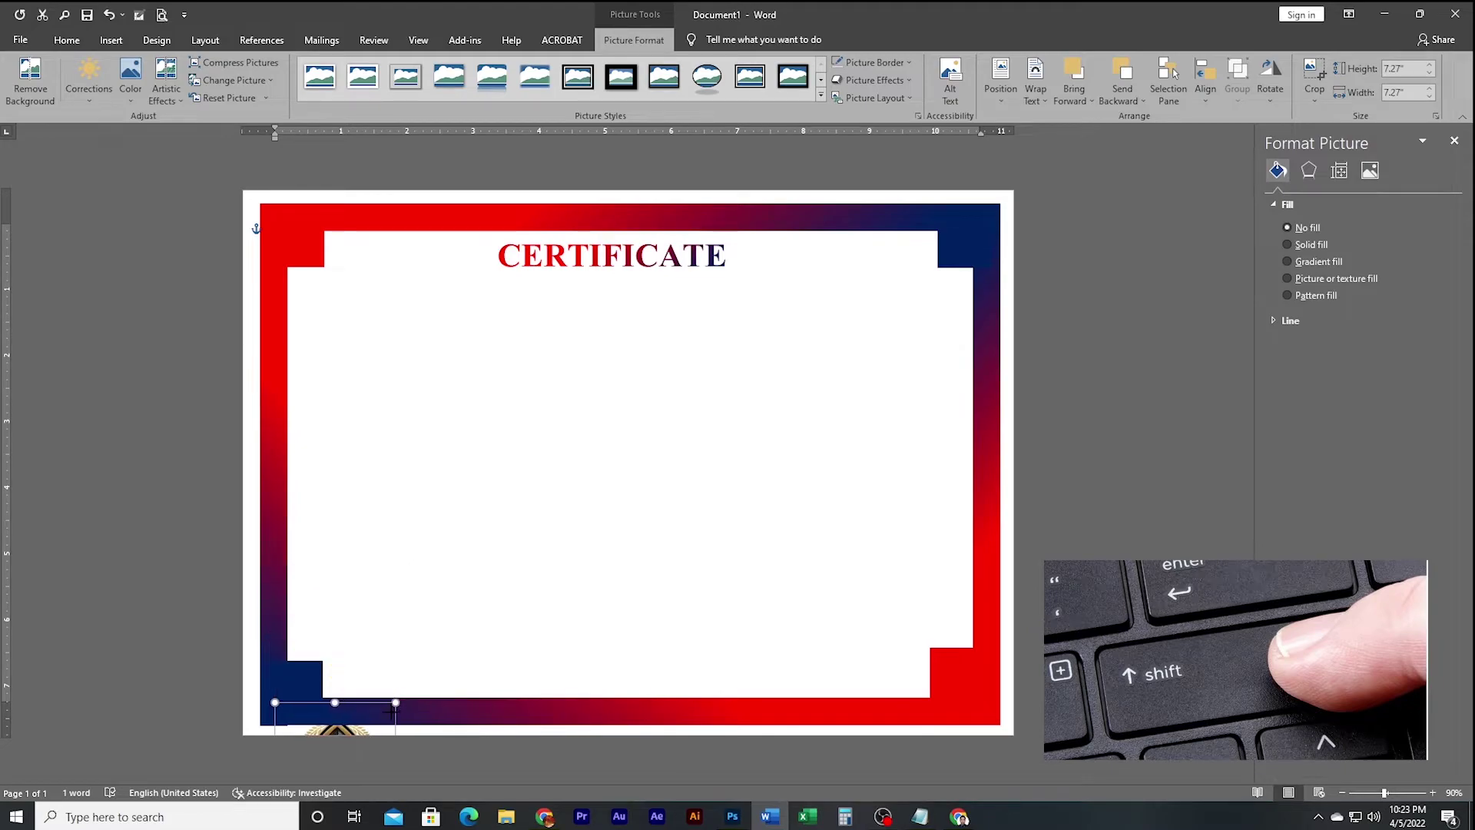
pyautogui.moveTo(337, 612); pyautogui.dragTo(644, 344)
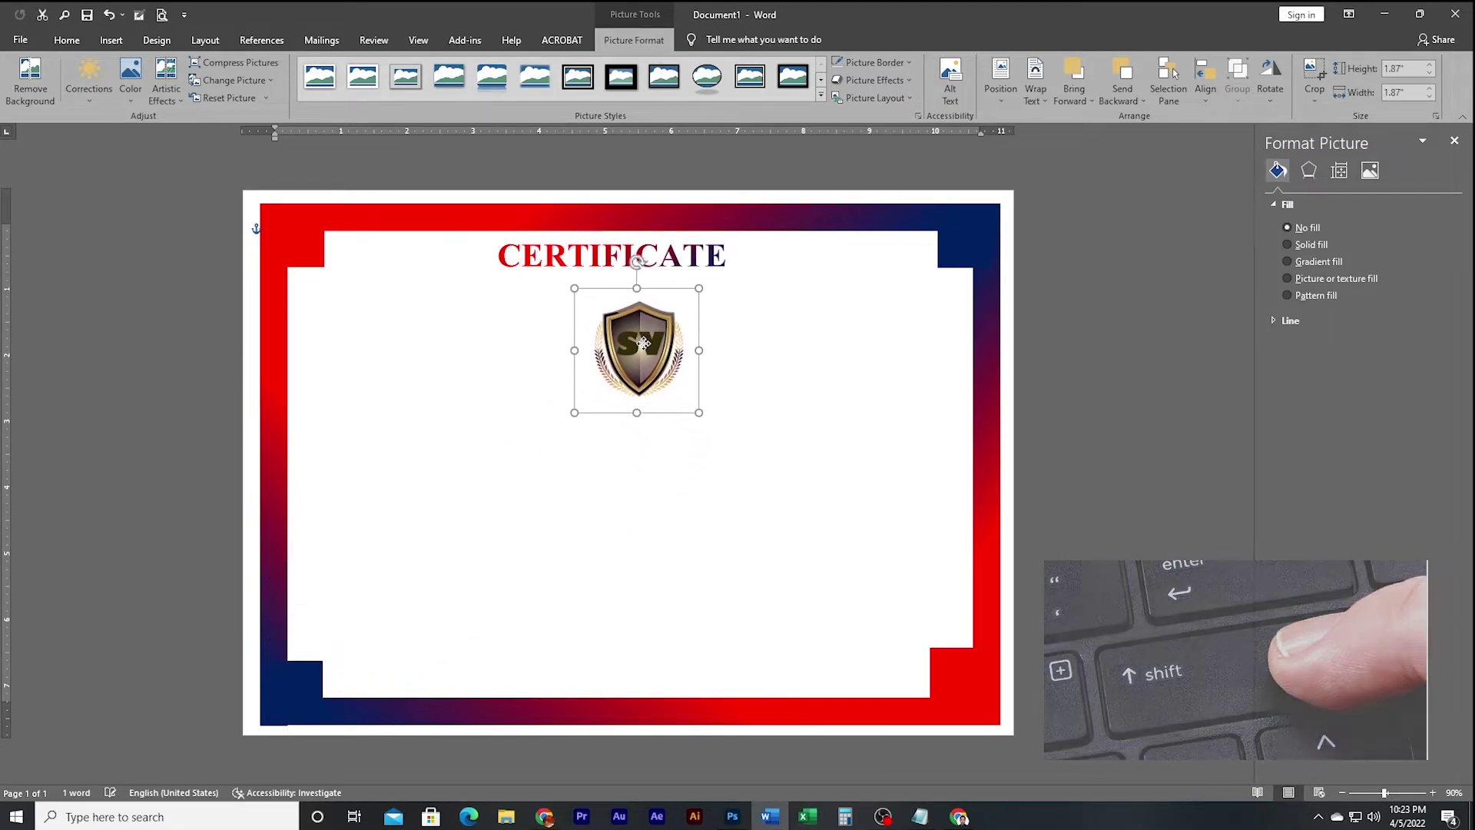
pyautogui.moveTo(695, 271)
pyautogui.mouseDown()
pyautogui.moveTo(640, 332)
pyautogui.moveTo(634, 315)
pyautogui.mouseUp()
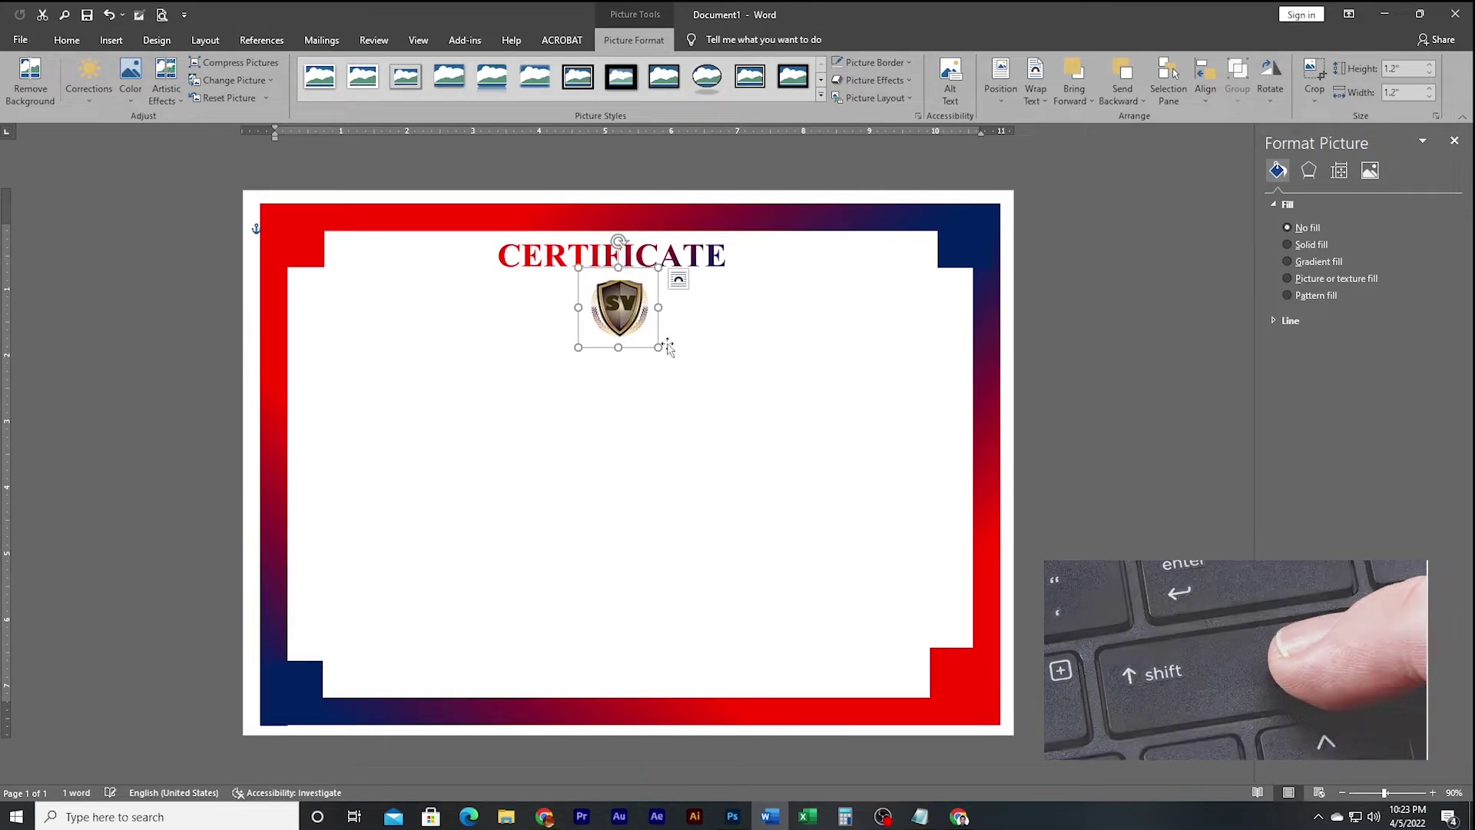
pyautogui.click(668, 394)
pyautogui.click(647, 331)
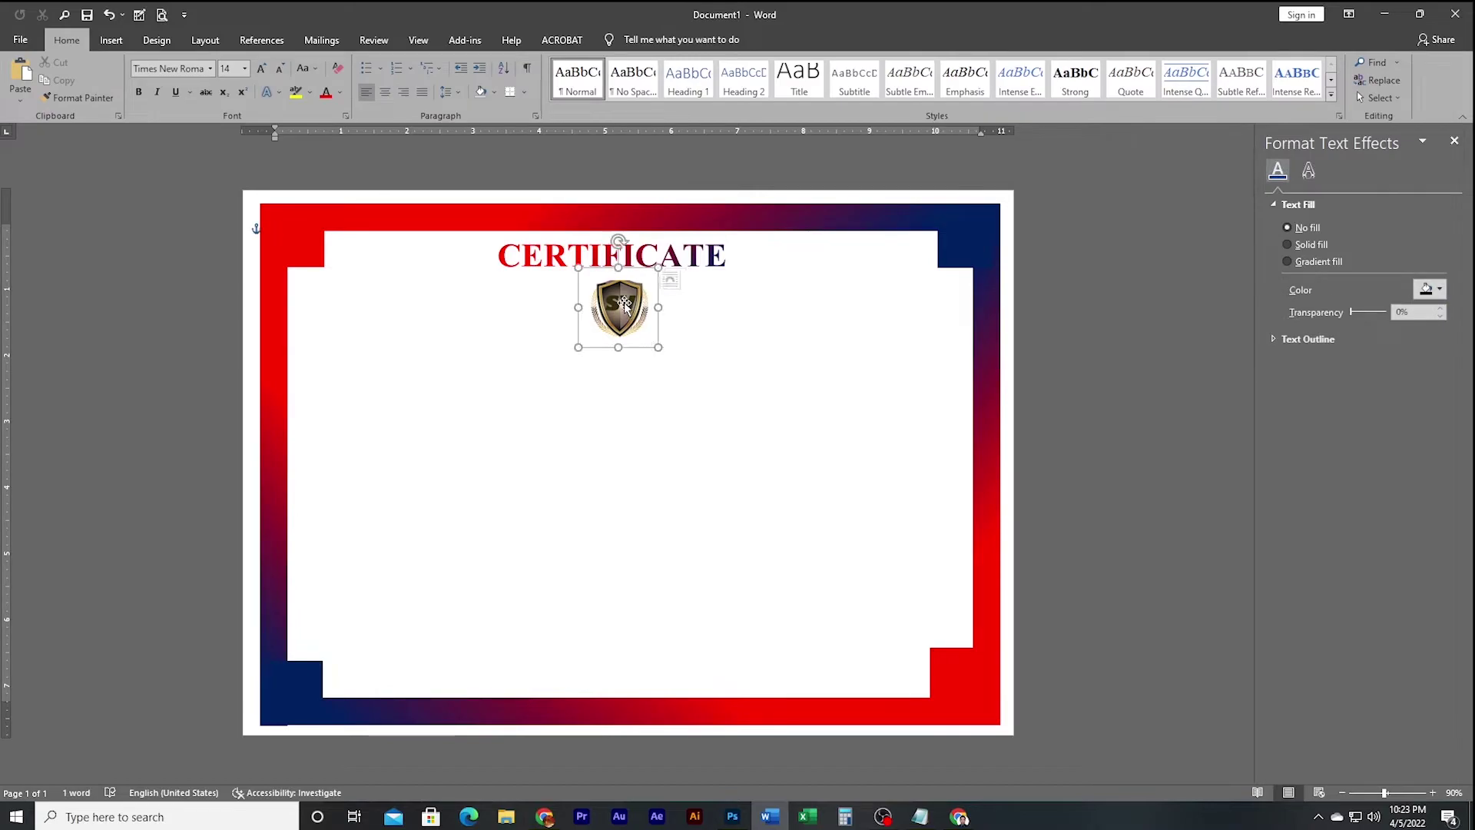
pyautogui.click(630, 387)
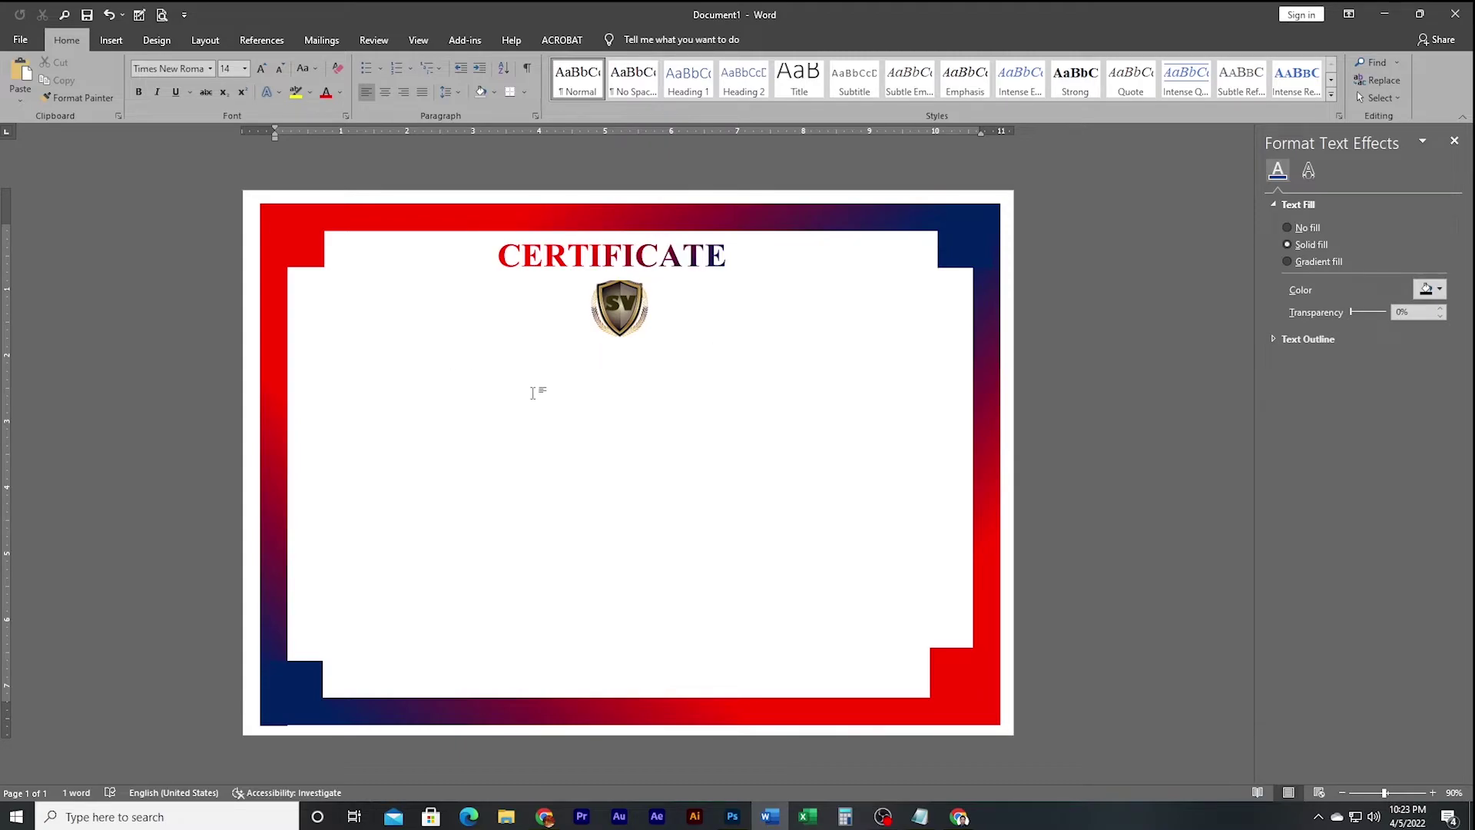
pyautogui.click(112, 41)
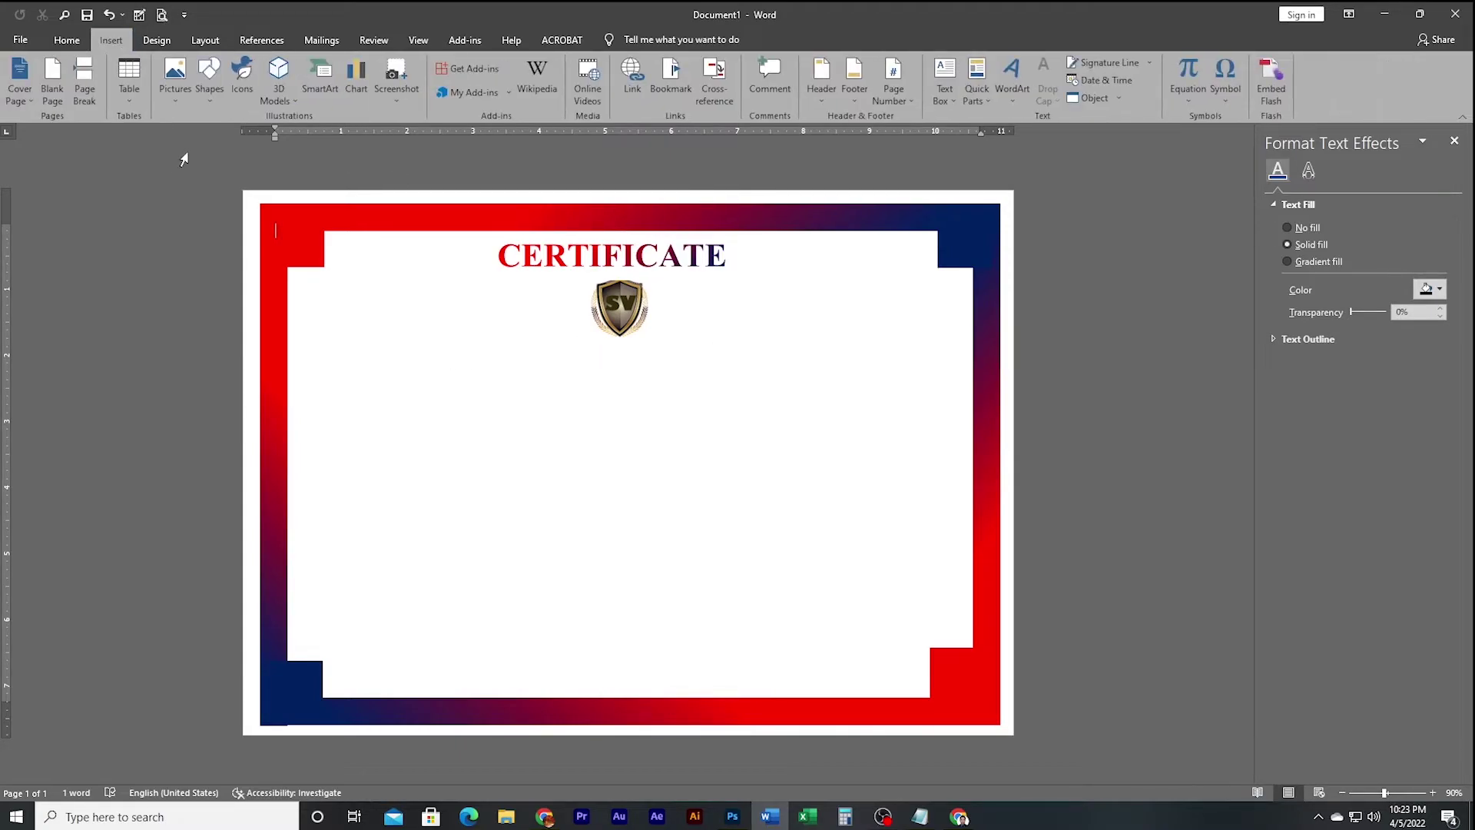
# Step: Draw a text box below the logo and type STUDENTS VILLAGE in it
pyautogui.click(204, 94)
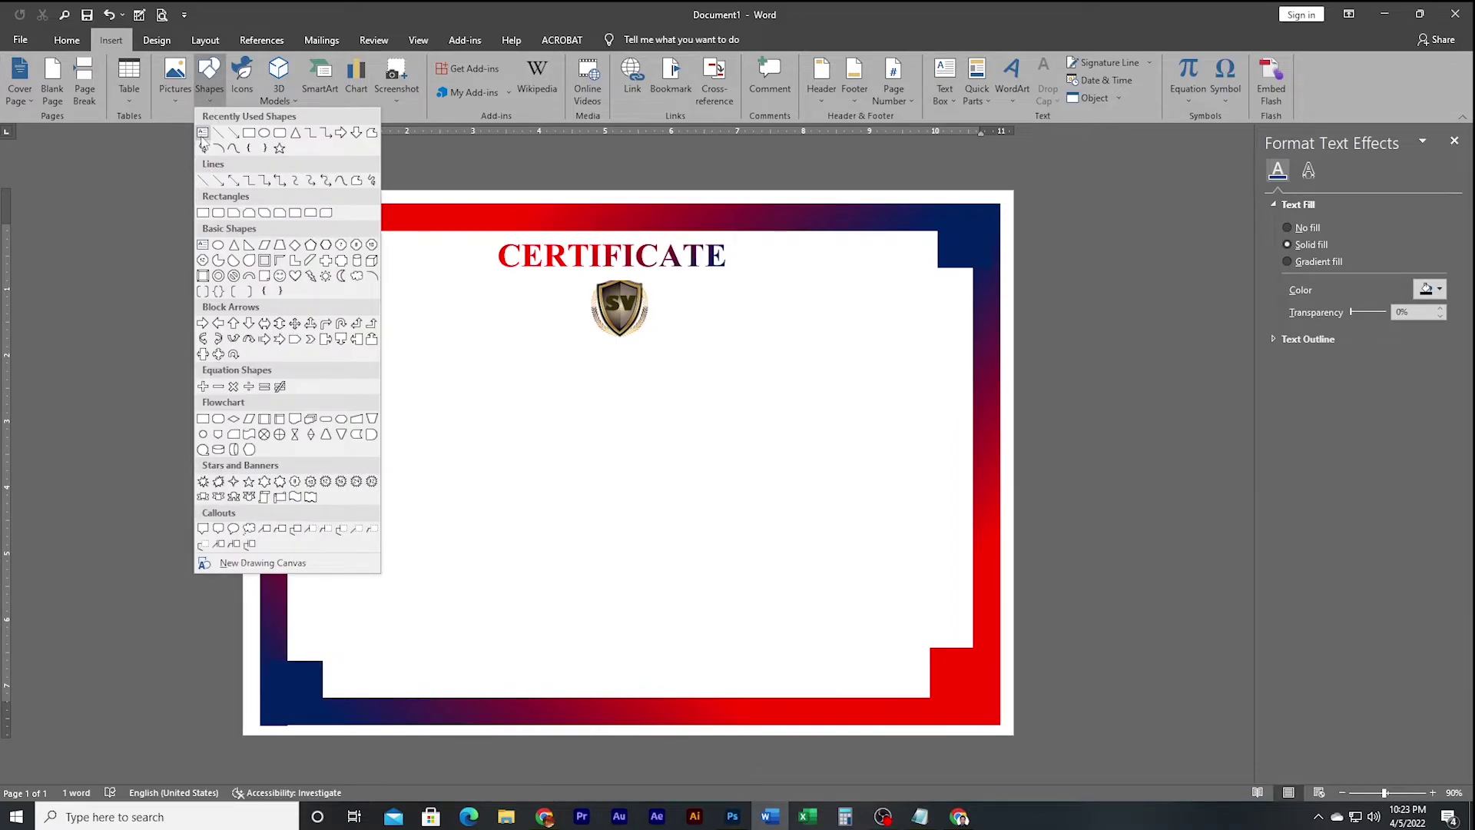
pyautogui.click(202, 132)
pyautogui.moveTo(500, 354)
pyautogui.mouseDown()
pyautogui.moveTo(599, 392)
pyautogui.moveTo(769, 405)
pyautogui.mouseUp()
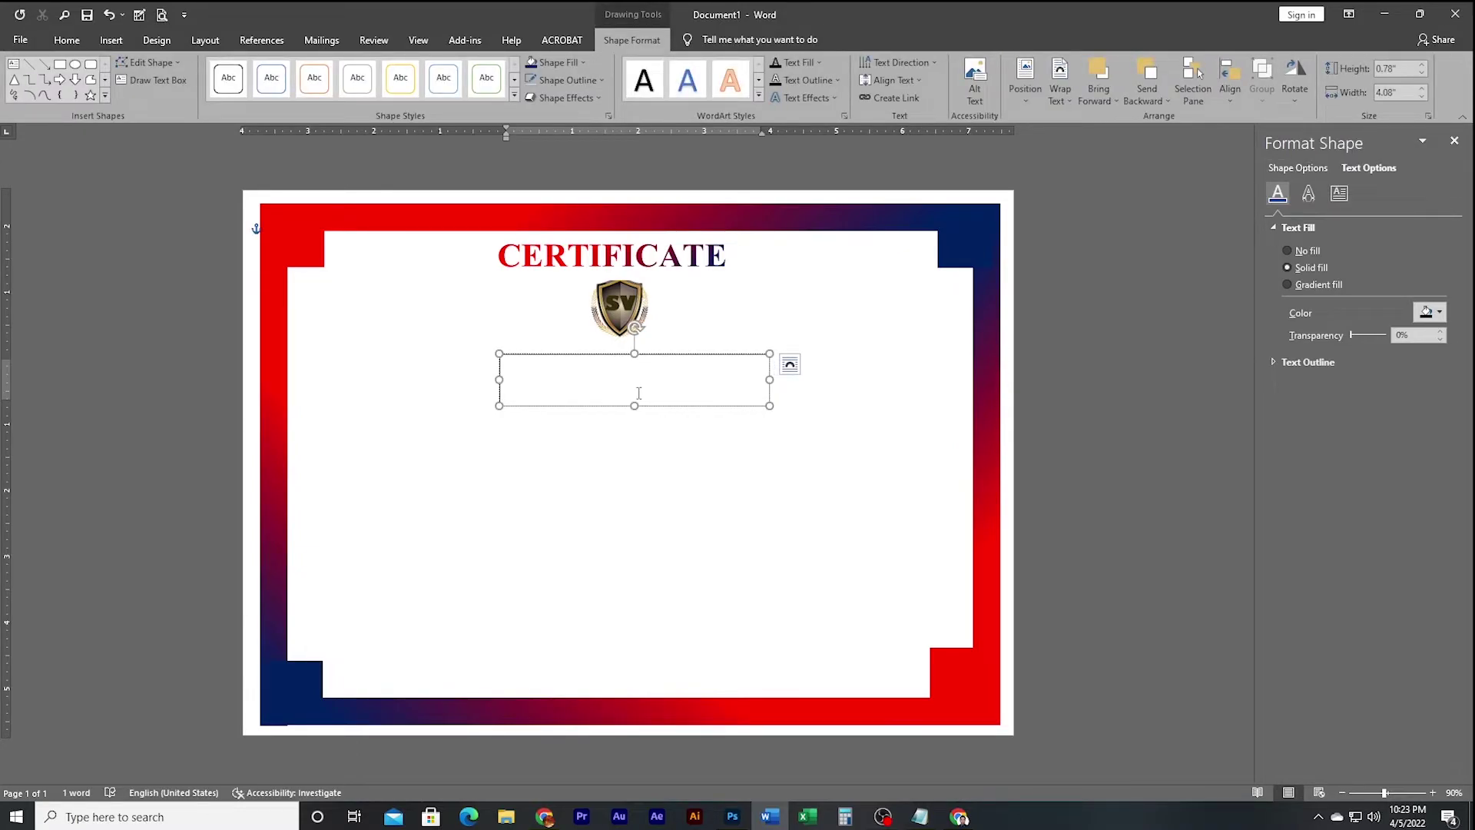
pyautogui.write('STUDENTS VILLAGE')
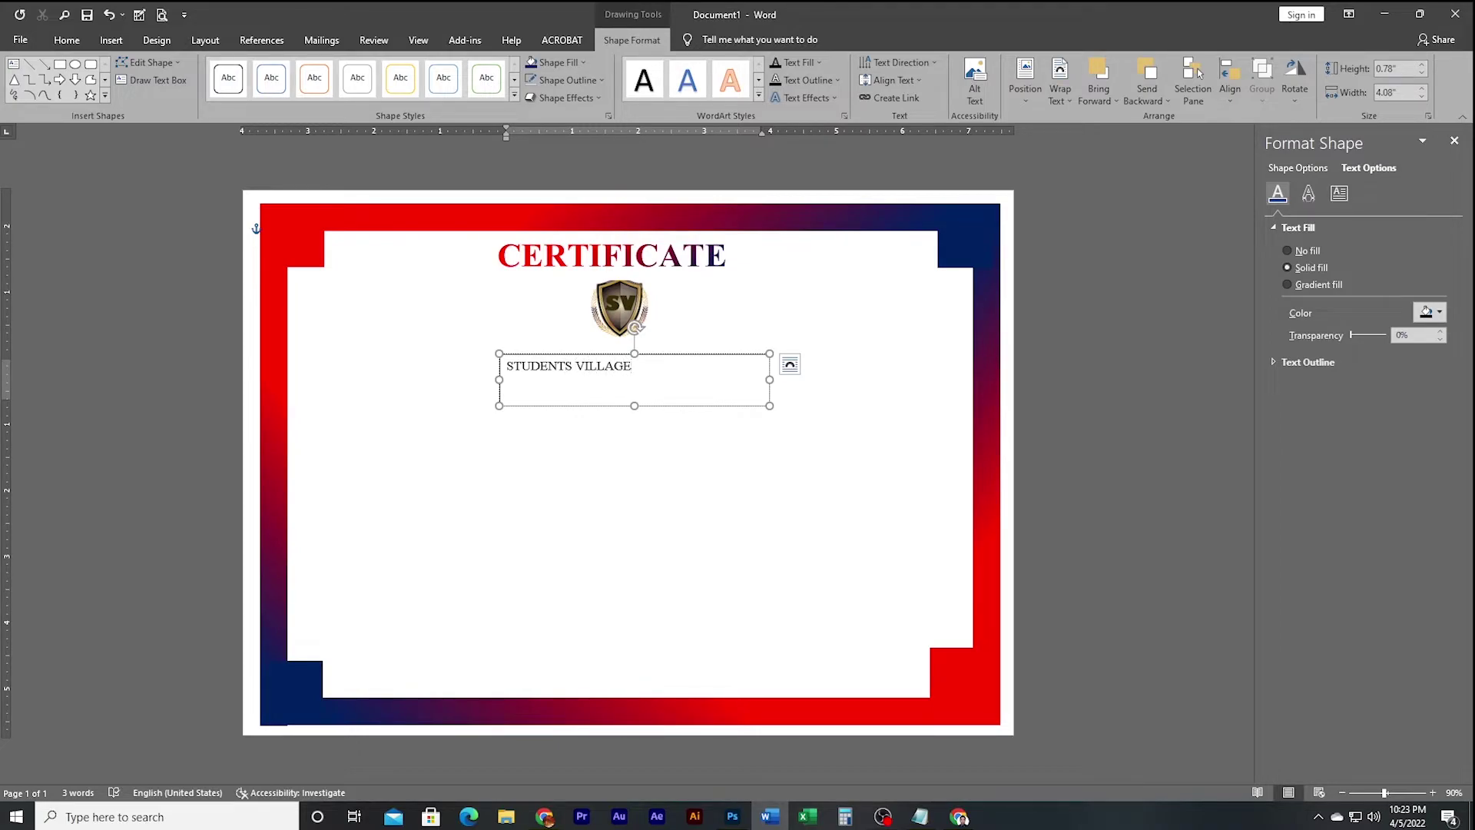
pyautogui.moveTo(614, 366); pyautogui.dragTo(504, 368)
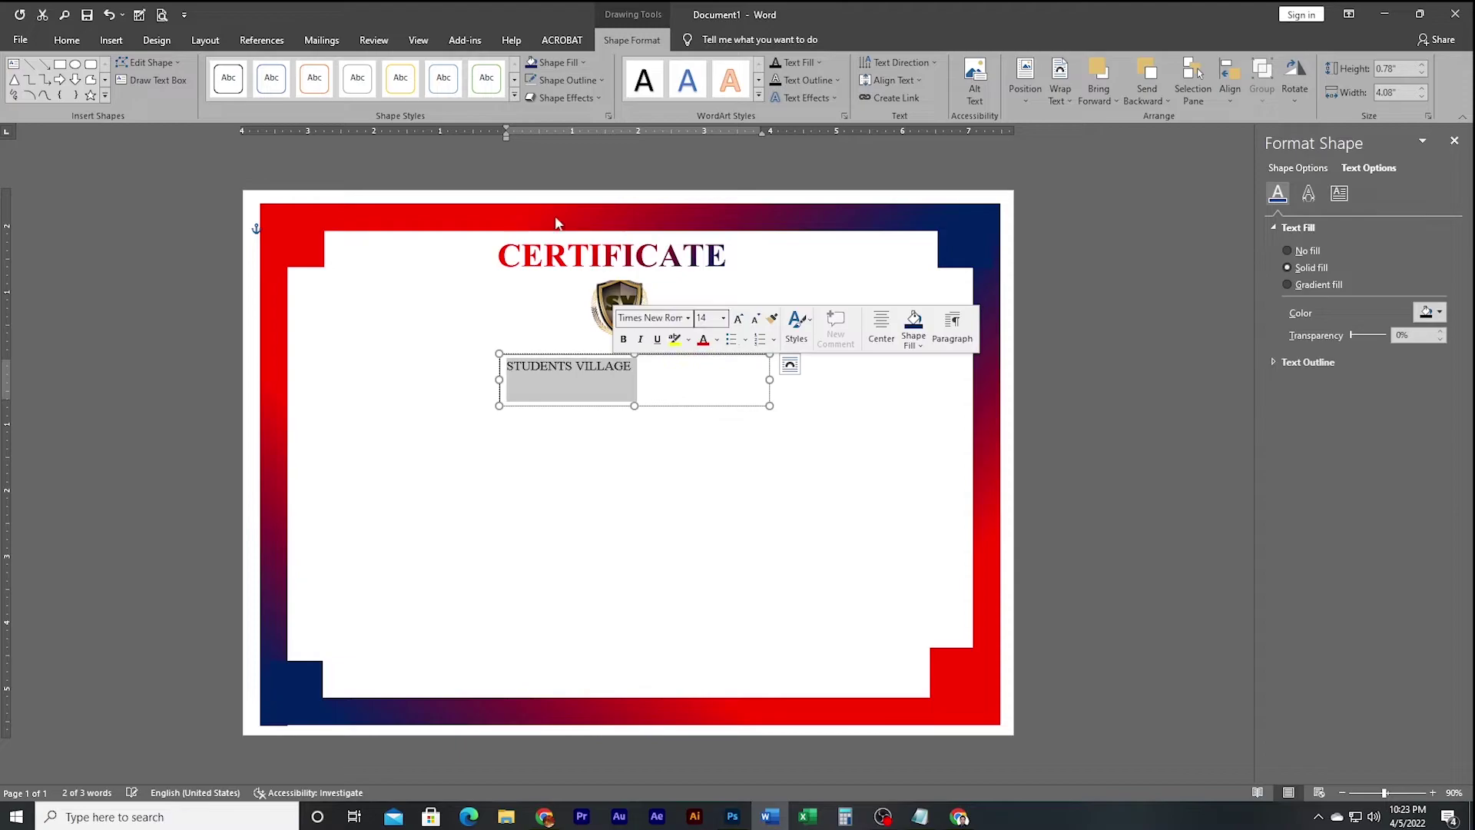
# Step: Make STUDENTS VILLAGE centred, bold and 26 pt, and centre its box under the logo
pyautogui.click(67, 40)
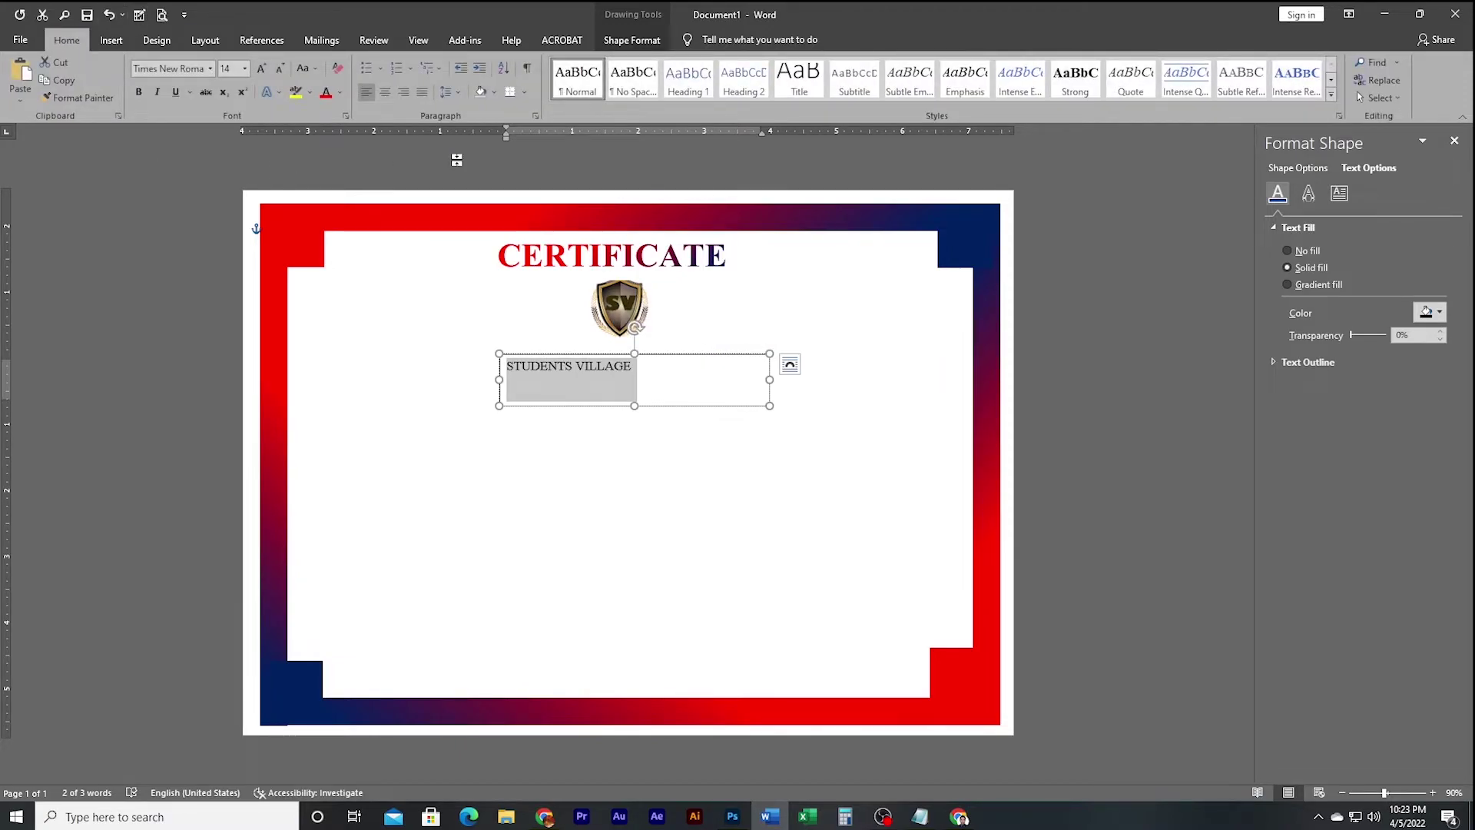
pyautogui.click(386, 98)
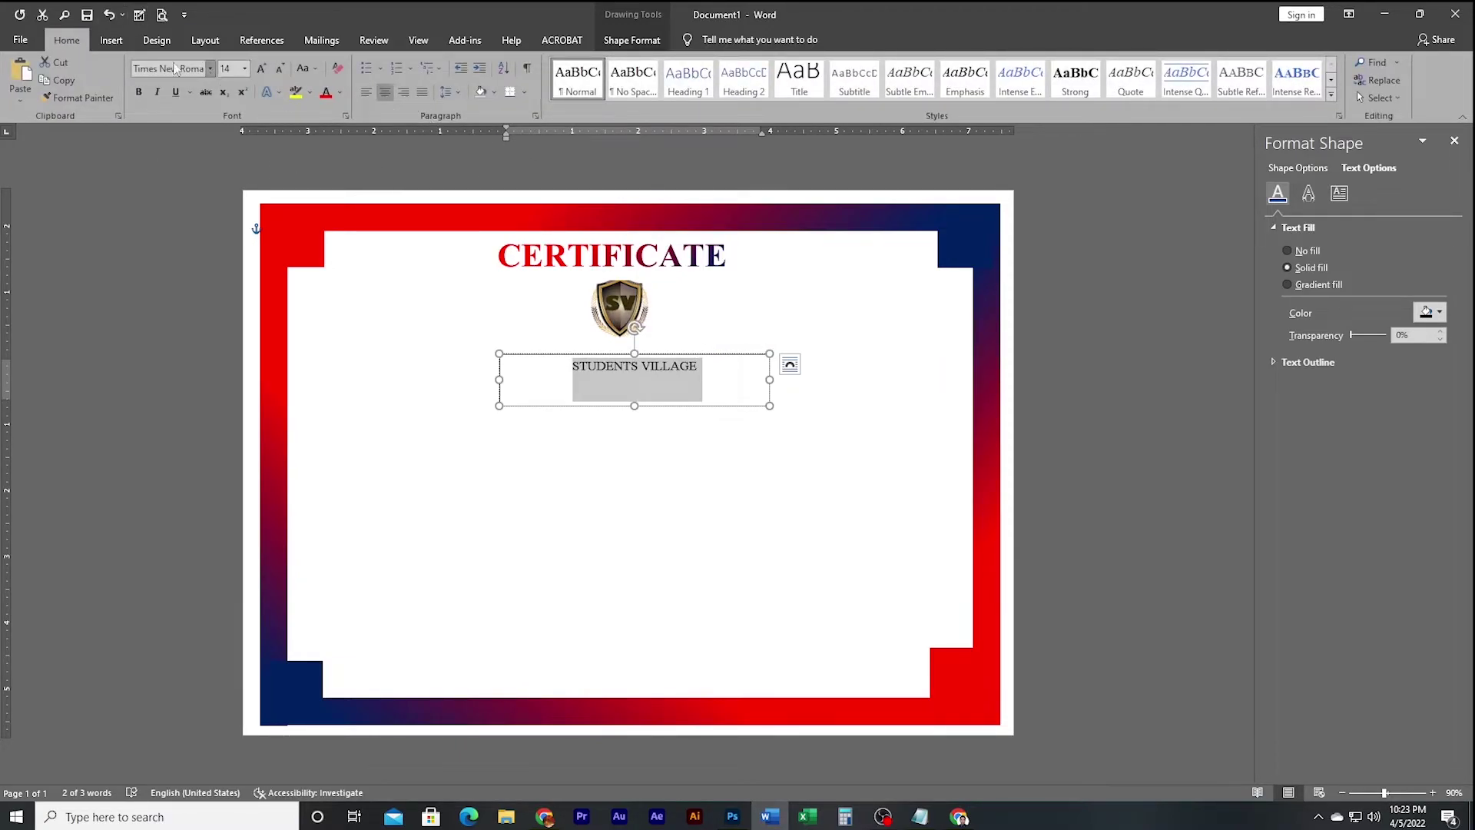
pyautogui.click(262, 71)
pyautogui.click(263, 71)
pyautogui.click(263, 70)
pyautogui.click(262, 71)
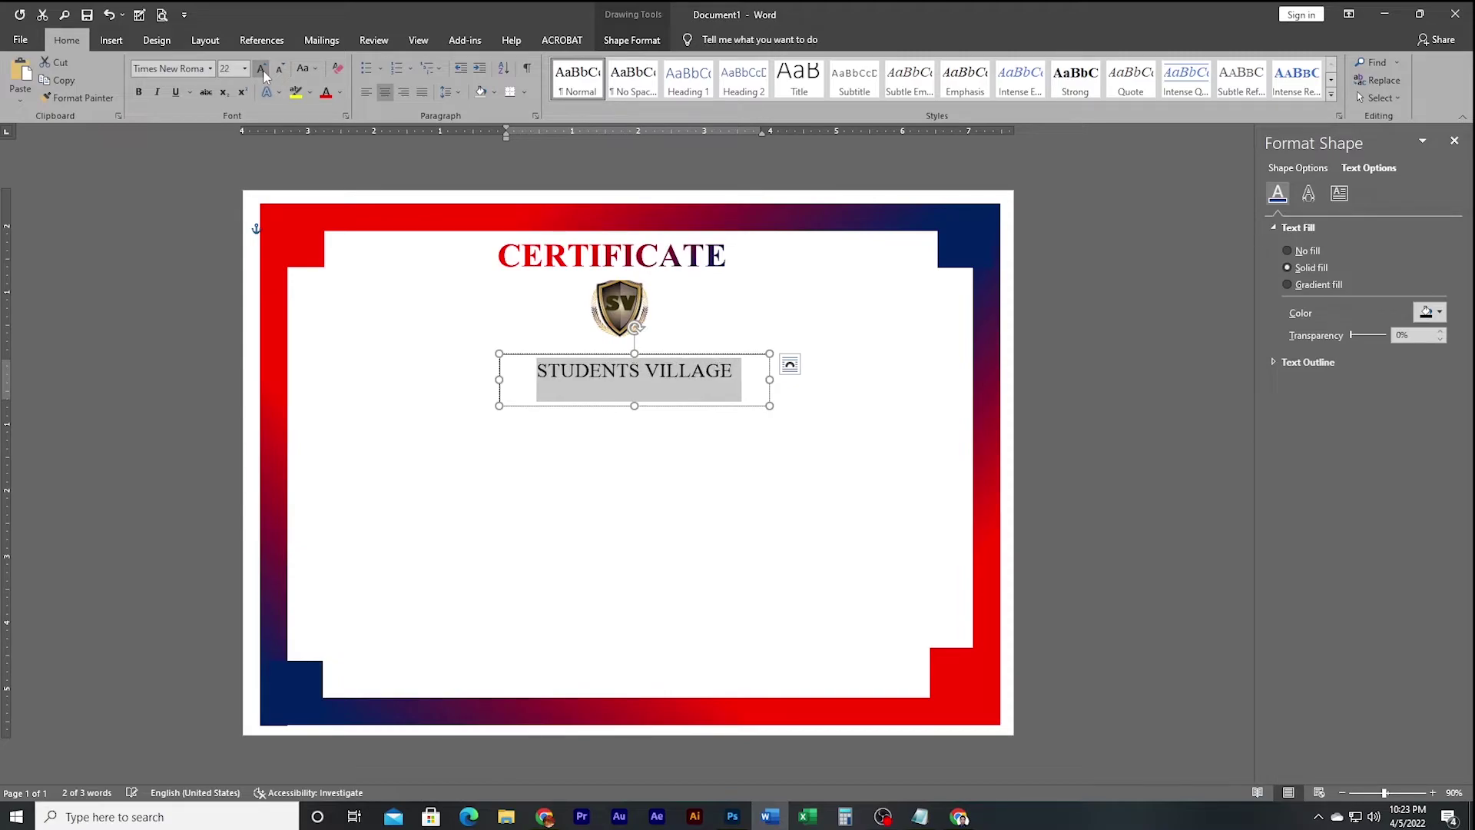
pyautogui.click(262, 71)
pyautogui.click(263, 71)
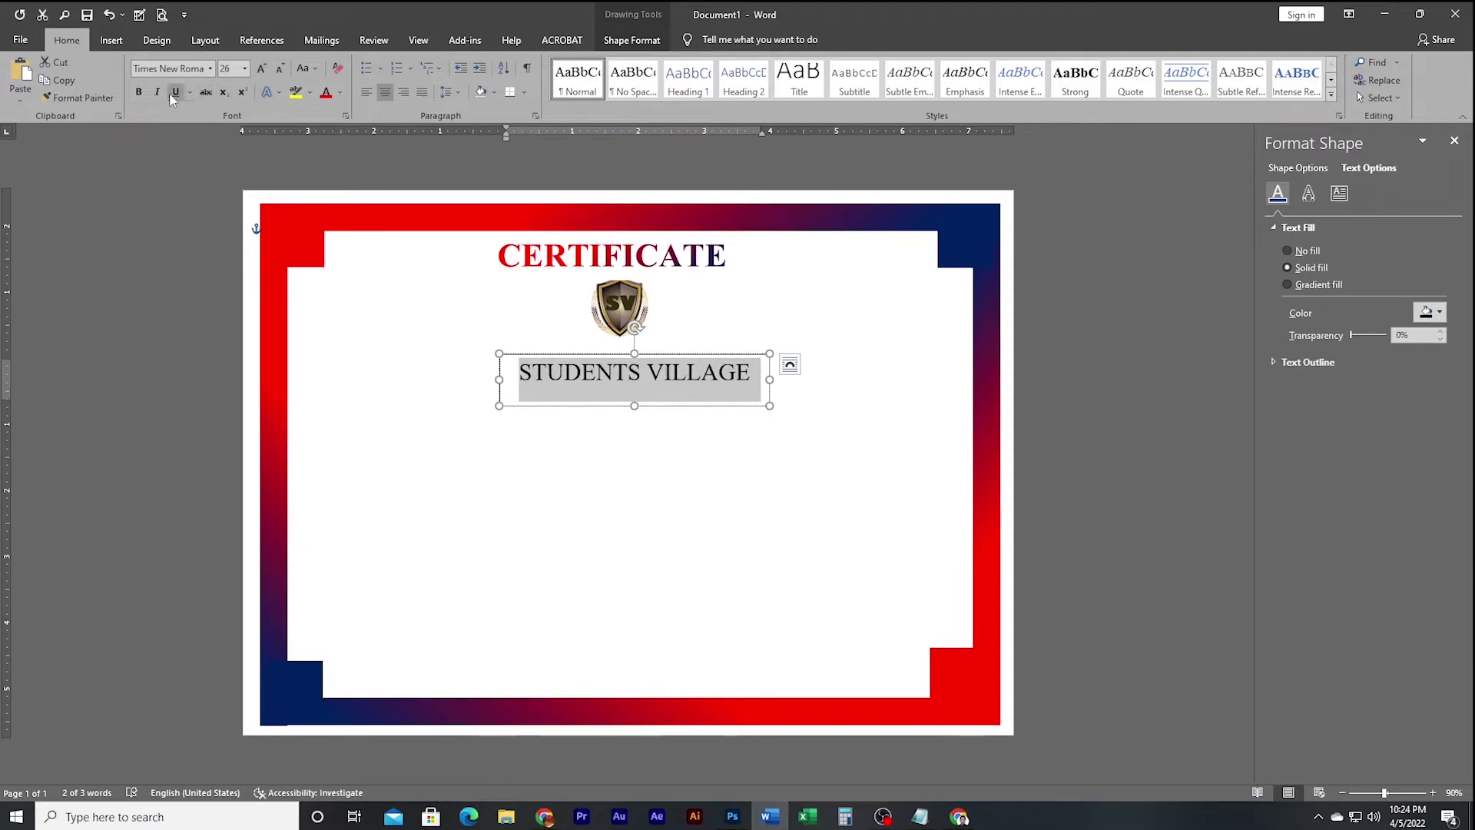
pyautogui.click(138, 91)
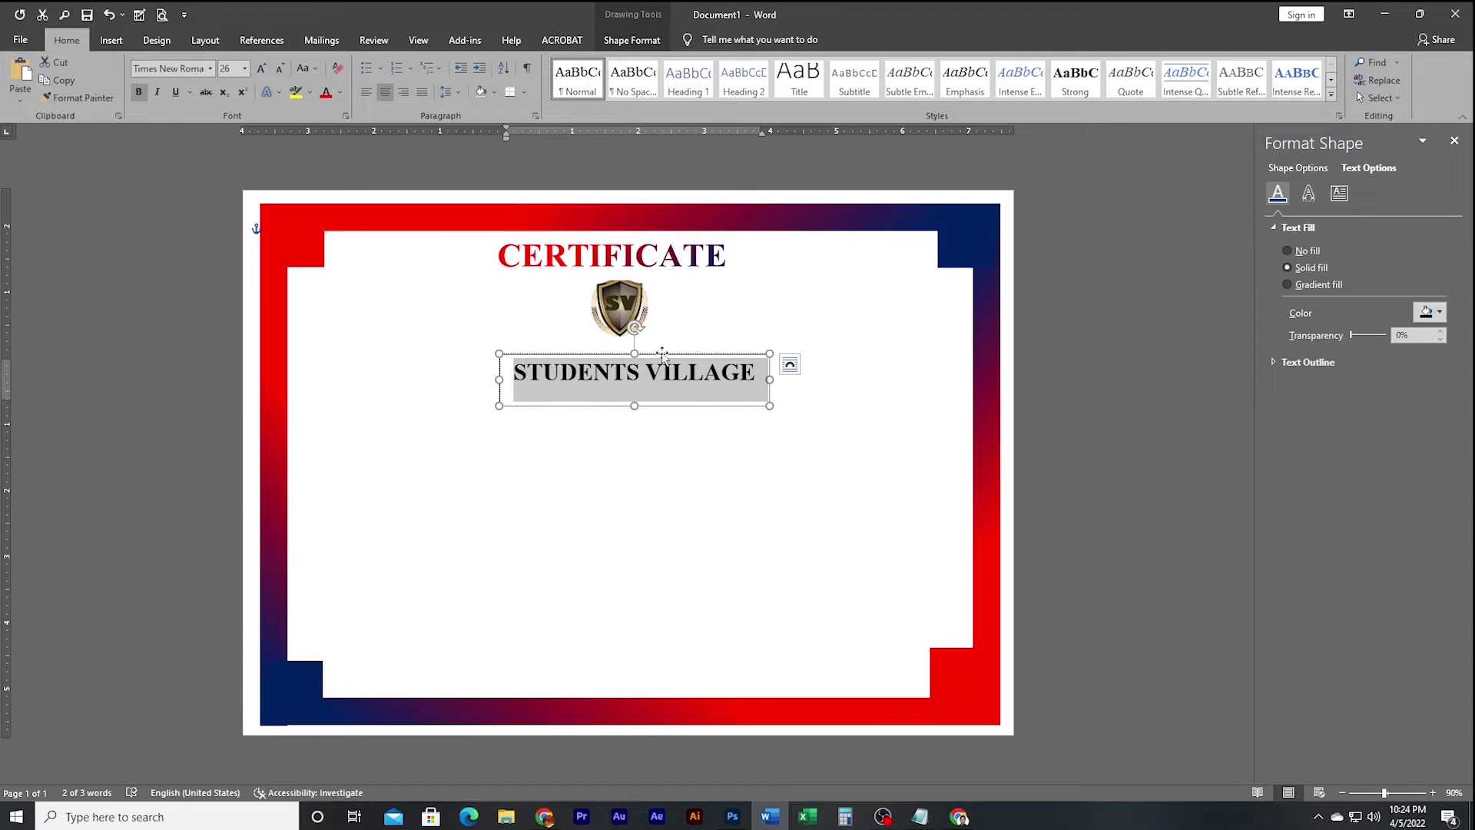
pyautogui.moveTo(662, 357); pyautogui.dragTo(643, 355)
pyautogui.moveTo(662, 342); pyautogui.dragTo(649, 346)
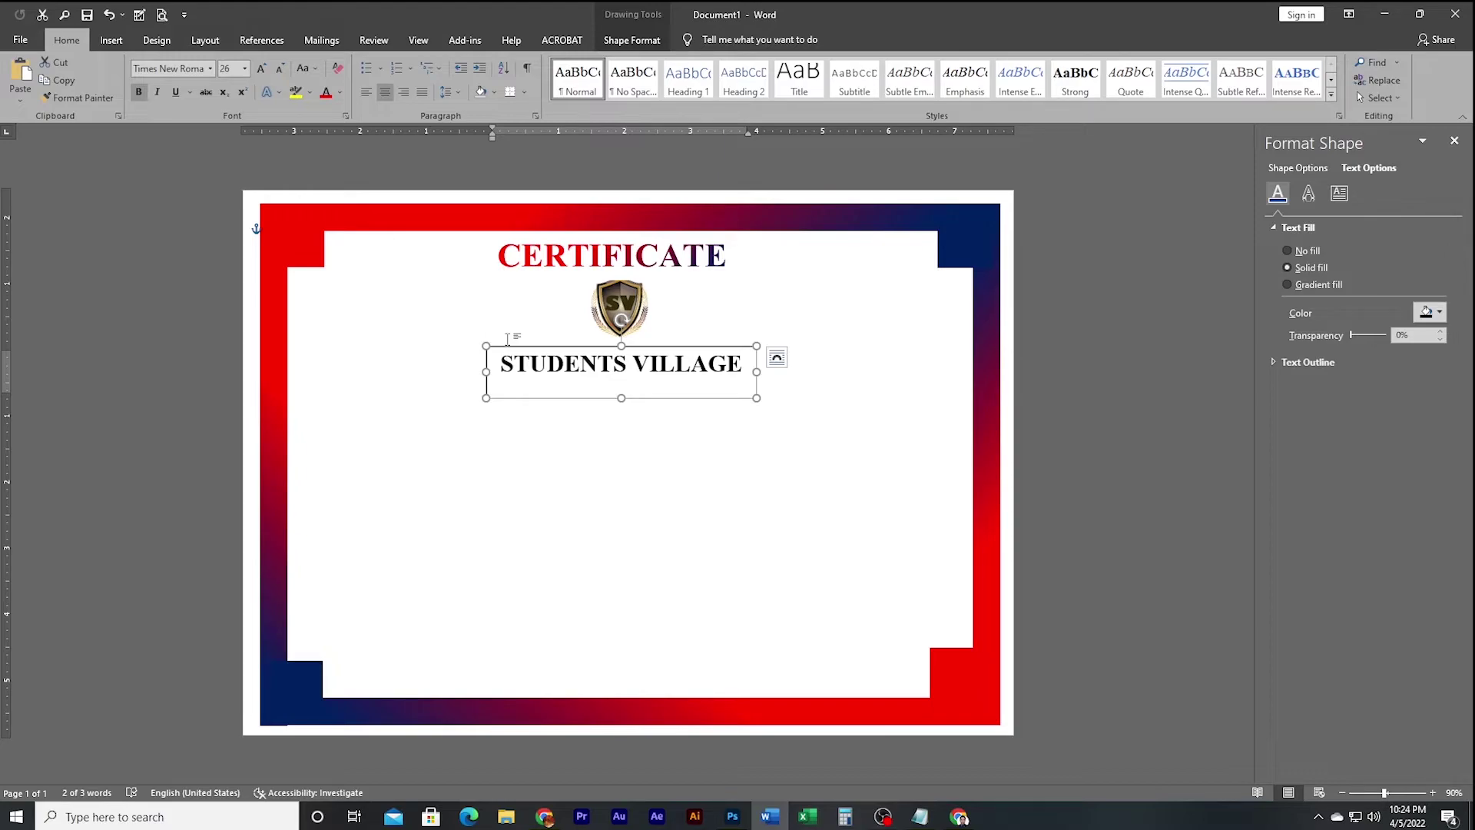
# Step: Colour STUDENTS VILLAGE red and set its text box to No Outline
pyautogui.click(339, 93)
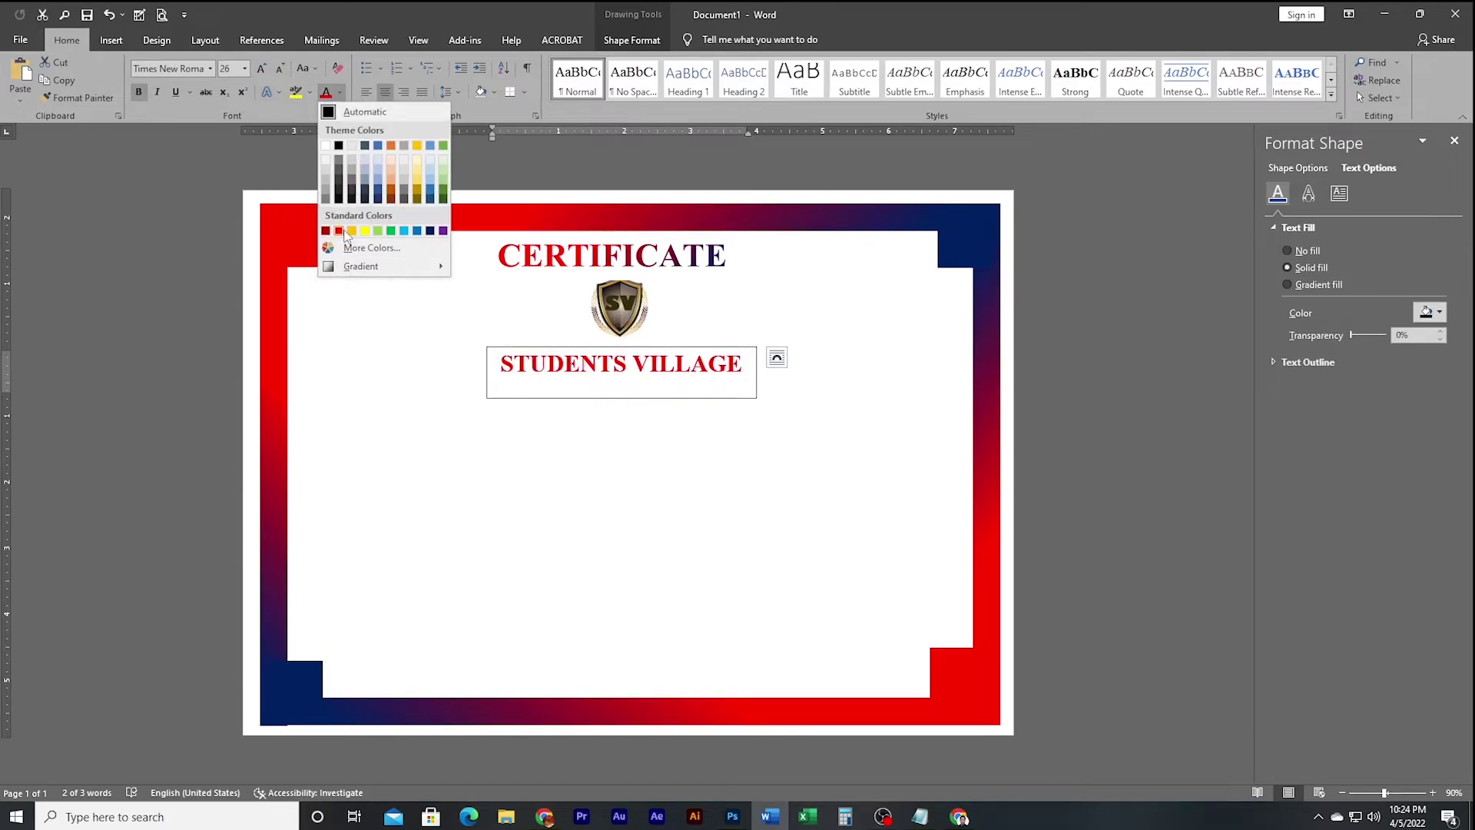
pyautogui.click(340, 231)
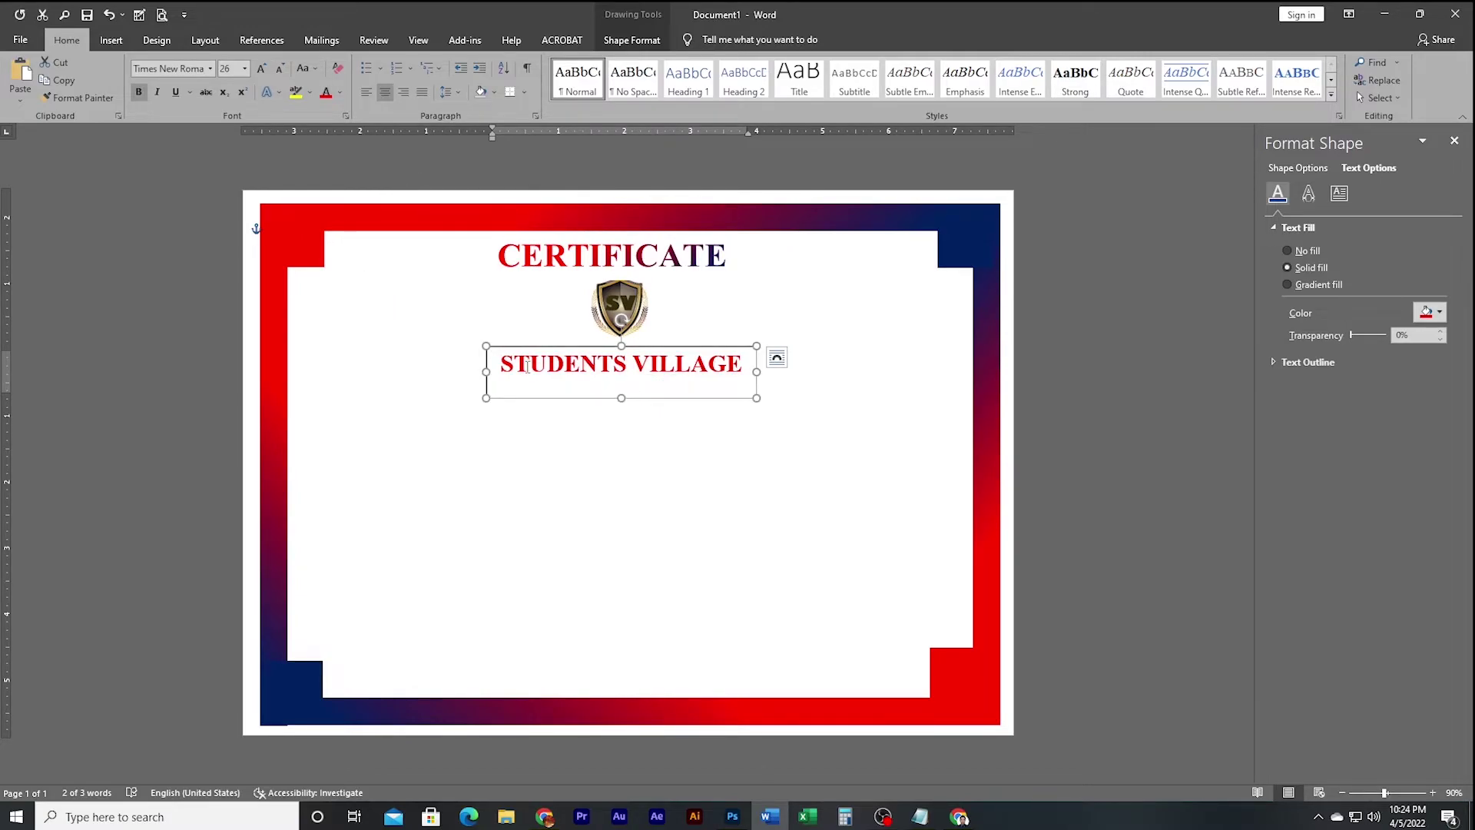
pyautogui.click(628, 40)
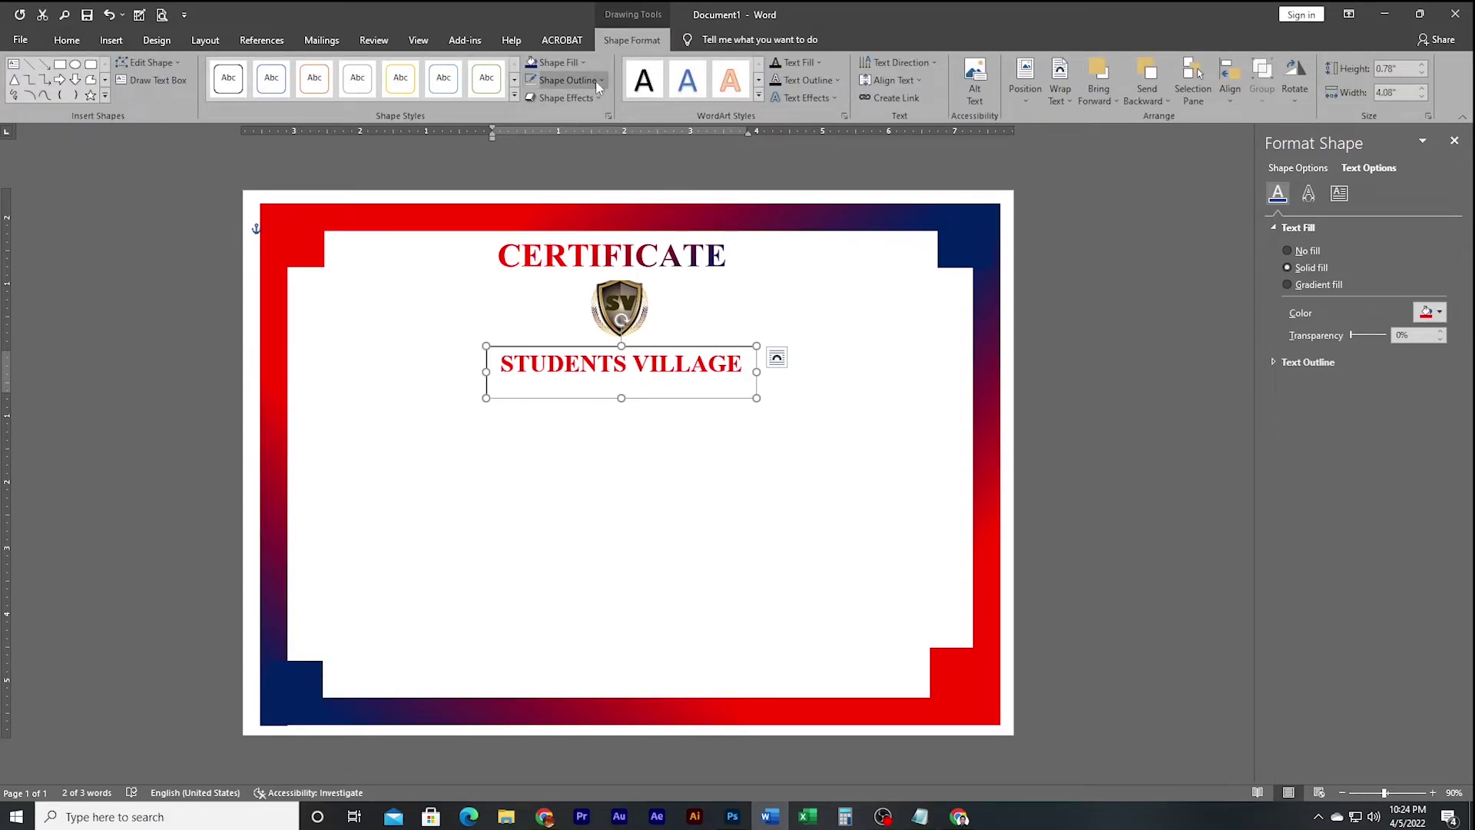
pyautogui.click(596, 80)
pyautogui.click(607, 216)
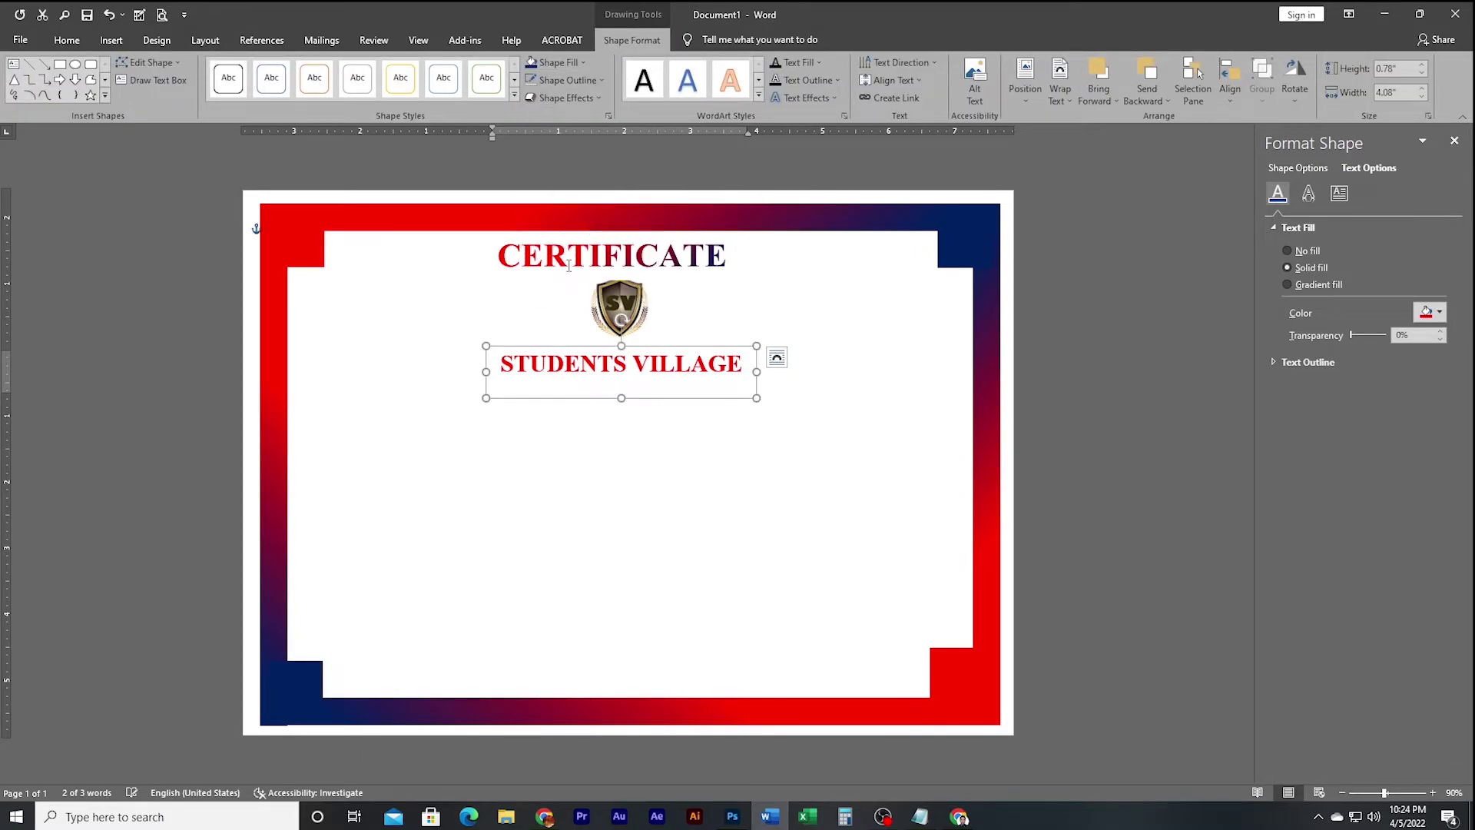
pyautogui.click(632, 421)
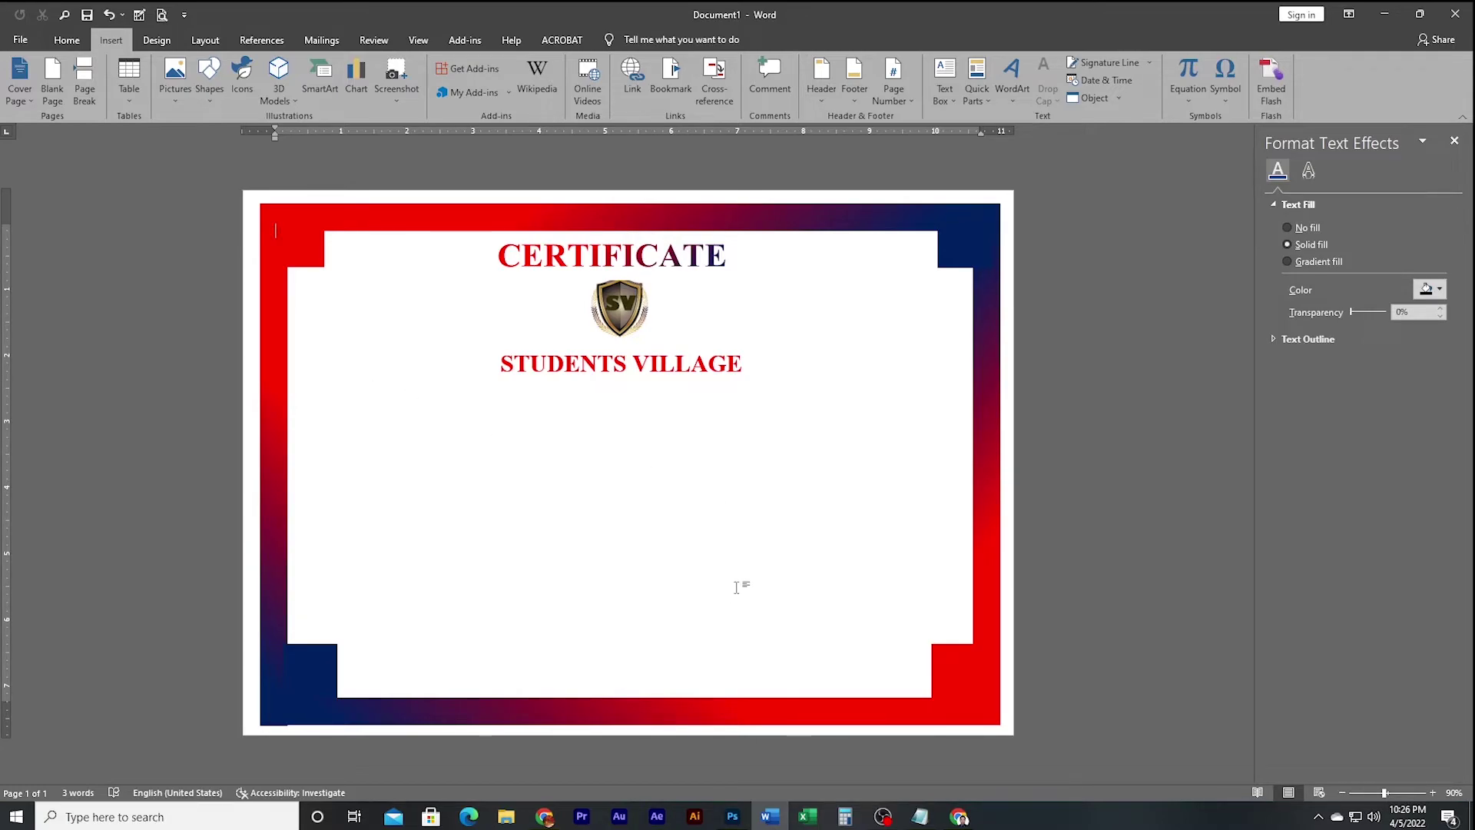
# Step: Start drawing a large text box below STUDENTS VILLAGE
pyautogui.click(209, 81)
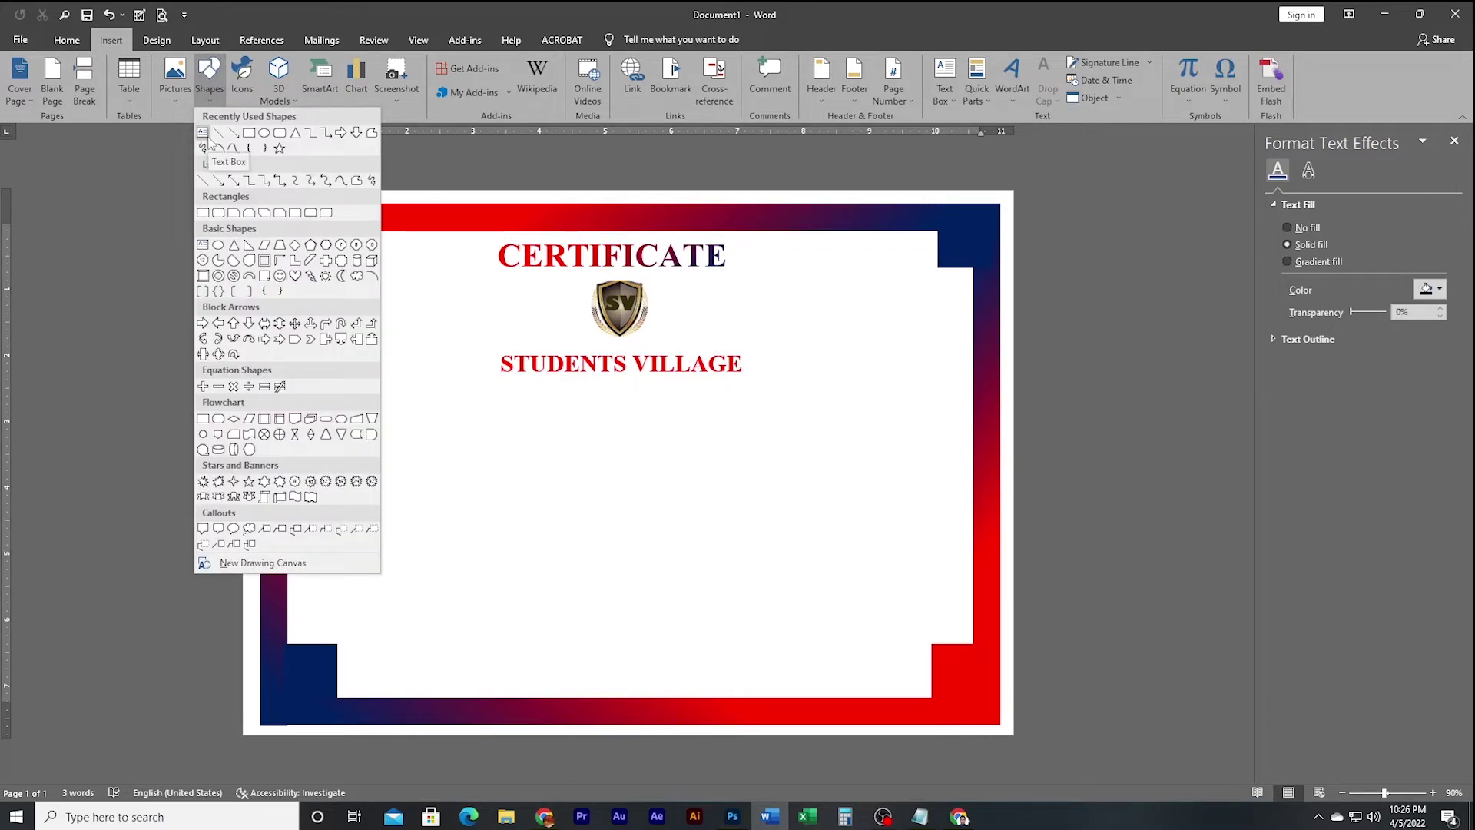
pyautogui.click(203, 133)
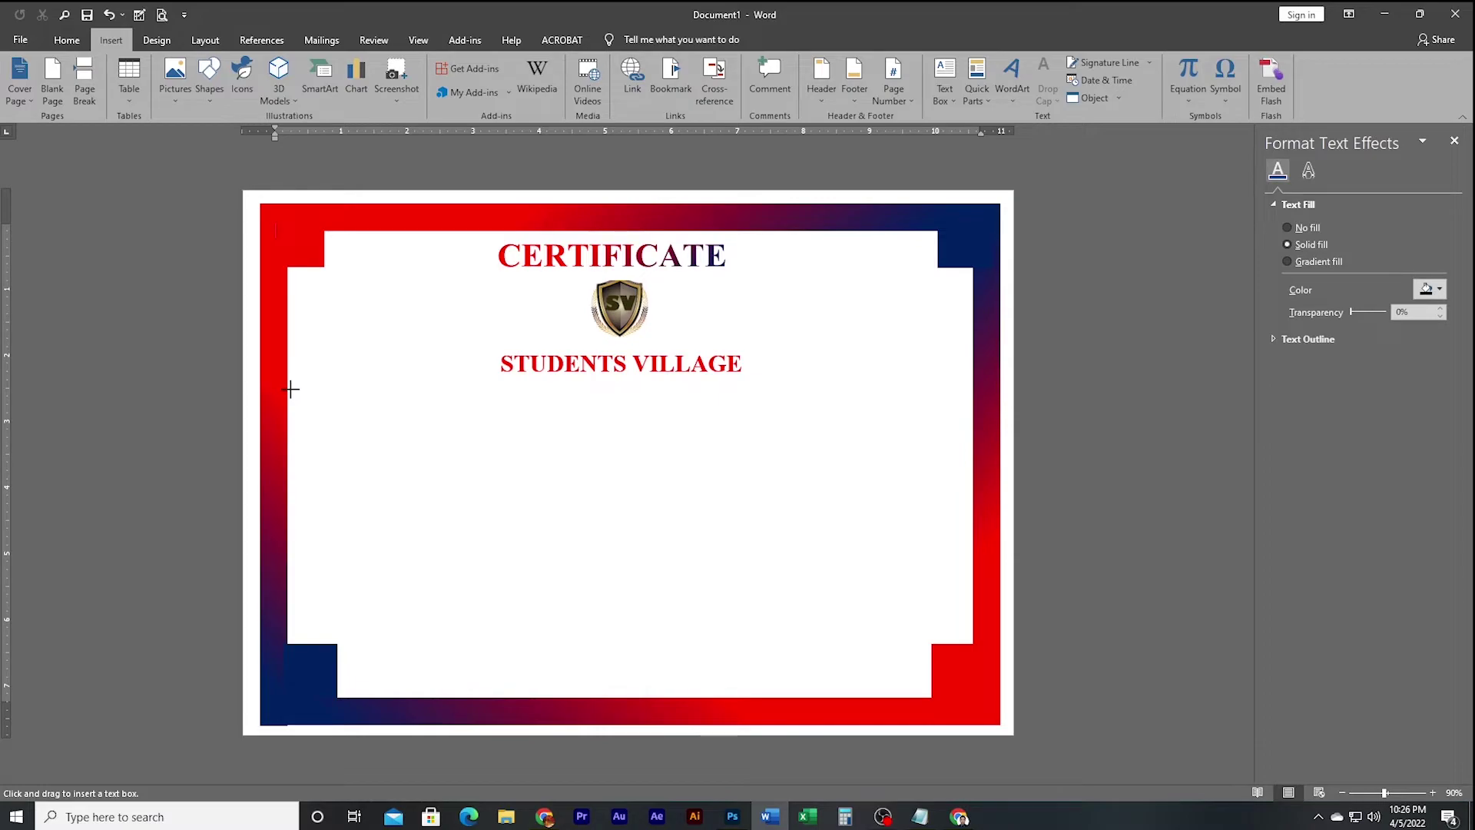
pyautogui.moveTo(290, 390)
pyautogui.mouseDown()
pyautogui.moveTo(971, 639)
pyautogui.moveTo(956, 634)
pyautogui.mouseUp()
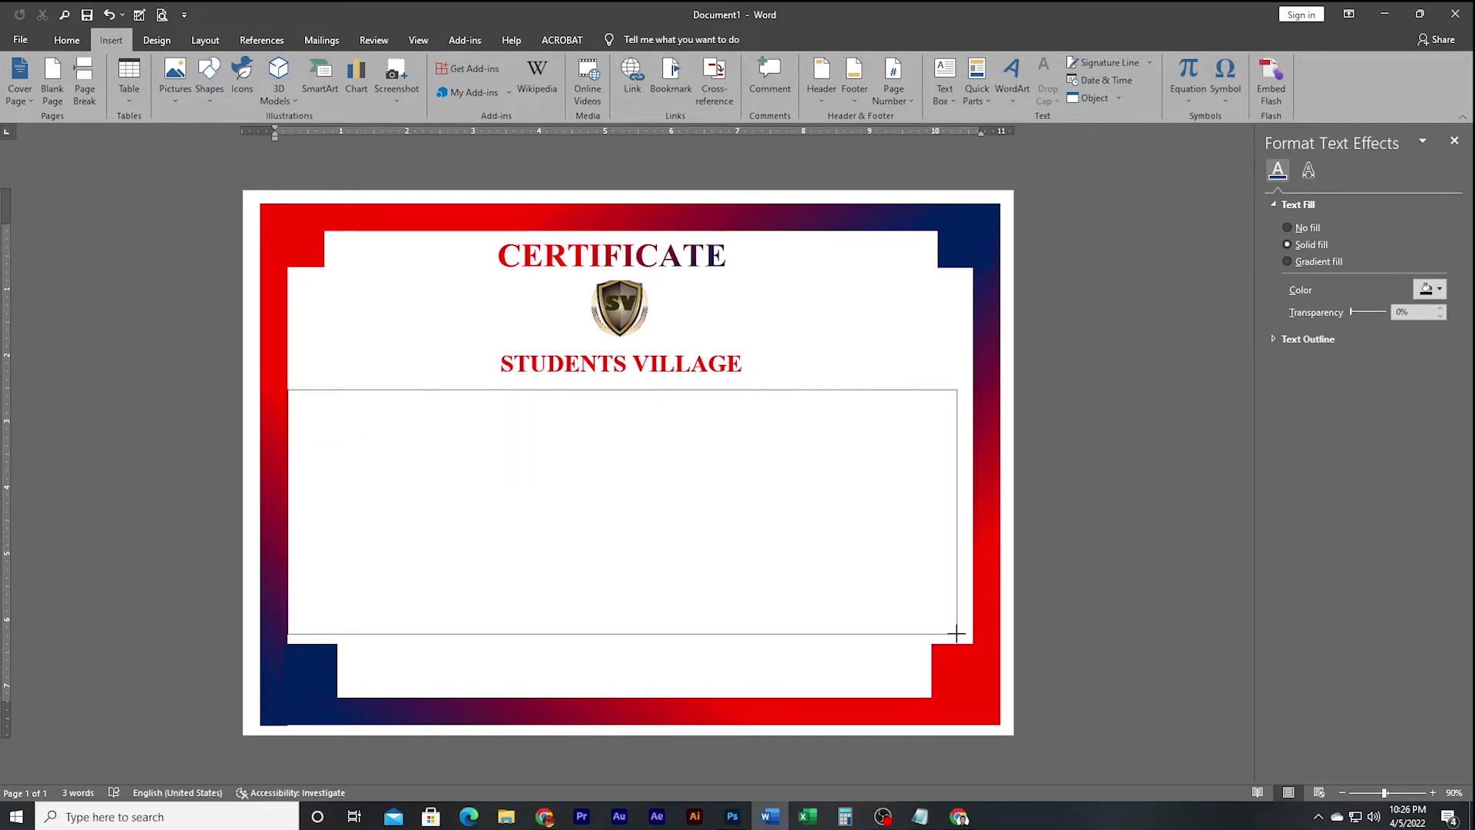
# Step: Copy the wording from the Certificate text document and paste it into the large text box
pyautogui.moveTo(957, 633); pyautogui.dragTo(963, 633)
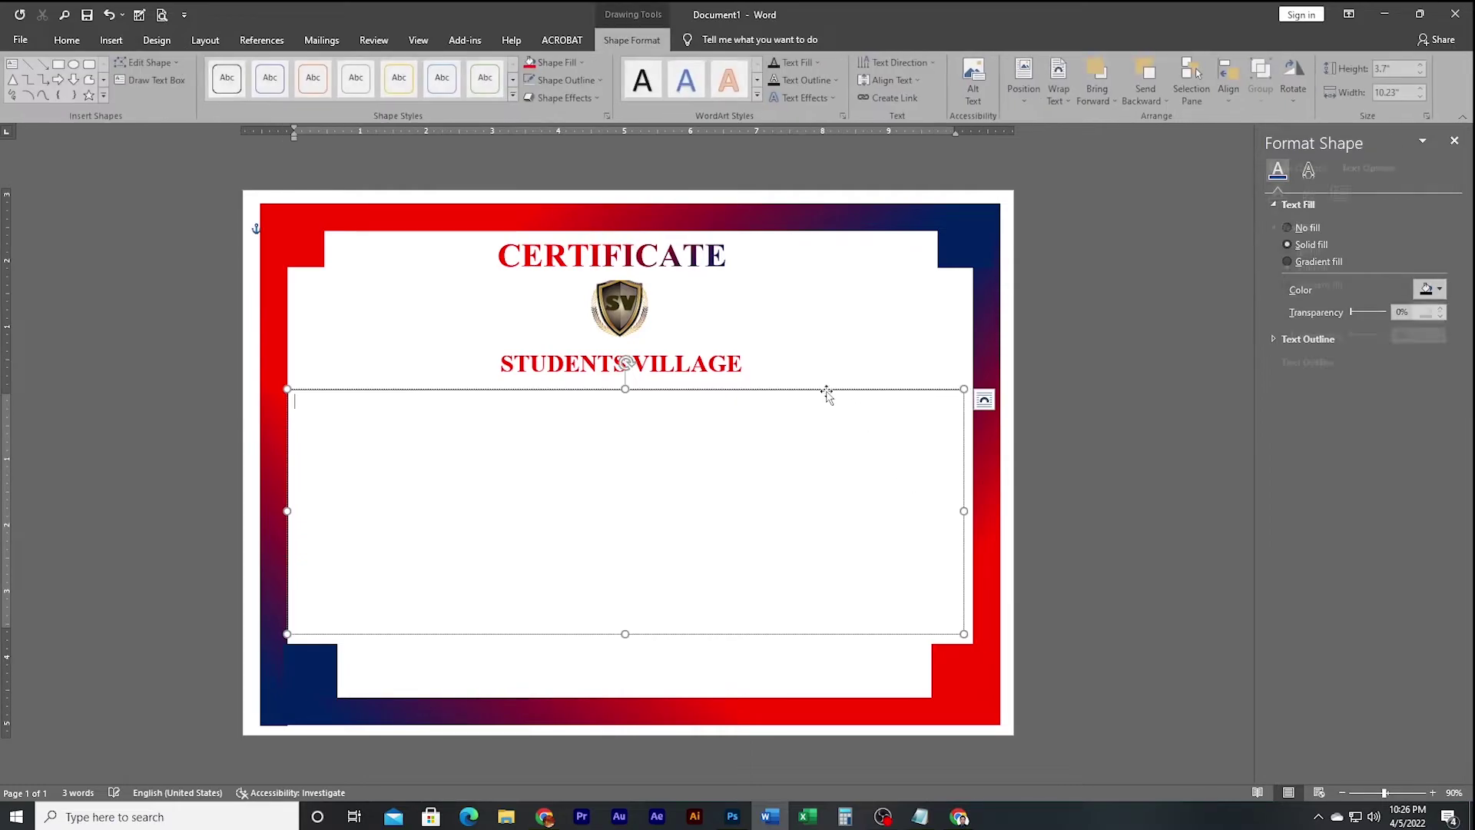
pyautogui.hotkey('ctrl', 'Right')
pyautogui.hotkey('ctrl', 'Right')
pyautogui.hotkey('ctrl', 'Right')
pyautogui.hotkey('ctrl', 'Right')
pyautogui.hotkey('ctrl', 'Right')
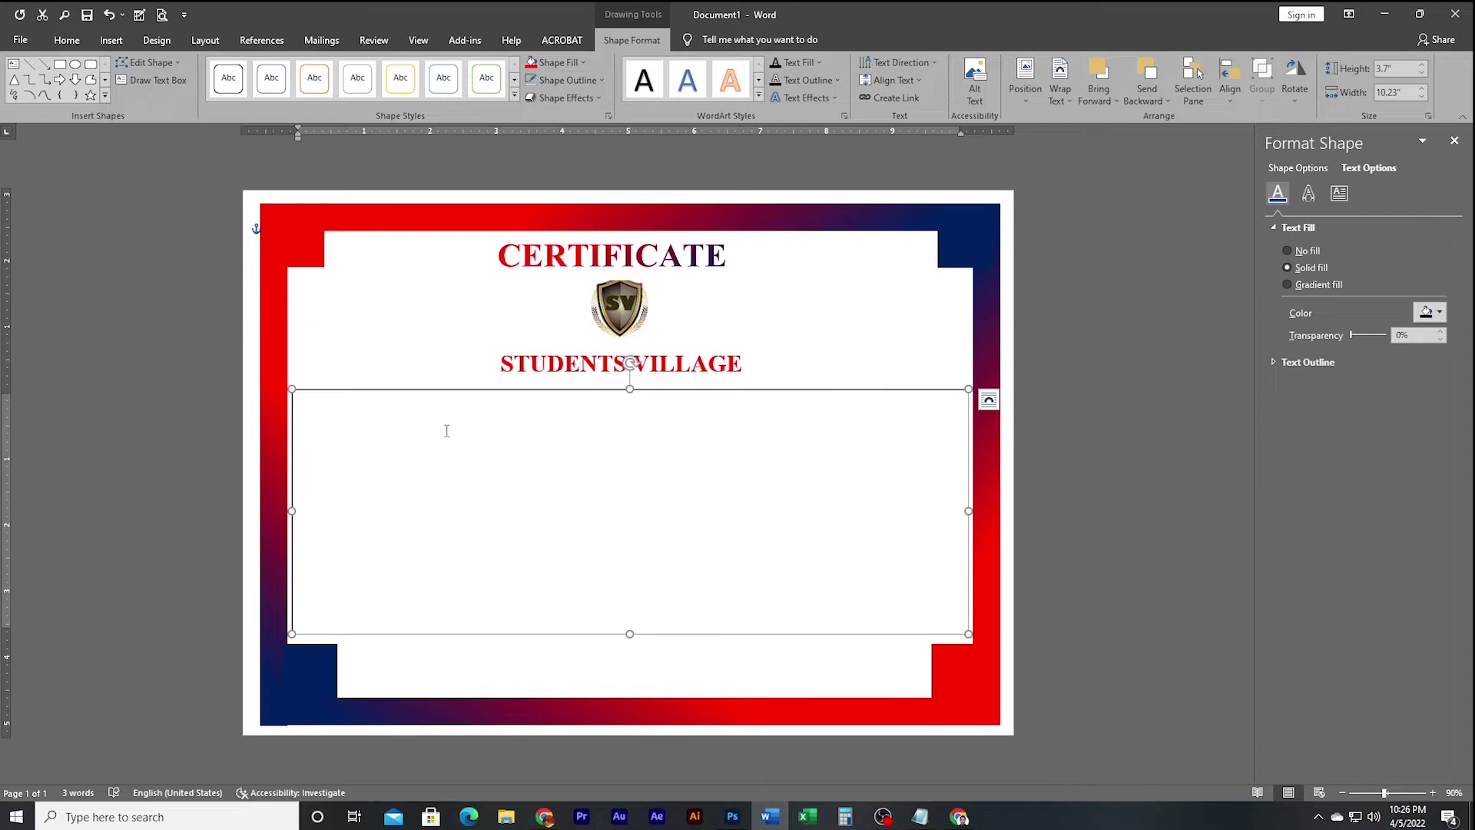
pyautogui.click(17, 43)
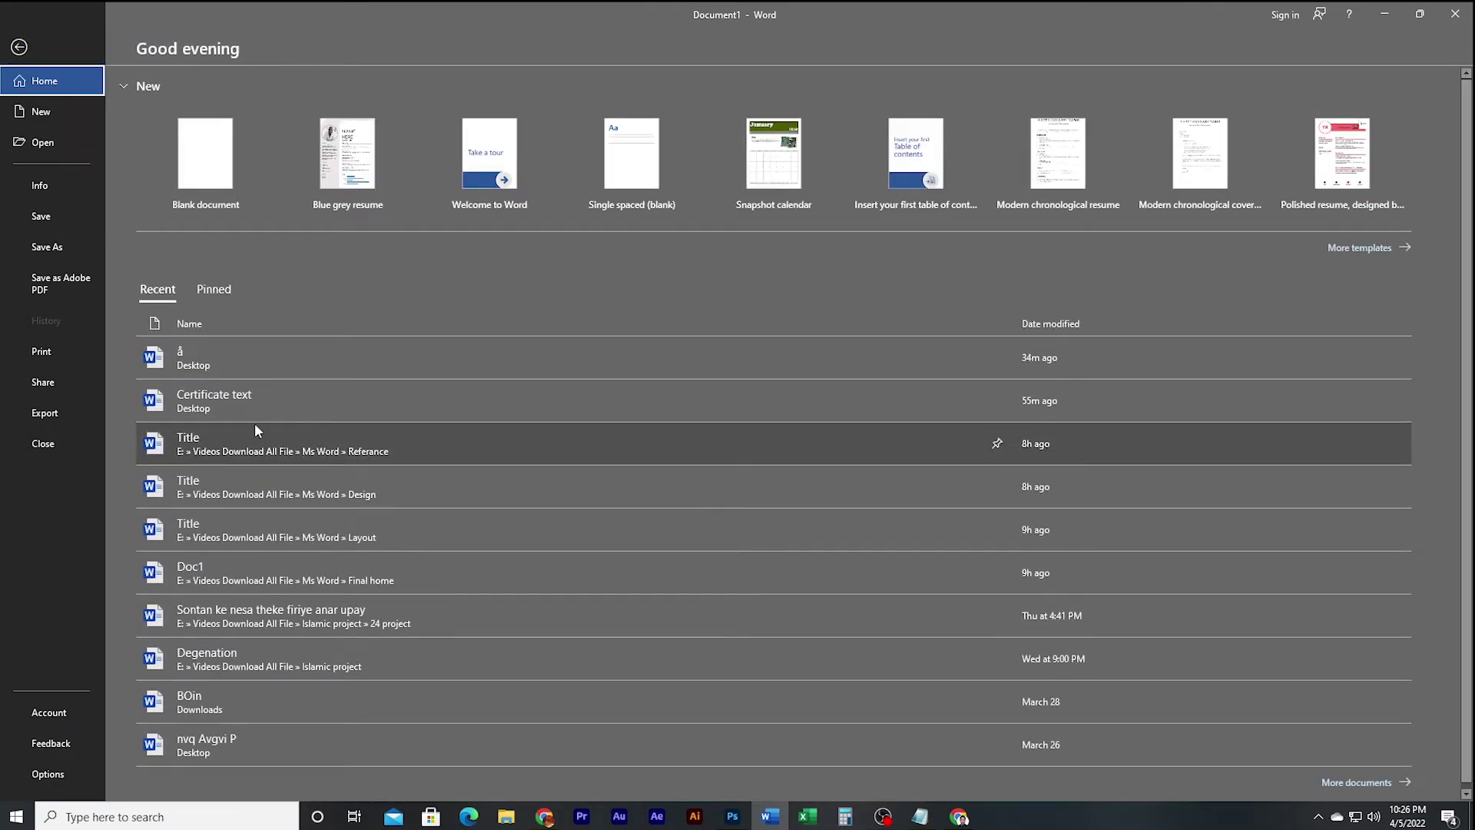
pyautogui.click(255, 393)
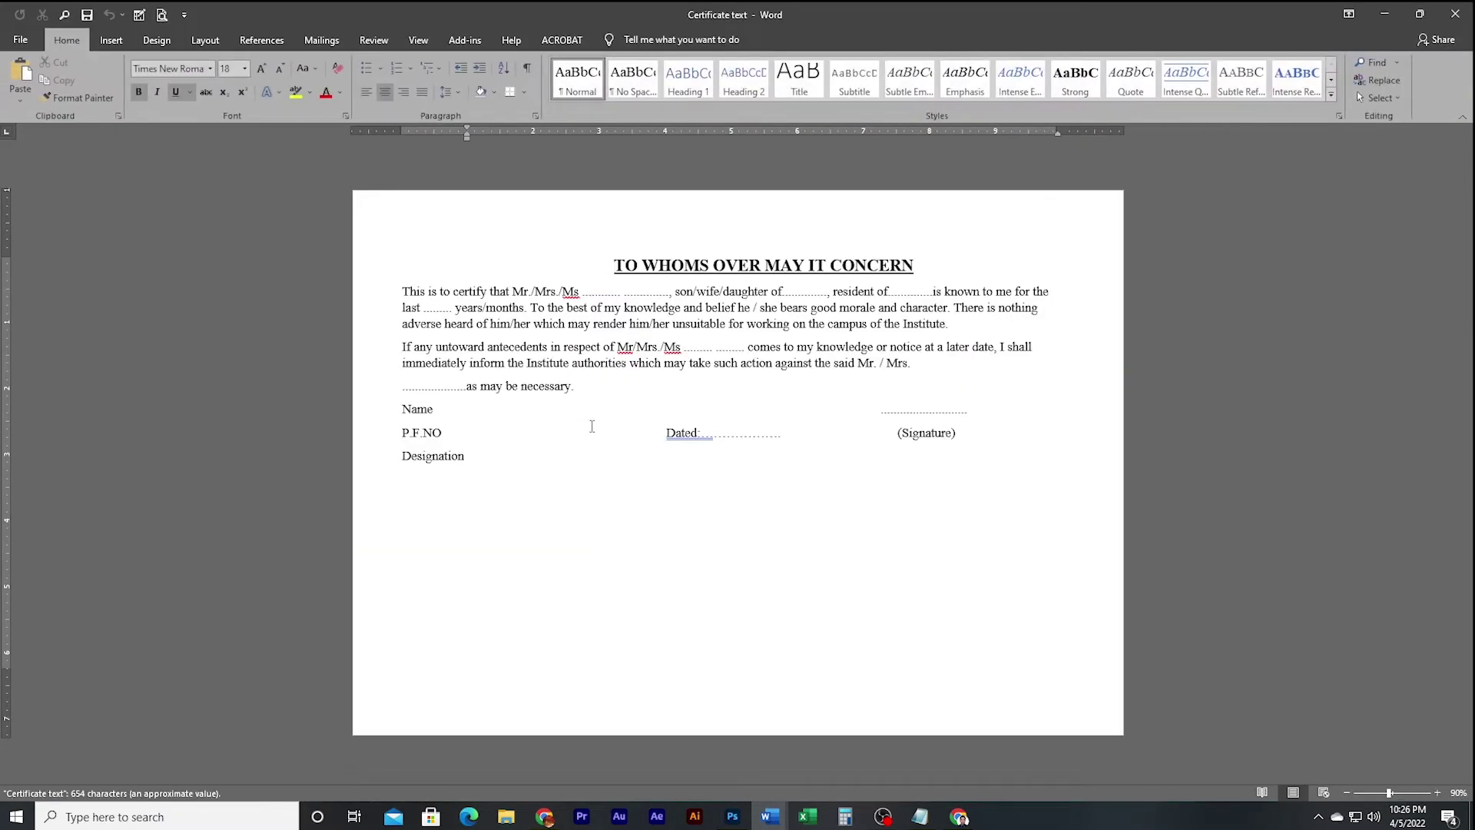
pyautogui.moveTo(357, 274)
pyautogui.mouseDown()
pyautogui.moveTo(355, 473)
pyautogui.moveTo(849, 517)
pyautogui.mouseUp()
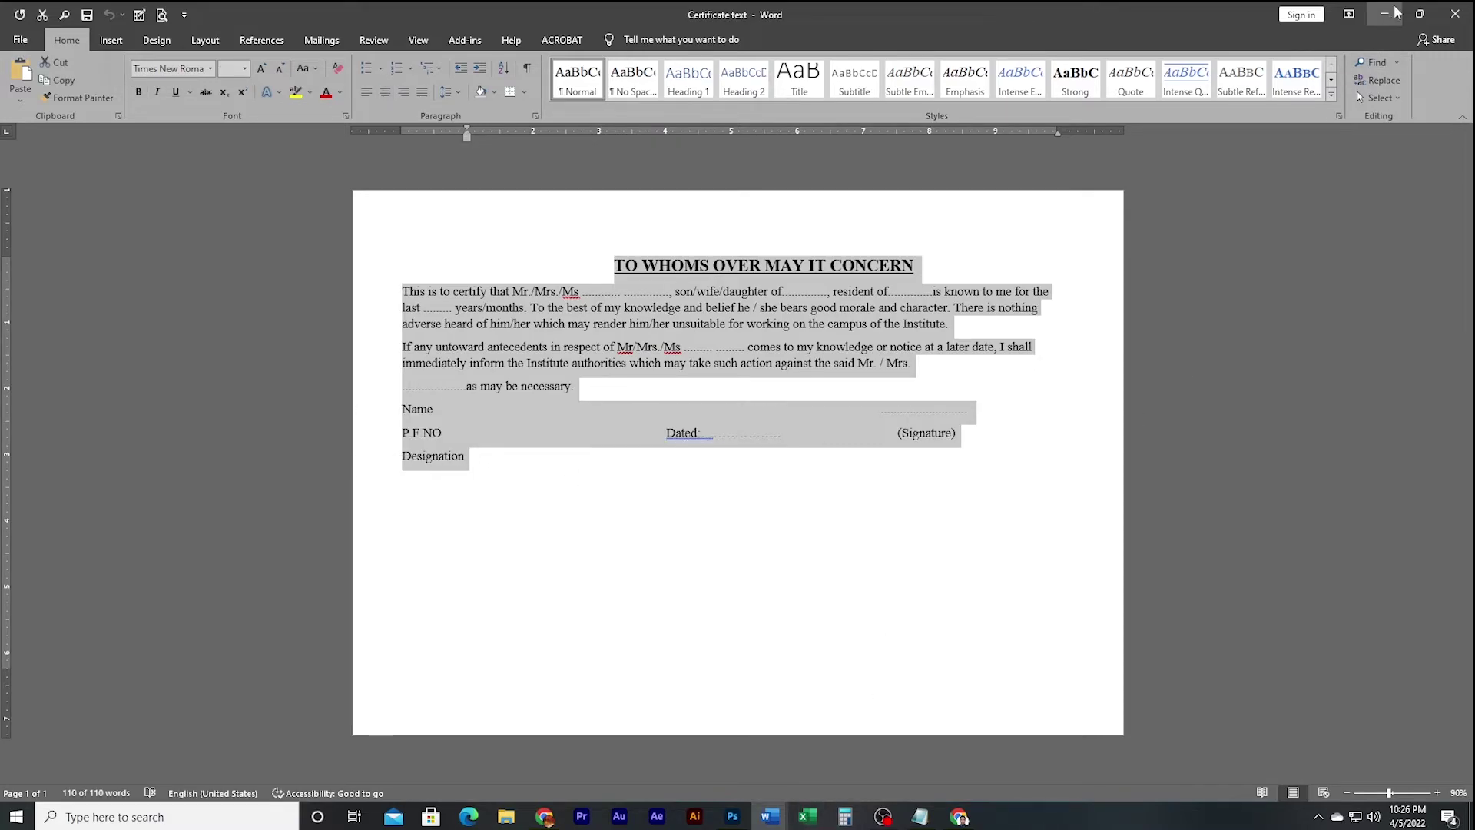
pyautogui.click(1390, 17)
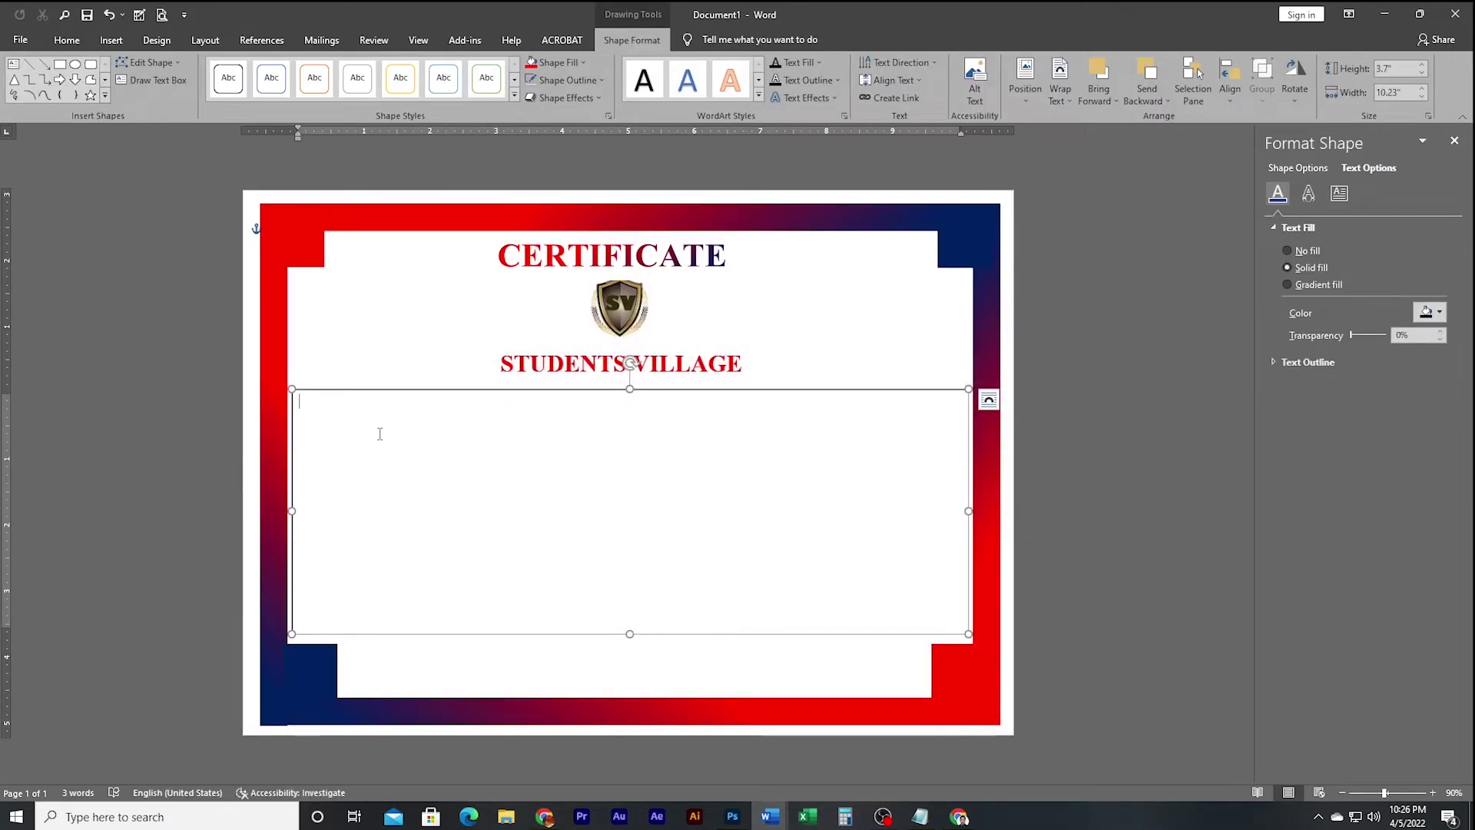
pyautogui.hotkey('ctrl', 'v')
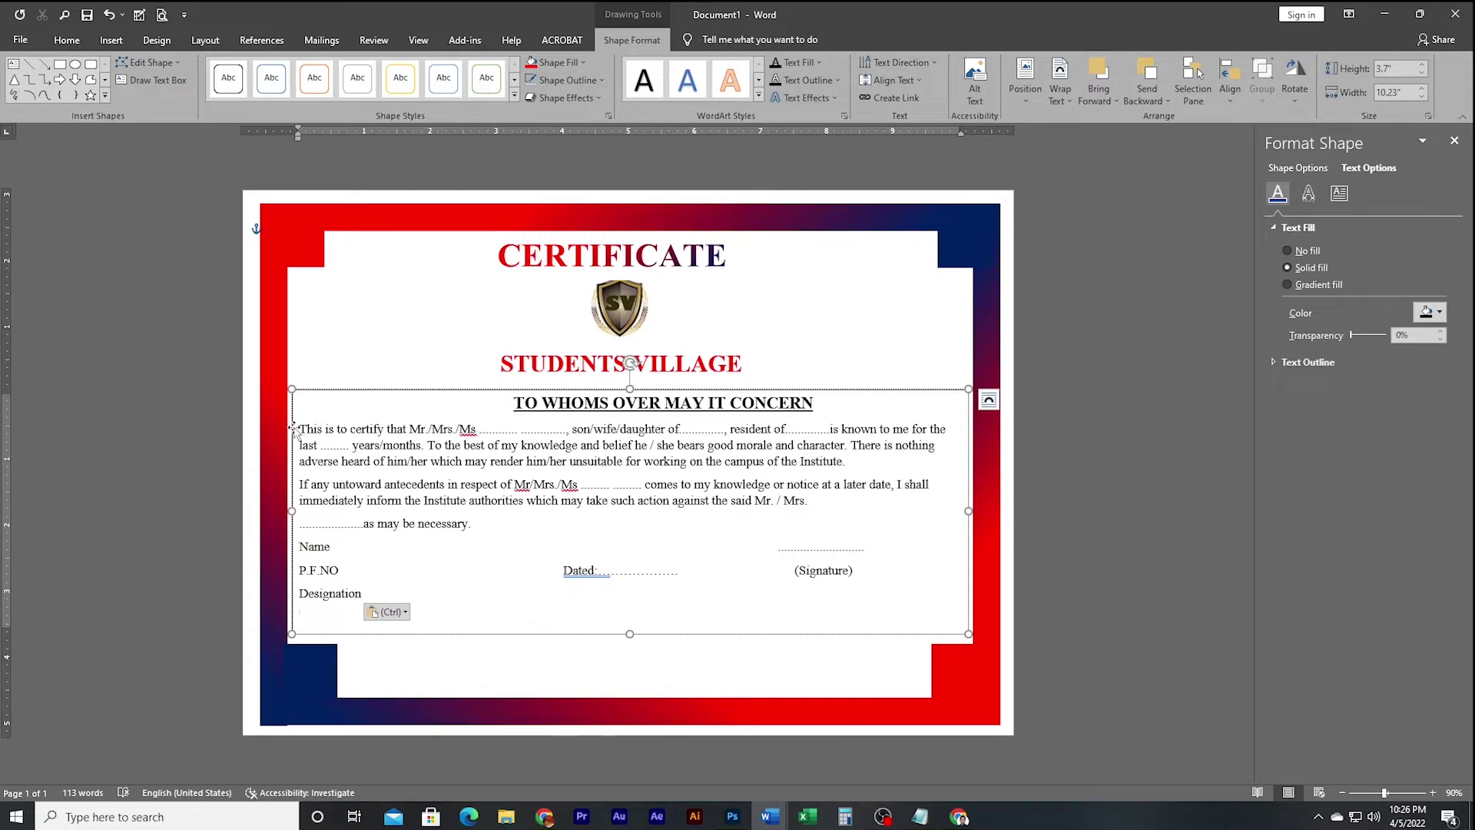
# Step: Set the declaration text box to No Fill and No Outline
pyautogui.click(351, 389)
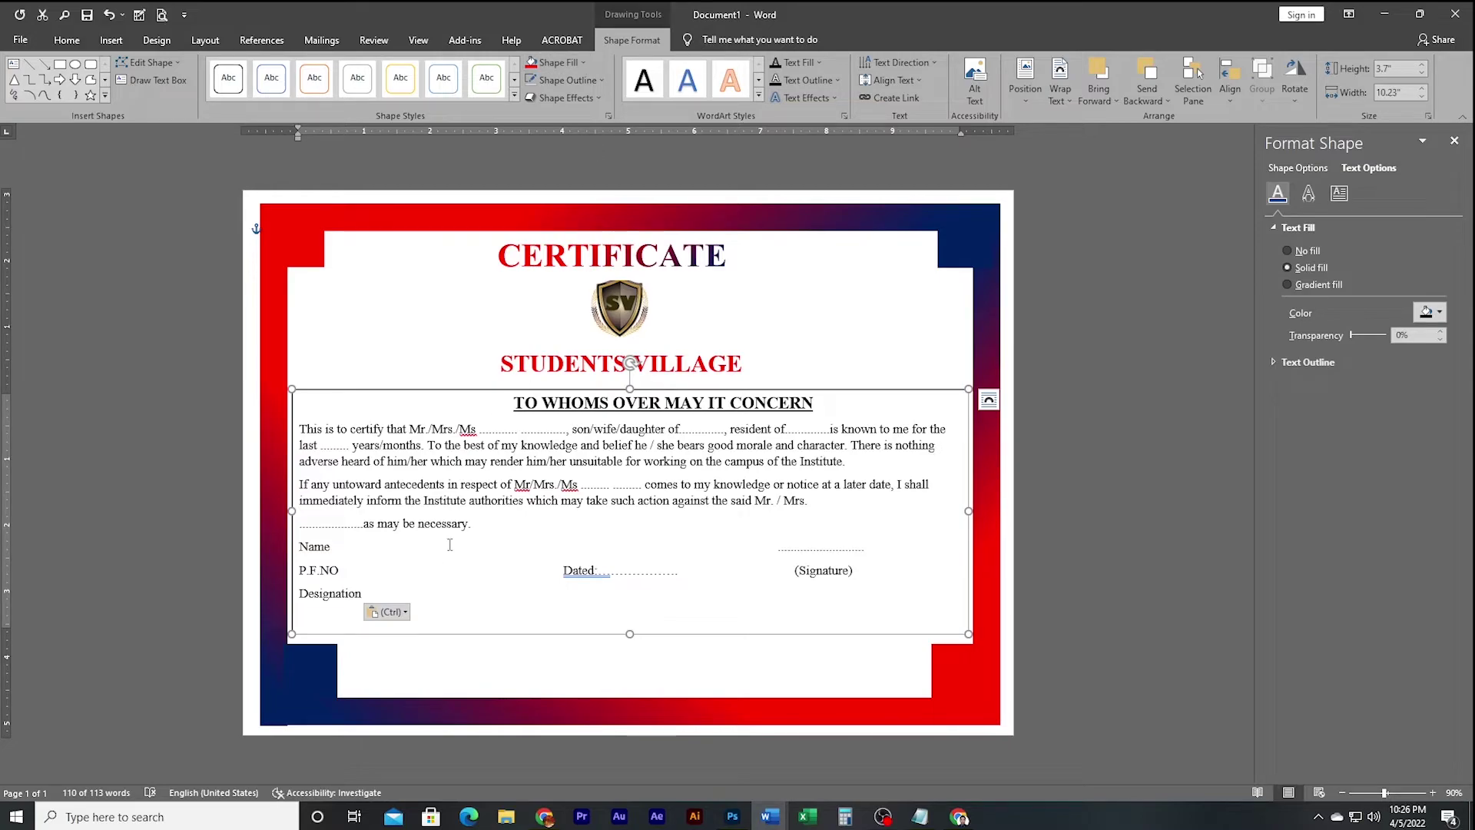
pyautogui.click(583, 62)
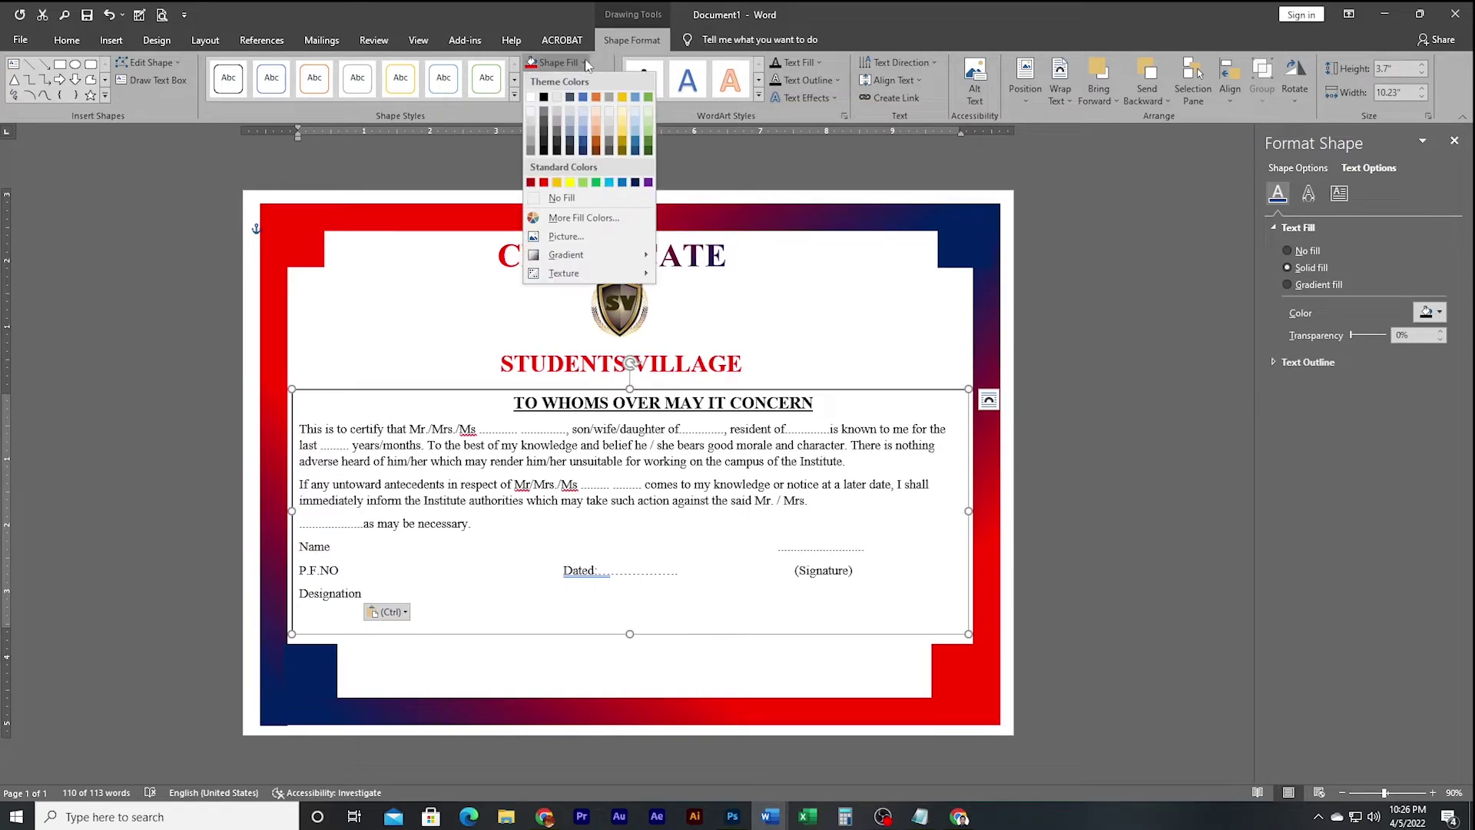
pyautogui.click(575, 199)
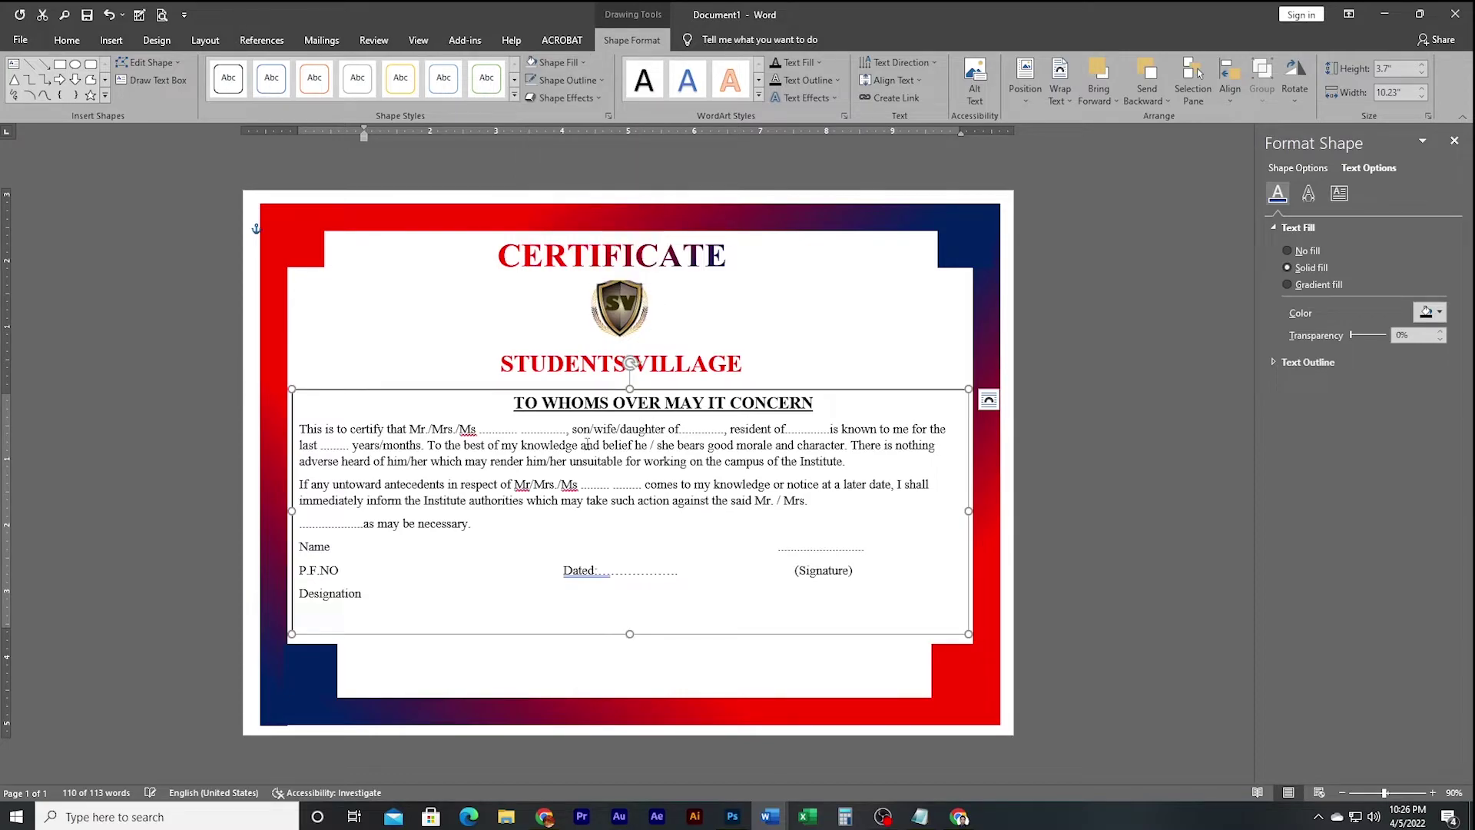
pyautogui.click(600, 82)
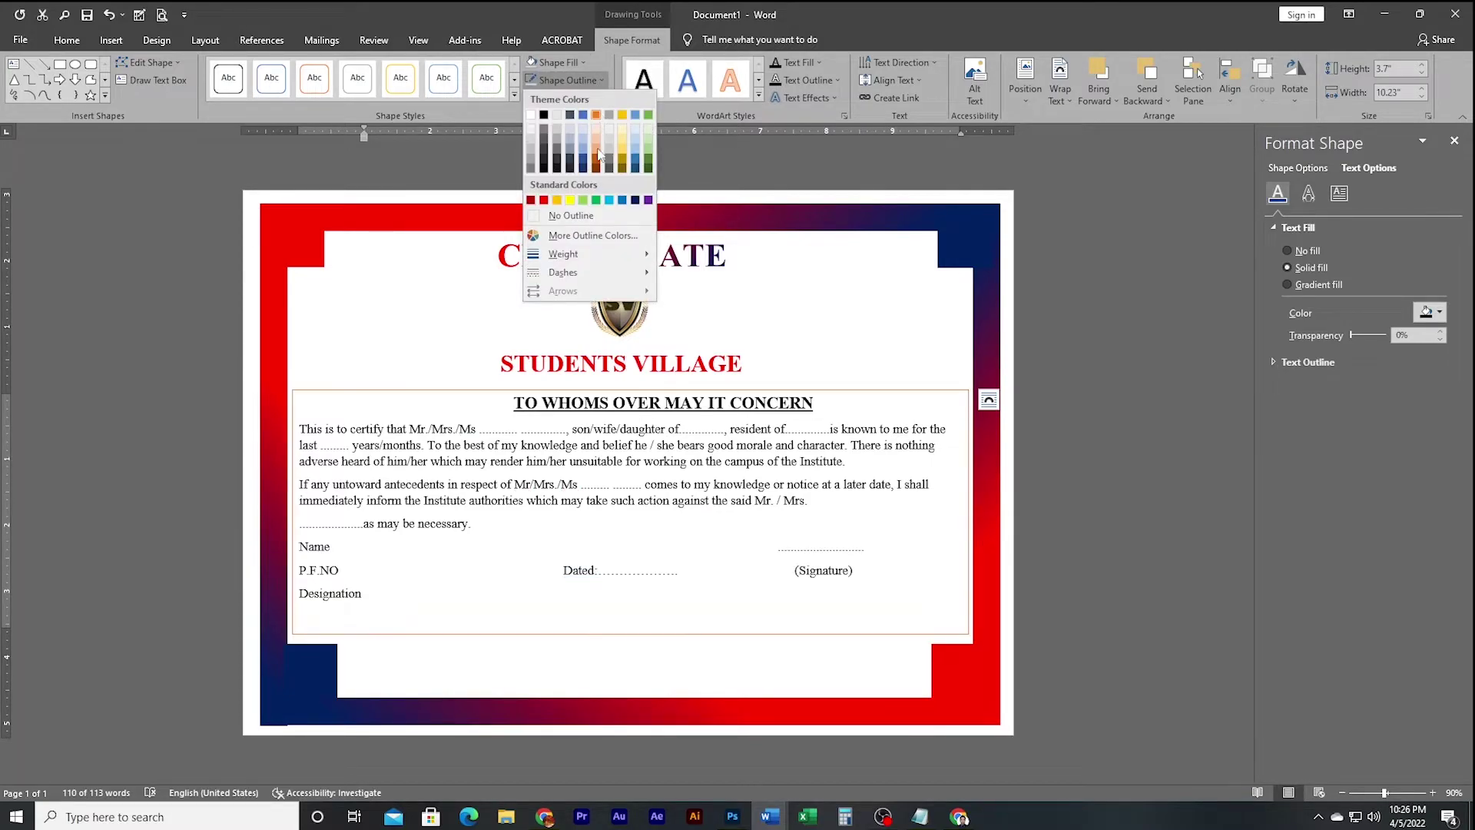
pyautogui.click(569, 216)
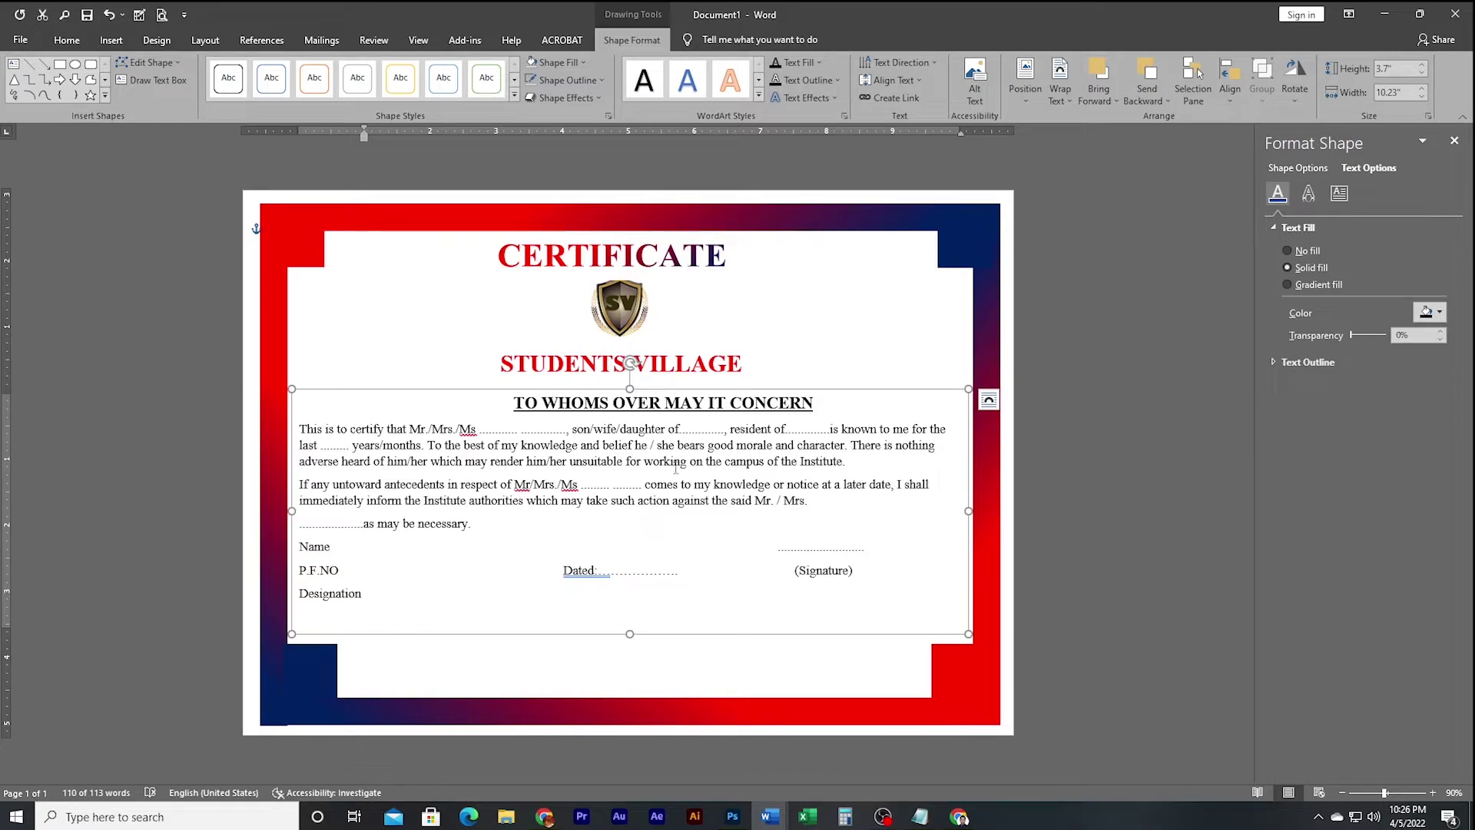
pyautogui.click(525, 427)
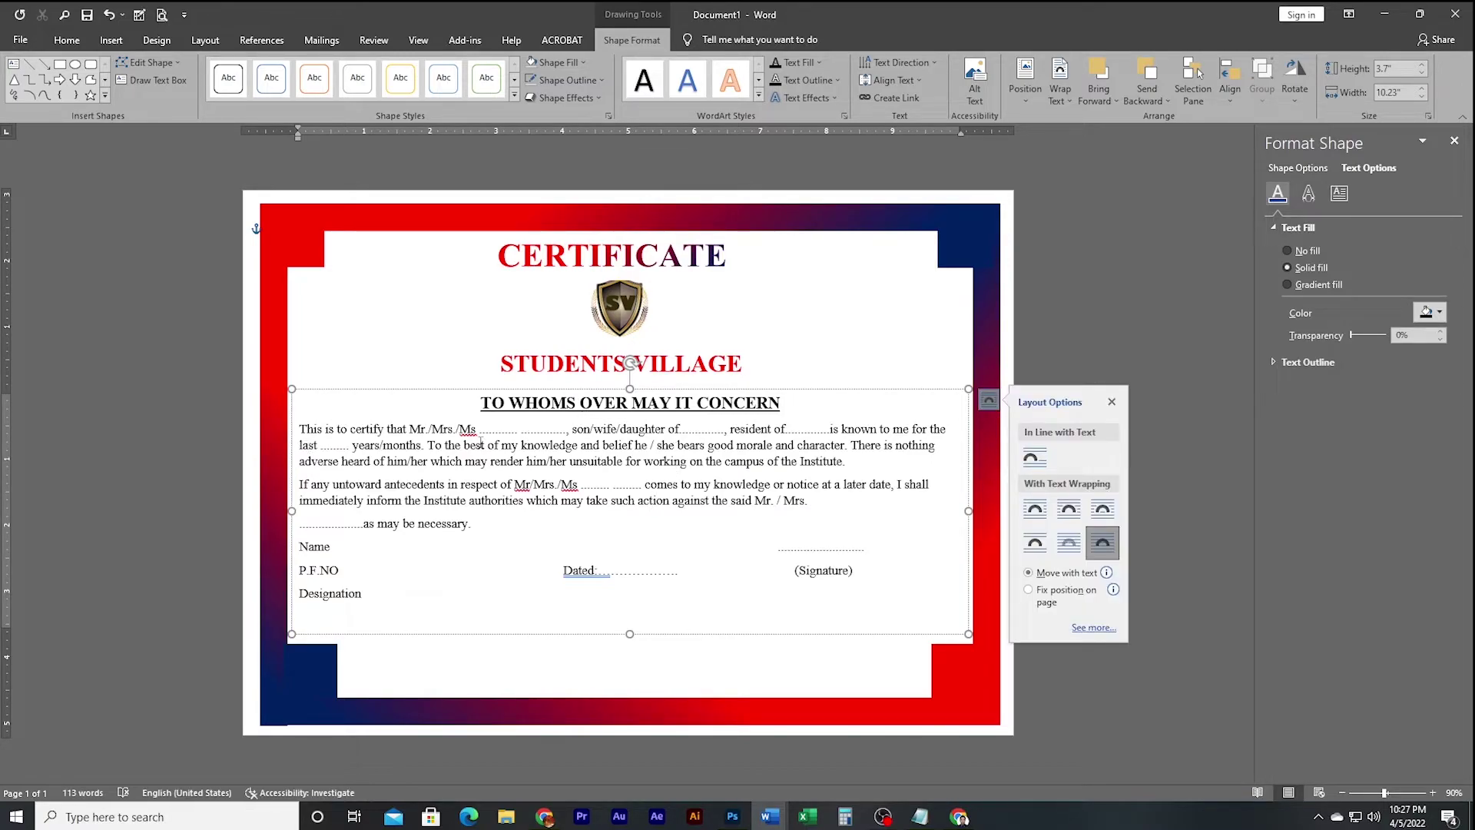
# Step: Set the body paragraphs to 1.5 line spacing and stretch the text box down to reveal Designation
pyautogui.click(1111, 401)
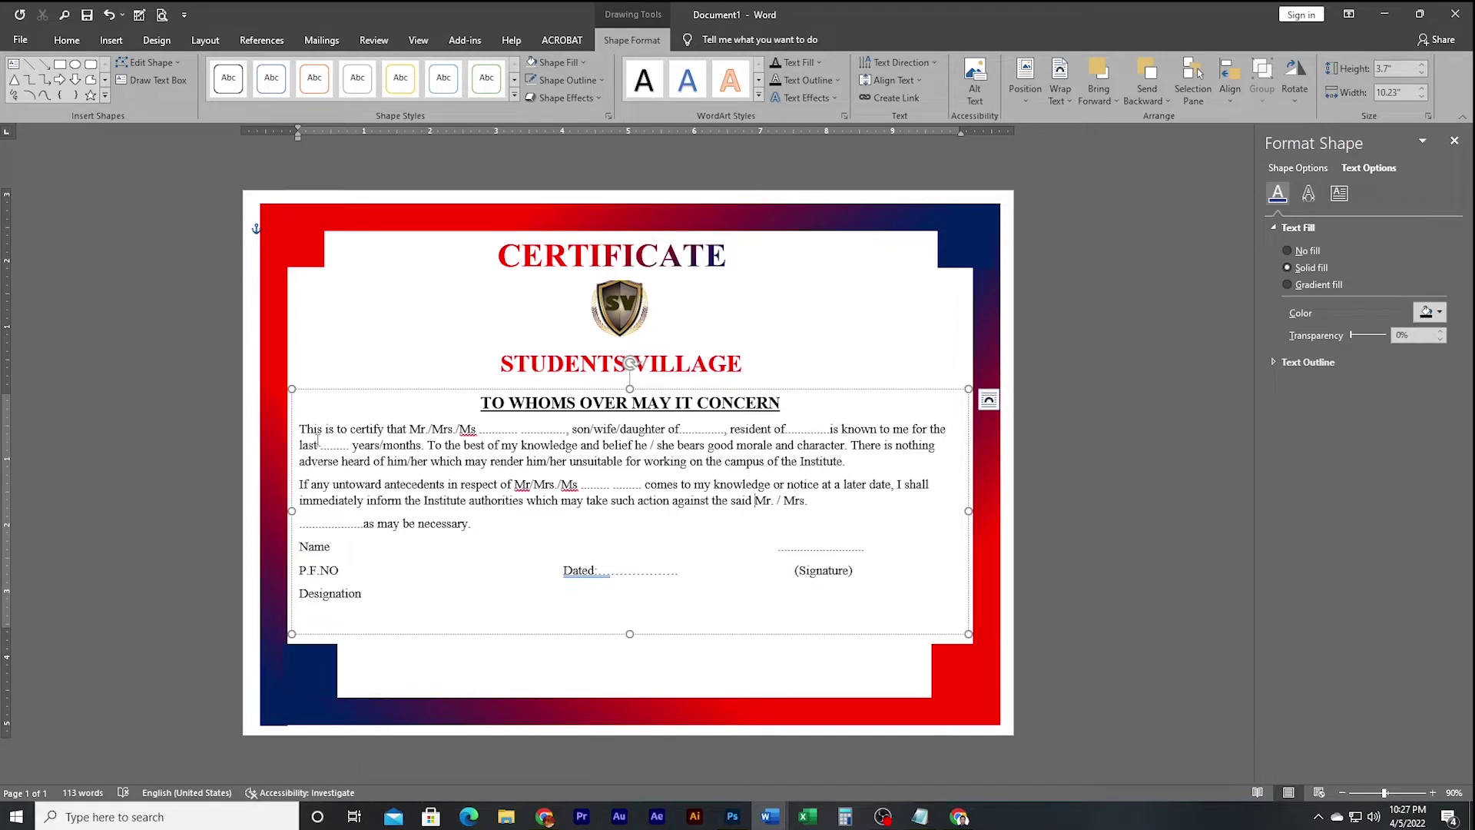
pyautogui.moveTo(299, 427); pyautogui.dragTo(603, 522)
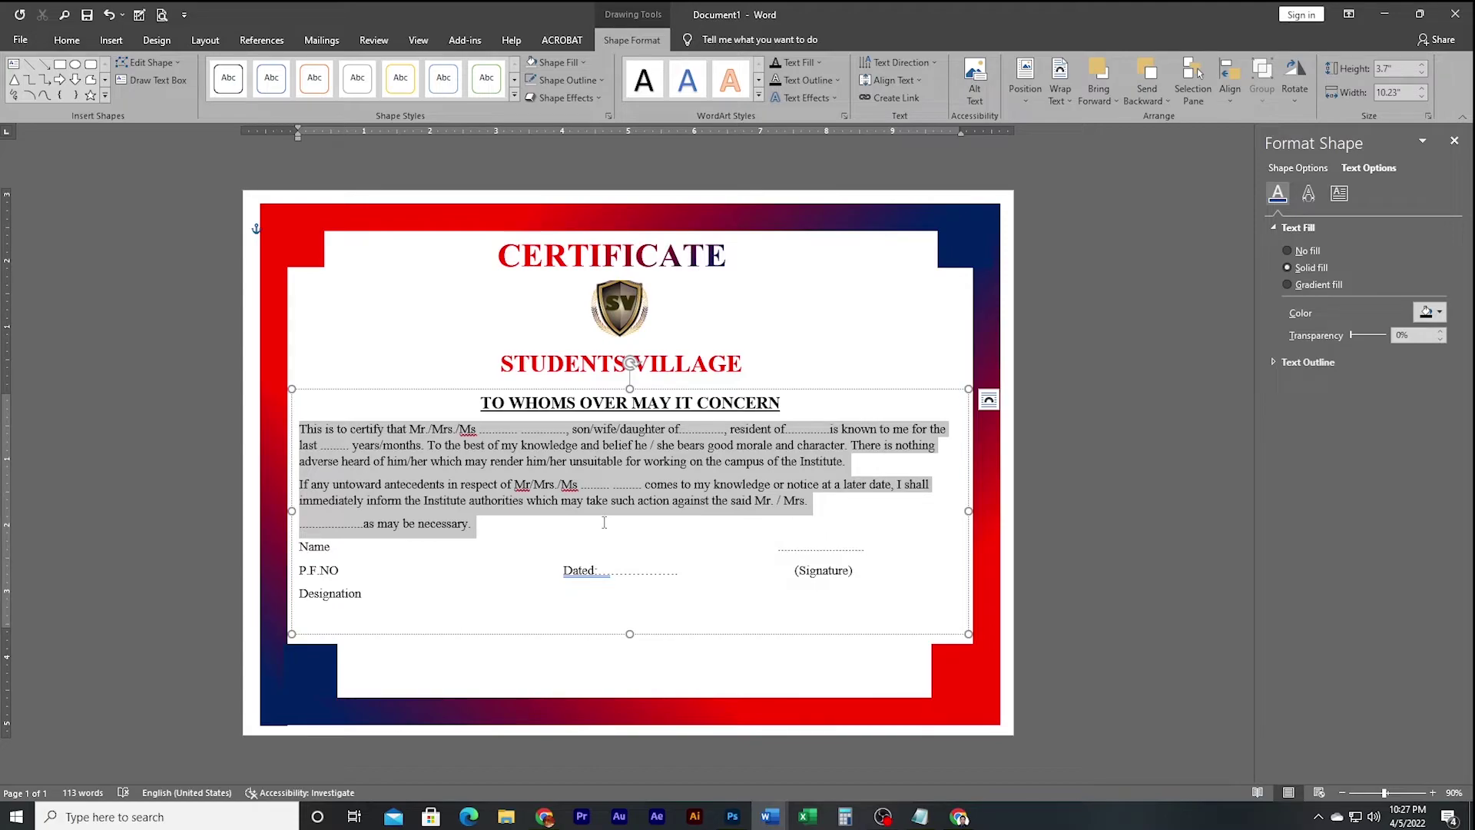
pyautogui.click(67, 40)
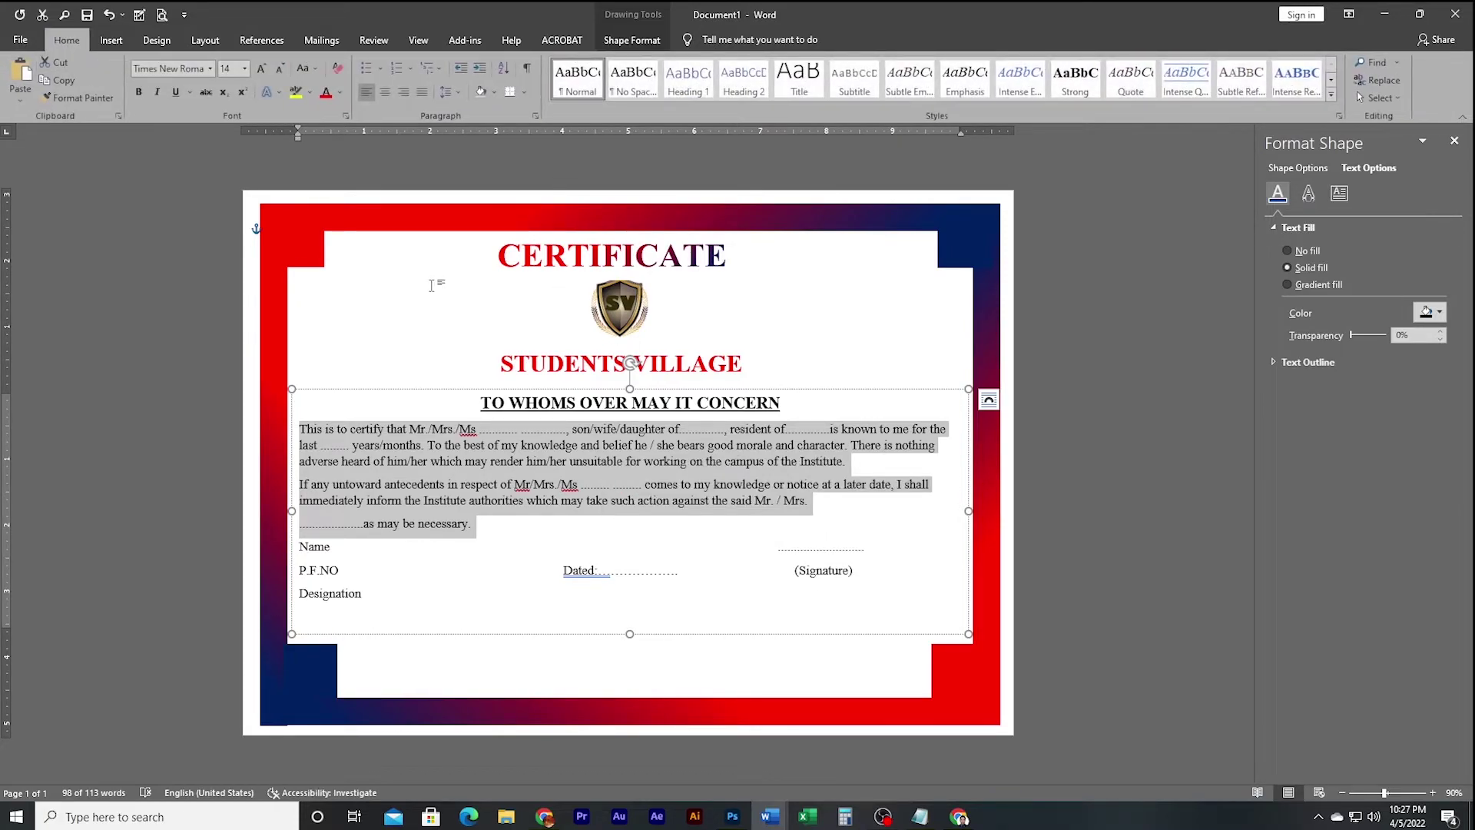
pyautogui.click(449, 95)
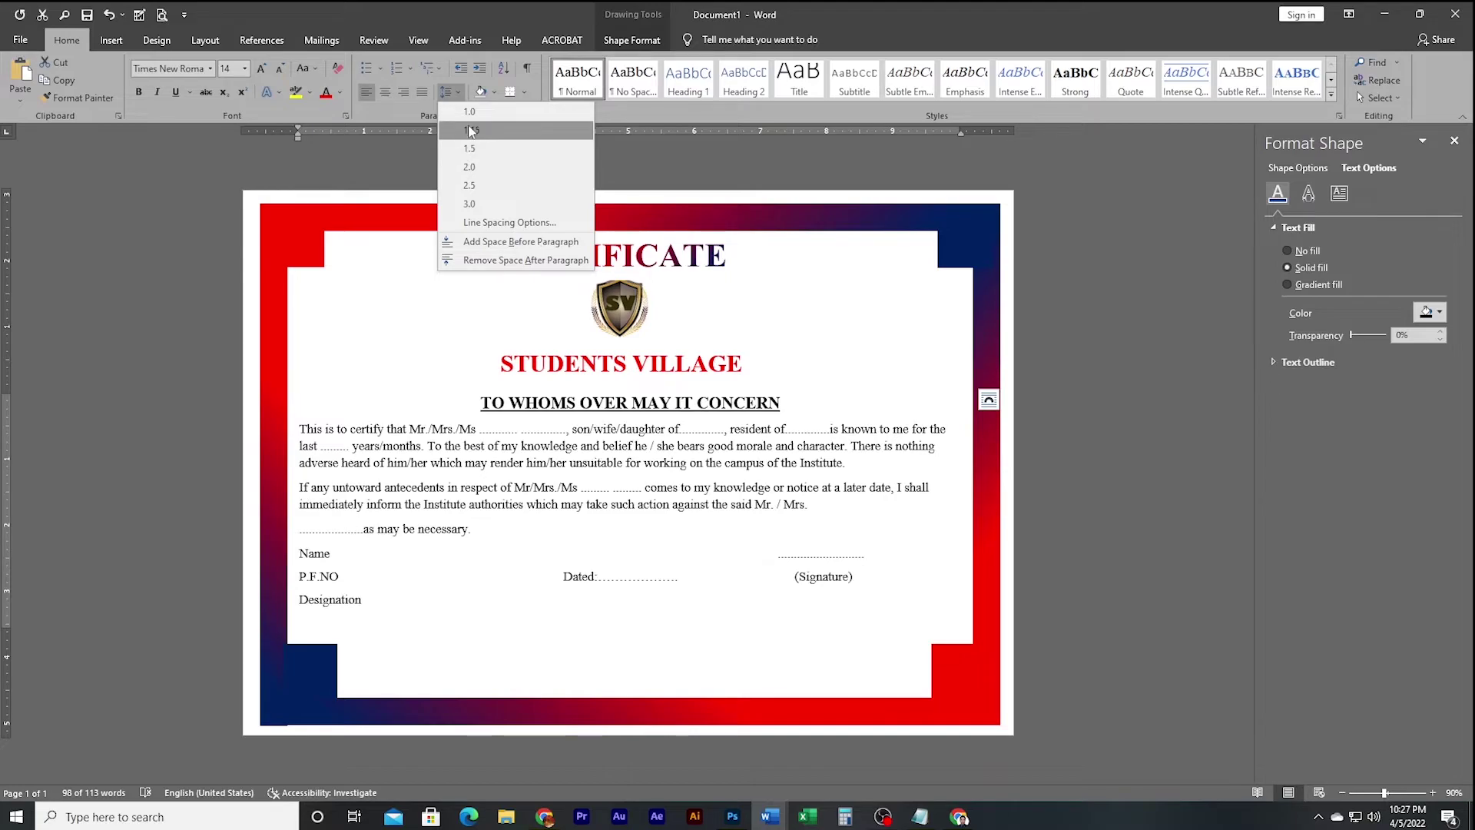
pyautogui.click(468, 149)
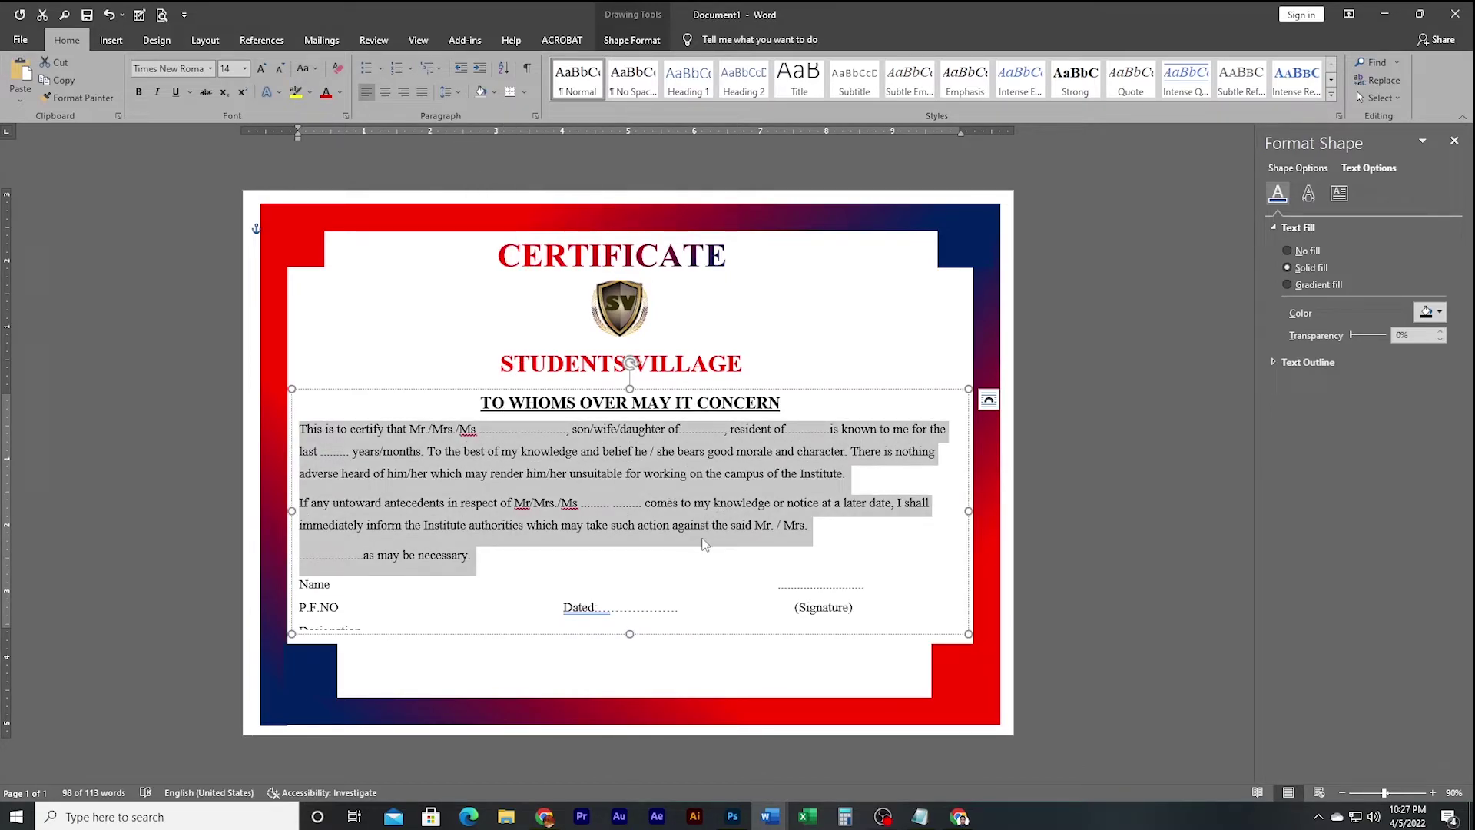
pyautogui.click(696, 588)
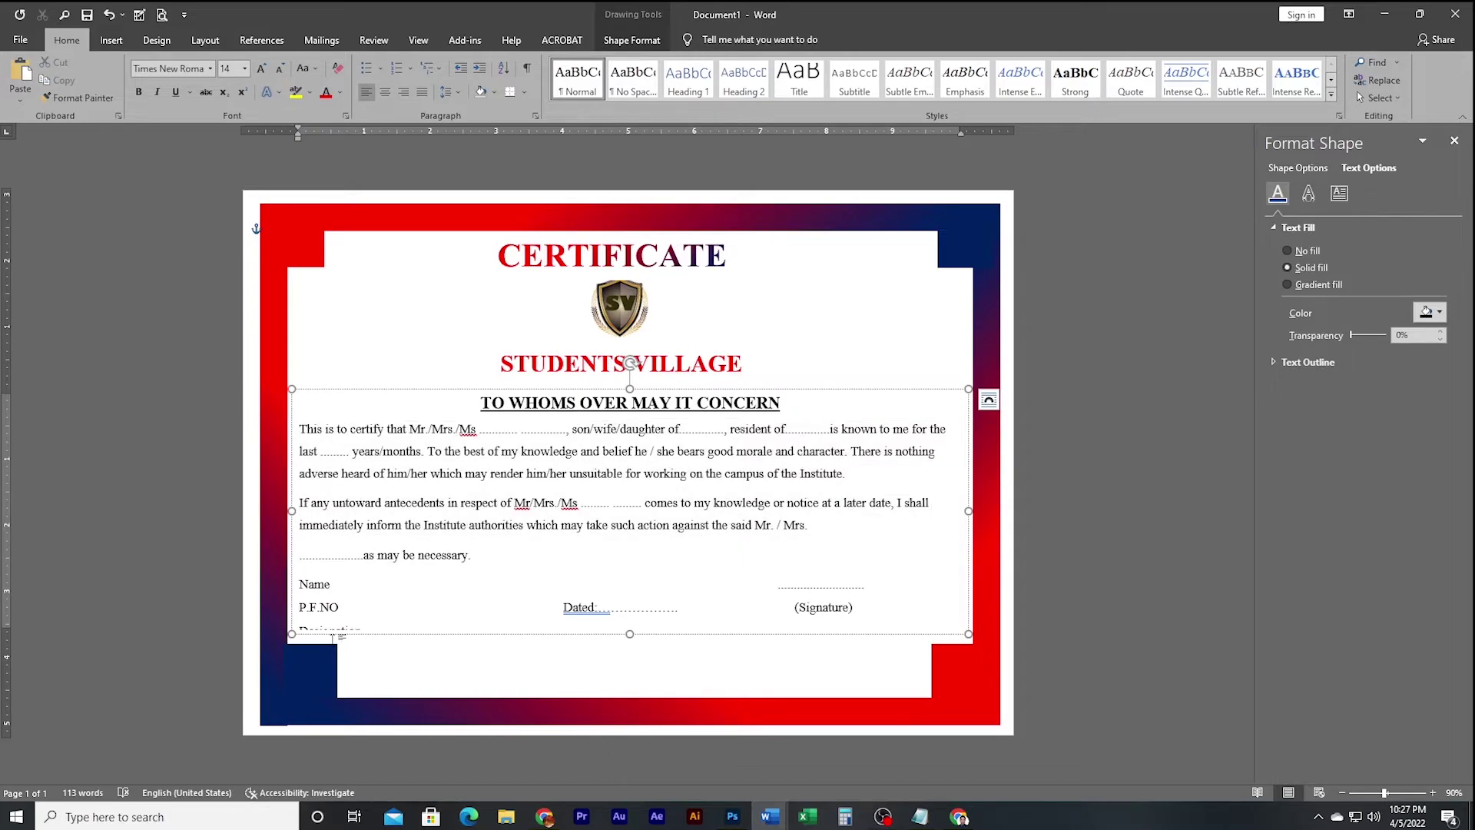
pyautogui.moveTo(629, 634); pyautogui.dragTo(628, 657)
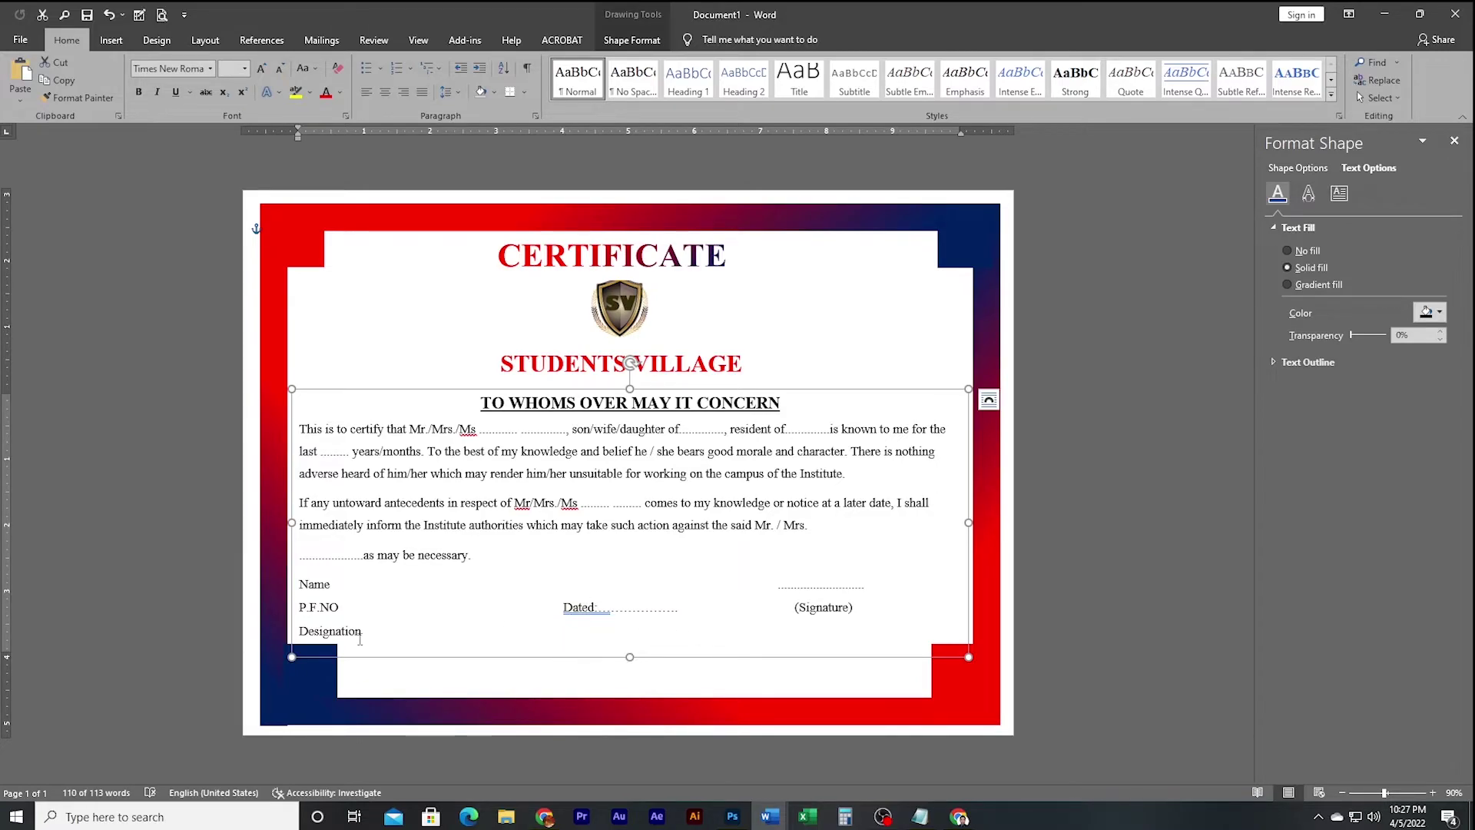
# Step: Push (Signature) and its dotted signature line two tab stops to the right
pyautogui.click(793, 609)
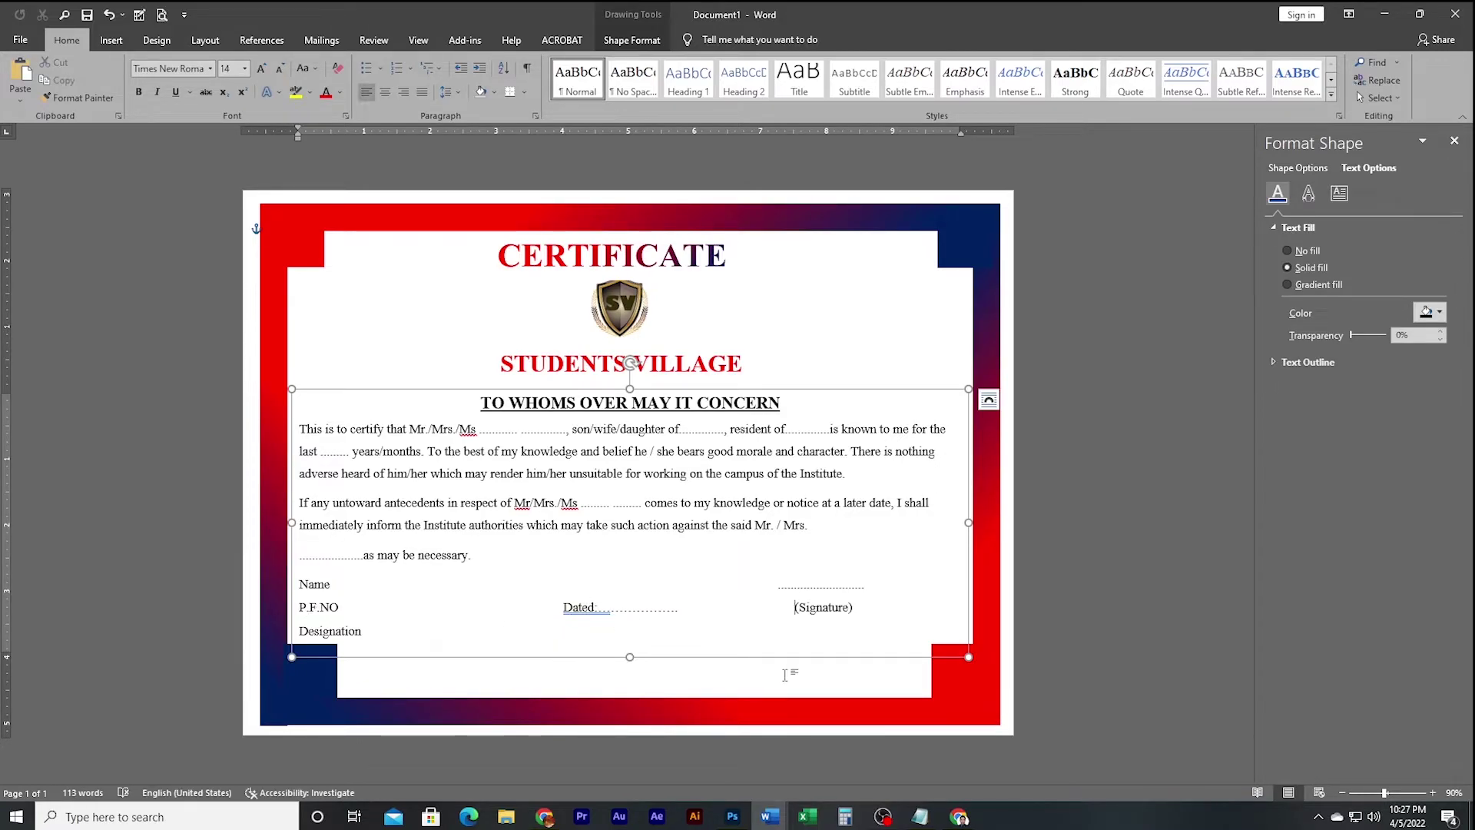
pyautogui.press('Tab')
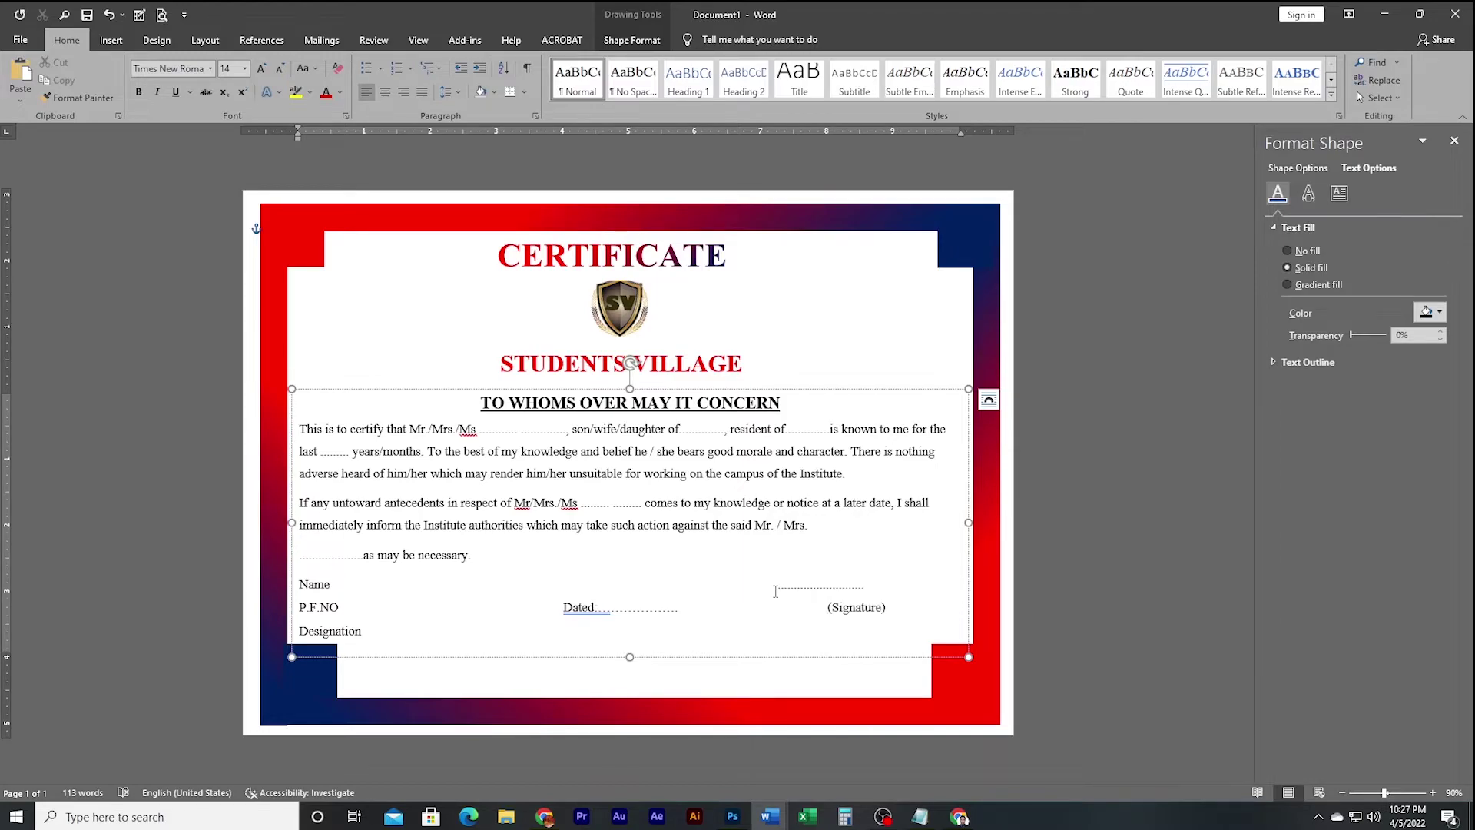
pyautogui.press('Tab')
pyautogui.press('Tab')
pyautogui.press('Tab')
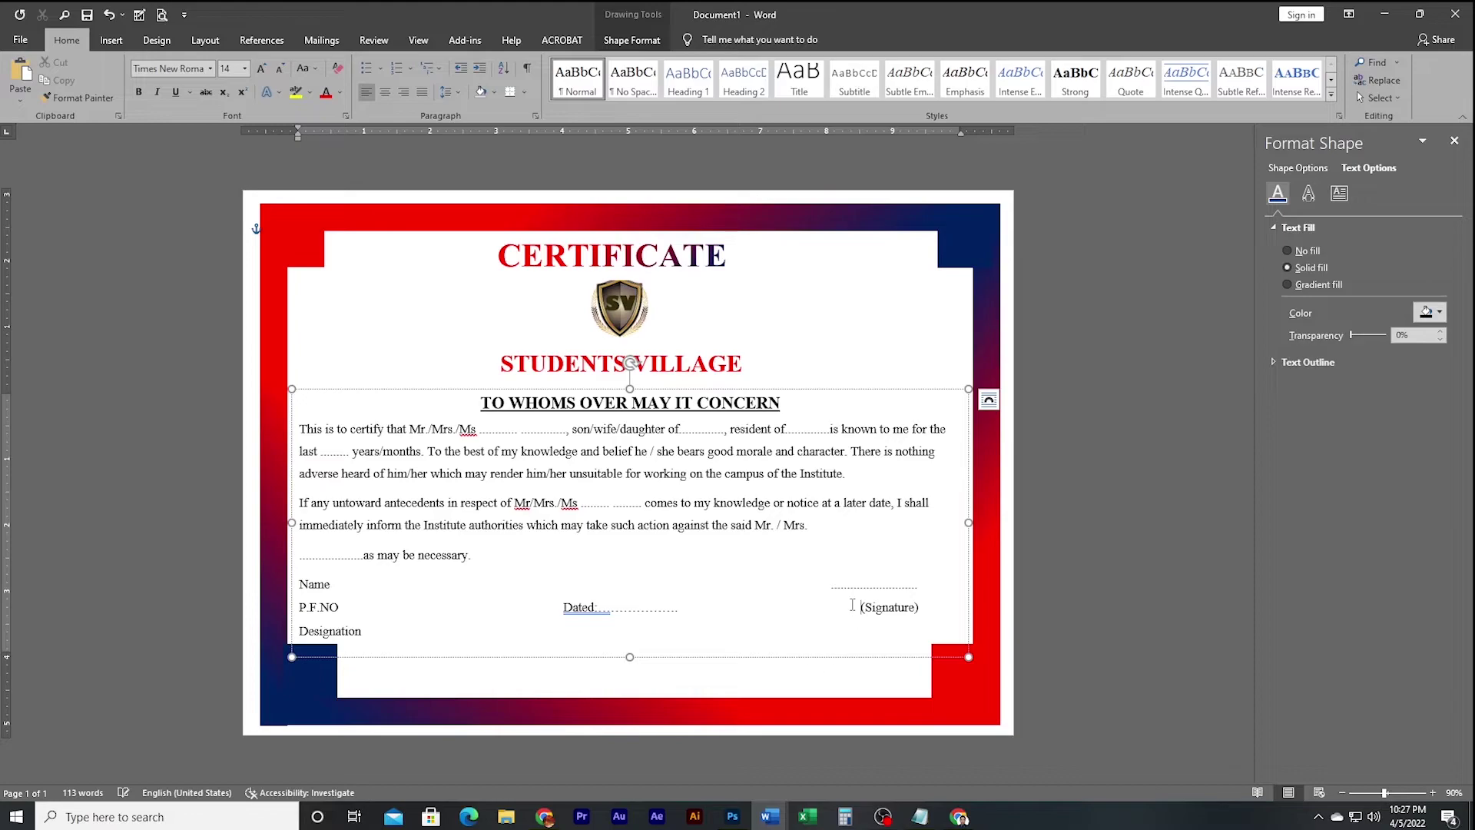
pyautogui.click(833, 587)
# Step: Nudge the whole body text box slightly lower on the page
pyautogui.click(619, 657)
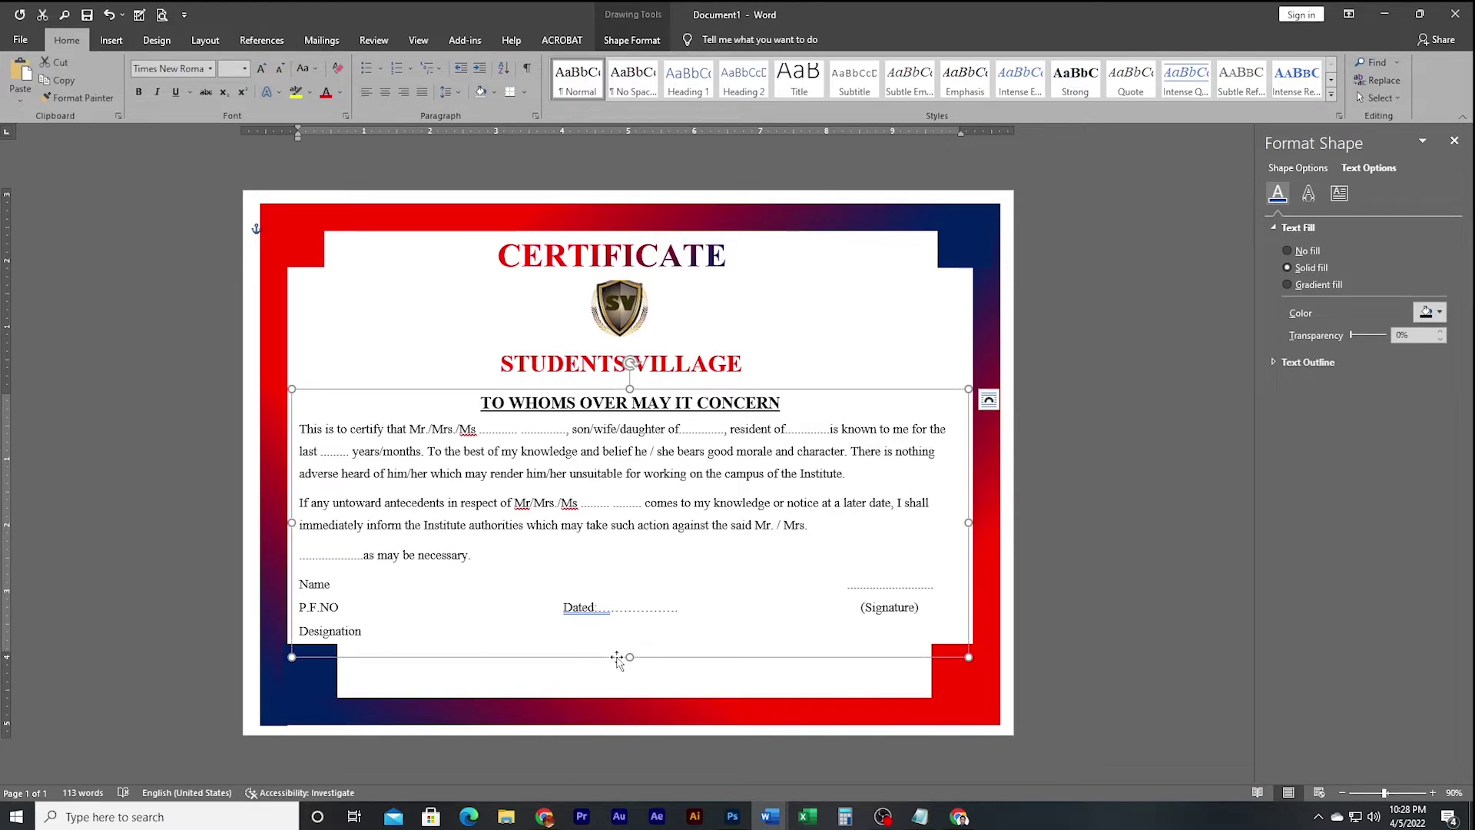
pyautogui.moveTo(617, 658); pyautogui.dragTo(619, 655)
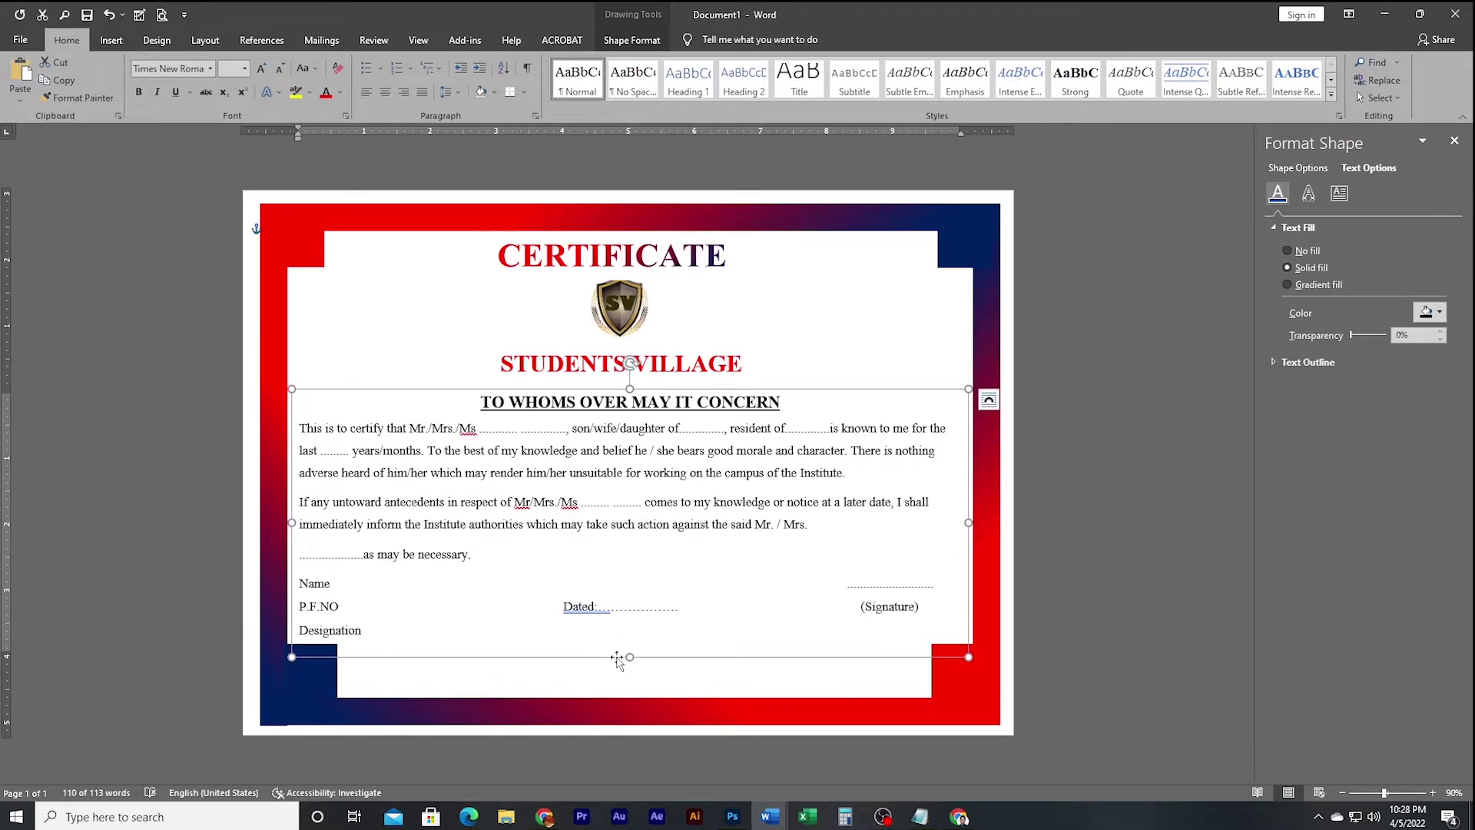
pyautogui.click(676, 507)
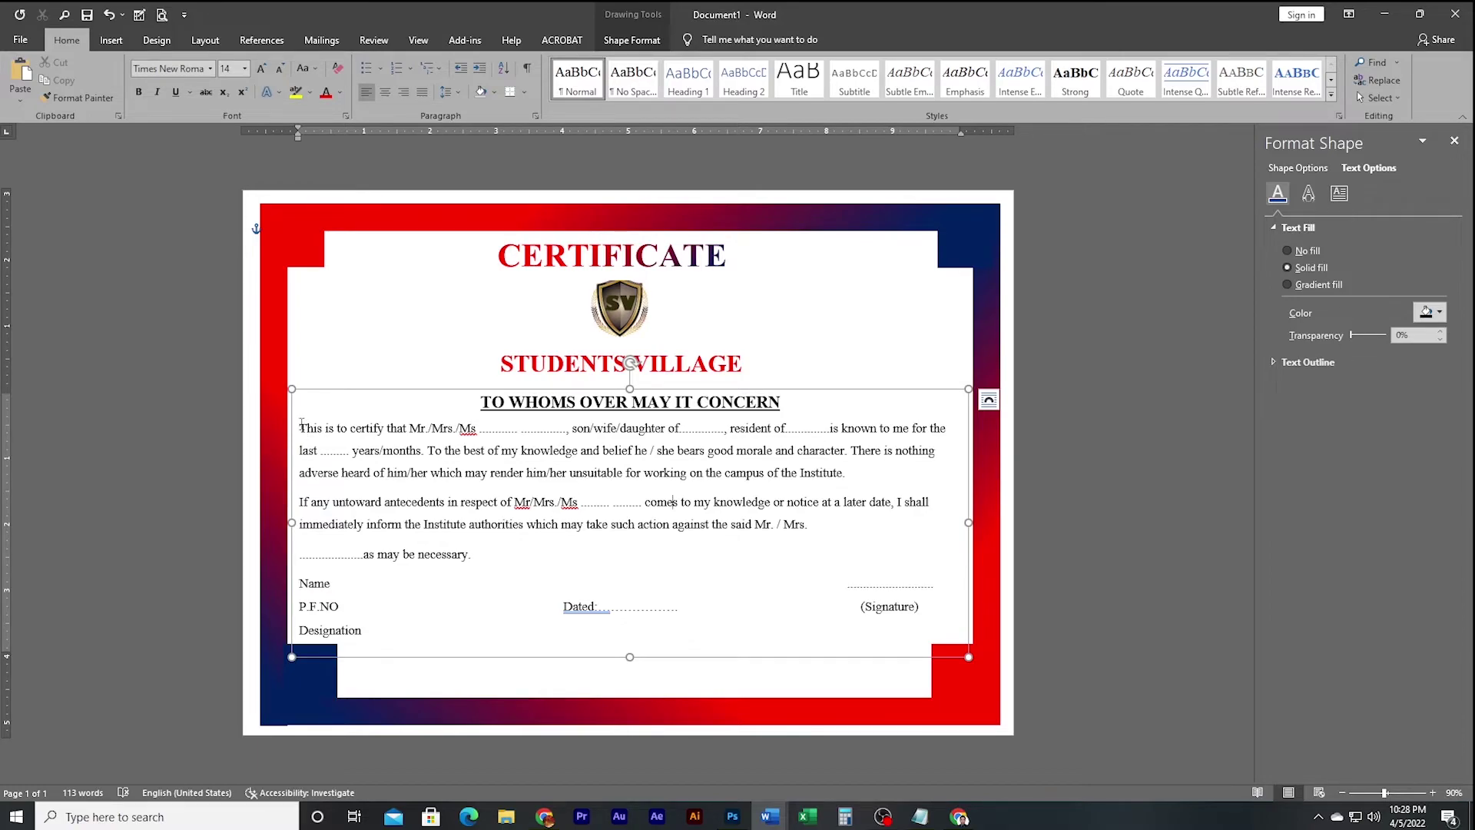
# Step: Justify all the certificate's body paragraphs
pyautogui.moveTo(301, 423); pyautogui.dragTo(492, 560)
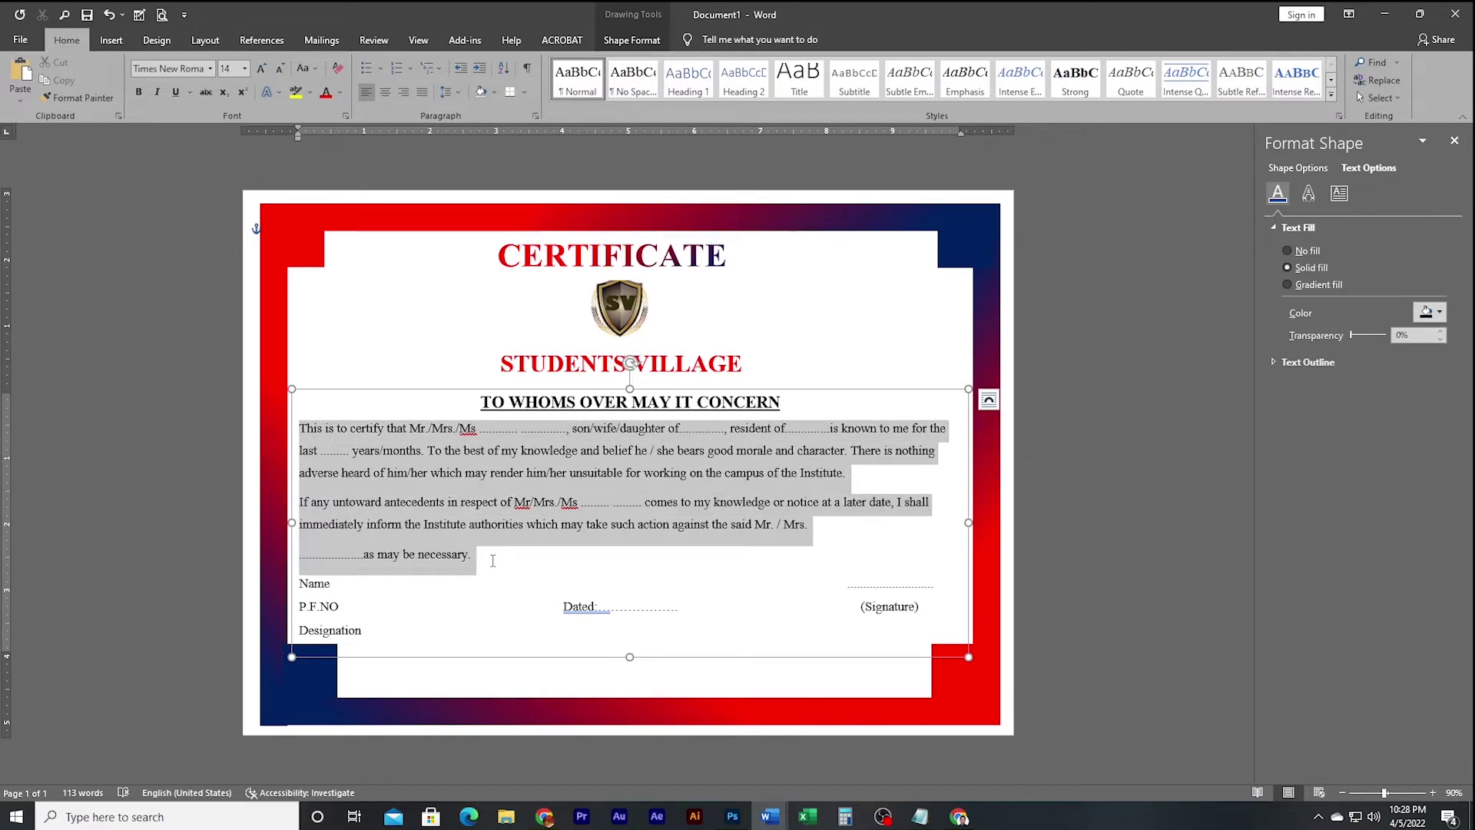
pyautogui.click(422, 93)
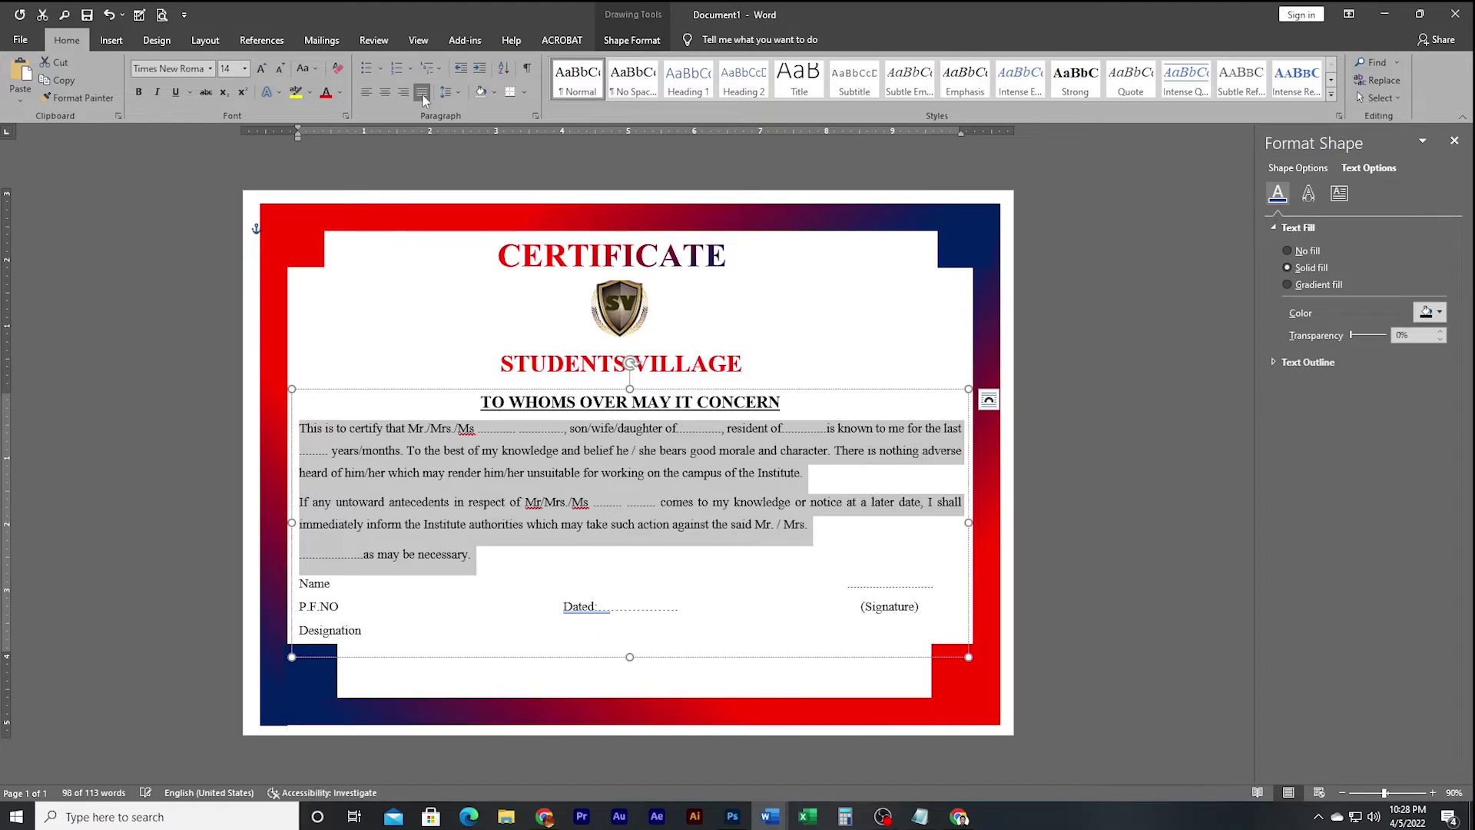
pyautogui.click(808, 508)
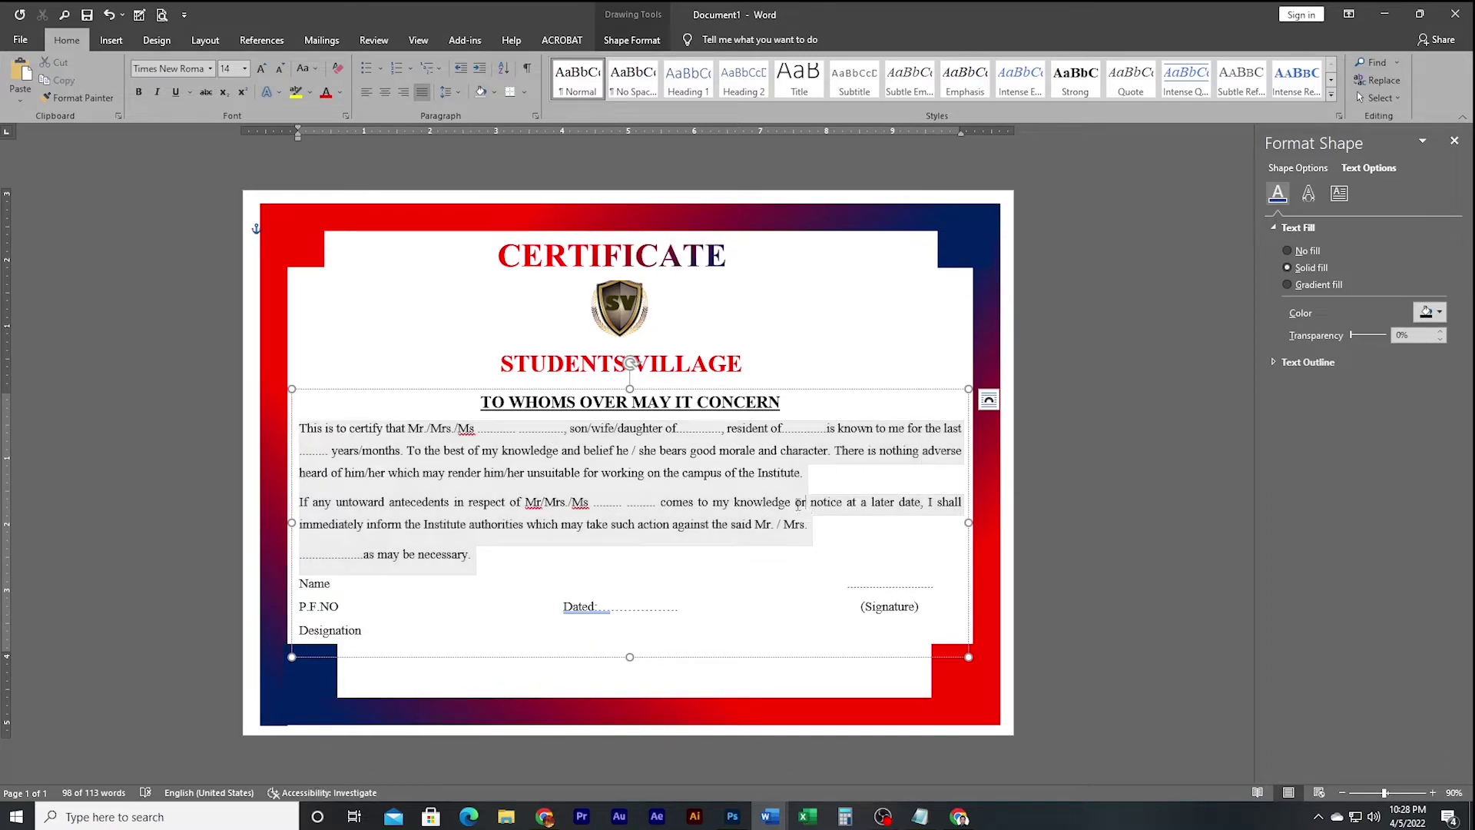
# Step: Lengthen the dotted blanks after Mr/Mrs./Ms, daughter of, resident of and for the last
pyautogui.click(517, 428)
pyautogui.press('BackSpace')
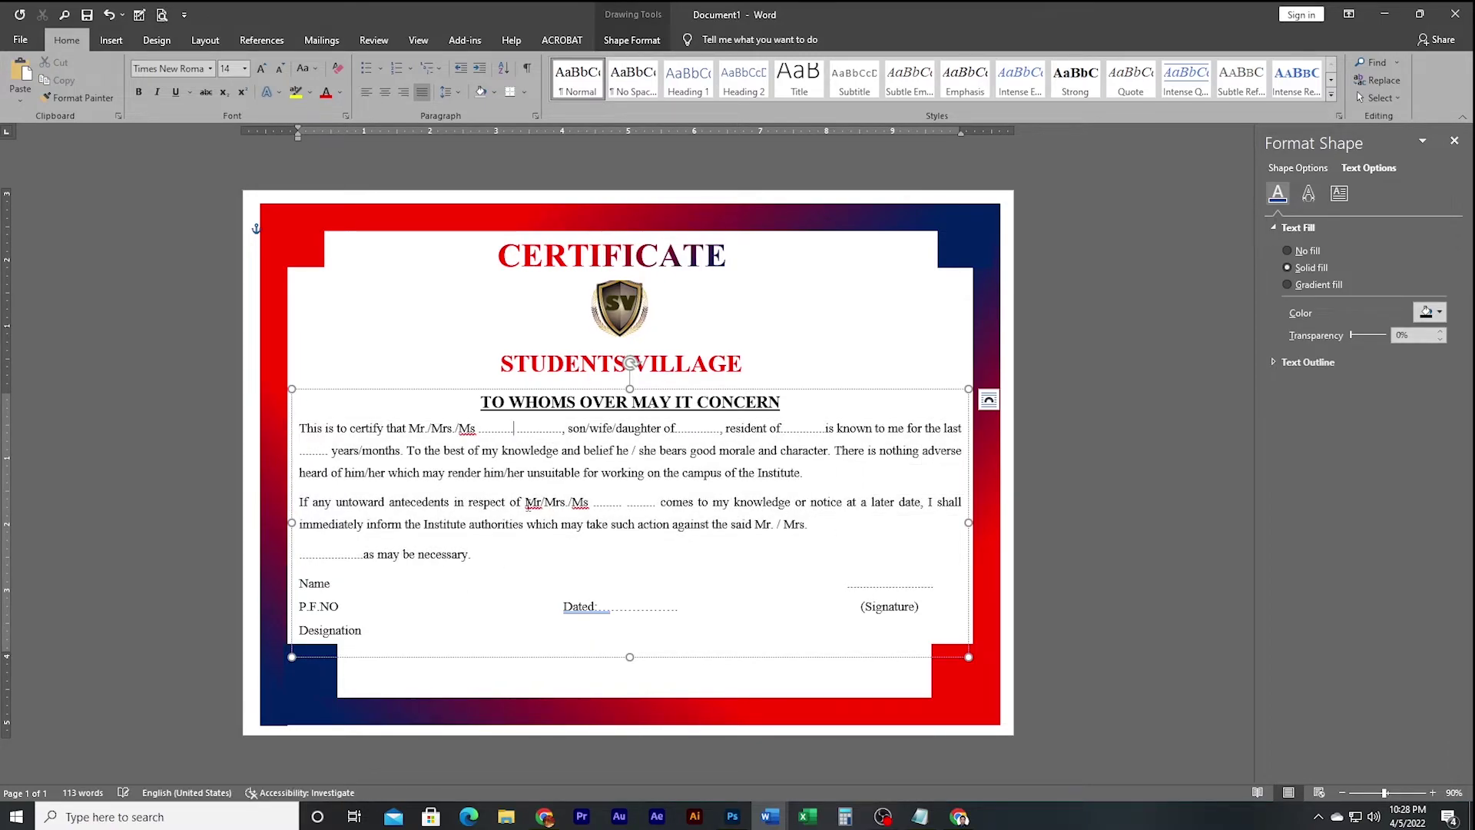
pyautogui.write('................................')
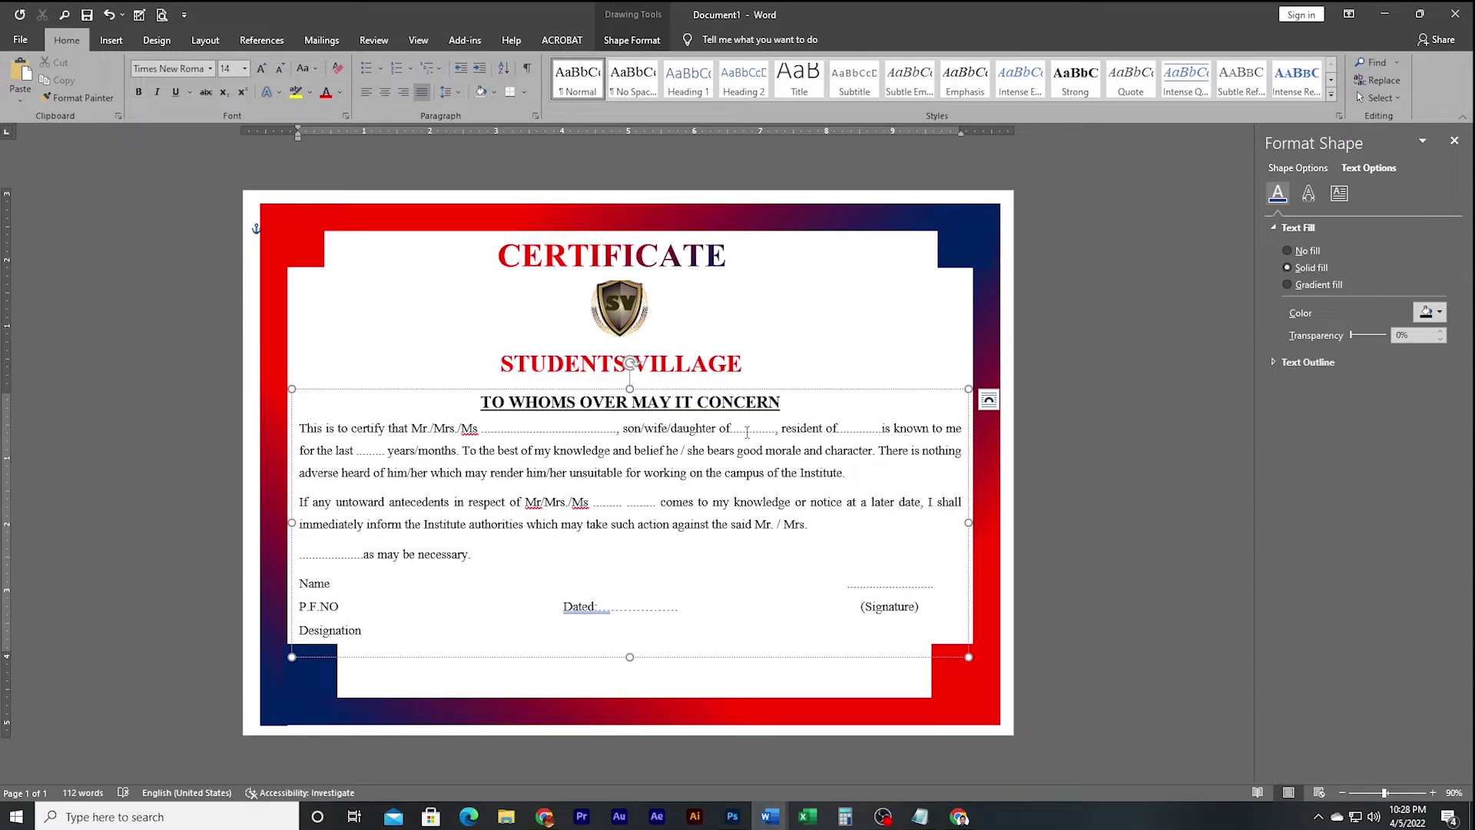
pyautogui.click(747, 430)
pyautogui.write('......................')
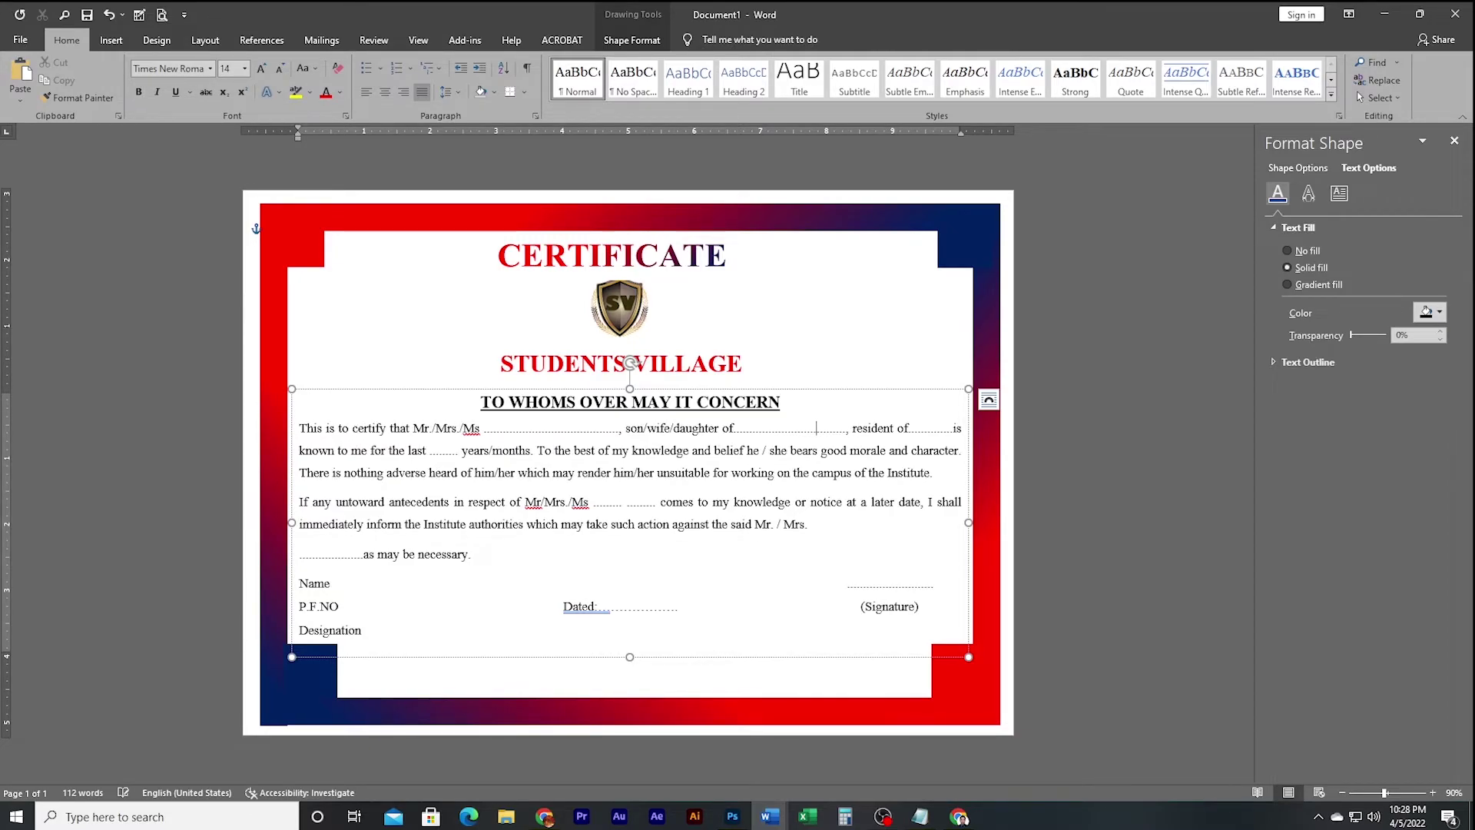
pyautogui.click(928, 430)
pyautogui.write('........')
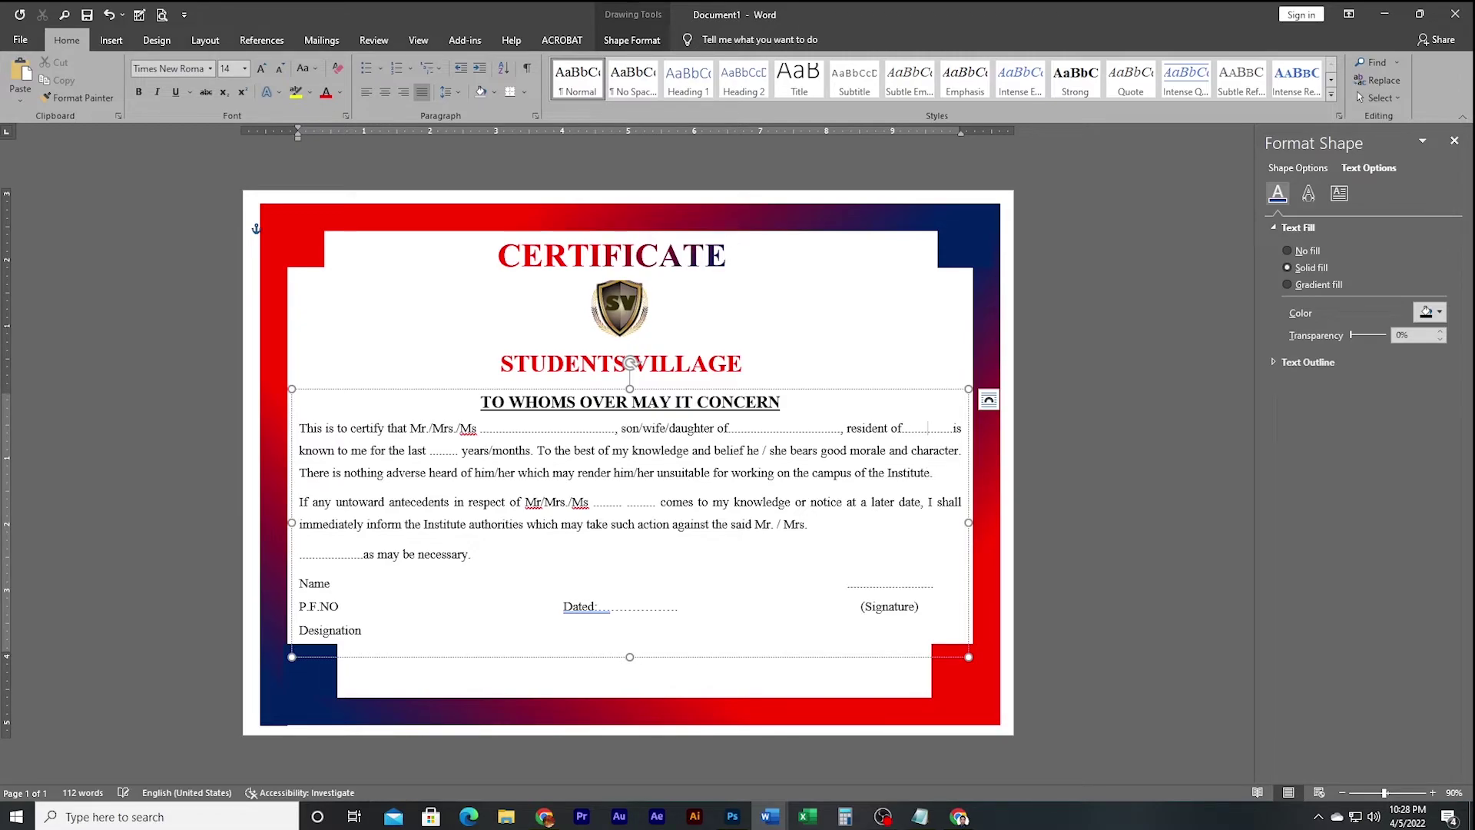
pyautogui.write('.........')
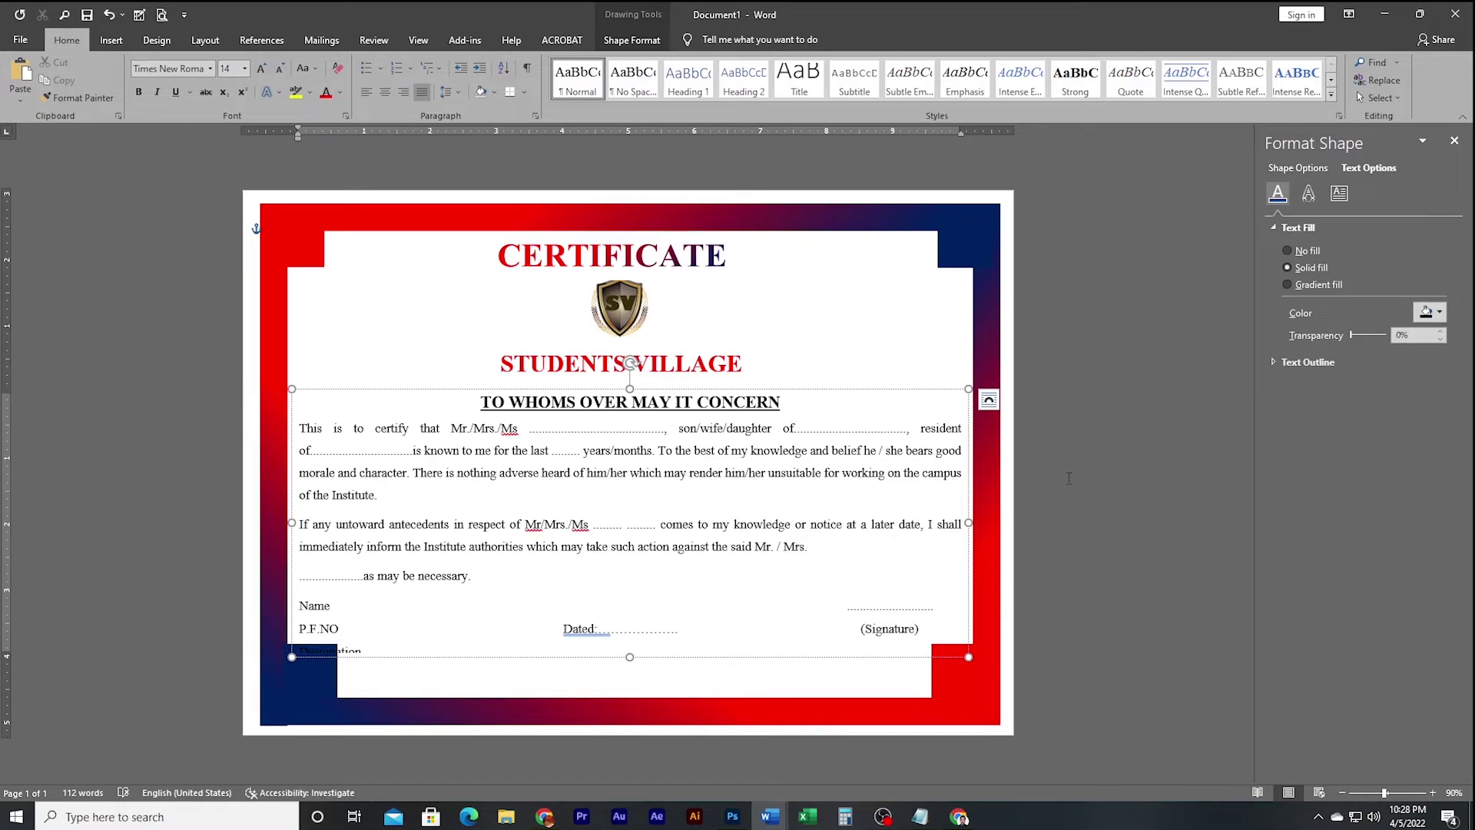
pyautogui.click(574, 450)
pyautogui.write('.....................')
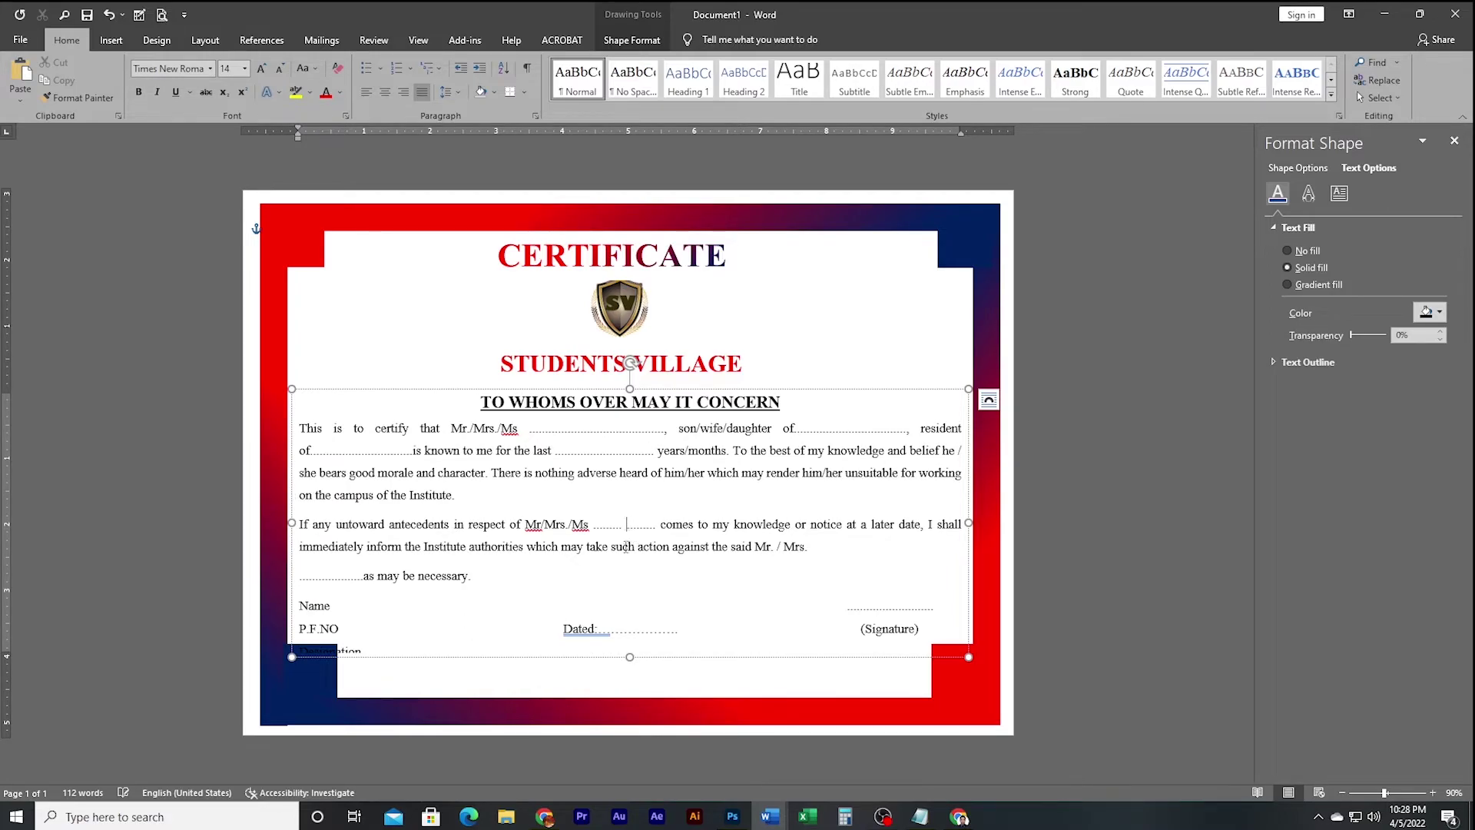
pyautogui.press('BackSpace')
pyautogui.write('................')
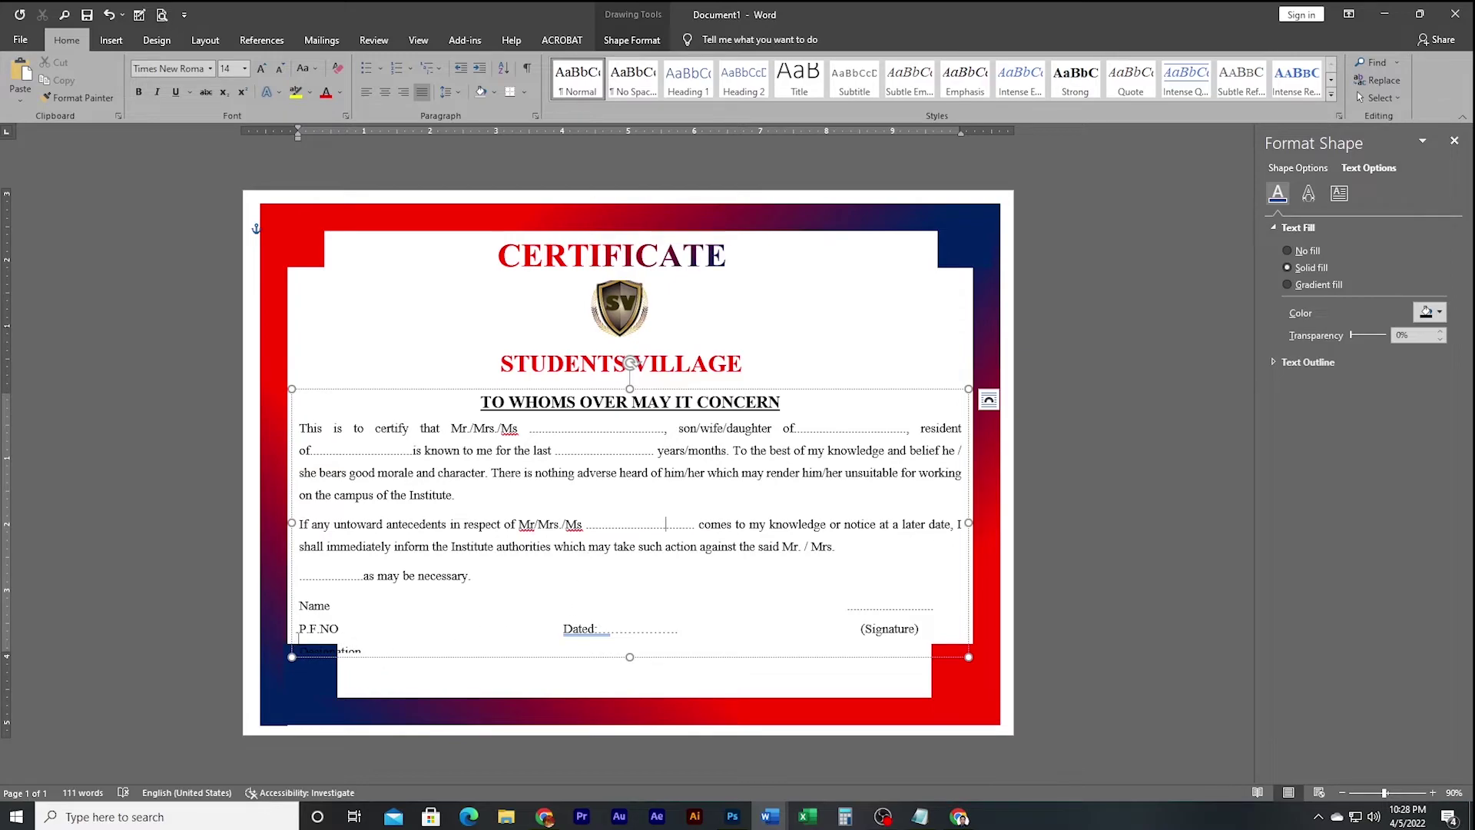
# Step: Check the Name and P.F.NO lines, then select the STUDENTS VILLAGE text box
pyautogui.click(328, 631)
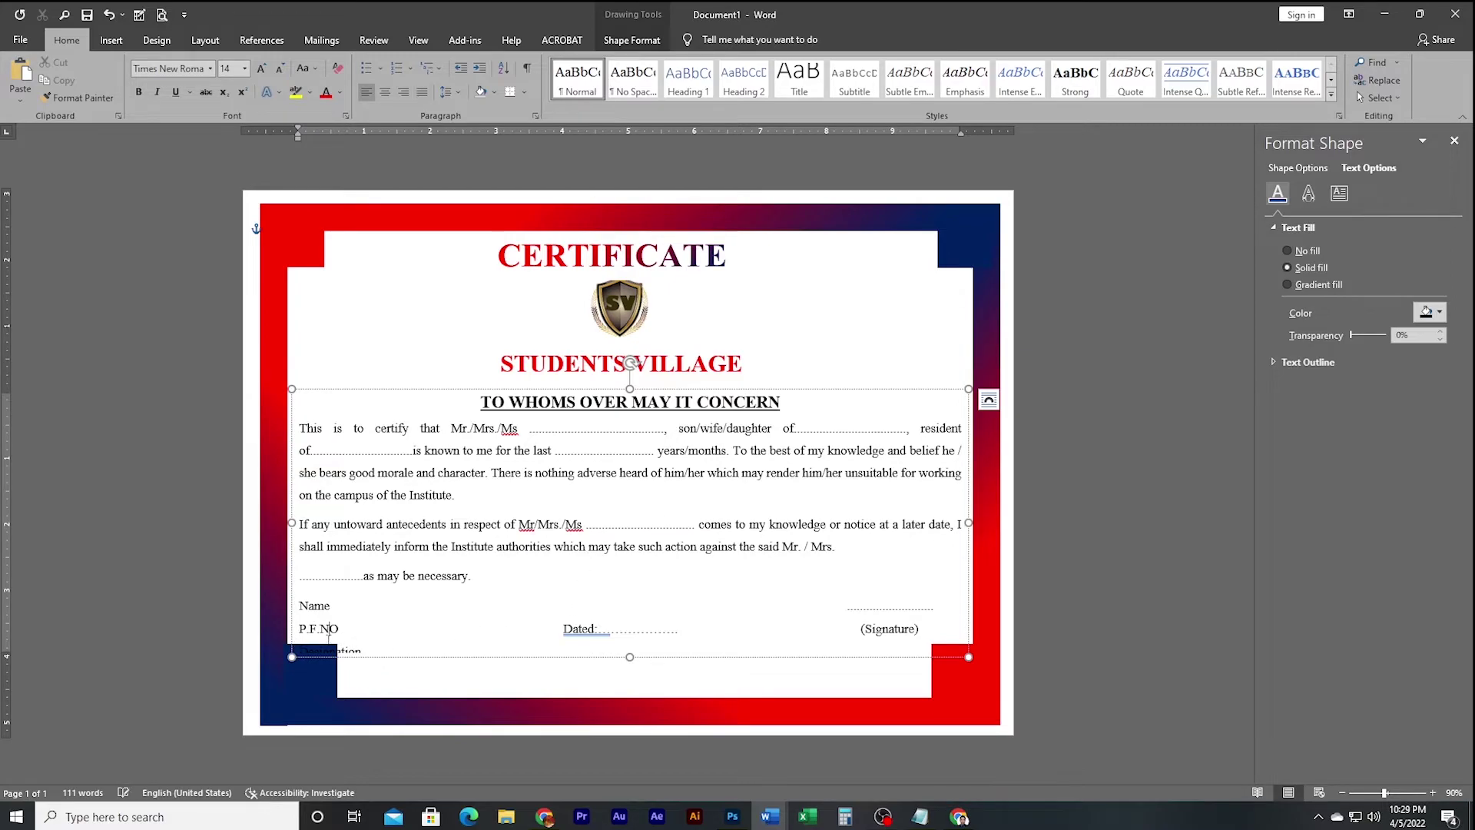
pyautogui.click(299, 605)
pyautogui.click(640, 347)
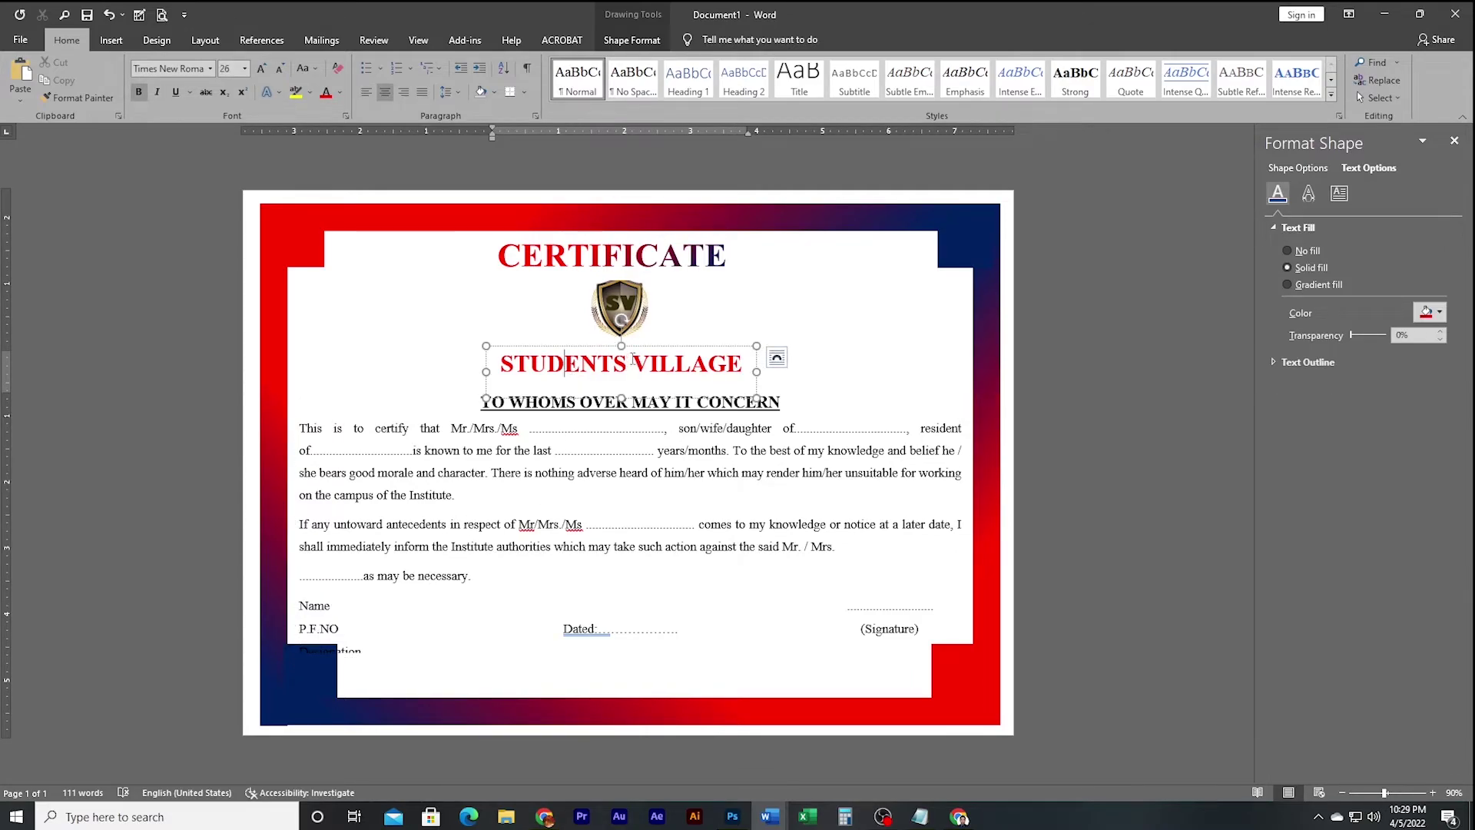
# Step: Raise the STUDENTS VILLAGE box with No Fill, and nudge the body text box up
pyautogui.moveTo(639, 347); pyautogui.dragTo(640, 340)
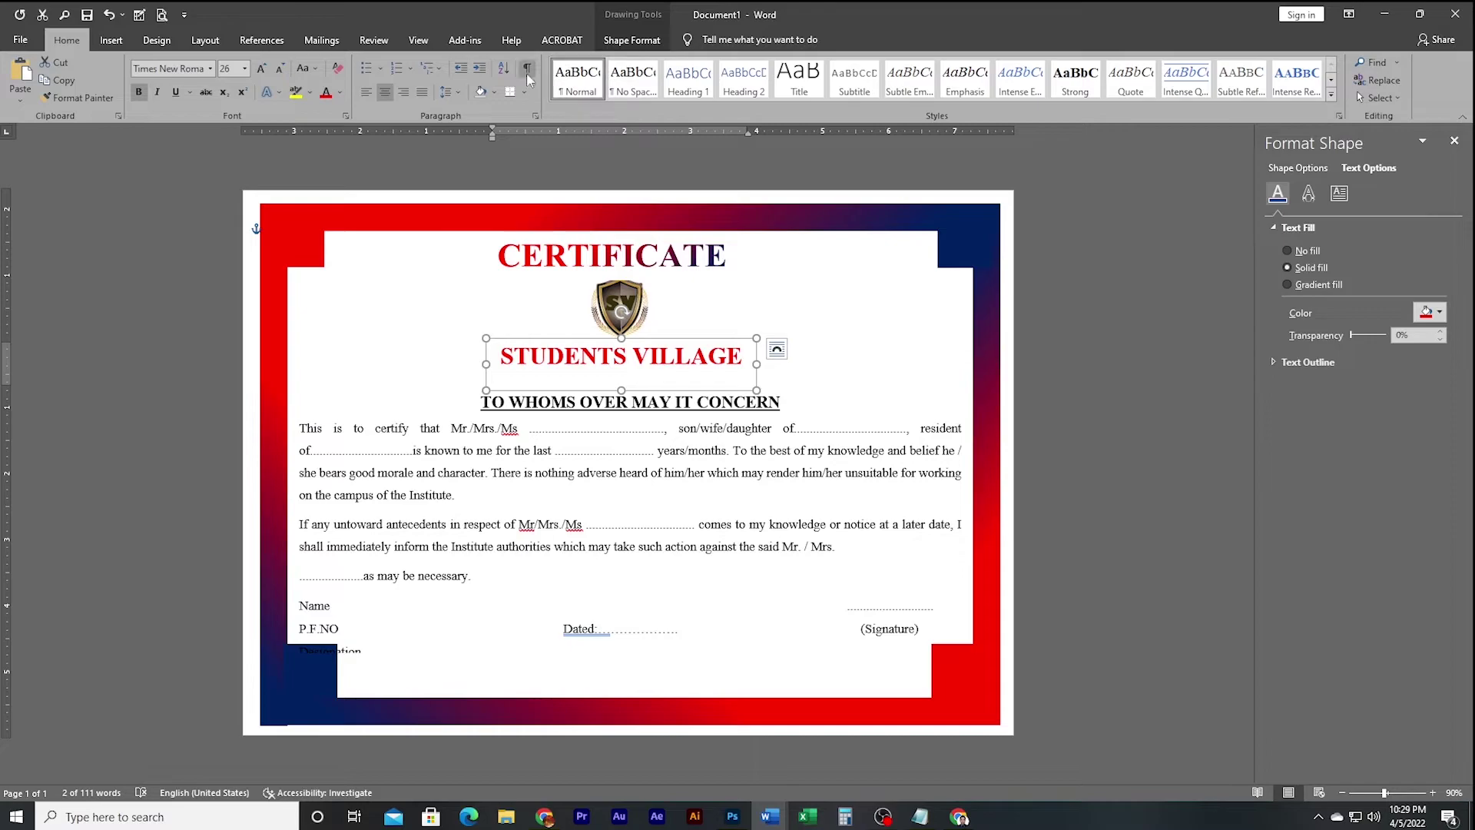
pyautogui.click(651, 42)
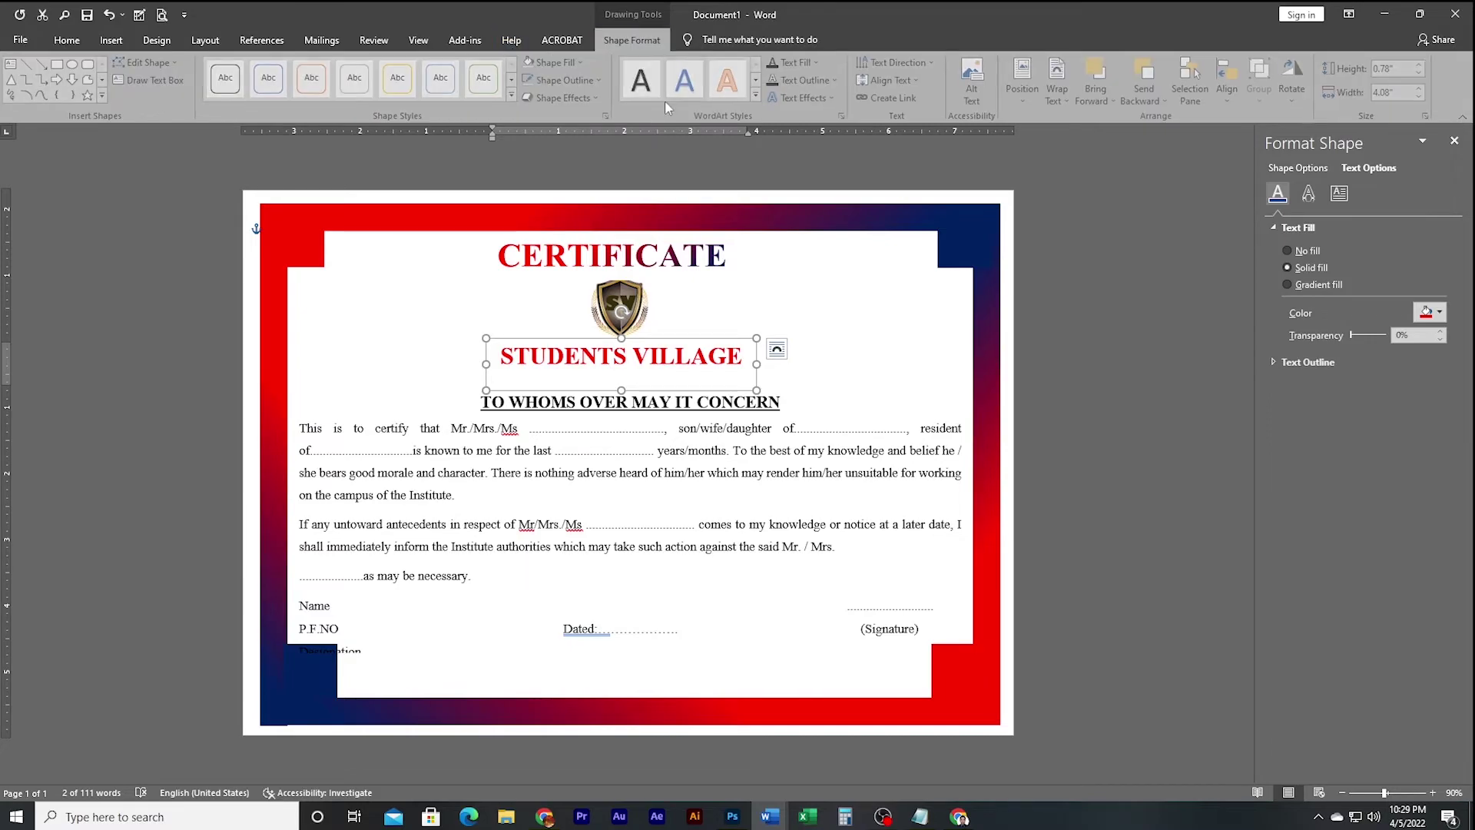
pyautogui.click(583, 61)
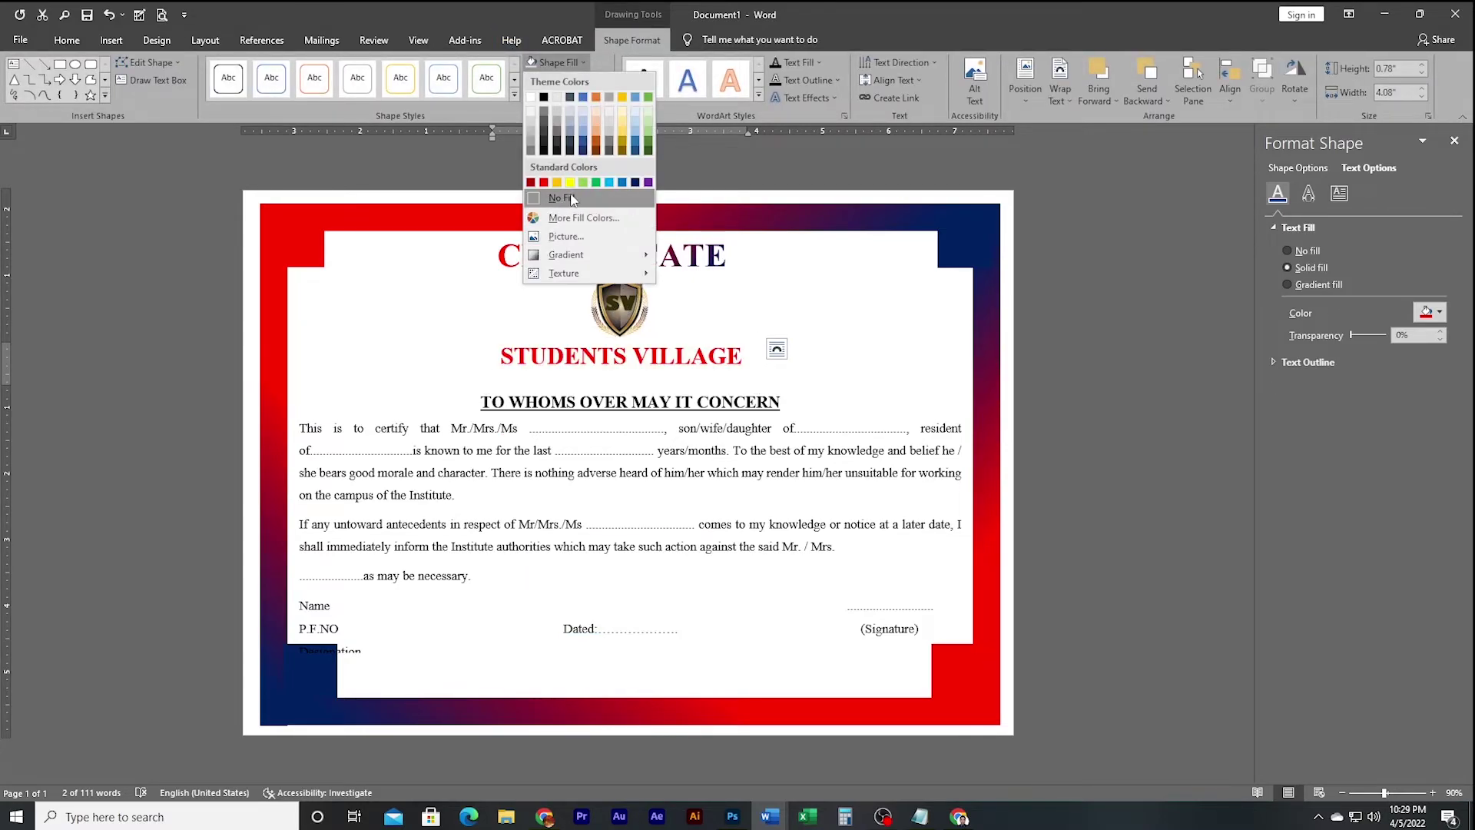
pyautogui.click(570, 198)
pyautogui.click(631, 408)
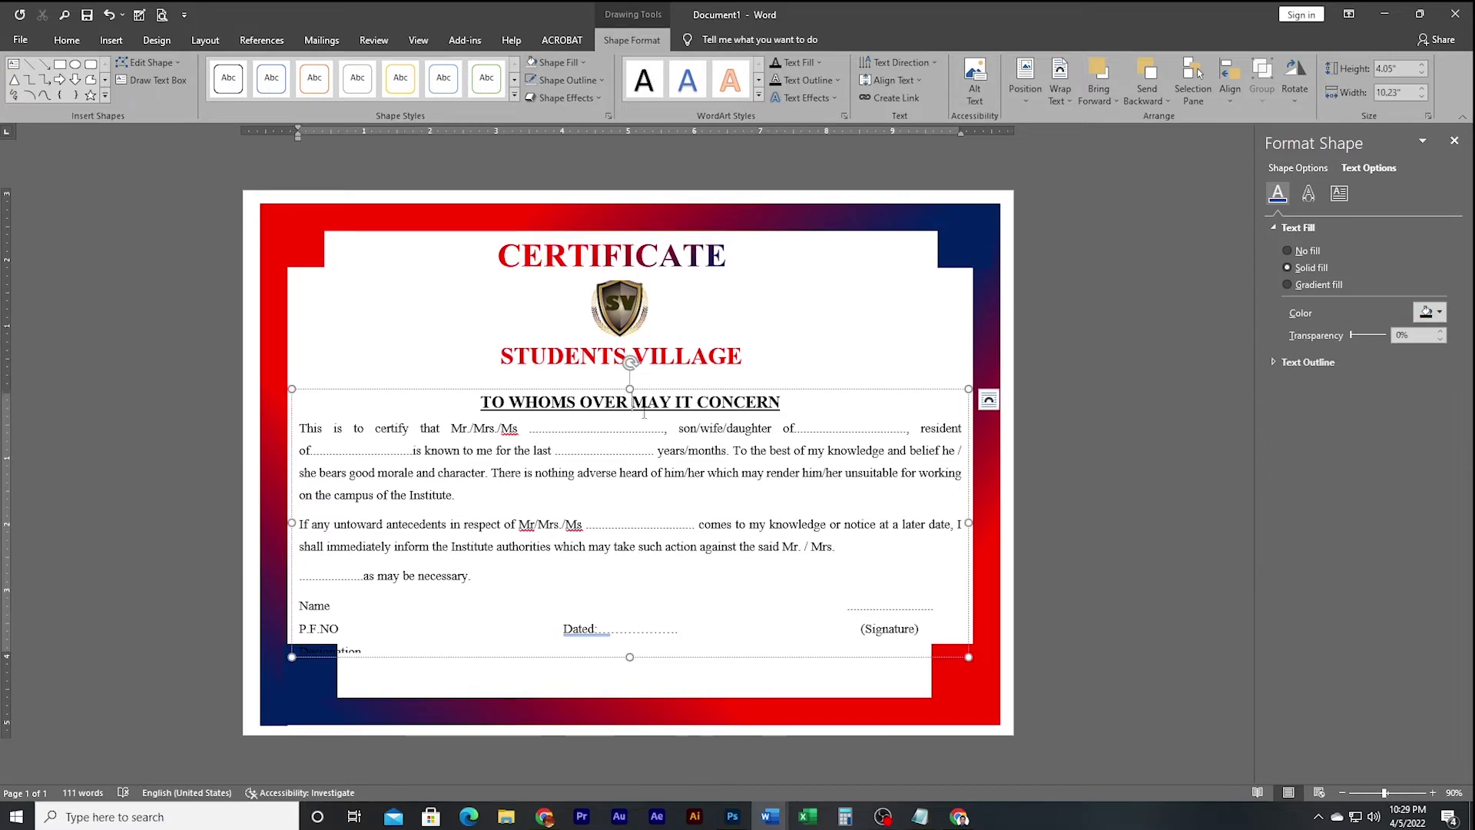
pyautogui.press('Up')
pyautogui.press('Up')
pyautogui.press('Up')
pyautogui.press('Up')
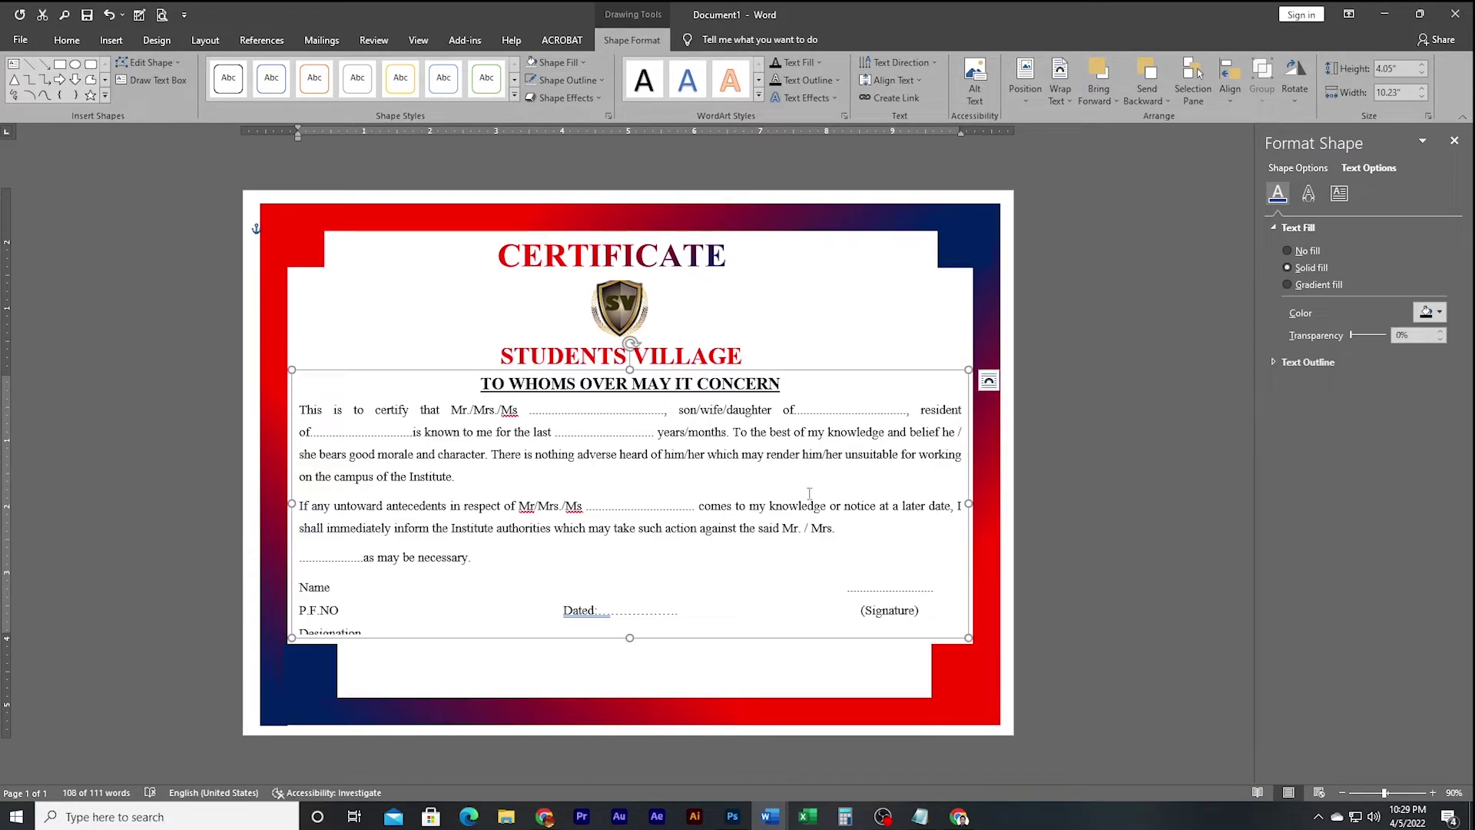
# Step: Stretch the body text box's bottom edge down until the Designation line fully shows
pyautogui.moveTo(629, 637); pyautogui.dragTo(629, 661)
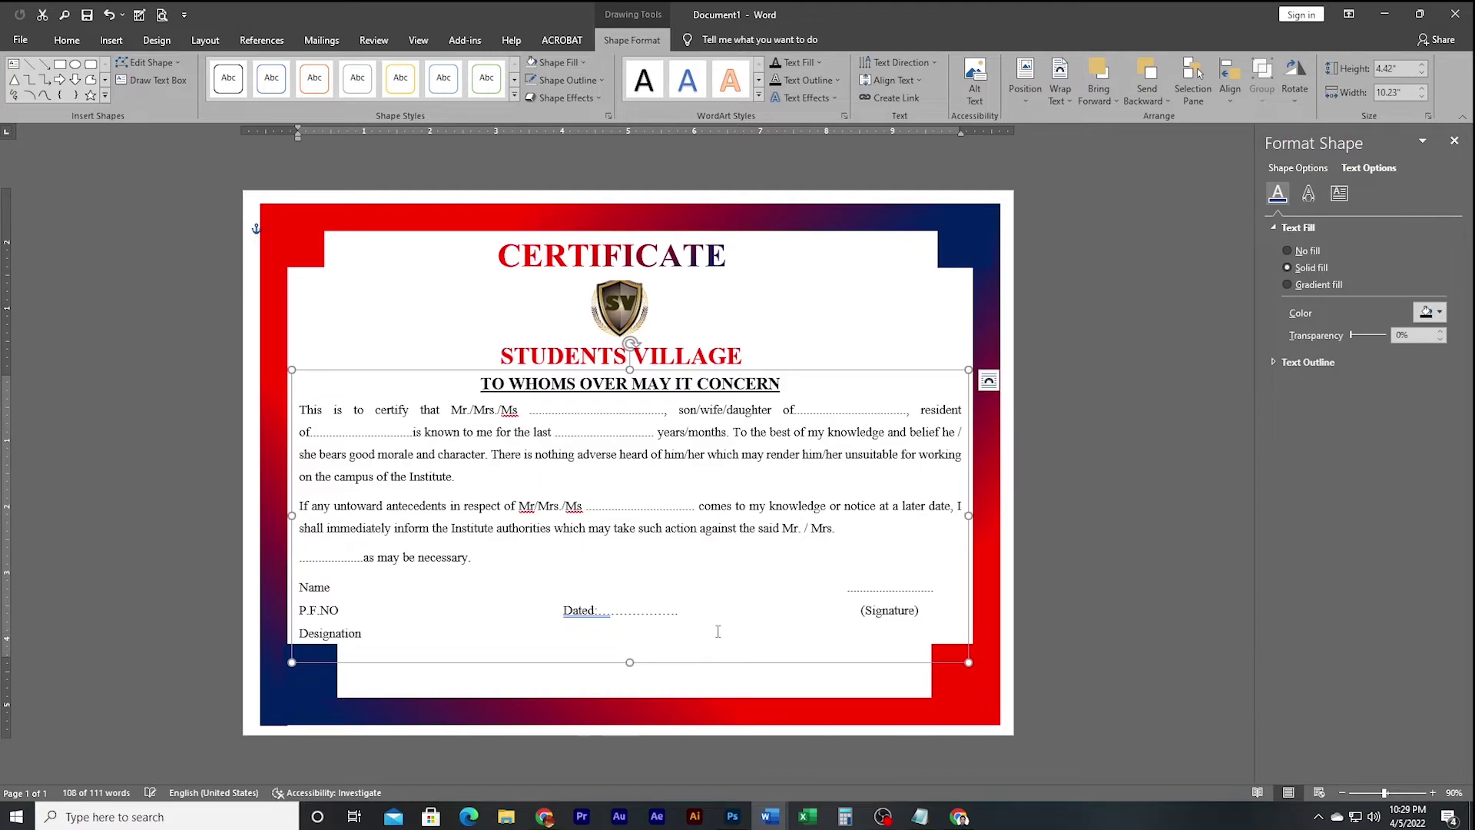
pyautogui.press('Escape')
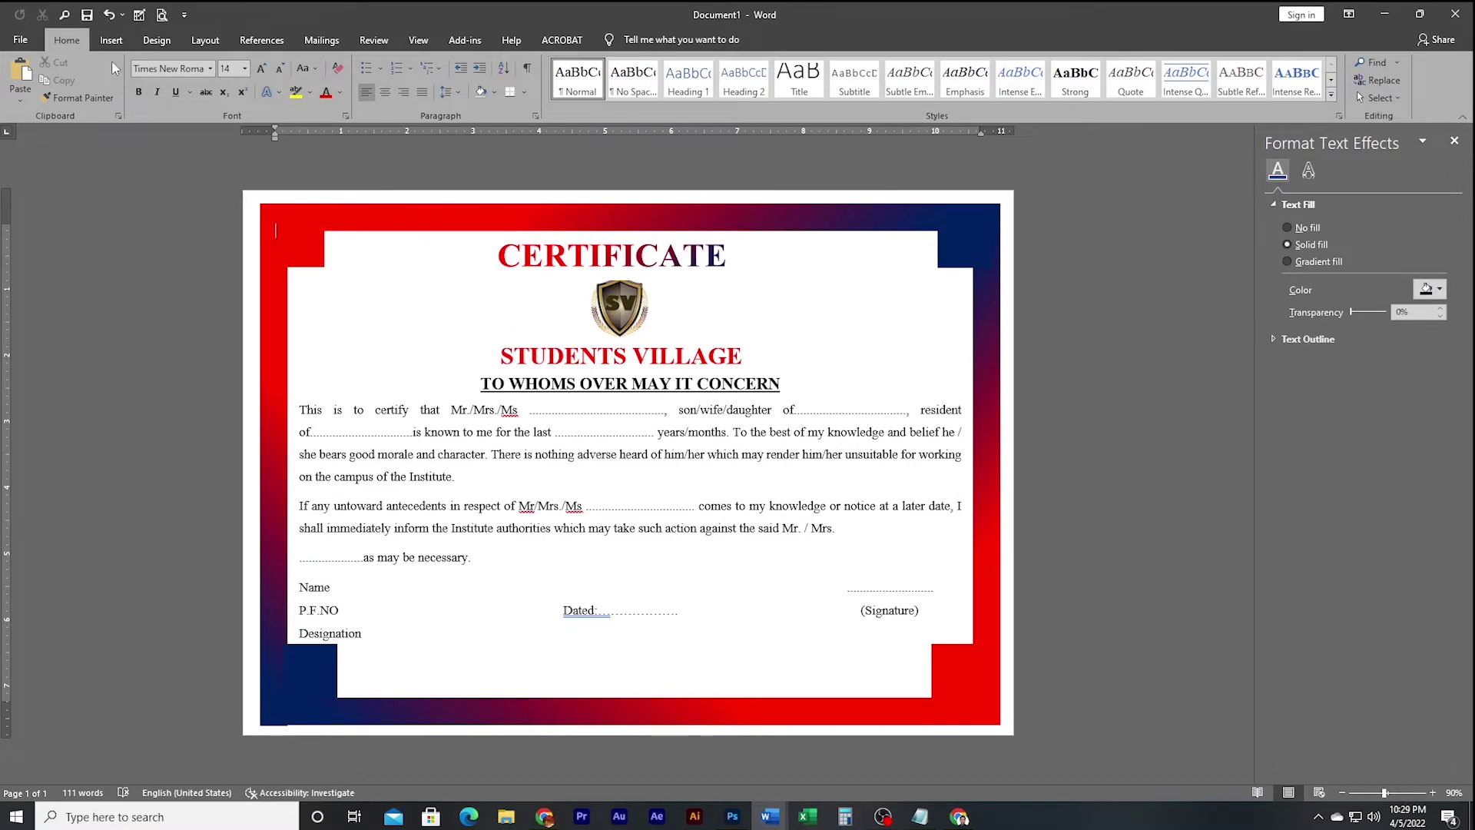
# Step: Open Fill Effects from Design > Page Color and shift the dialog aside
pyautogui.click(159, 40)
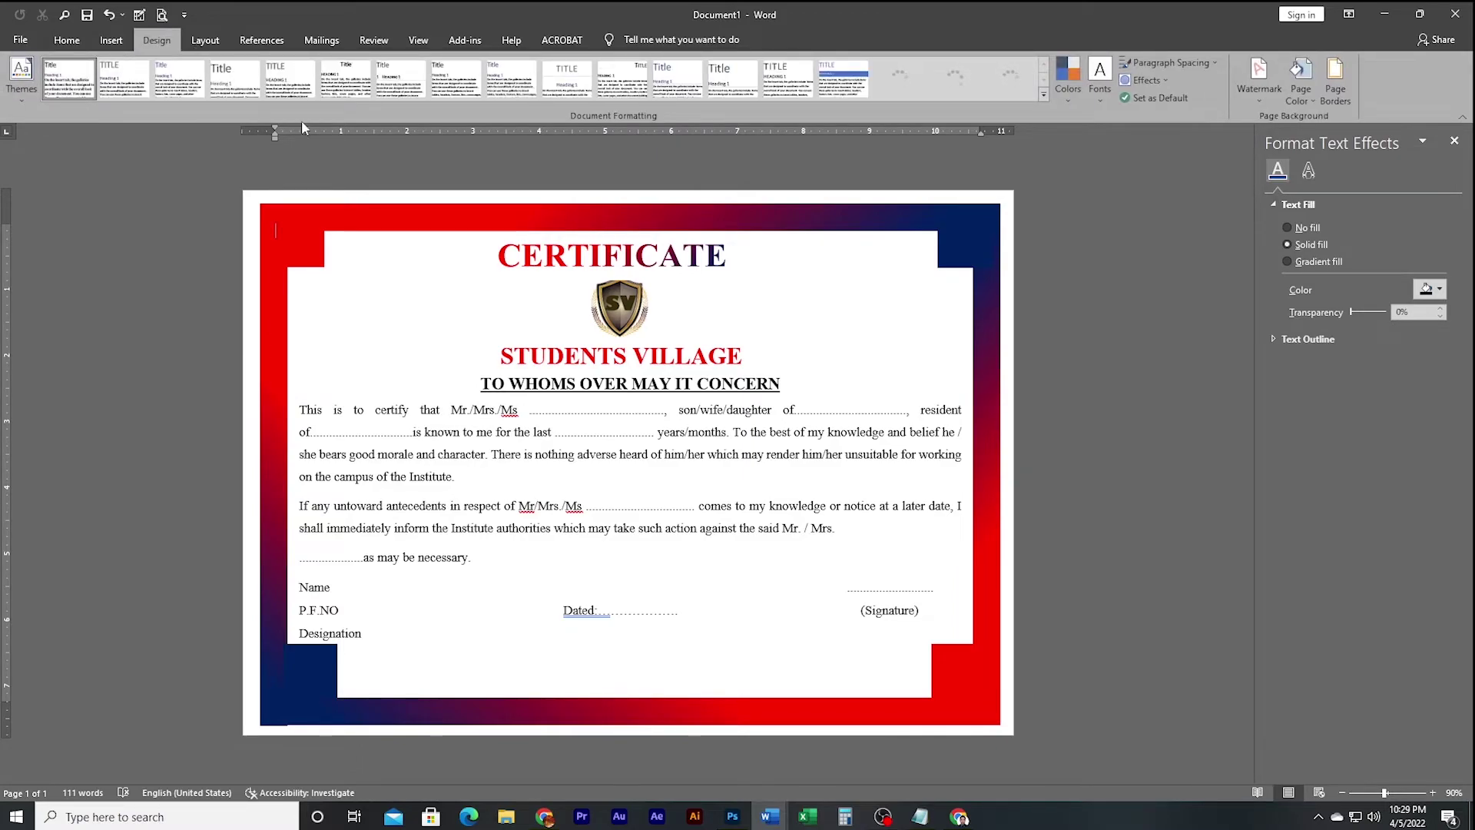
pyautogui.click(1312, 94)
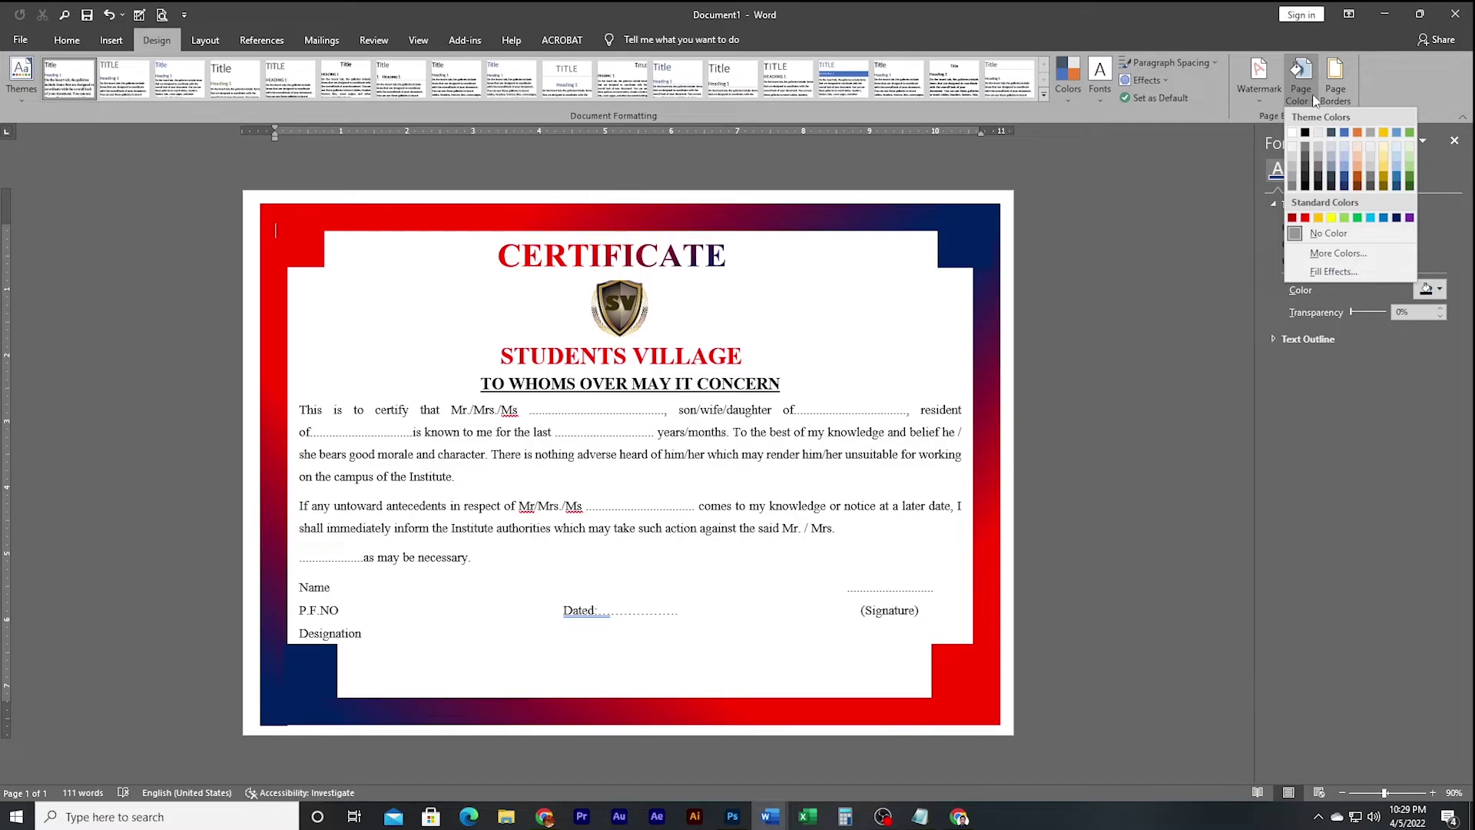
pyautogui.click(1333, 272)
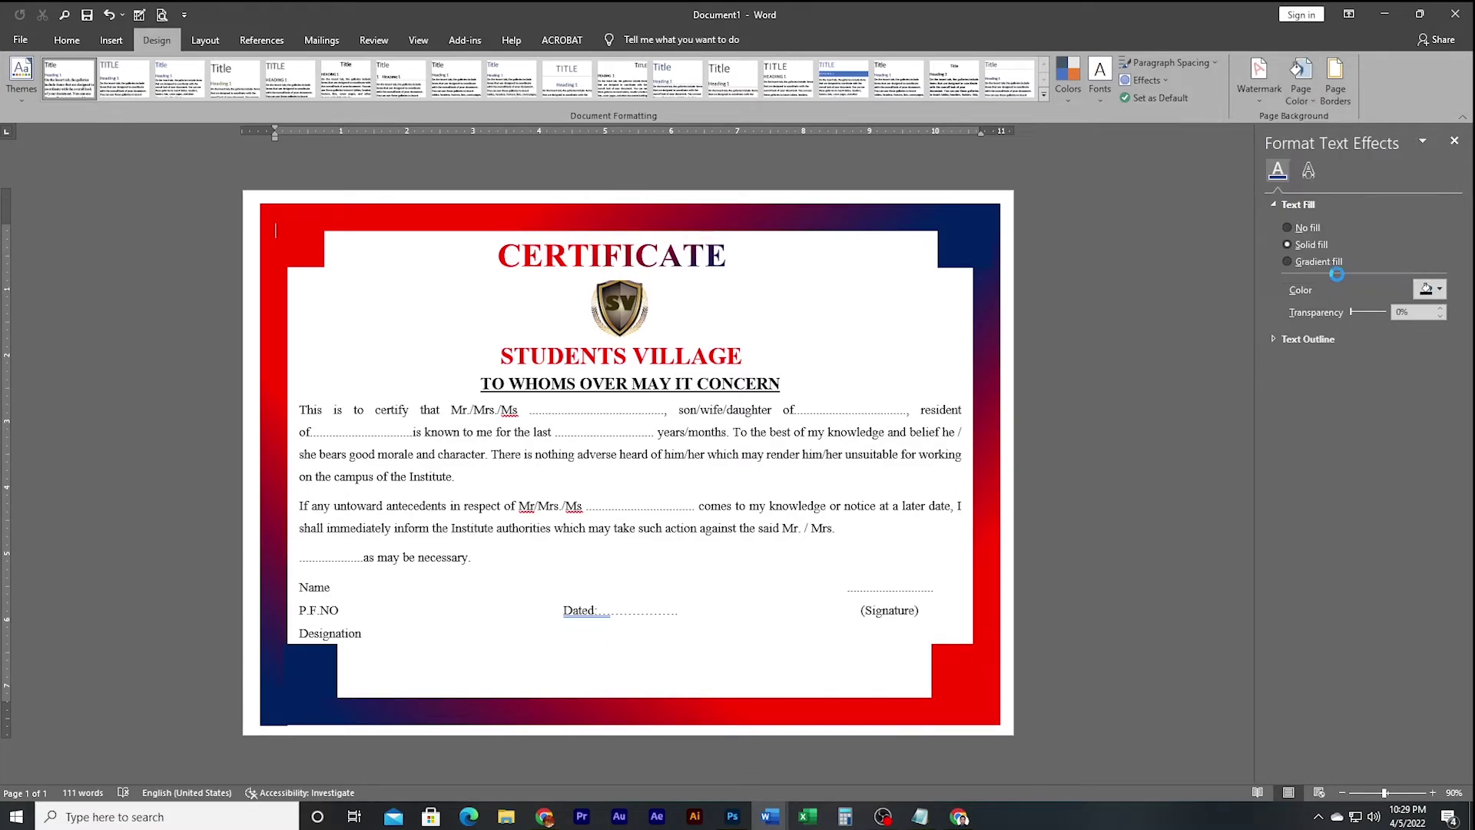
pyautogui.moveTo(1252, 220); pyautogui.dragTo(1233, 234)
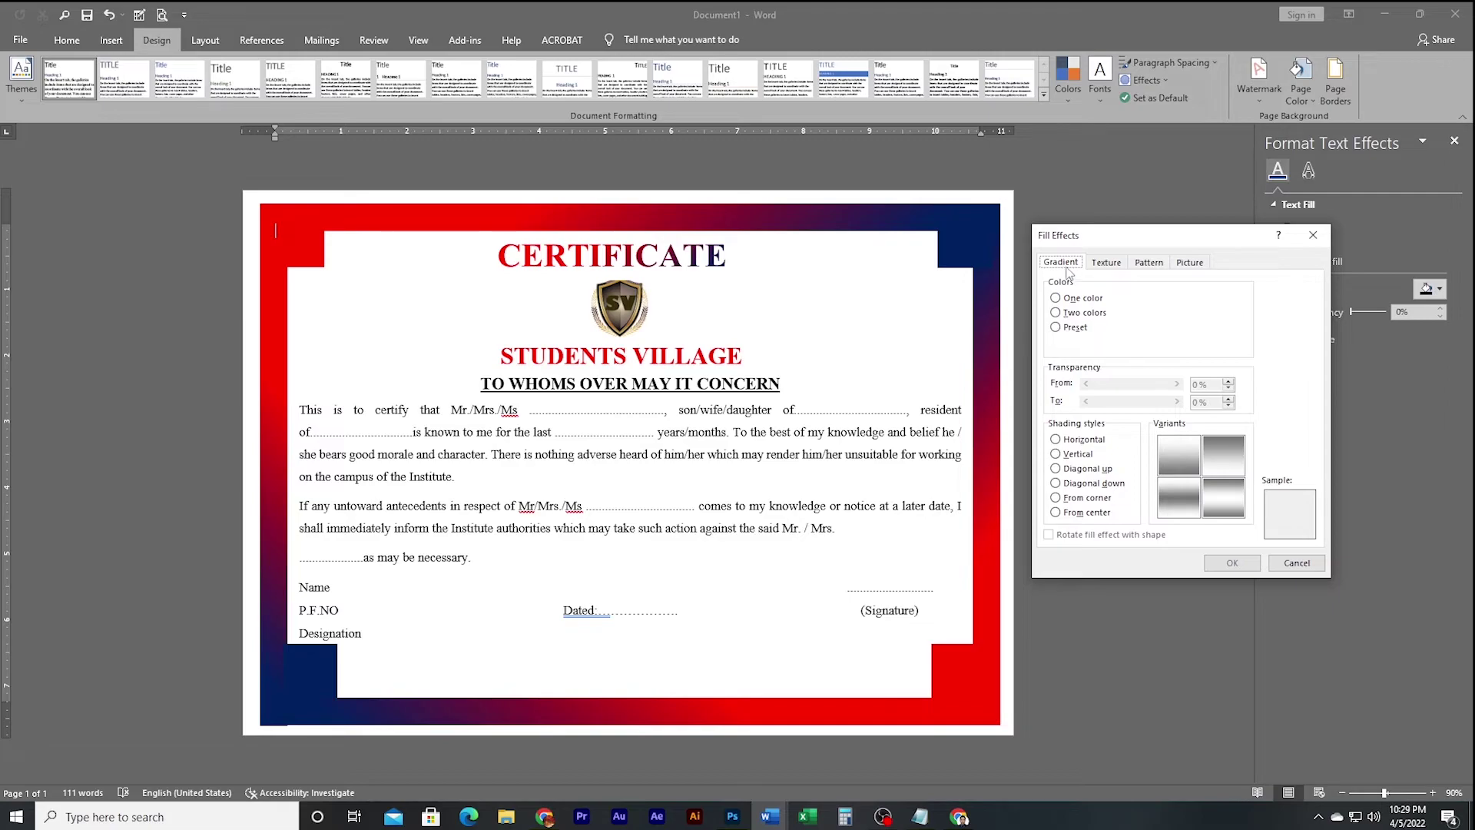
# Step: Choose a two-colour gradient with yellow as Color 1 and white as Color 2
pyautogui.click(1103, 265)
pyautogui.click(1151, 266)
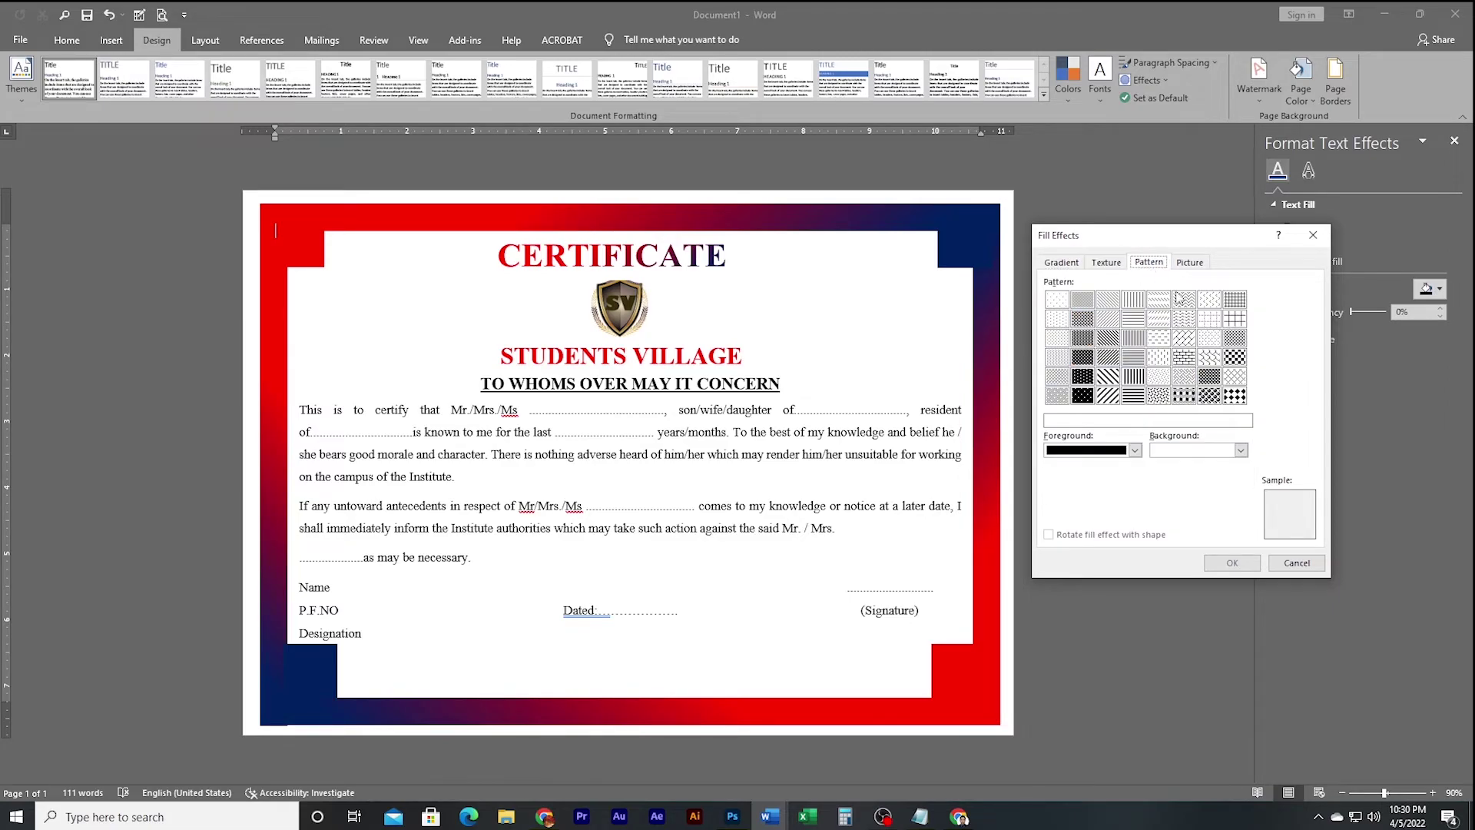
pyautogui.click(1192, 262)
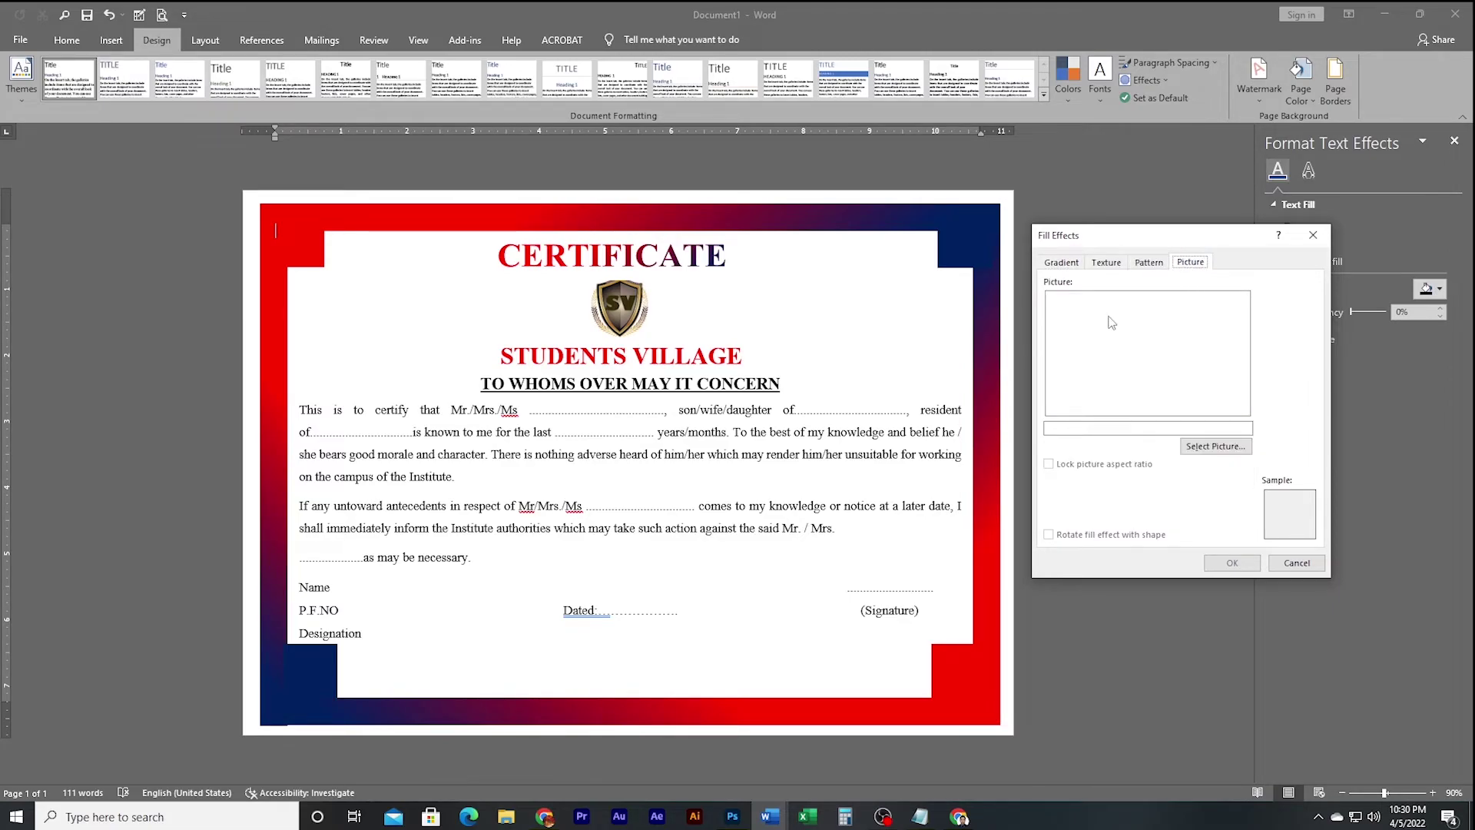
pyautogui.click(1071, 264)
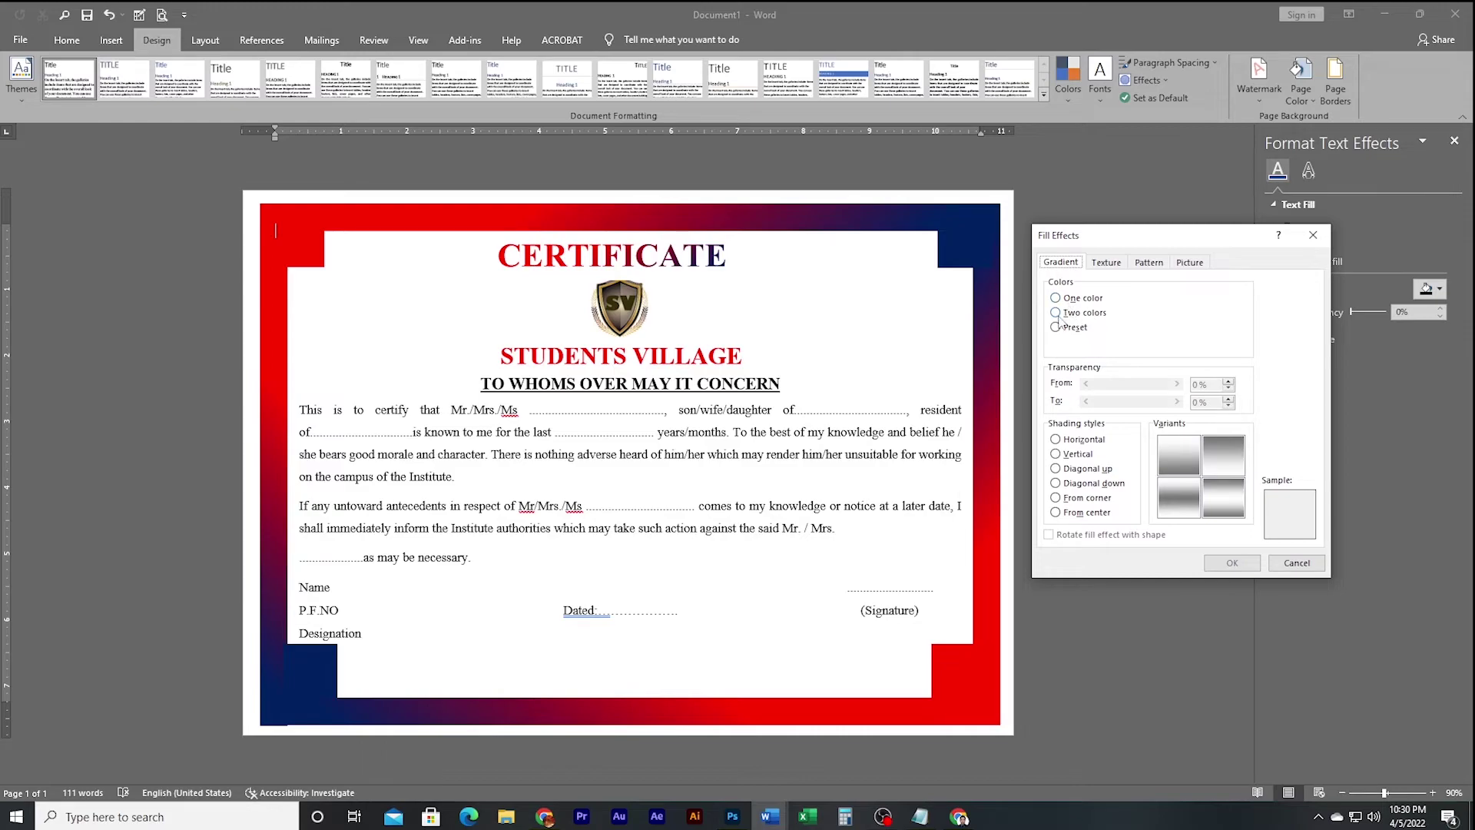
pyautogui.click(1062, 298)
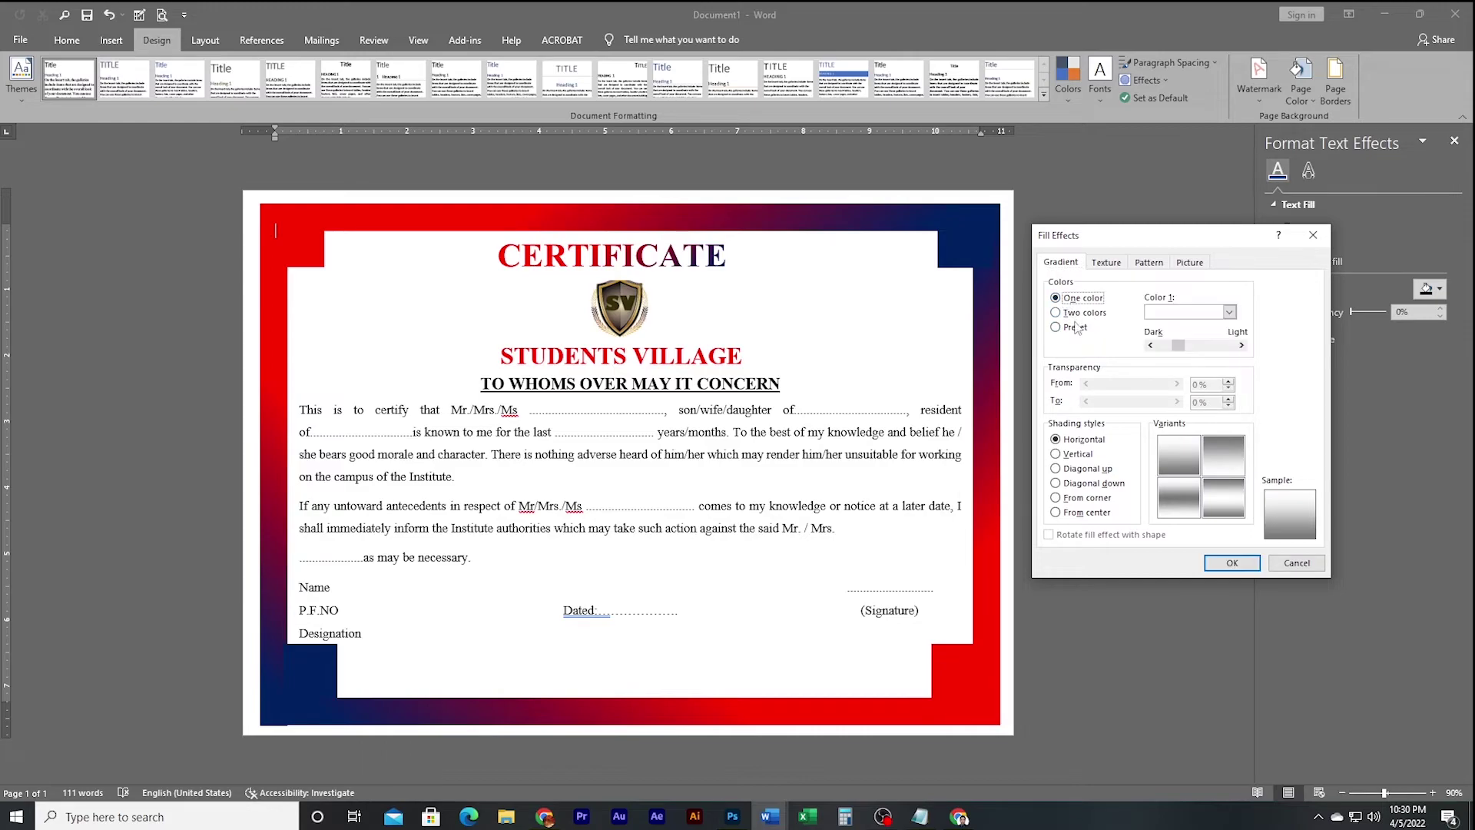
pyautogui.click(1082, 327)
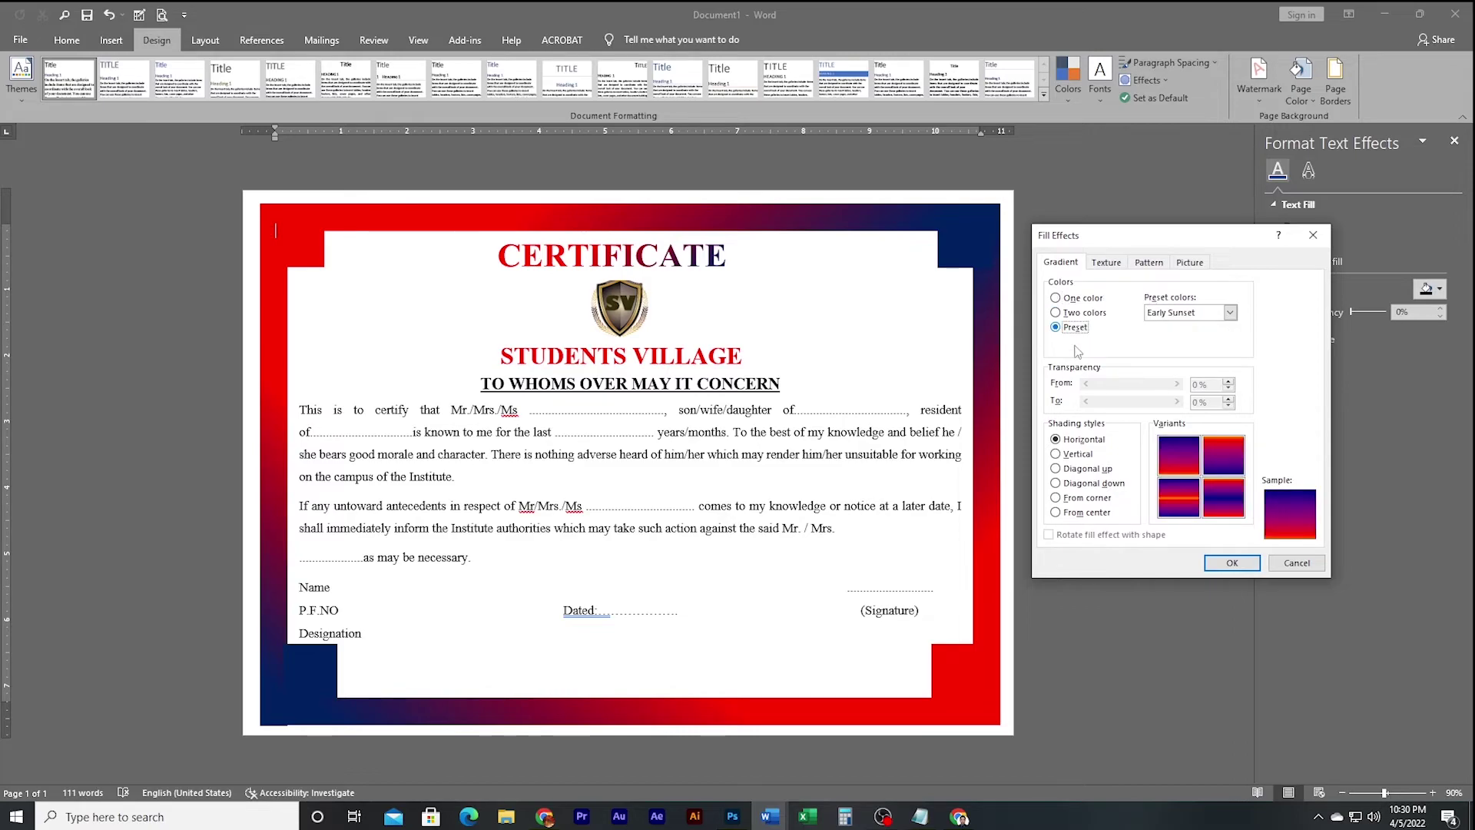
pyautogui.click(1066, 312)
pyautogui.click(1068, 327)
pyautogui.click(1067, 313)
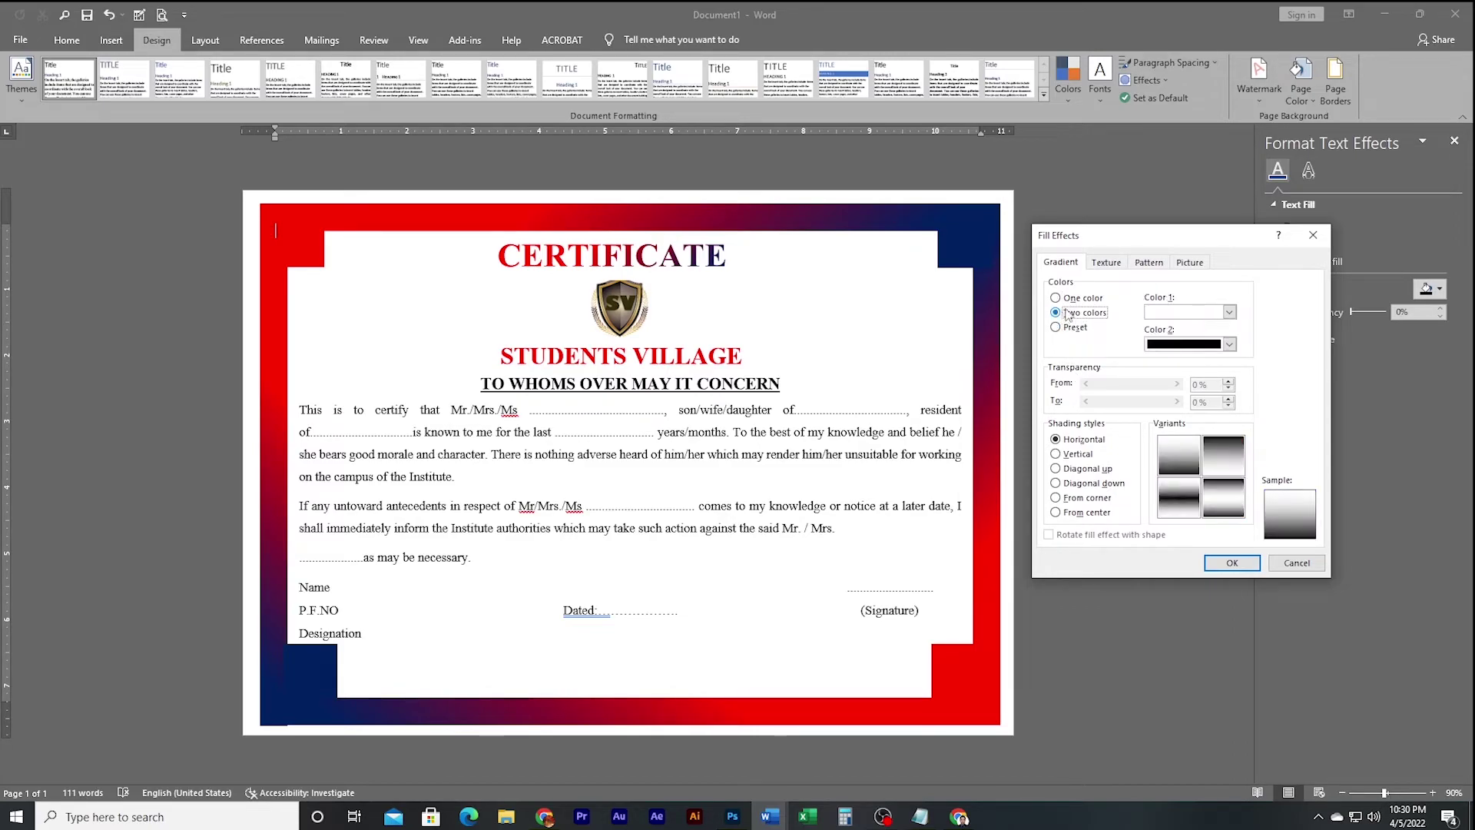
pyautogui.click(1231, 312)
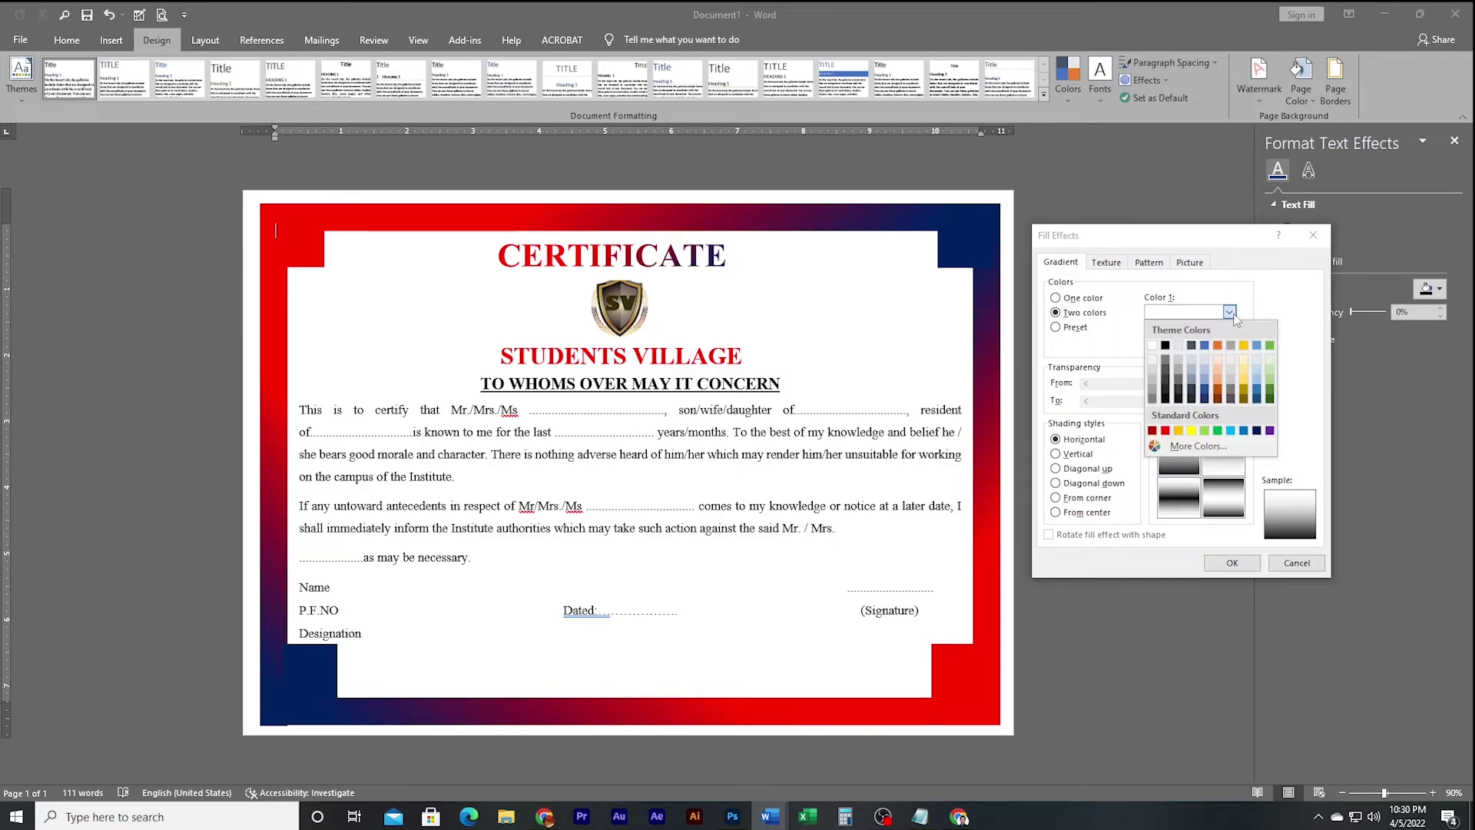
pyautogui.click(1193, 434)
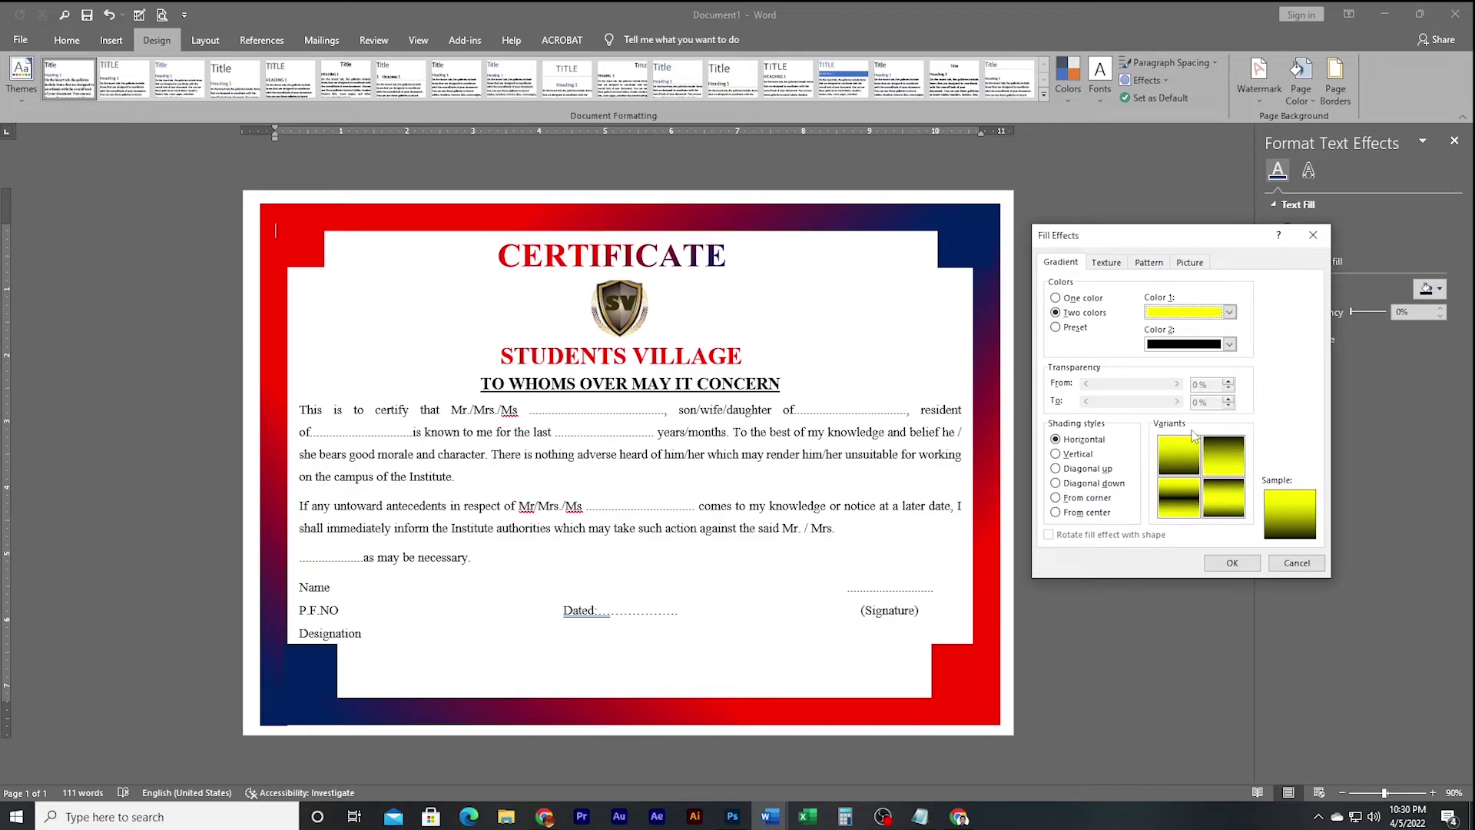
pyautogui.click(1230, 344)
pyautogui.click(1153, 384)
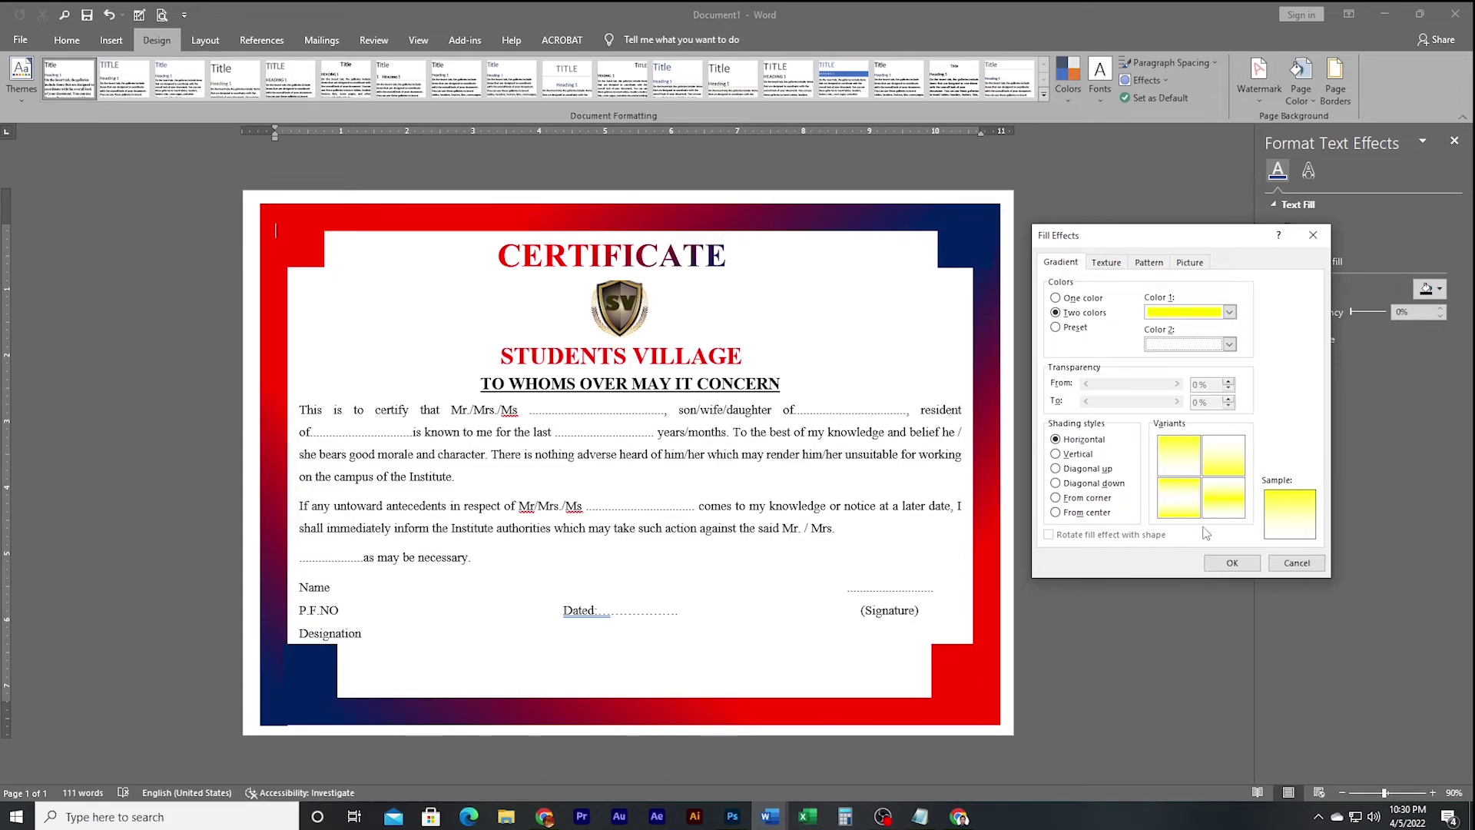
# Step: Pick Horizontal shading with its first variant and apply the gradient to the page
pyautogui.click(1056, 455)
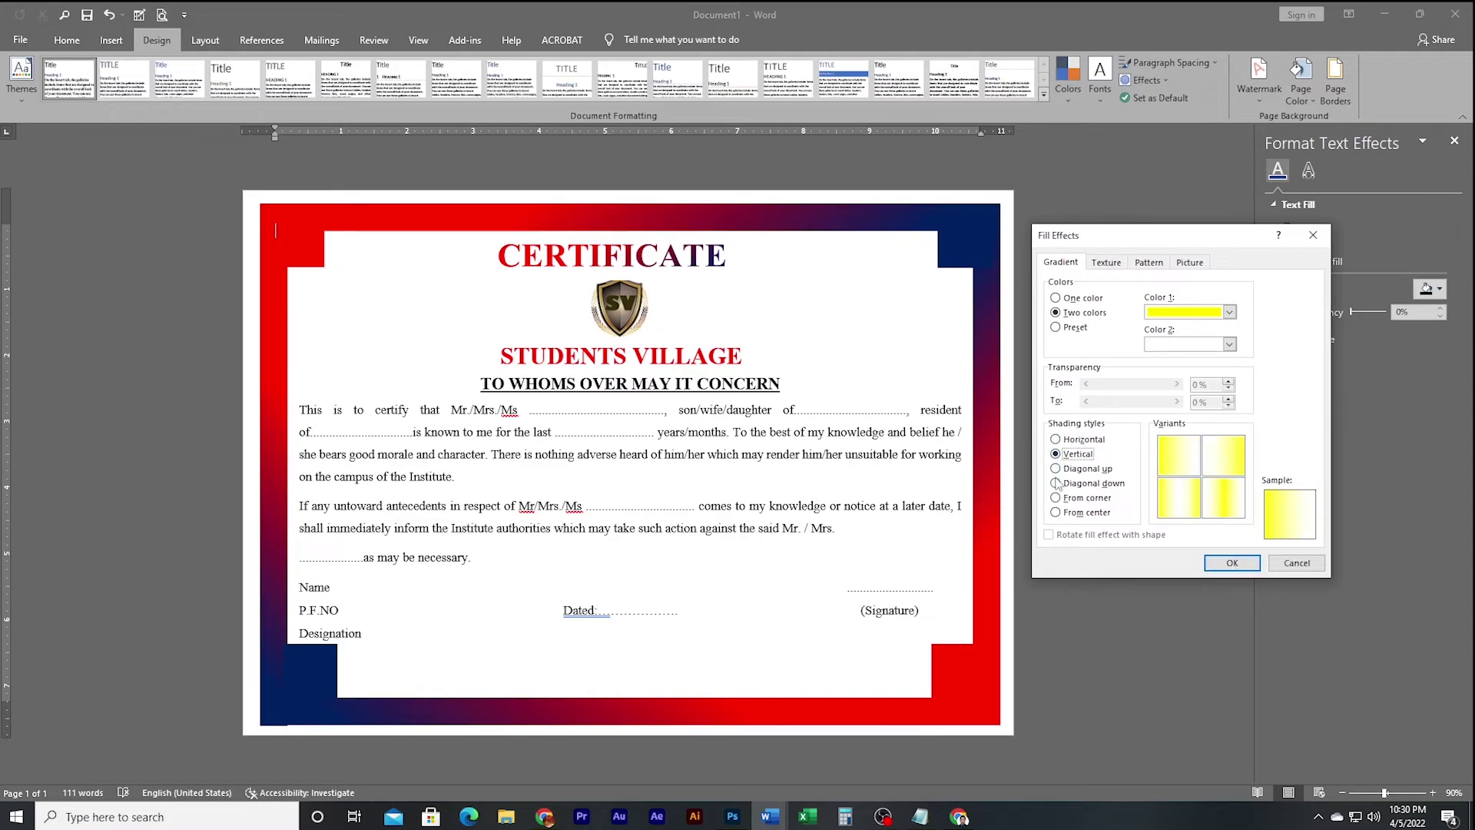
pyautogui.click(1056, 470)
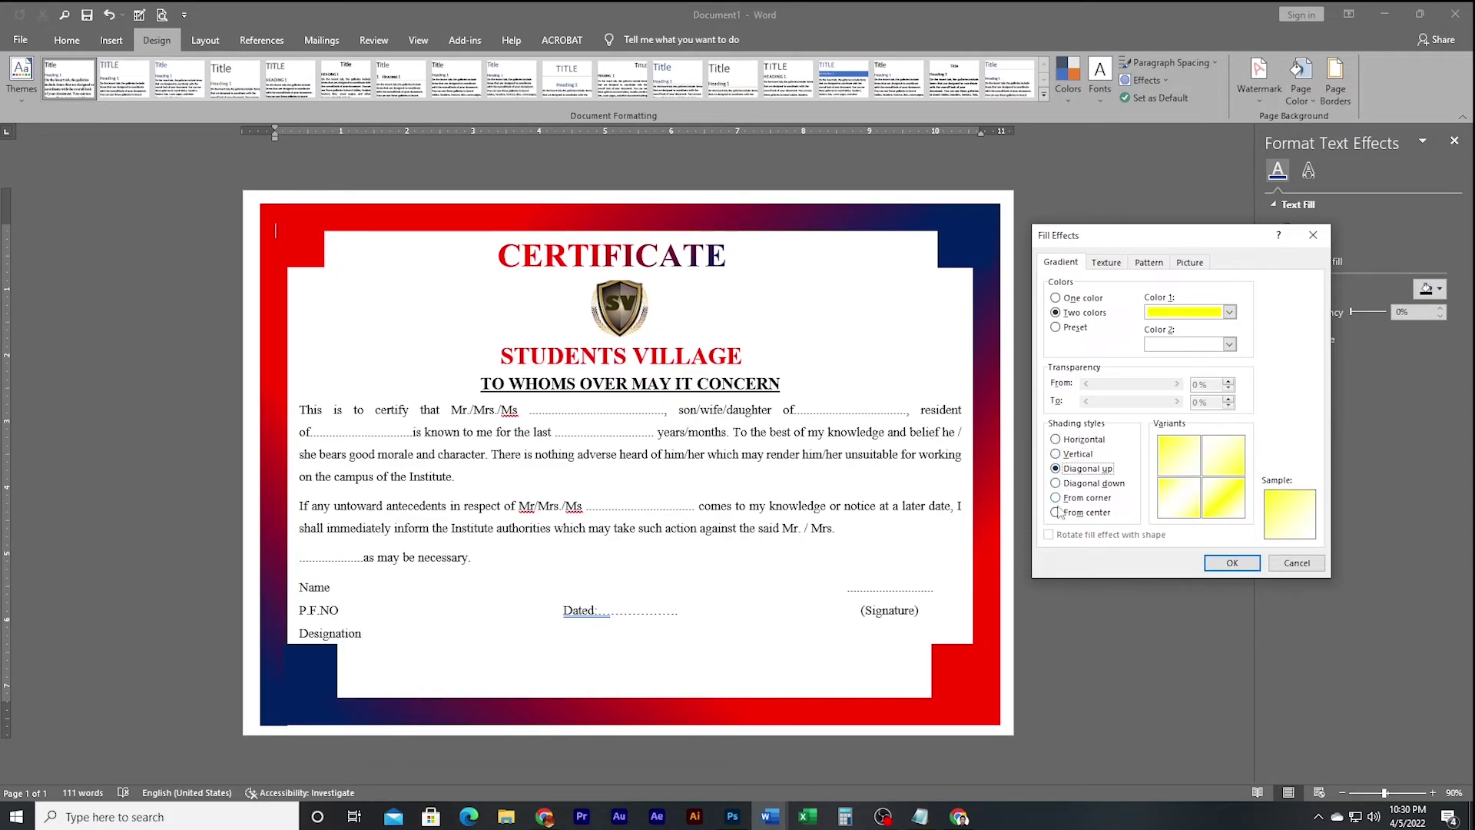
pyautogui.click(1057, 484)
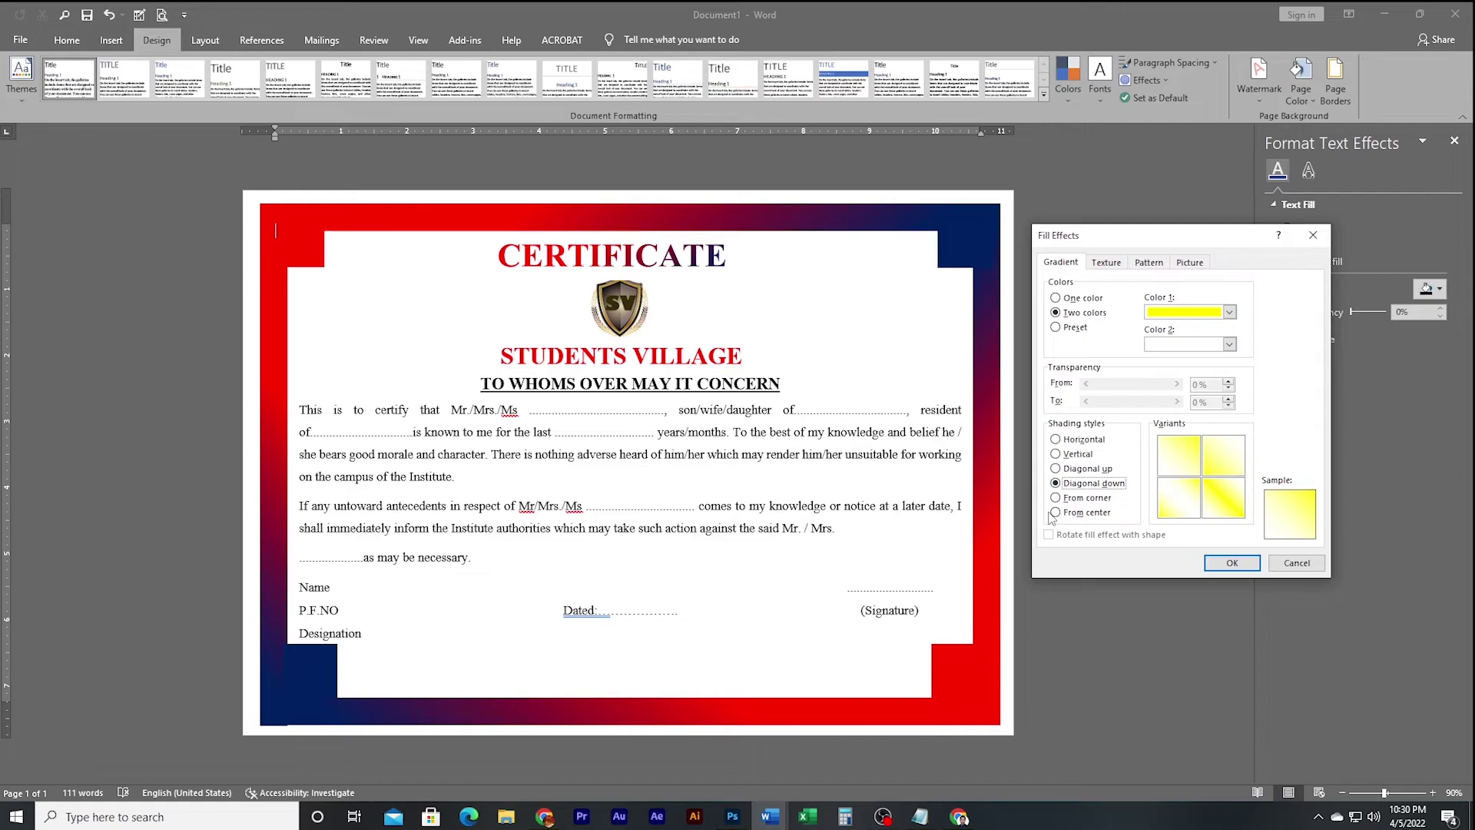
pyautogui.click(1056, 499)
pyautogui.click(1056, 513)
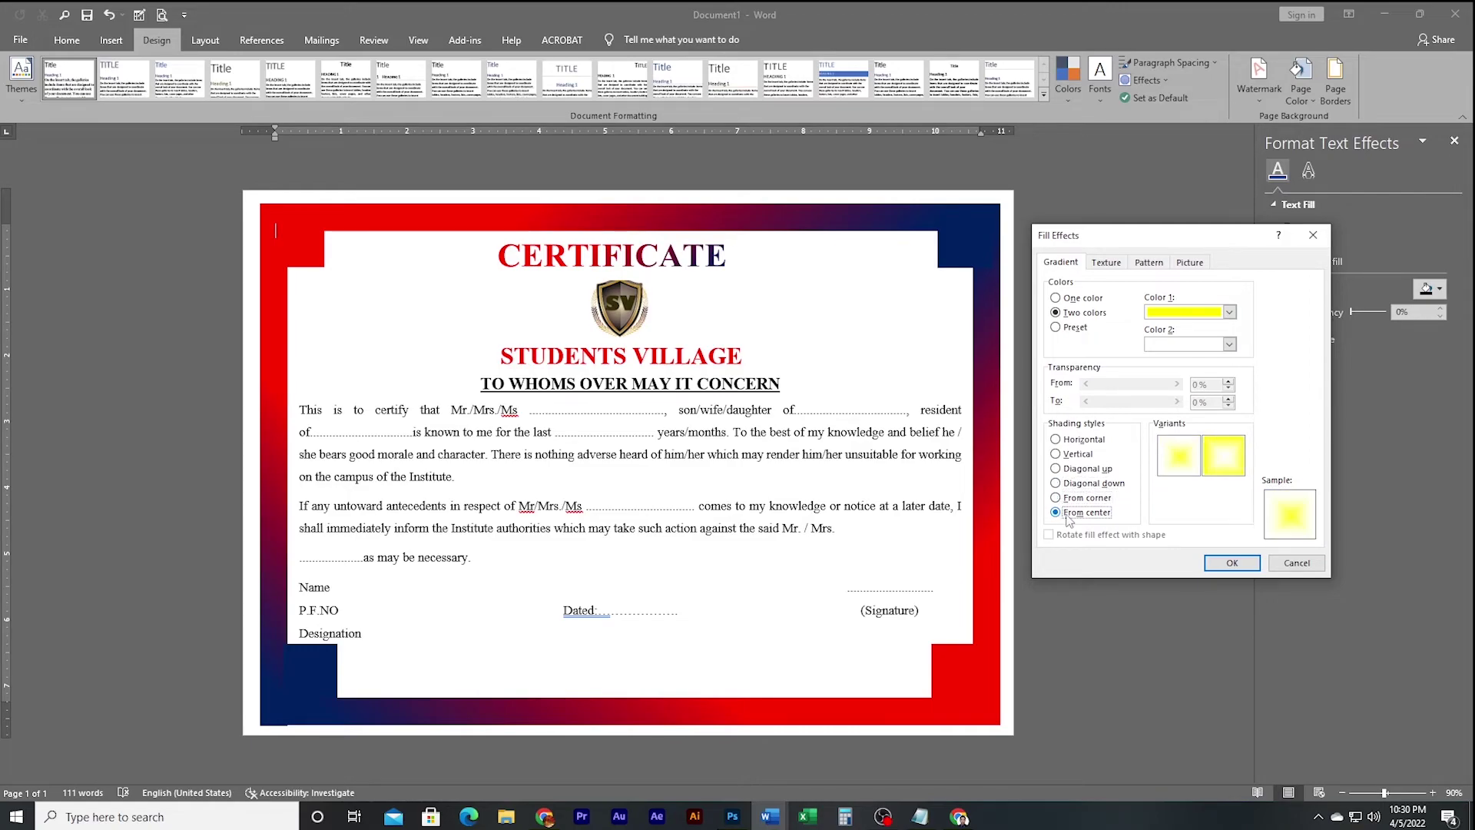
pyautogui.click(1056, 440)
pyautogui.click(1174, 461)
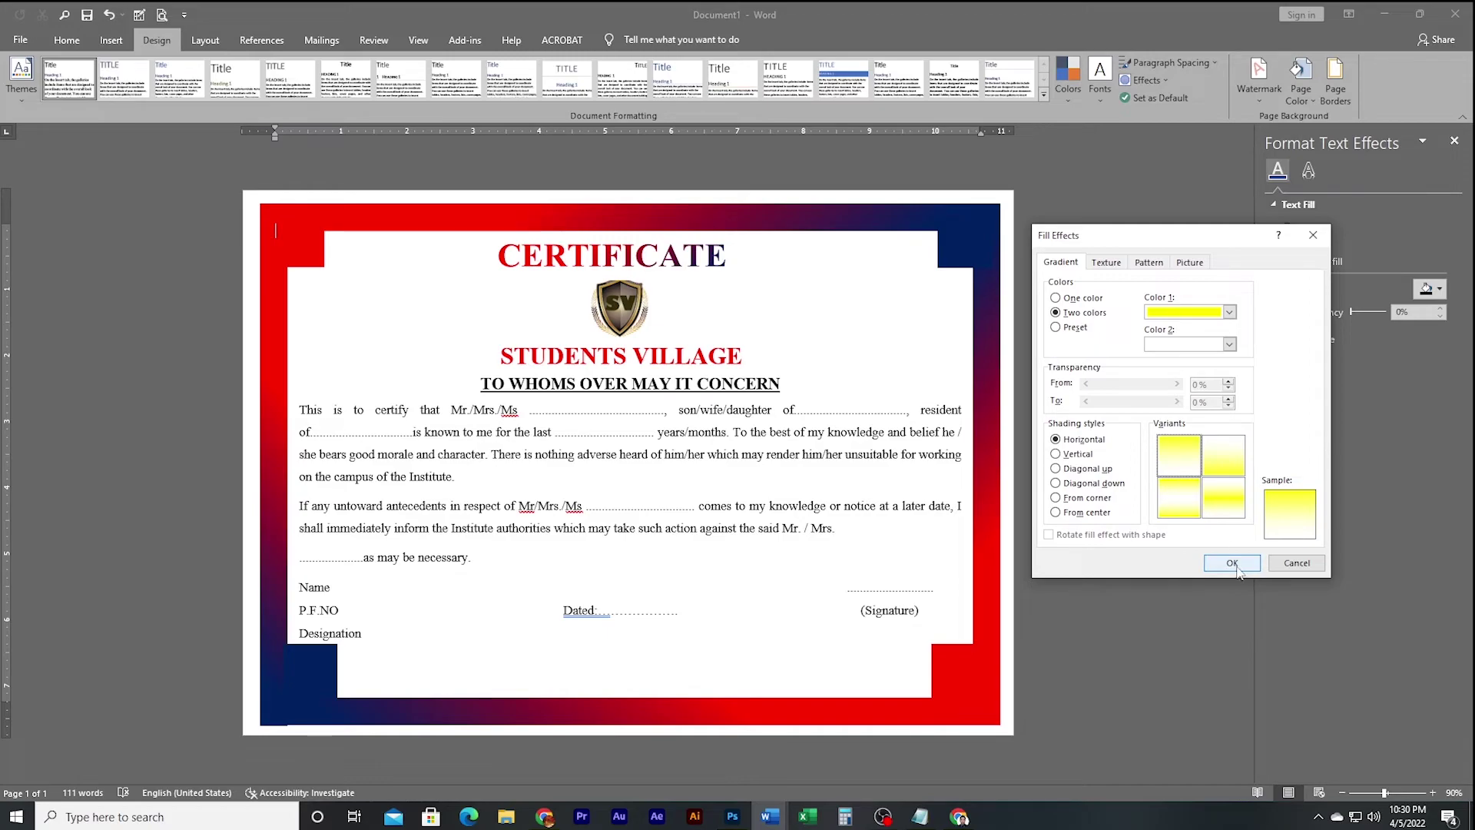
pyautogui.click(1233, 564)
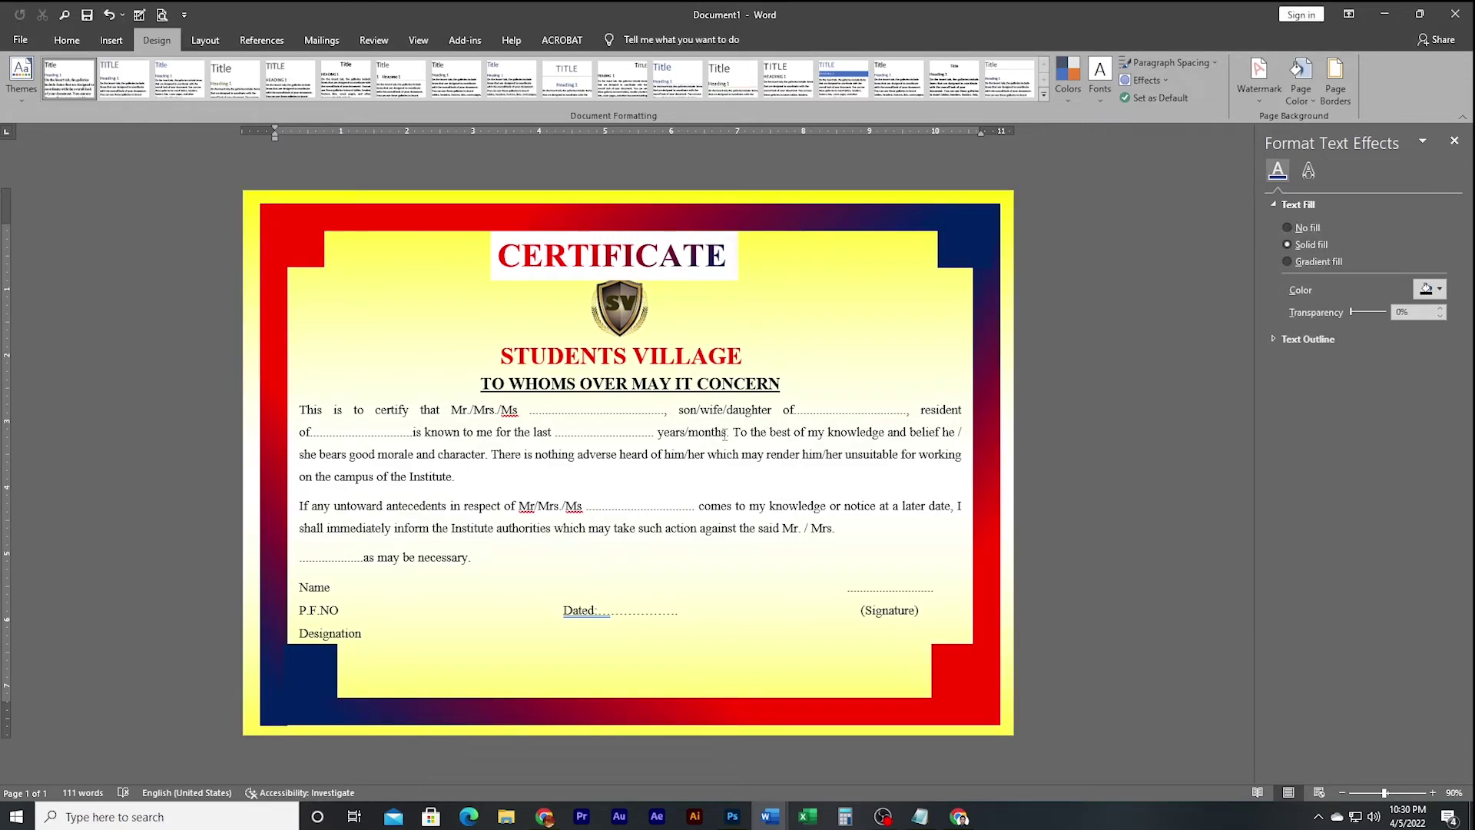
# Step: Set the CERTIFICATE title box's Shape Fill to No Fill
pyautogui.click(642, 249)
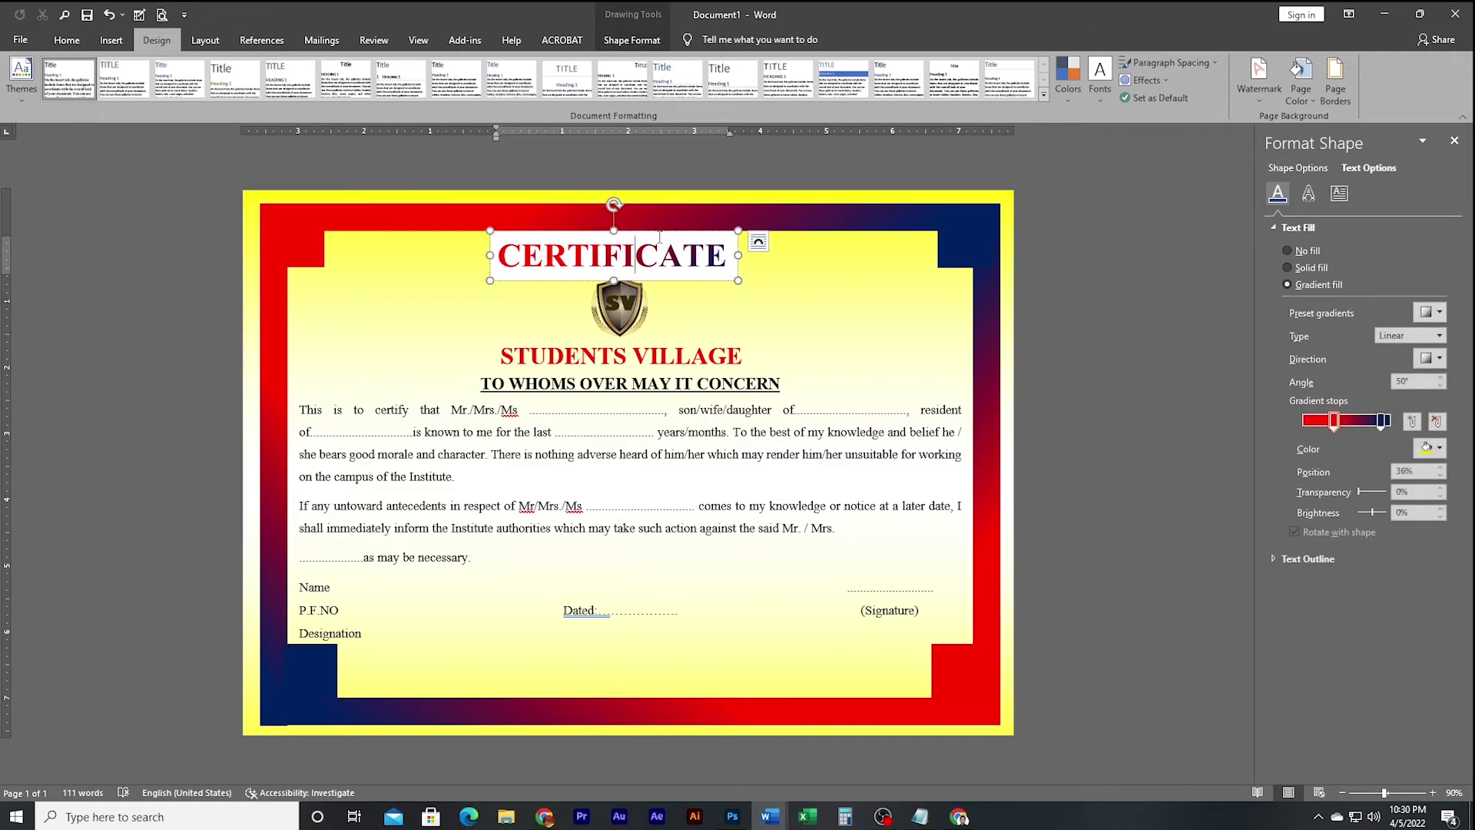
pyautogui.click(659, 231)
pyautogui.click(633, 40)
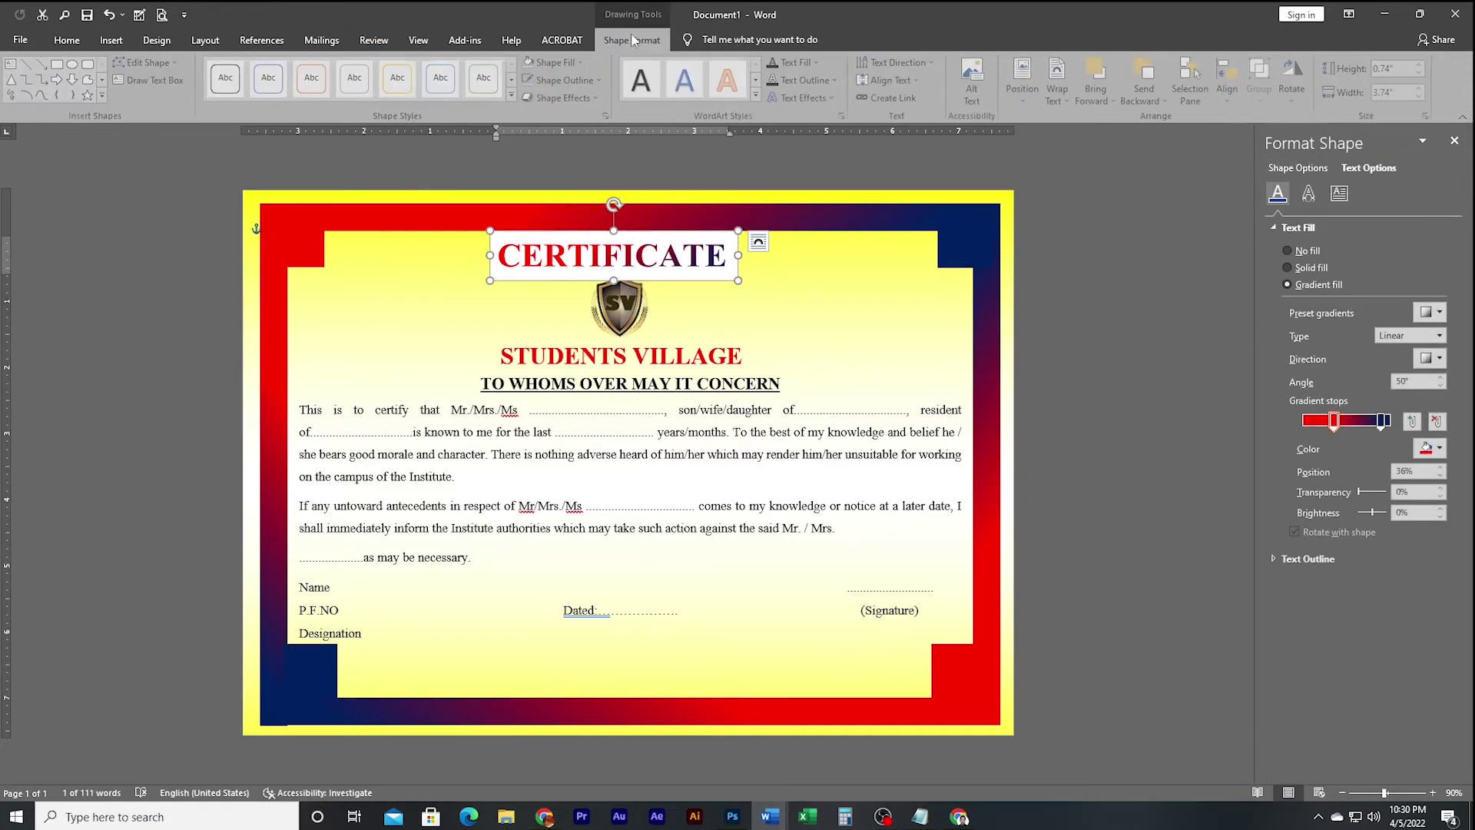
pyautogui.click(553, 62)
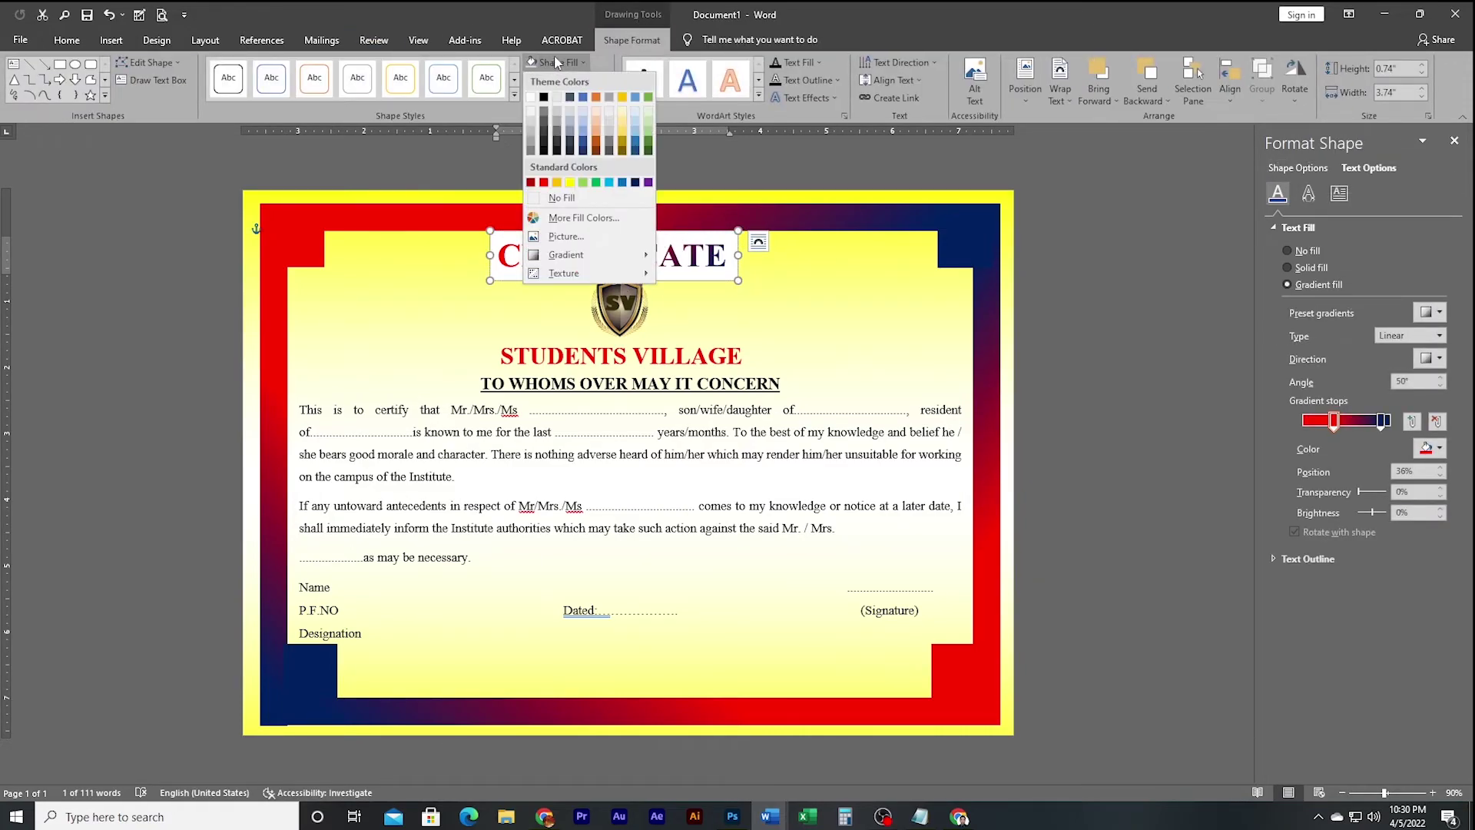
pyautogui.click(540, 198)
pyautogui.click(782, 440)
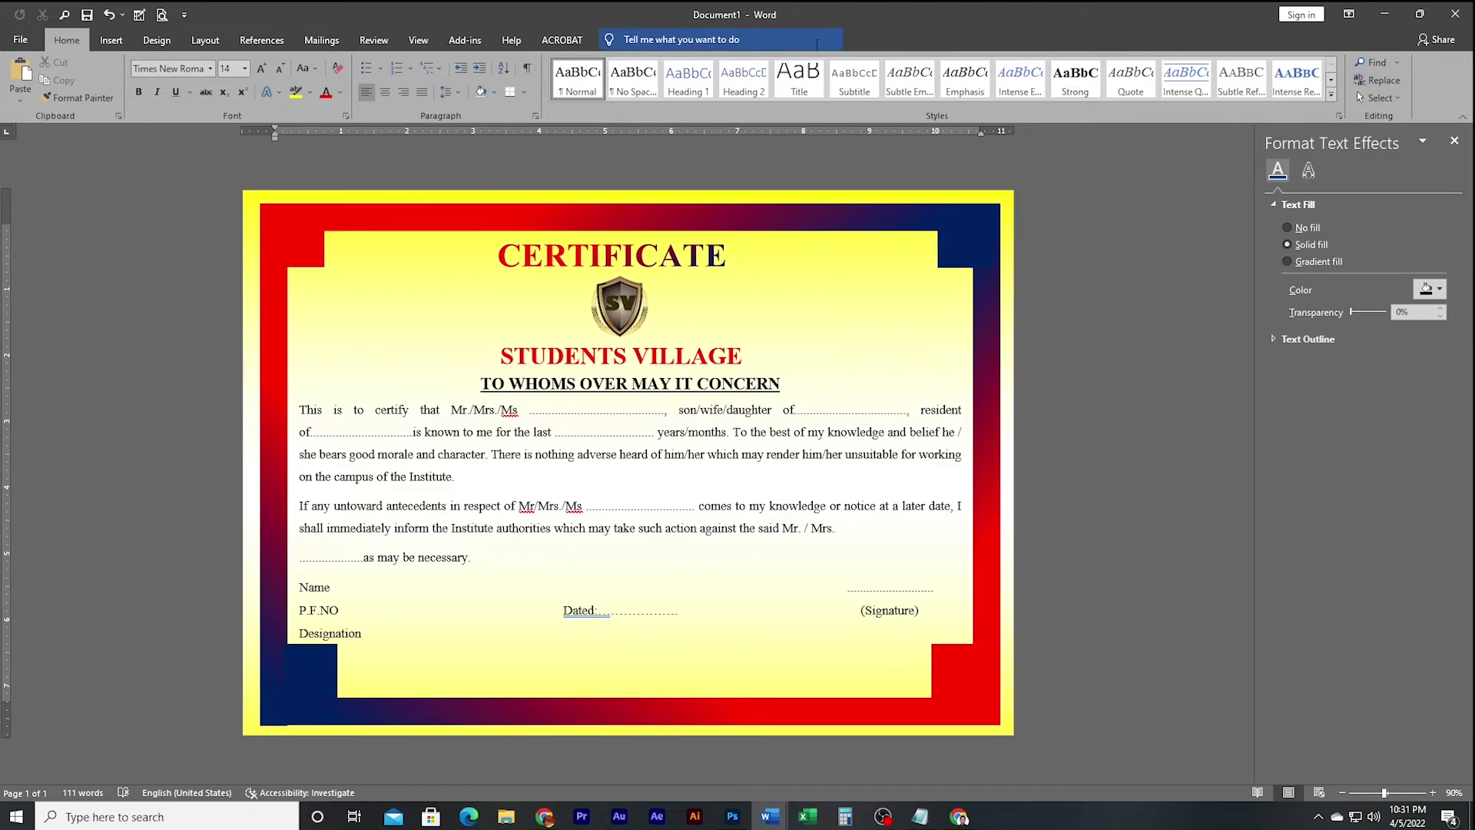
pyautogui.click(158, 42)
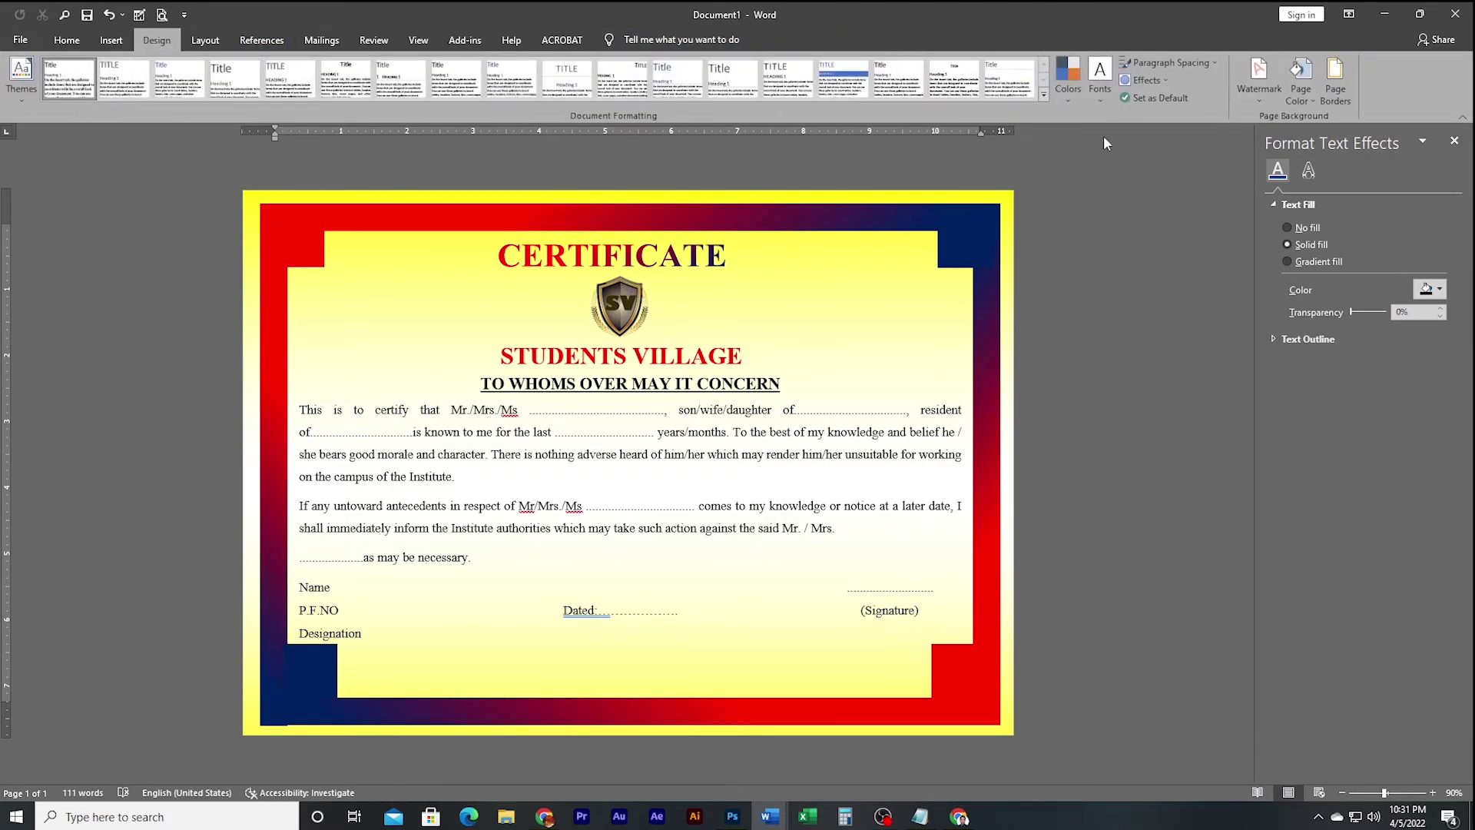
pyautogui.click(1302, 98)
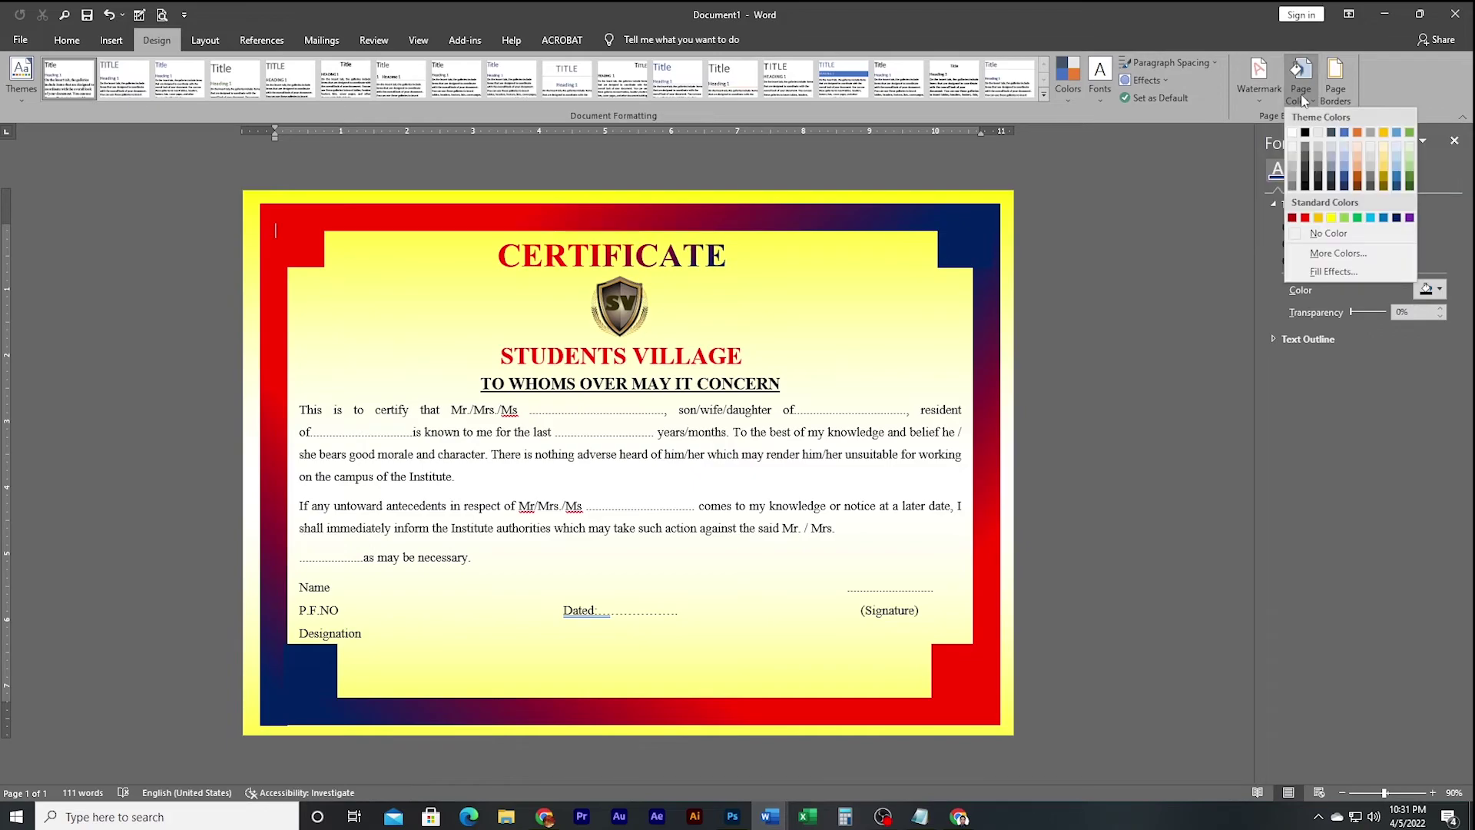
pyautogui.click(1333, 271)
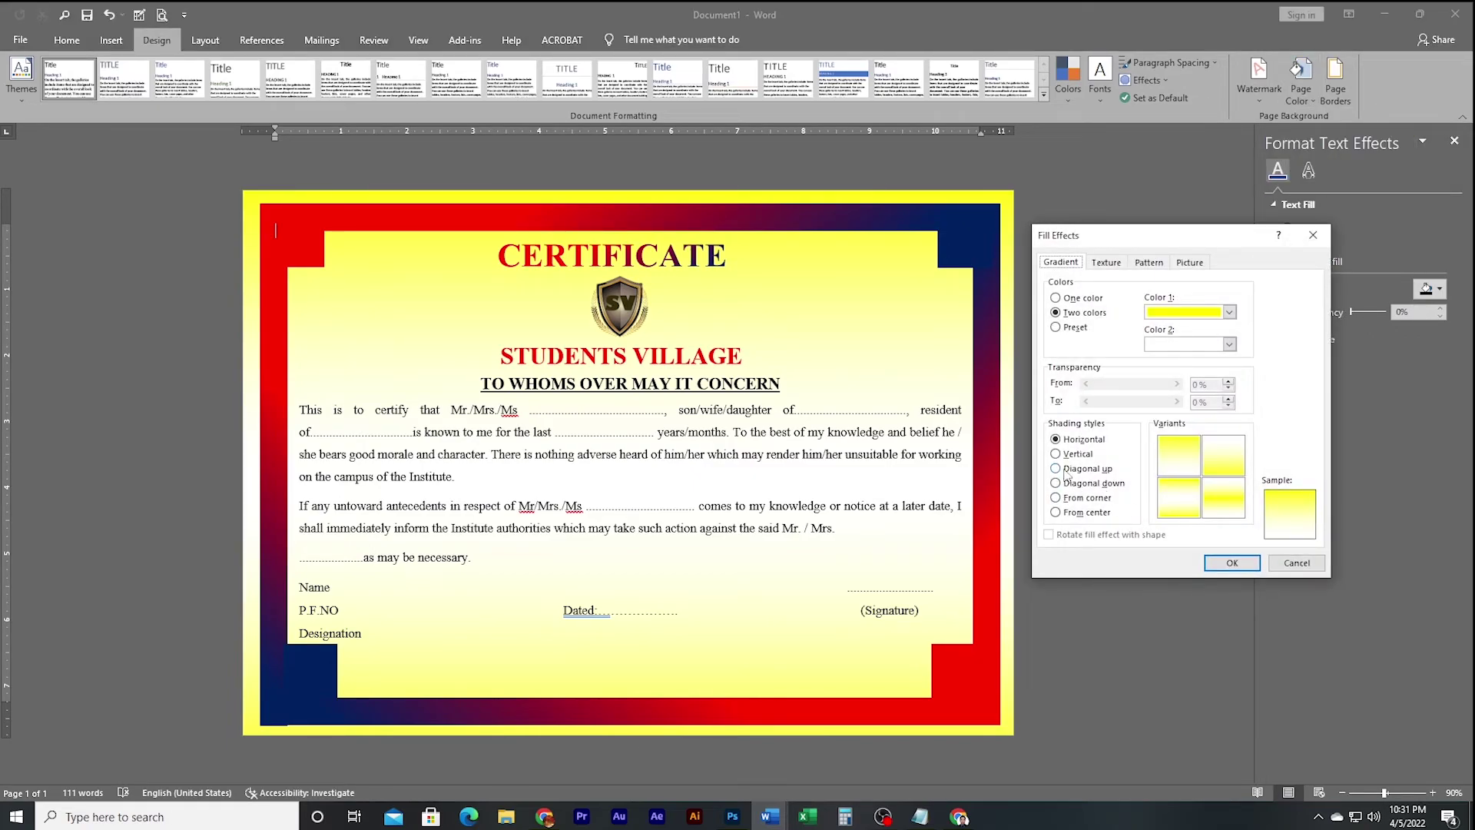
pyautogui.click(1057, 454)
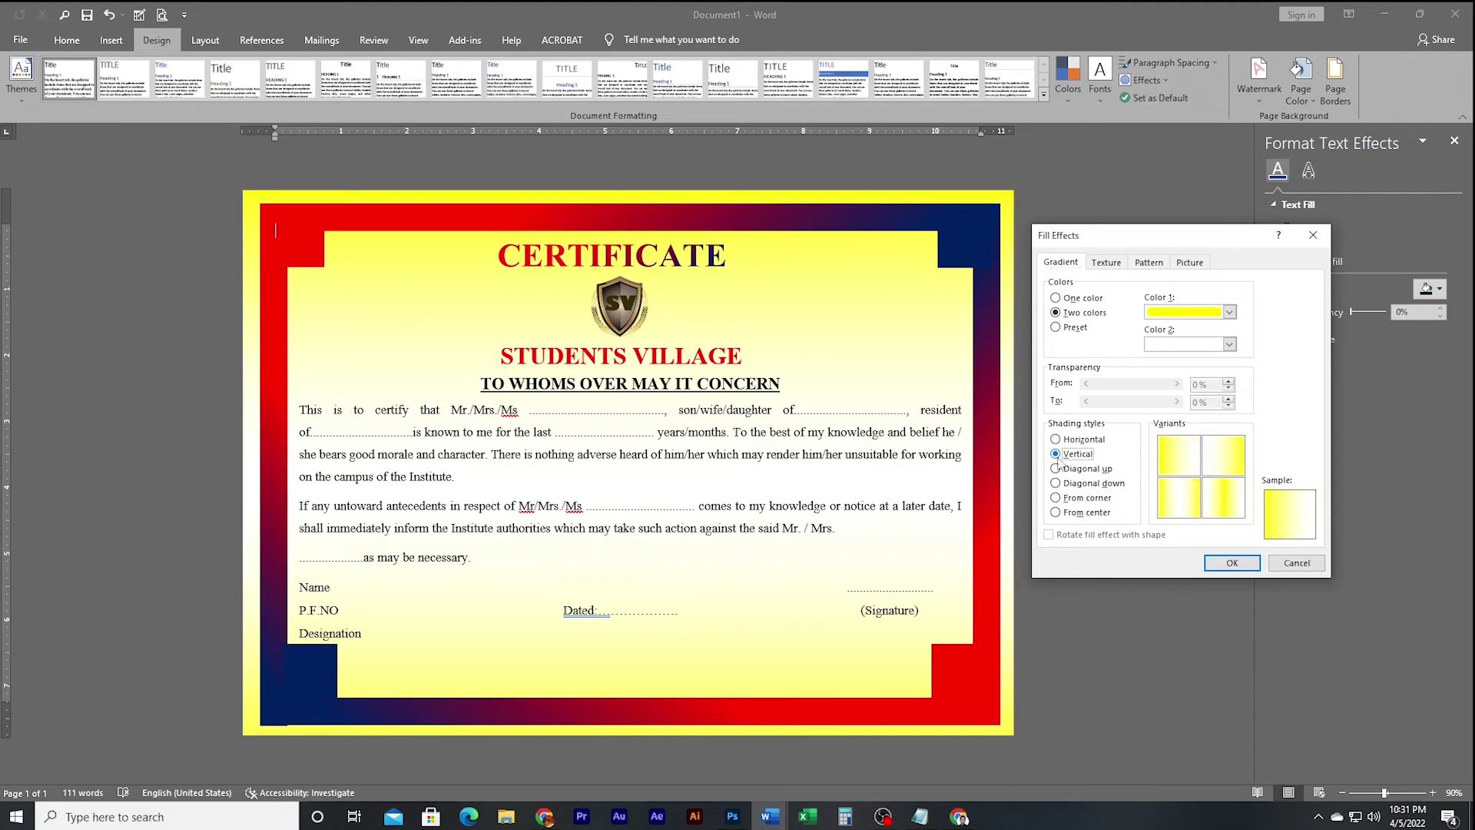
pyautogui.click(1069, 441)
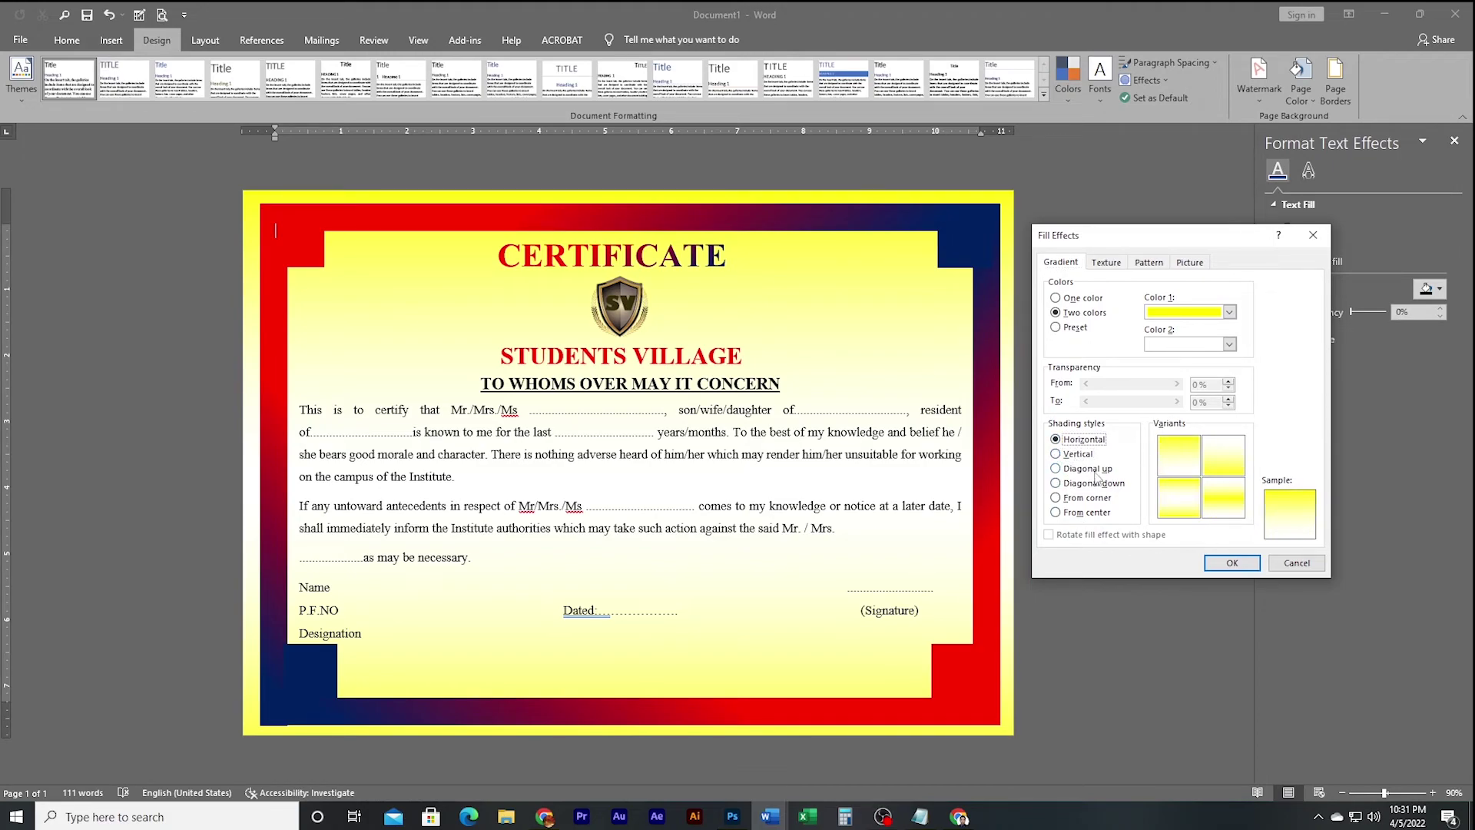
pyautogui.click(1185, 500)
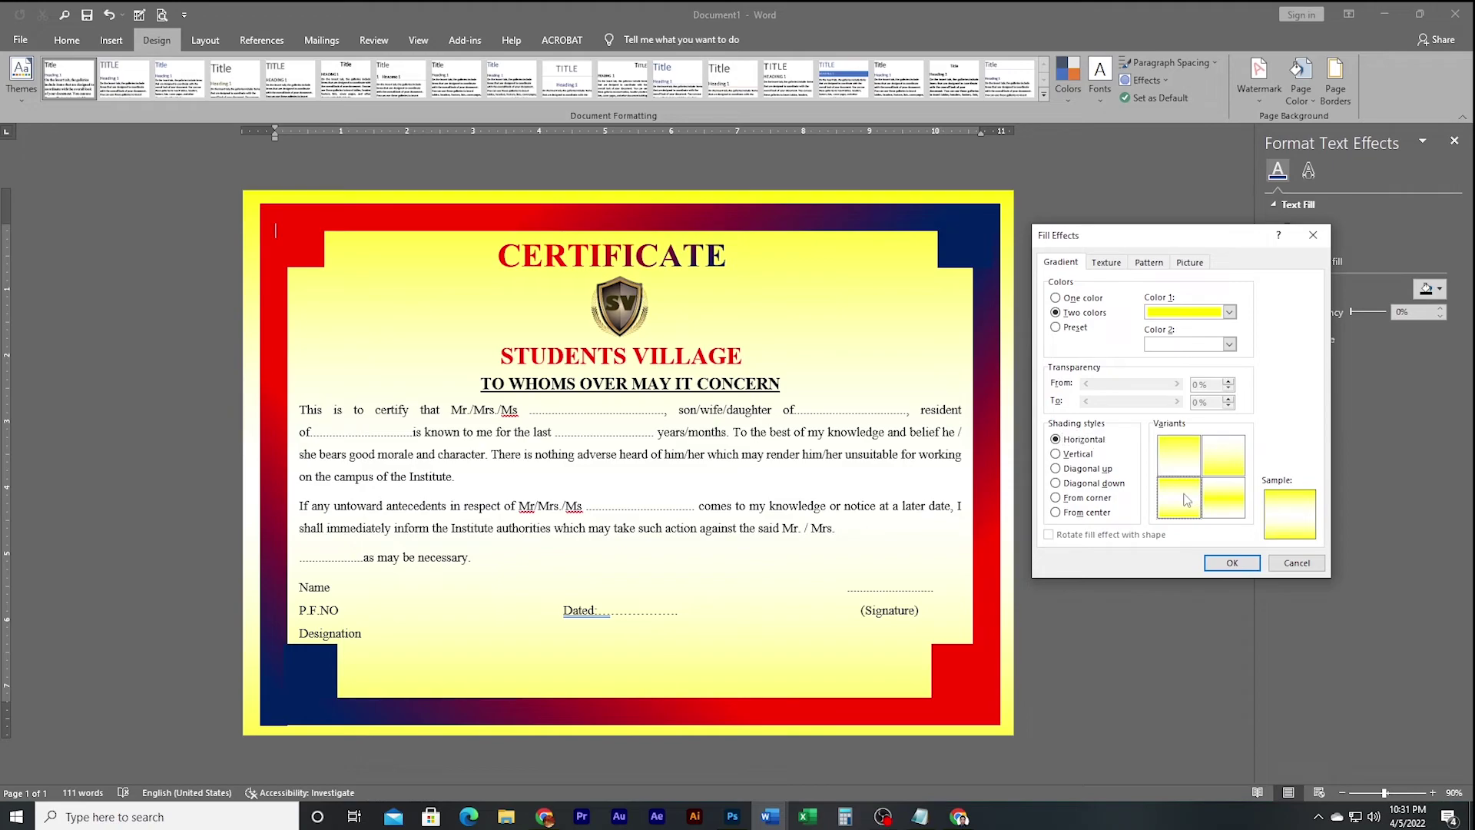
pyautogui.click(1231, 563)
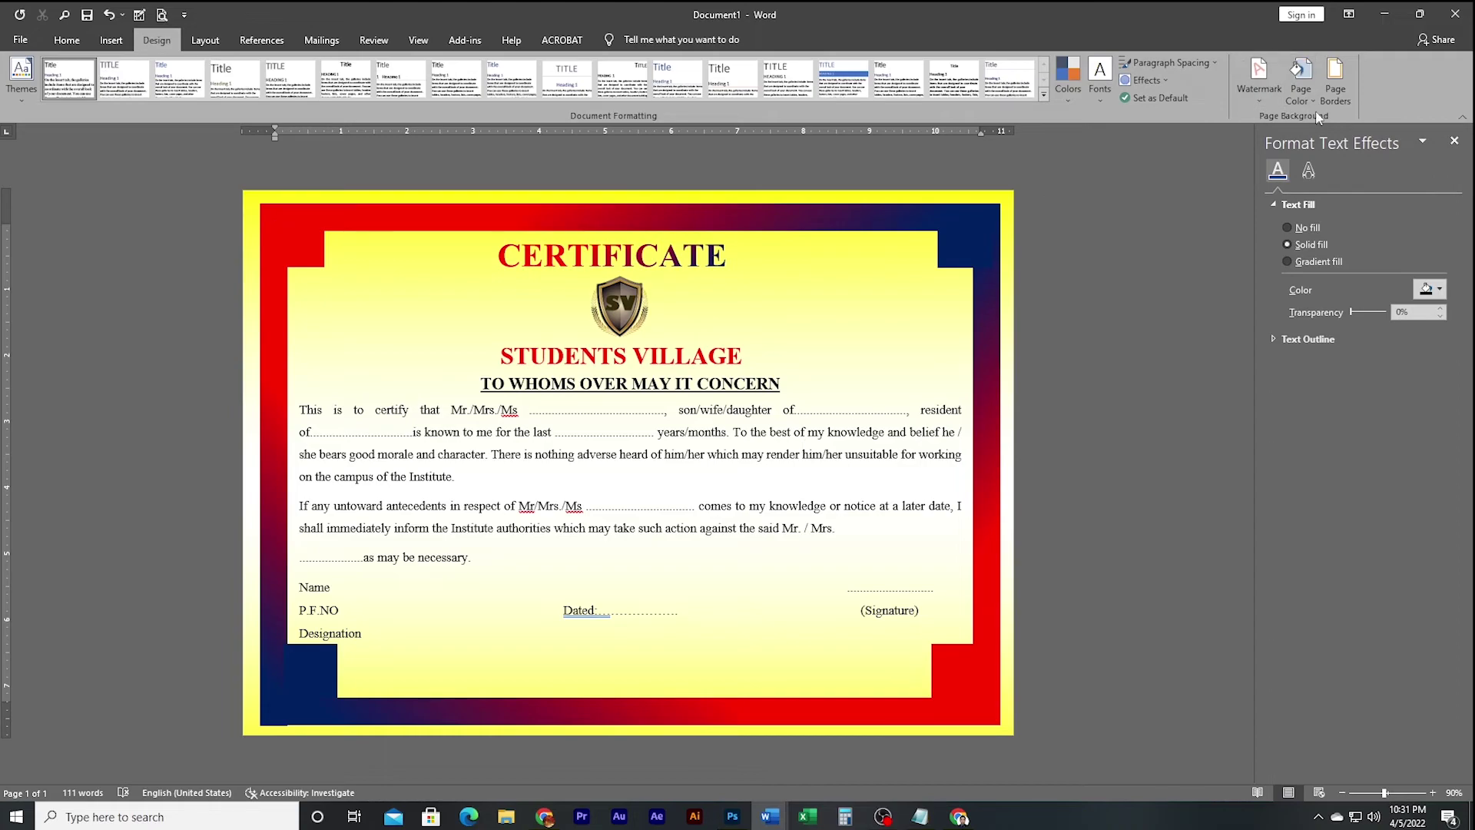
pyautogui.click(1300, 85)
pyautogui.click(1326, 274)
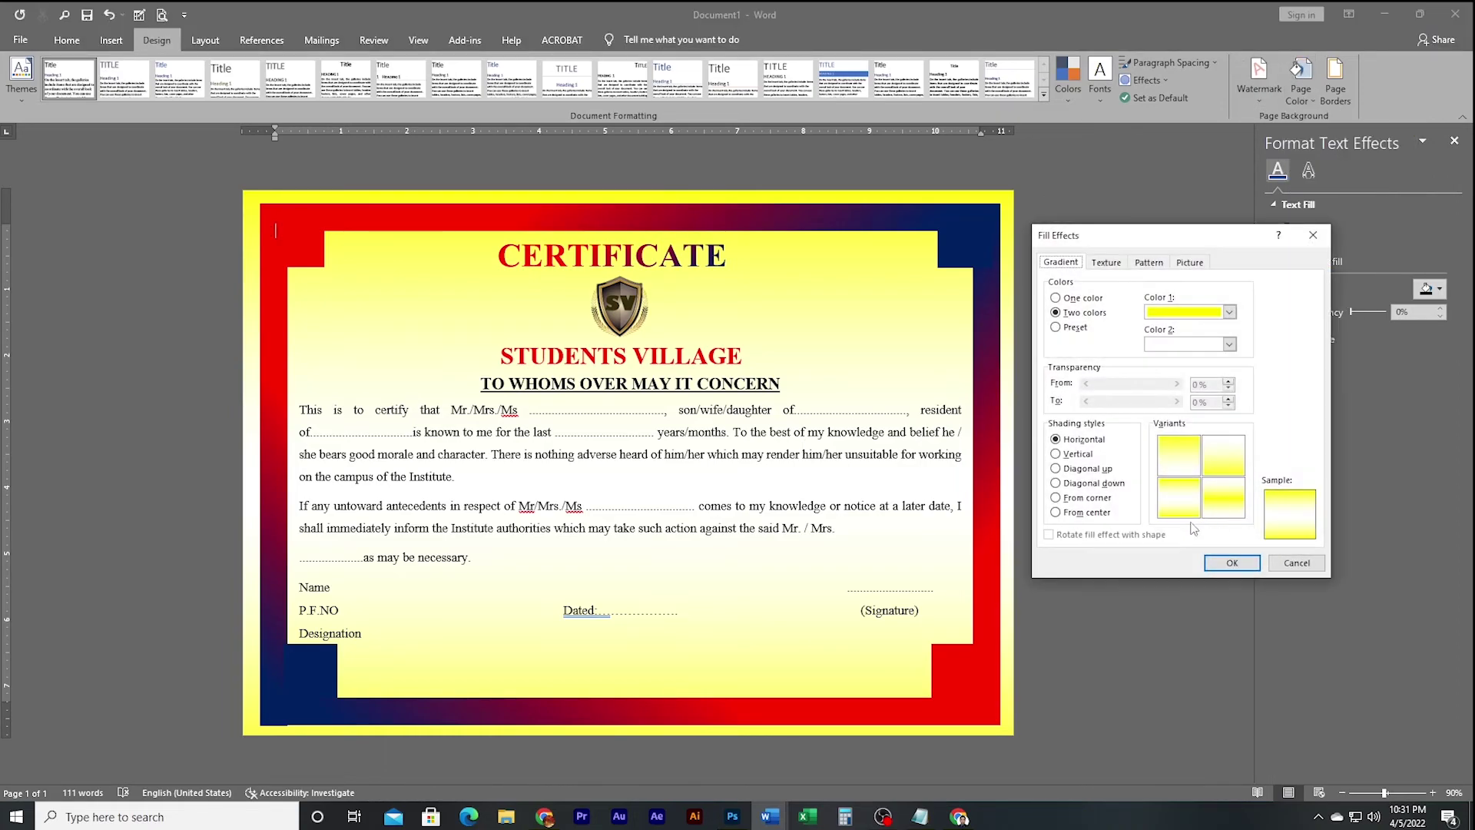
pyautogui.click(1076, 484)
pyautogui.click(1192, 461)
pyautogui.click(1231, 562)
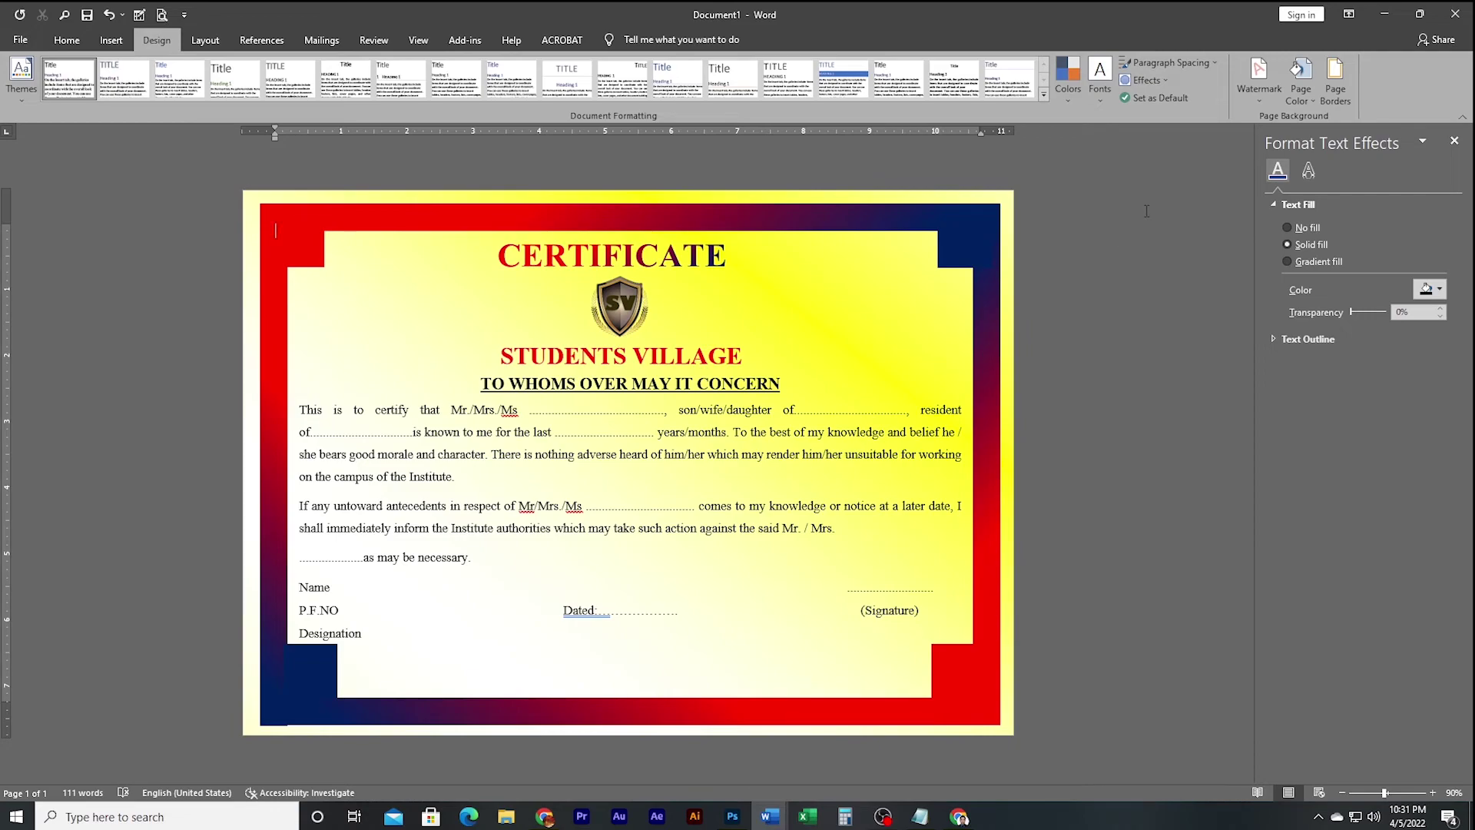
pyautogui.click(1298, 88)
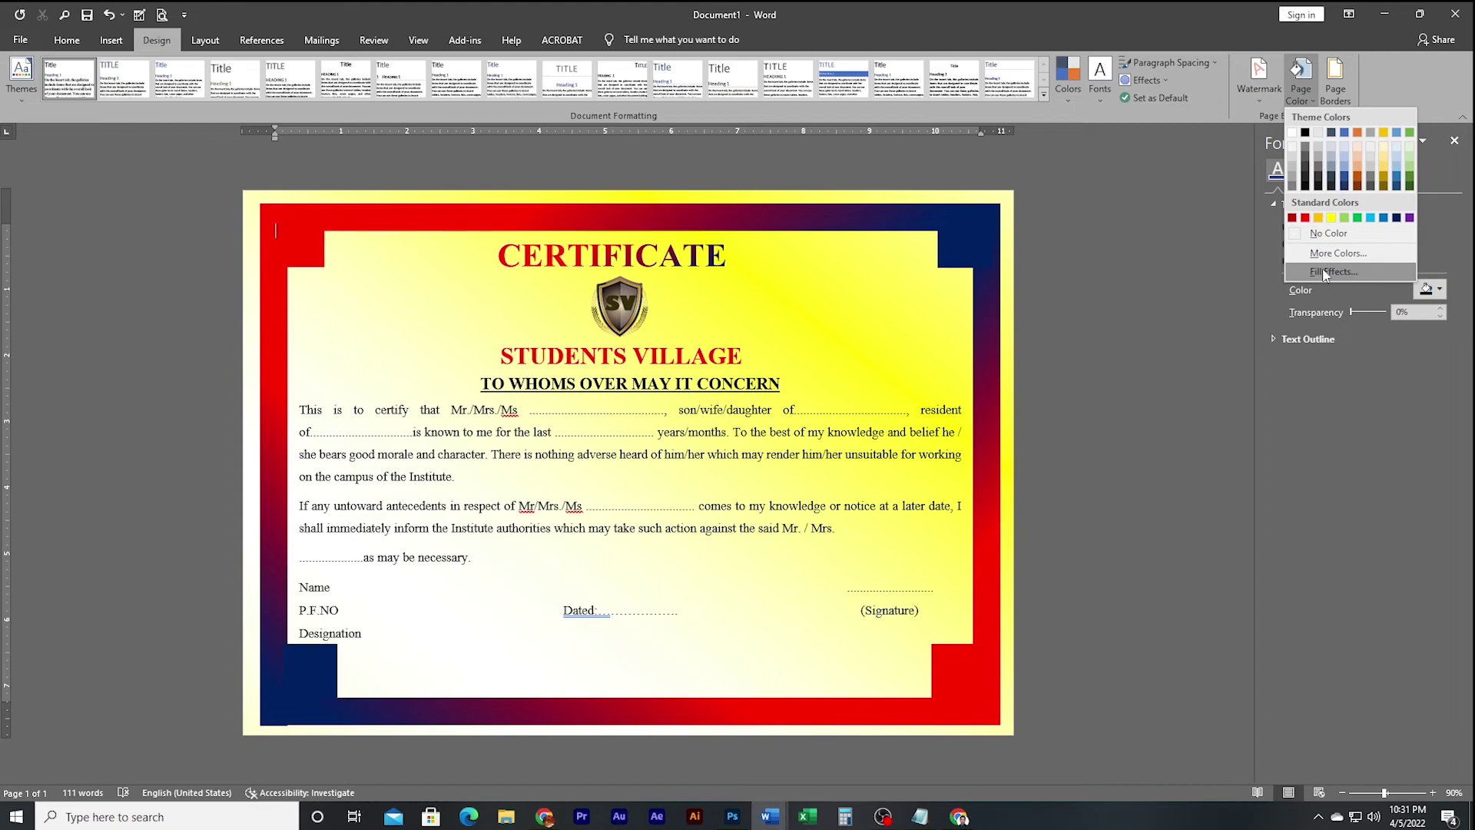
pyautogui.click(1334, 271)
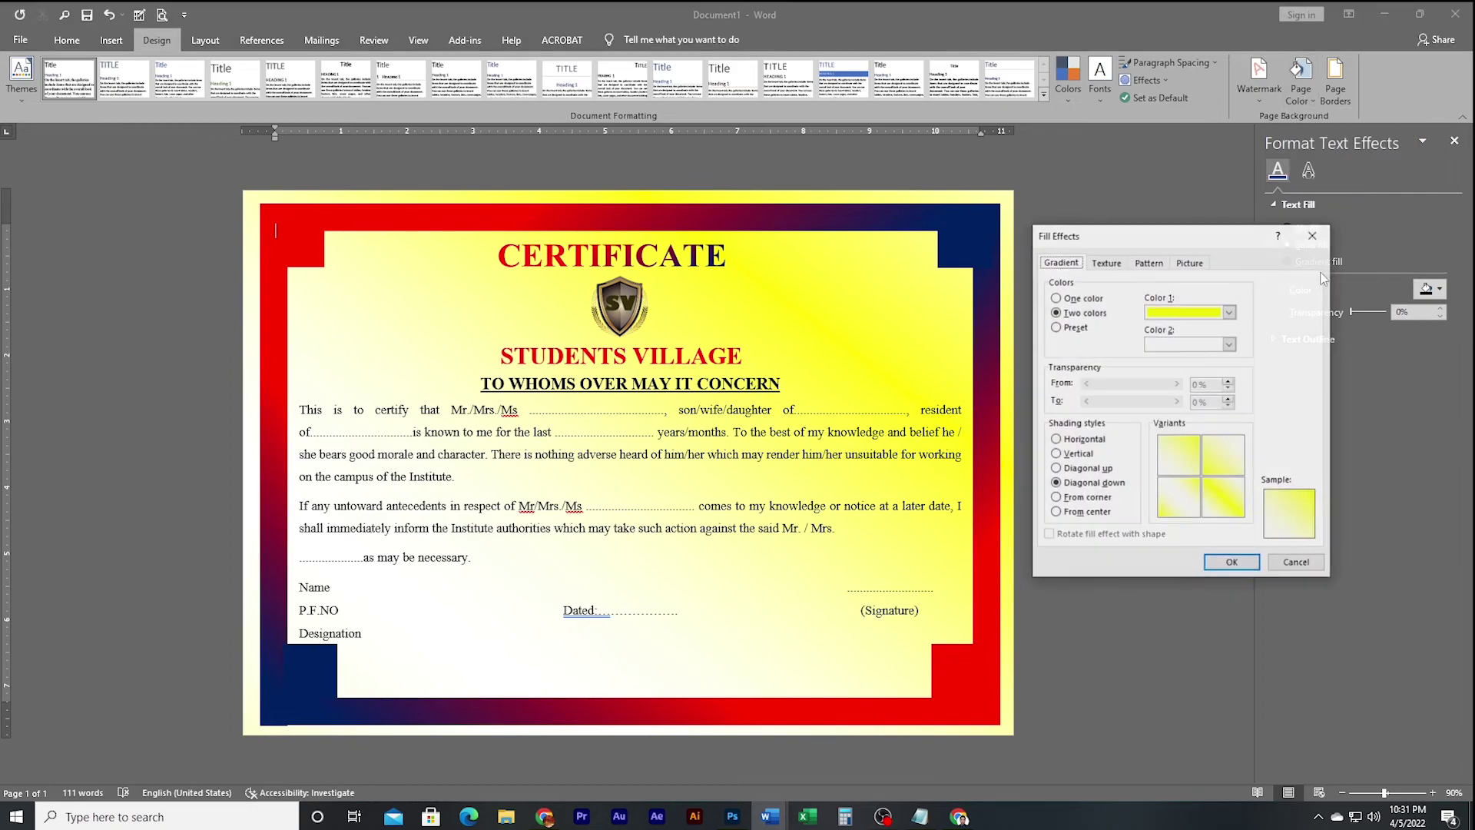
pyautogui.click(1056, 439)
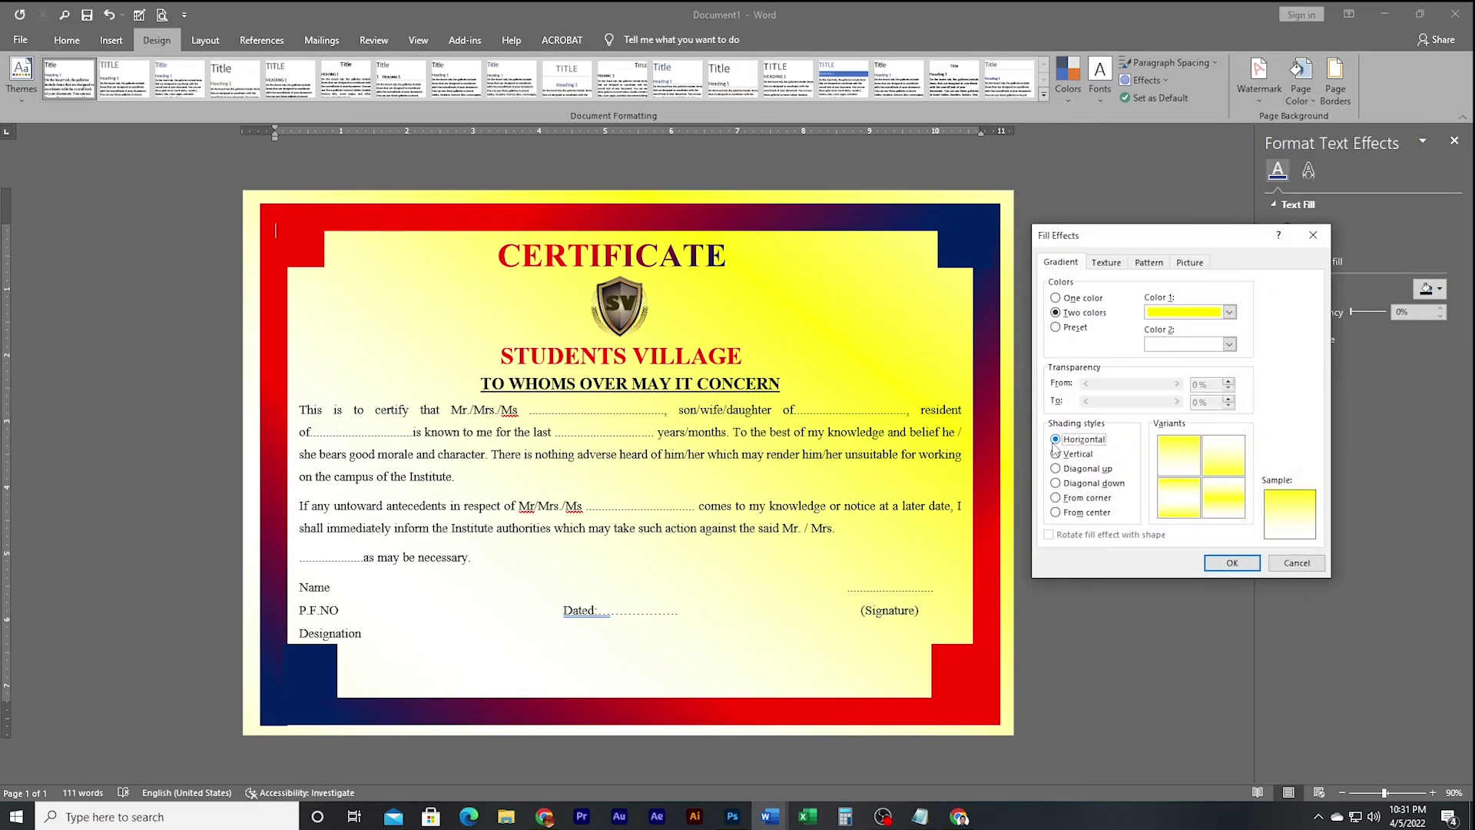
pyautogui.click(1178, 458)
pyautogui.click(1212, 461)
pyautogui.click(1231, 563)
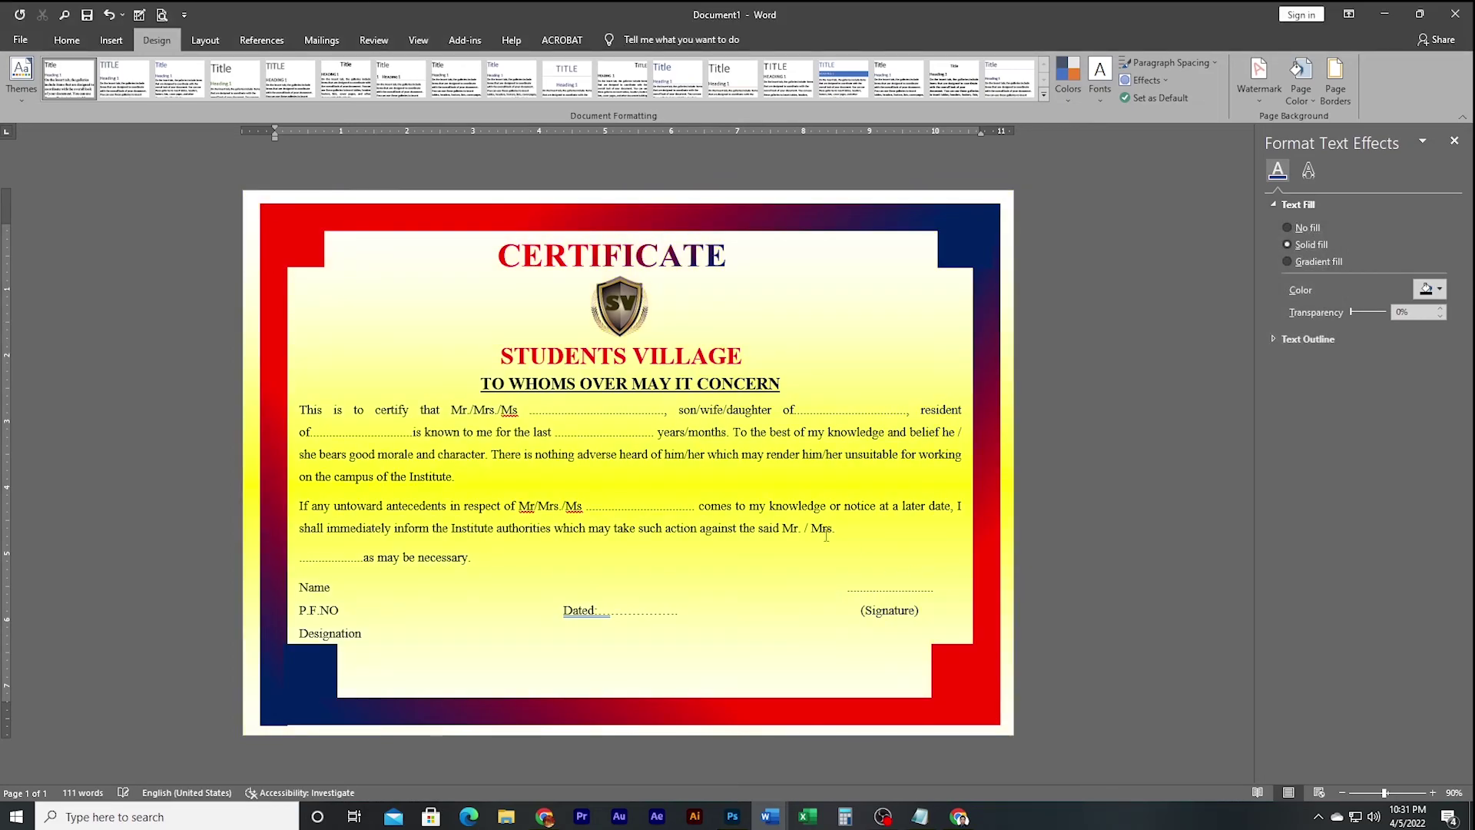
pyautogui.click(1301, 76)
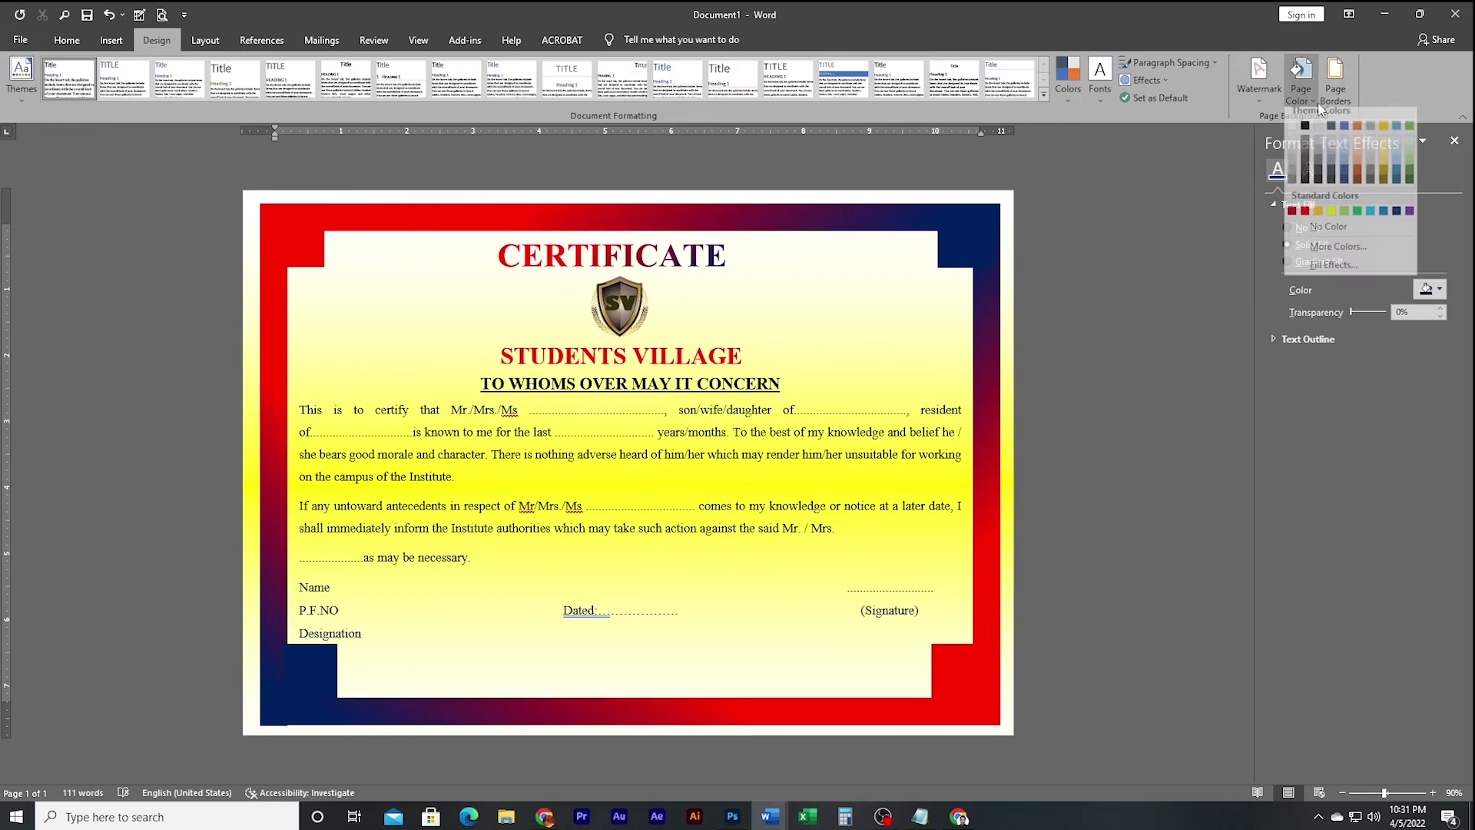
pyautogui.click(1342, 274)
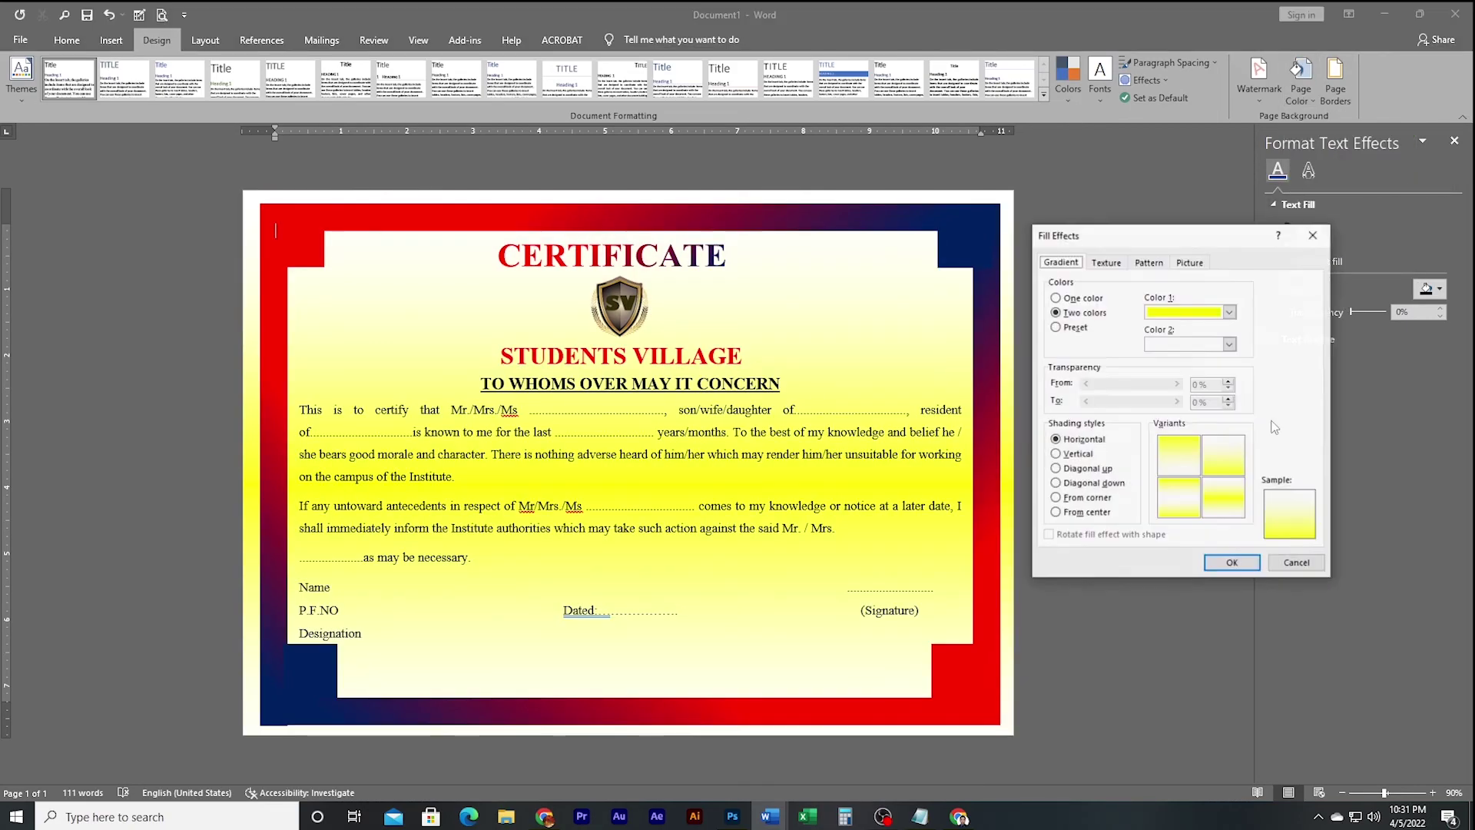
pyautogui.click(1168, 462)
pyautogui.click(1232, 563)
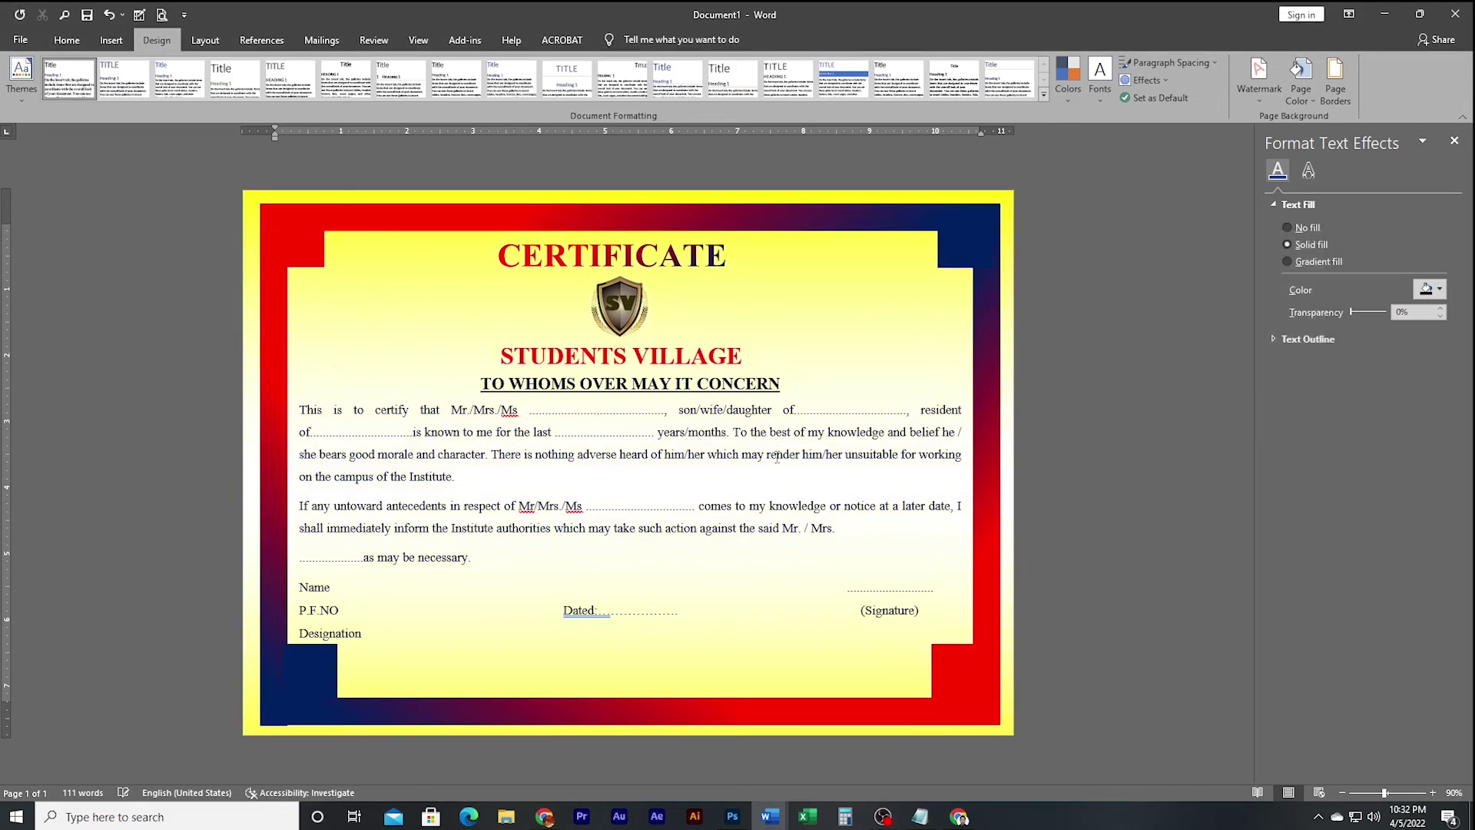